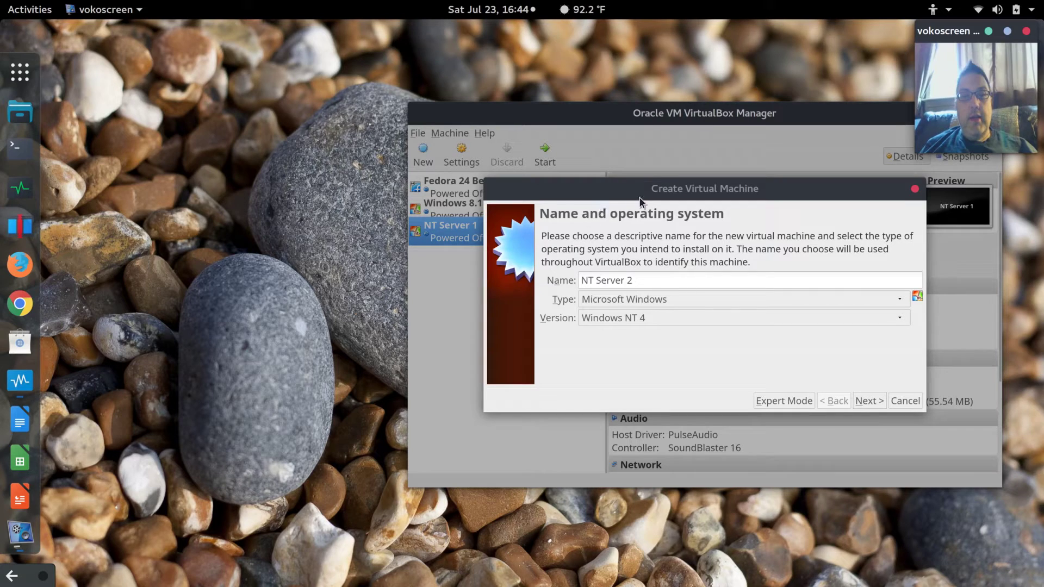
Keep the machine name NT Server 2 with Windows NT 4 and continue.
{"action": "triple_click", "coordinate": [650, 282]}
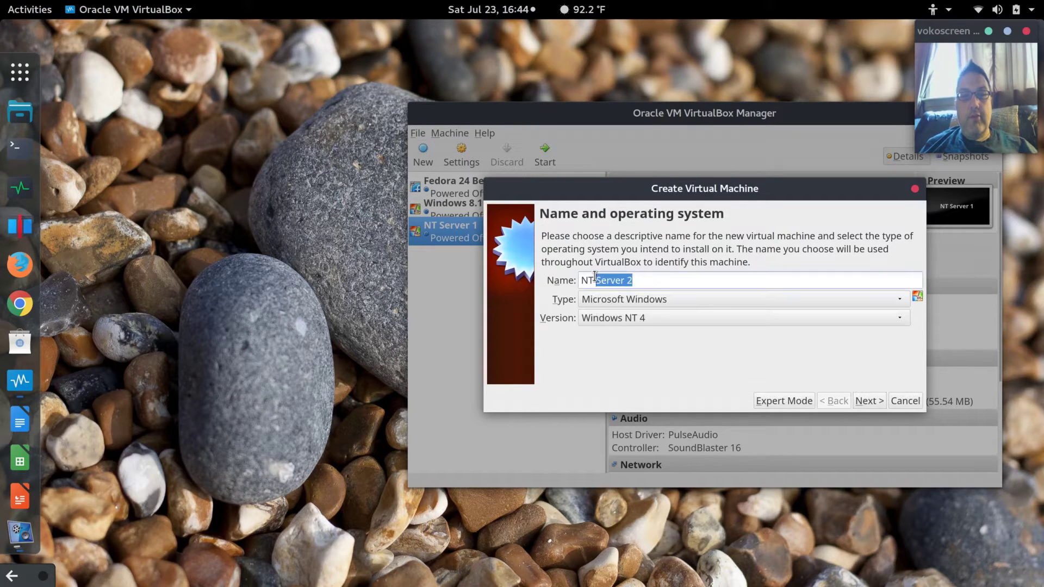
{"action": "left_click", "coordinate": [650, 280]}
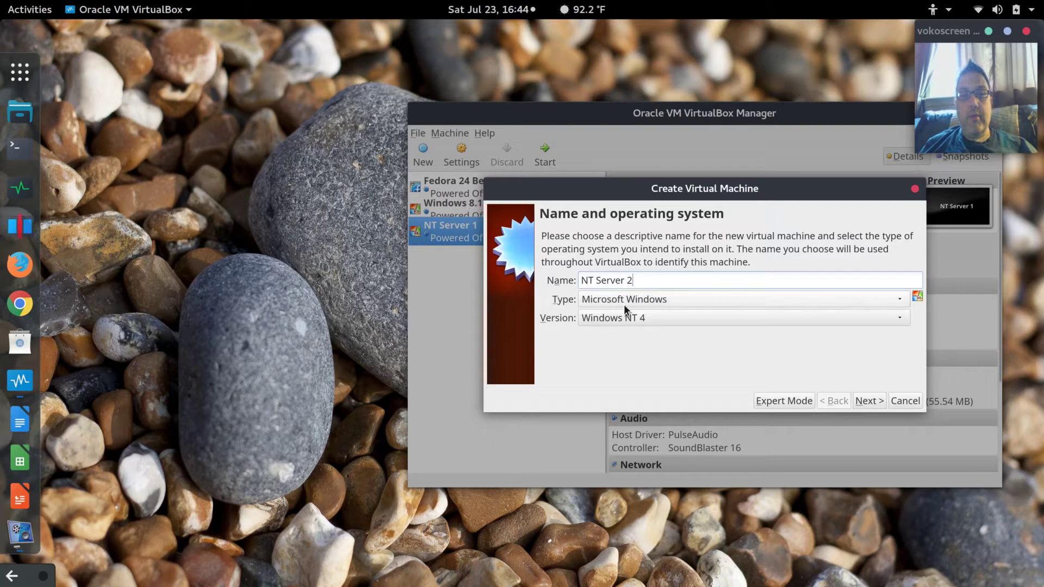
{"action": "left_click", "coordinate": [871, 402]}
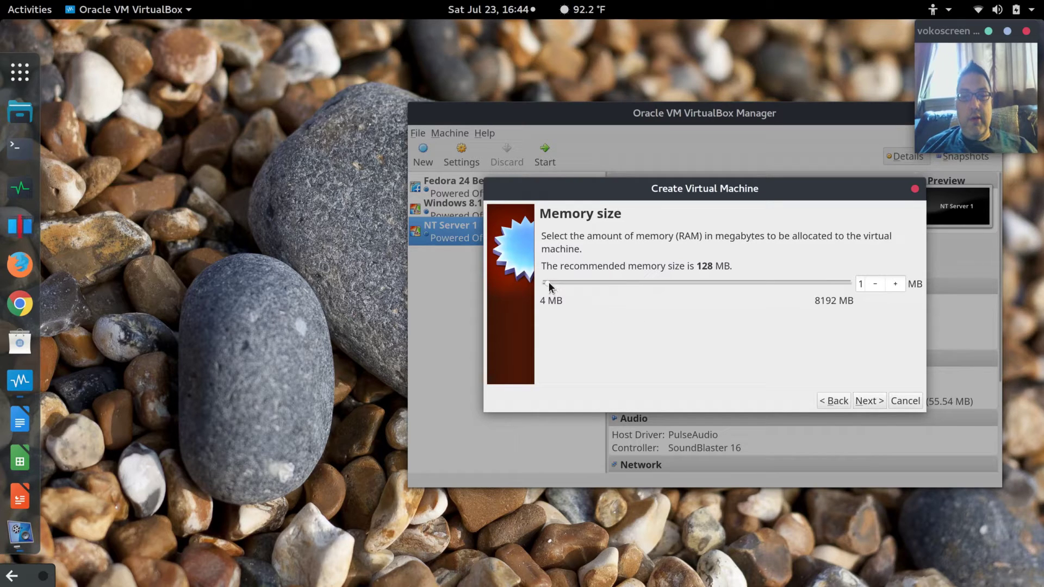
Set the memory size to 2048 MB and advance to the hard disk step.
{"action": "left_click_drag", "start_coordinate": [550, 284], "coordinate": [581, 283]}
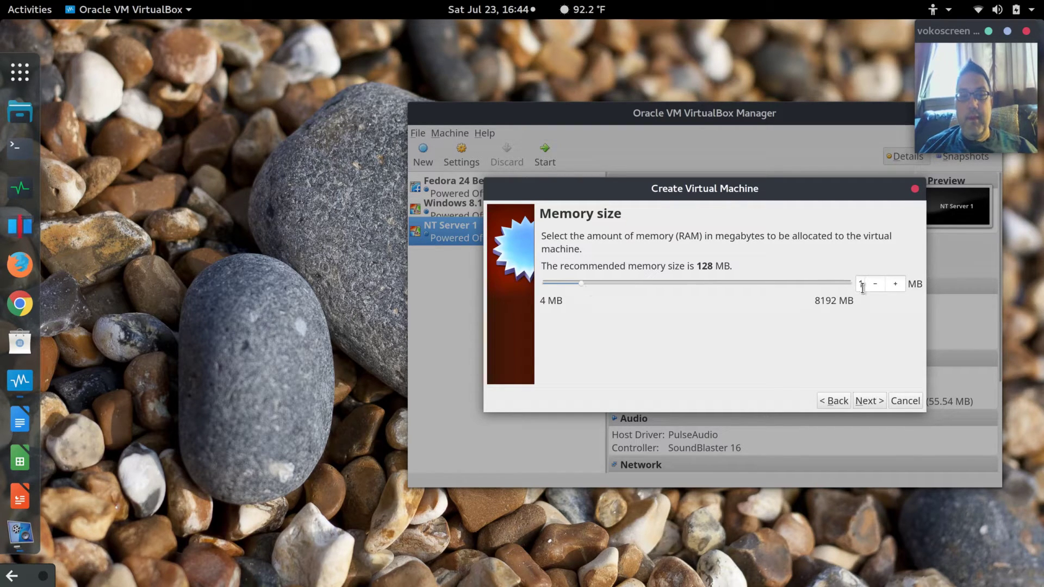
{"action": "double_click", "coordinate": [862, 284]}
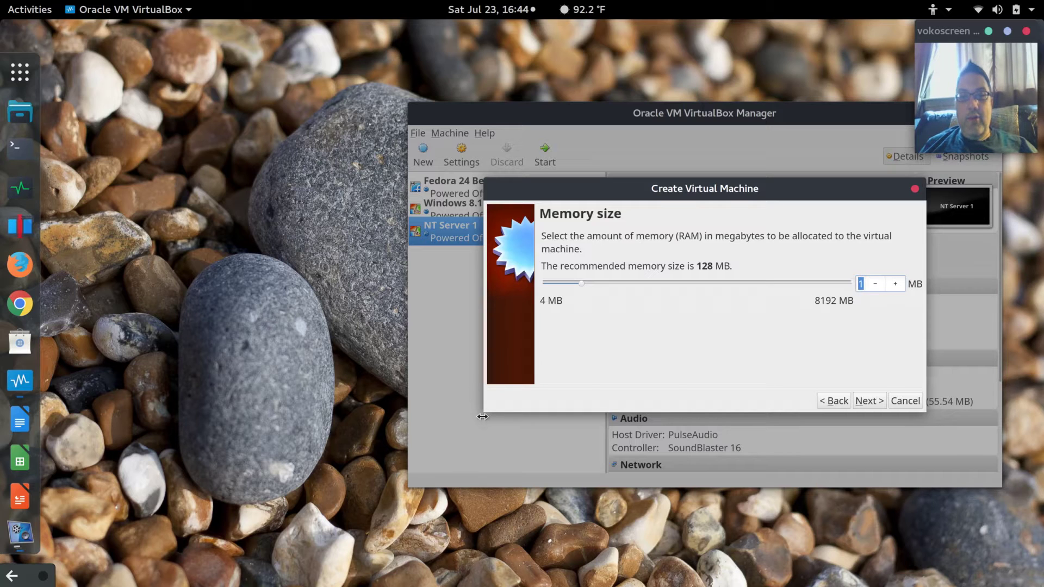
{"action": "left_click_drag", "start_coordinate": [481, 412], "coordinate": [405, 404]}
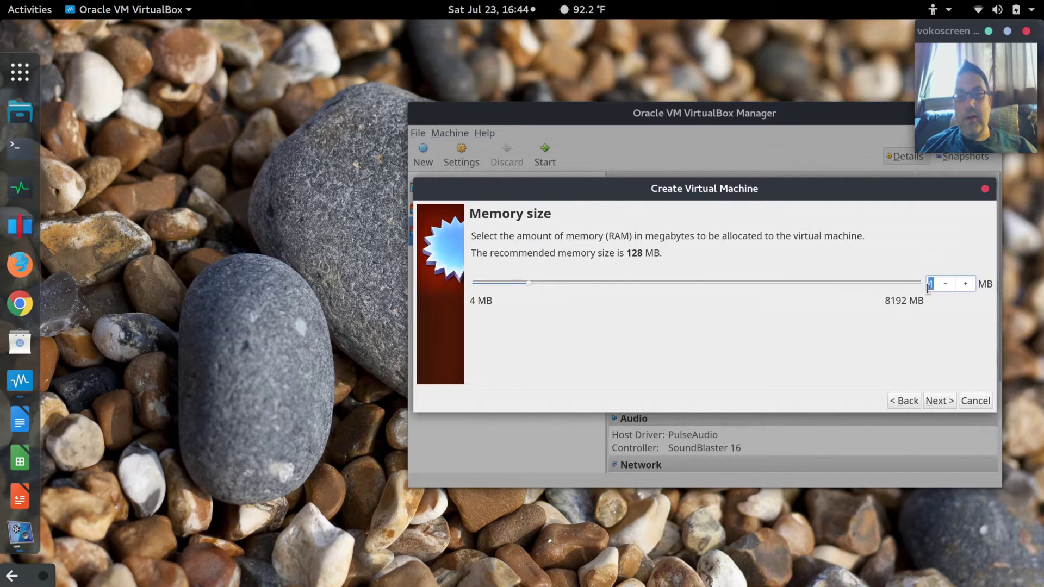
{"action": "type", "text": "2"}
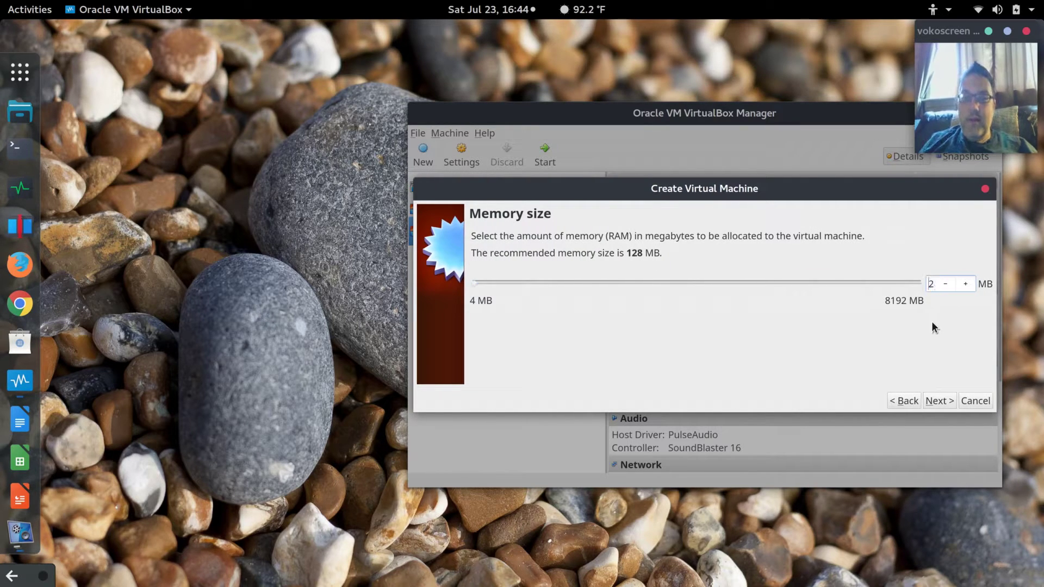
{"action": "key", "text": "BackSpace"}
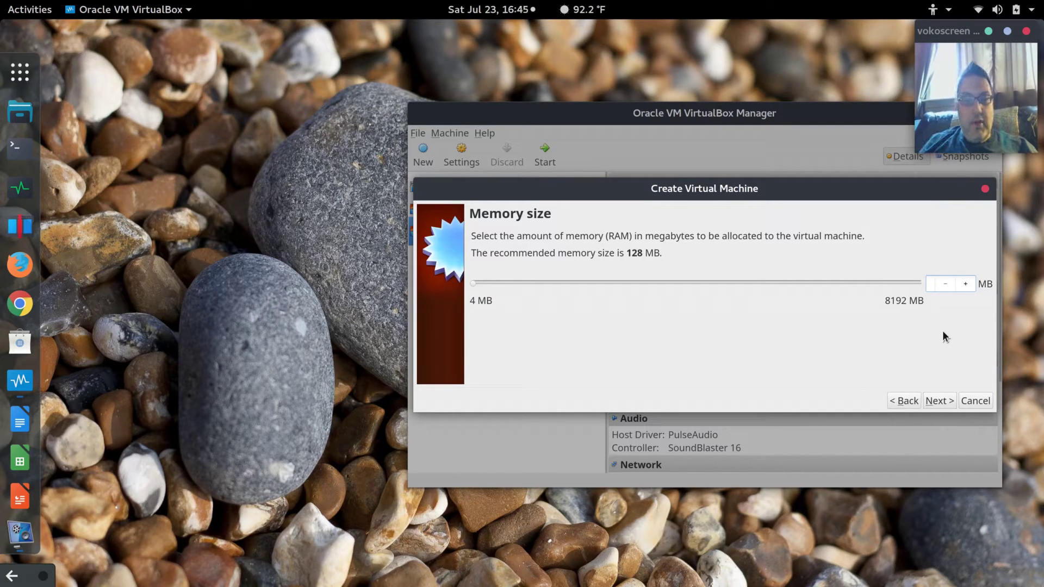
{"action": "type", "text": "2"}
{"action": "key", "text": "BackSpace"}
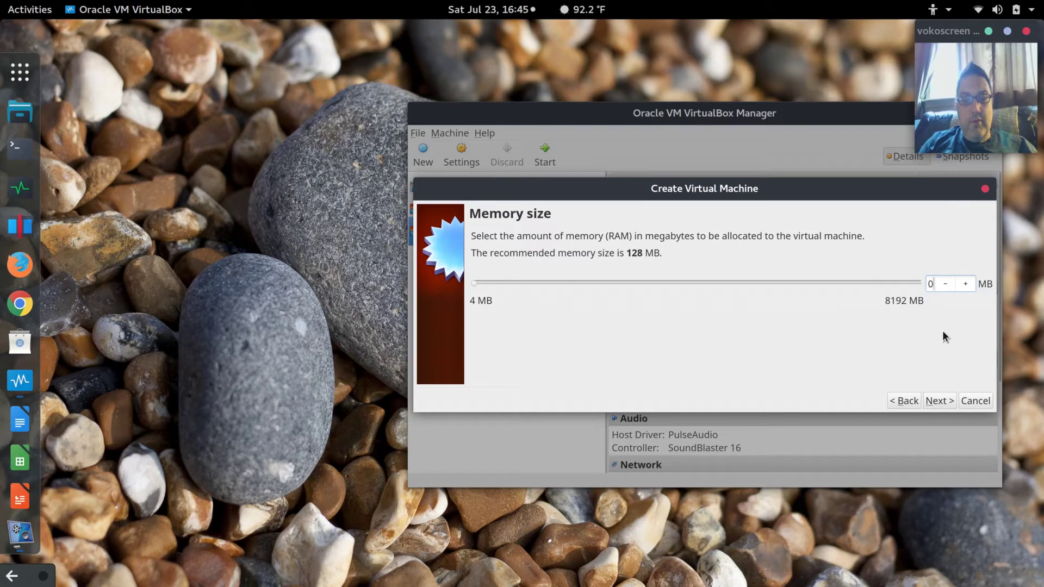
{"action": "type", "text": "48"}
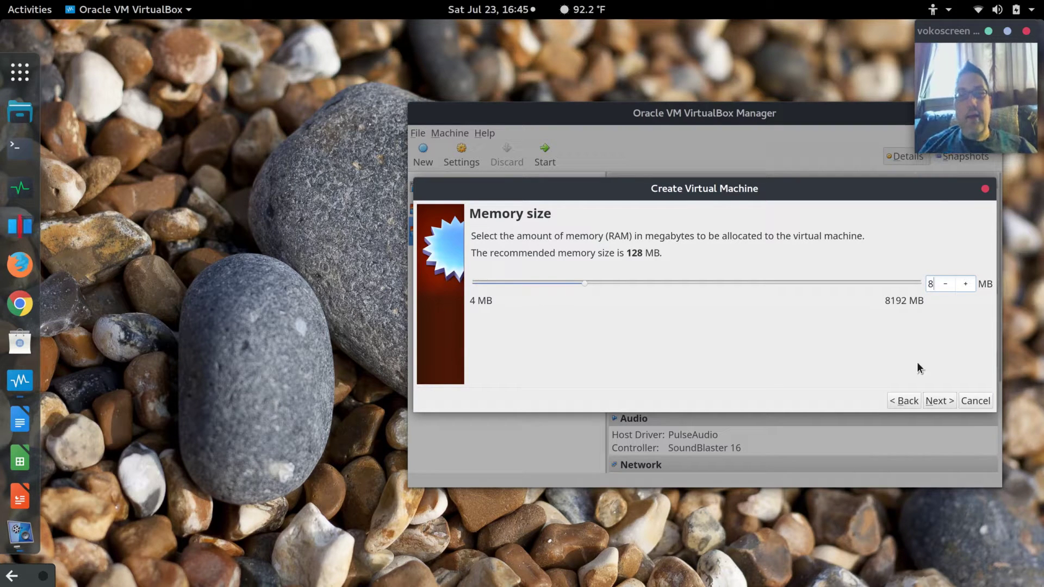
{"action": "left_click", "coordinate": [939, 401]}
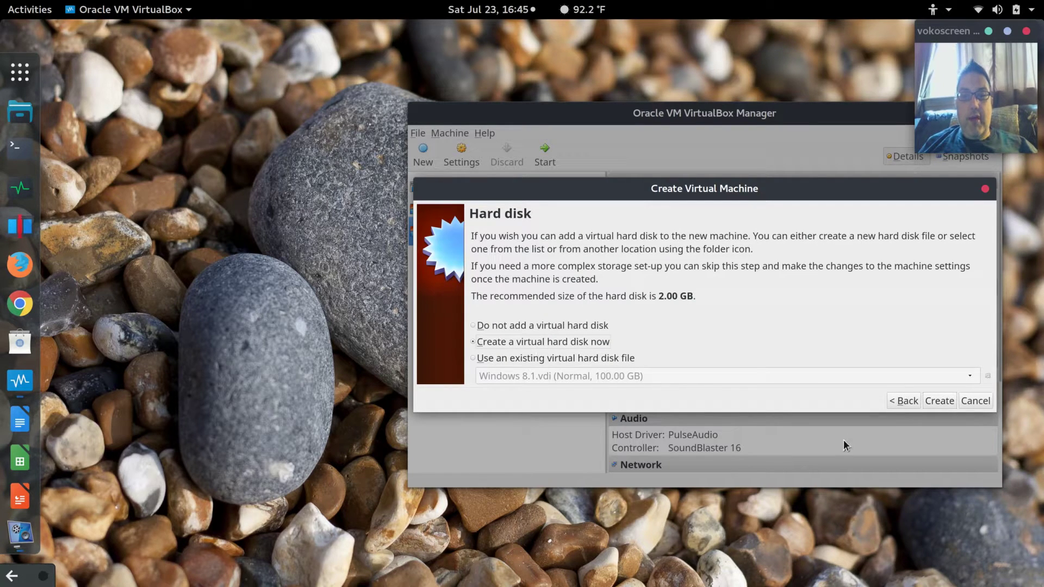
Choose a new hard disk in VDI format with dynamic allocation.
{"action": "left_click", "coordinate": [947, 402]}
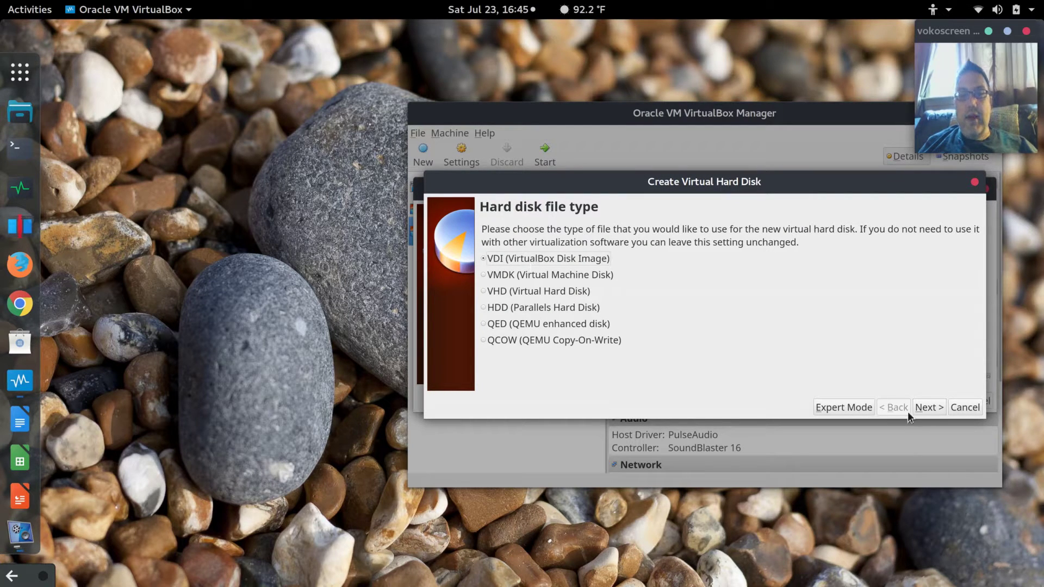
{"action": "left_click", "coordinate": [931, 408]}
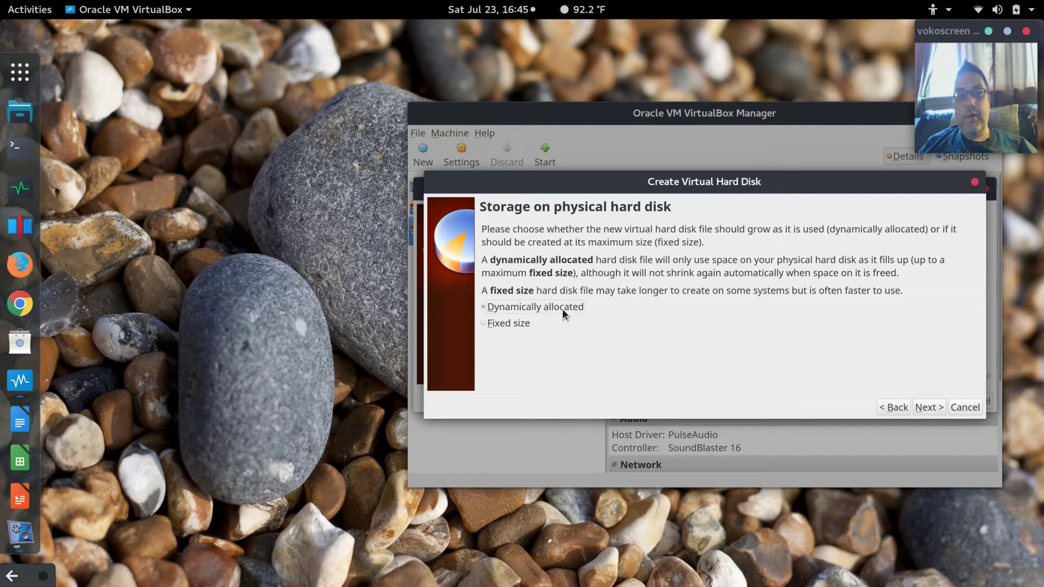
{"action": "left_click", "coordinate": [930, 408]}
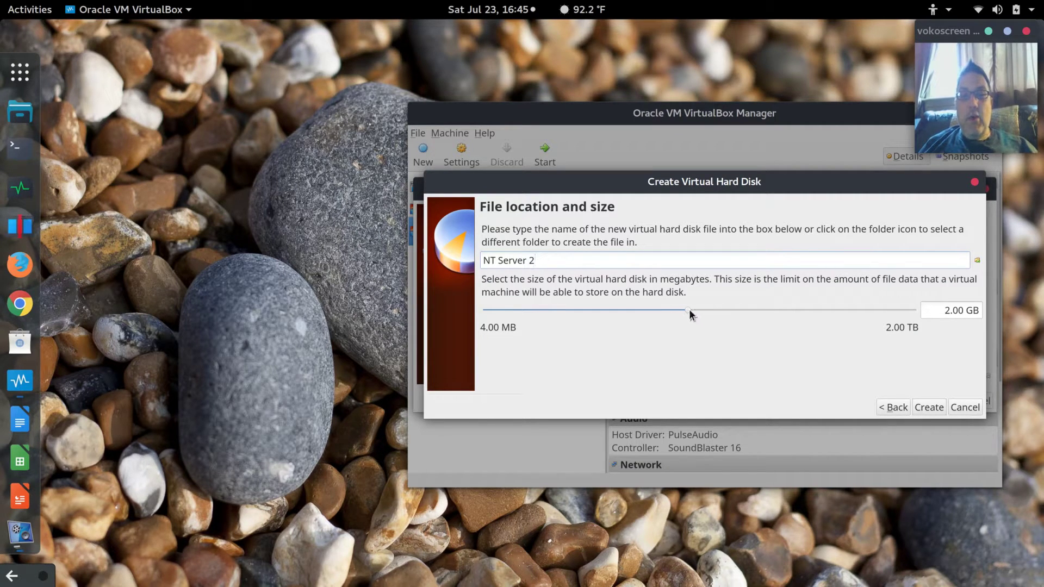
Size the virtual disk to 20.54 GB and create the NT Server 2 machine.
{"action": "mouse_move", "coordinate": [688, 310]}
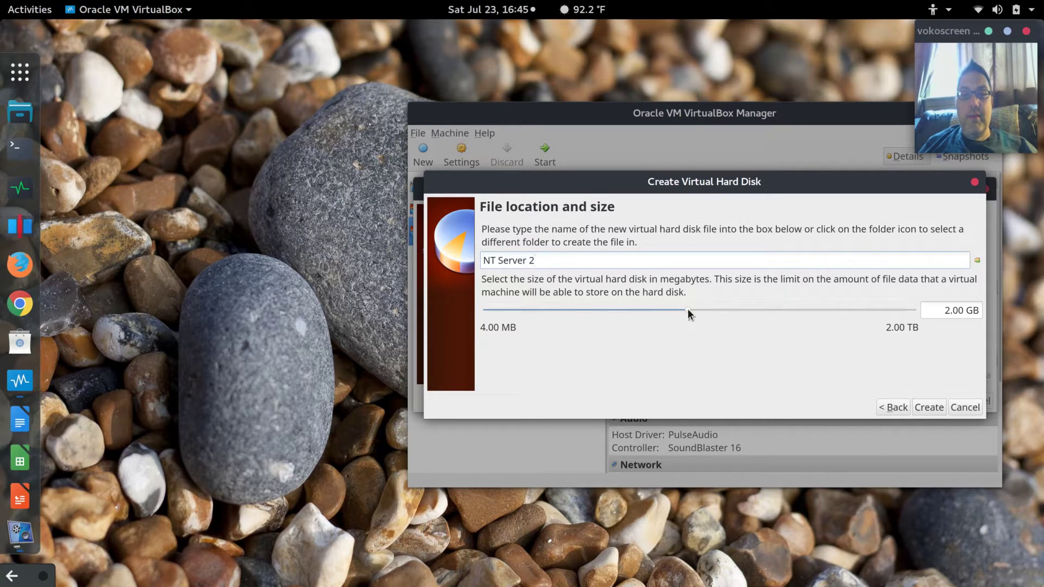
{"action": "left_click_drag", "start_coordinate": [688, 310], "coordinate": [762, 312]}
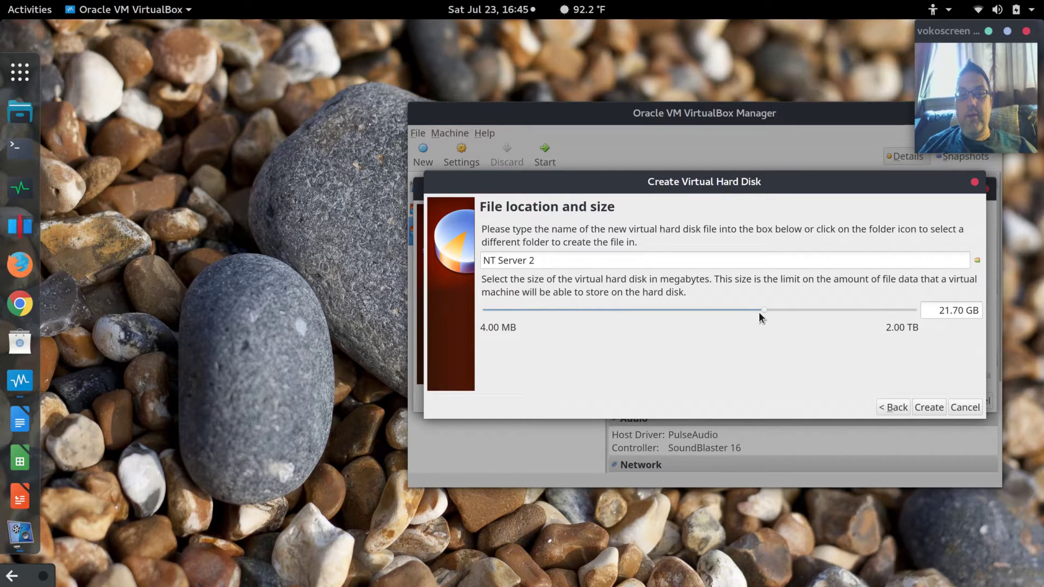
{"action": "left_click_drag", "start_coordinate": [763, 310], "coordinate": [760, 311]}
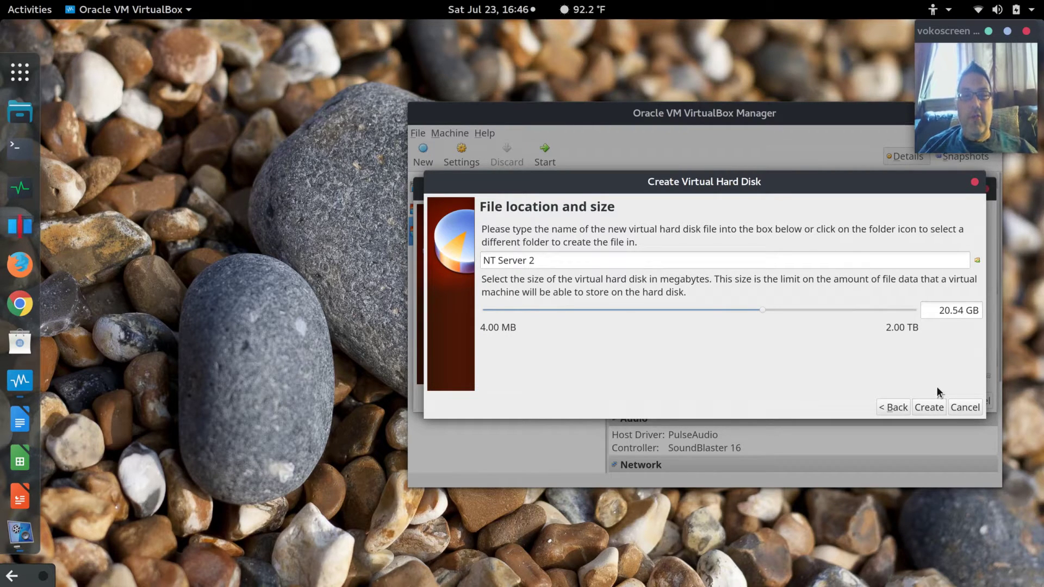
{"action": "left_click", "coordinate": [929, 408]}
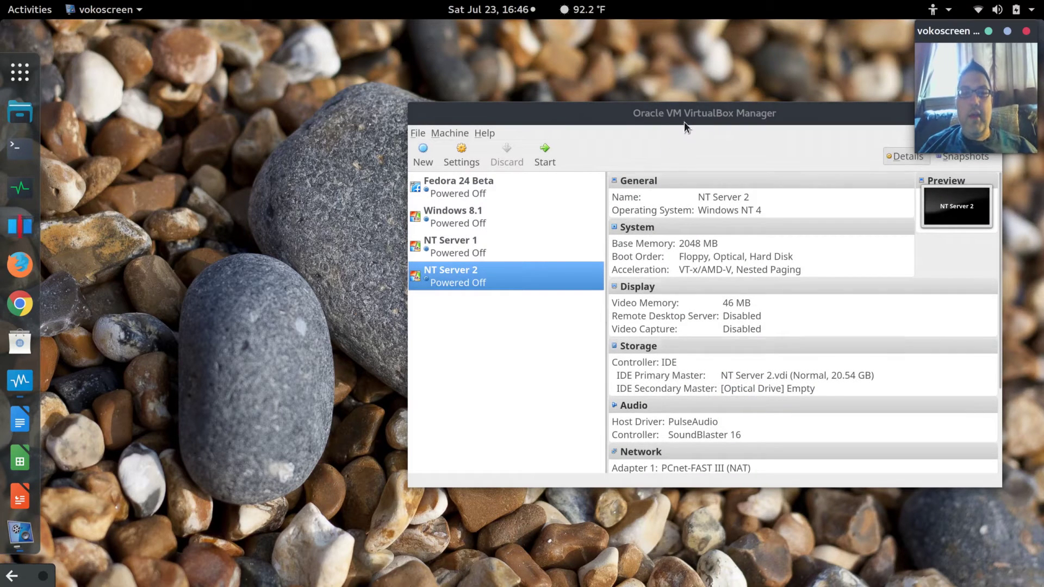
Start NT Server 2 from the Microsoft_Windows_NT_Server_Version_4.0 ISO as the start-up disk.
{"action": "left_click_drag", "start_coordinate": [690, 118], "coordinate": [675, 126]}
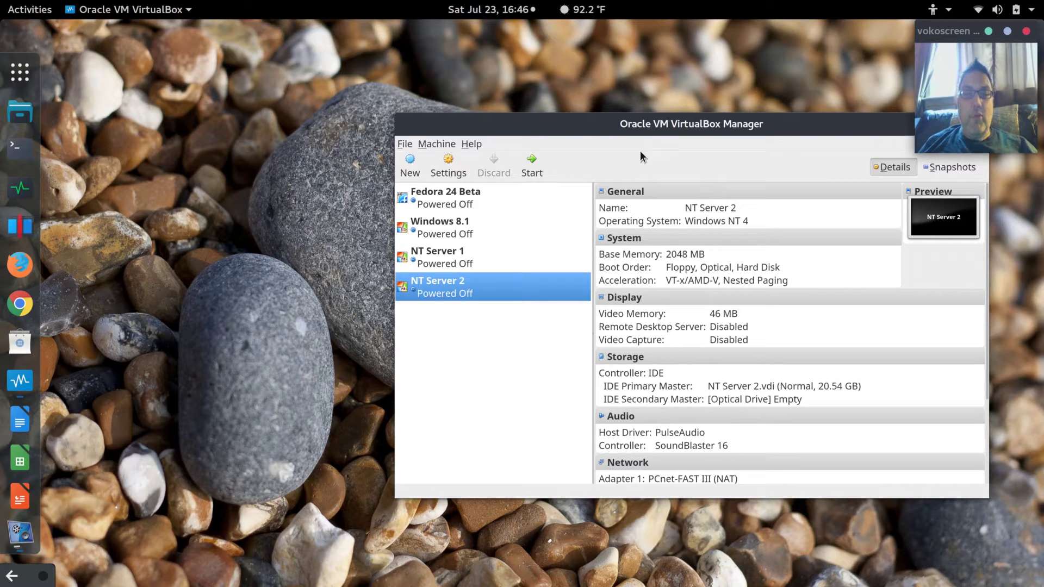
{"action": "left_click", "coordinate": [532, 167]}
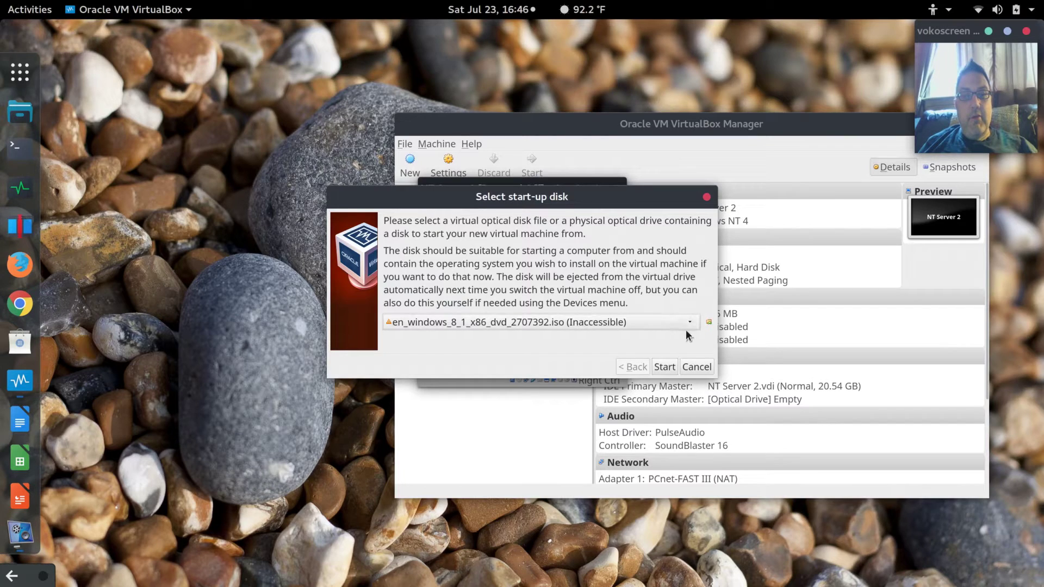
{"action": "left_click", "coordinate": [641, 325]}
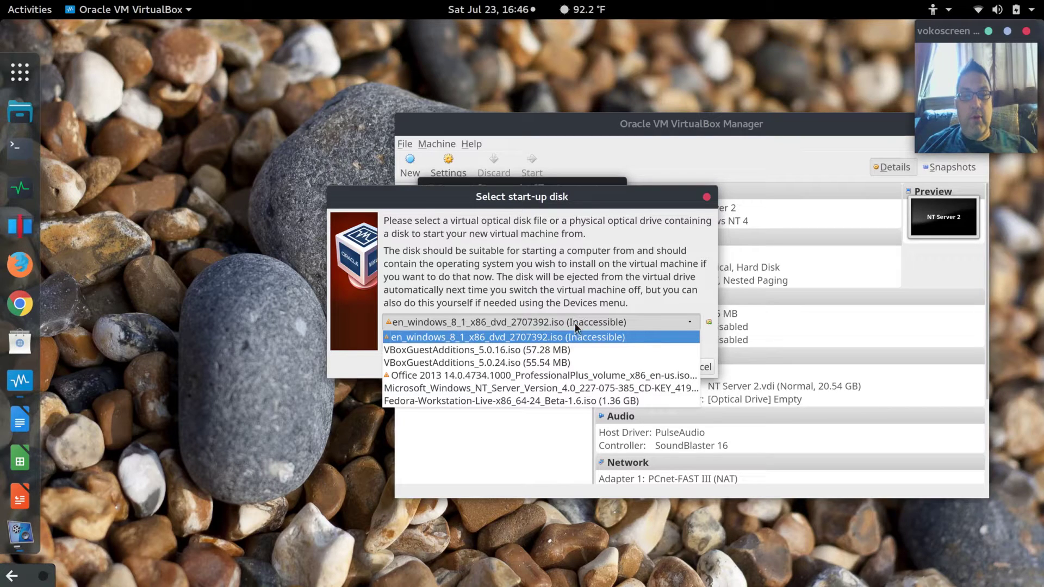
{"action": "left_click", "coordinate": [561, 387]}
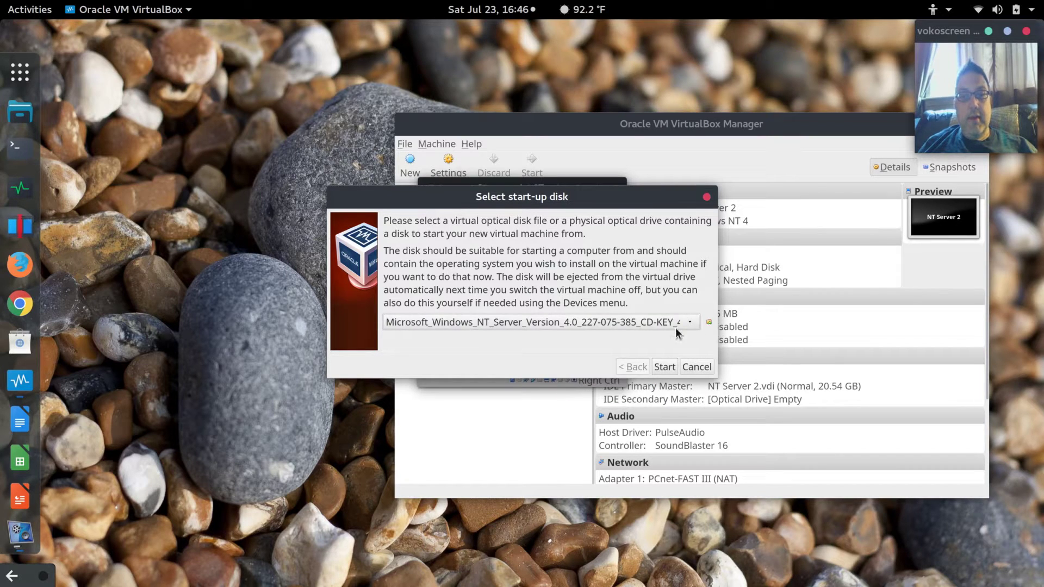
{"action": "left_click", "coordinate": [664, 367]}
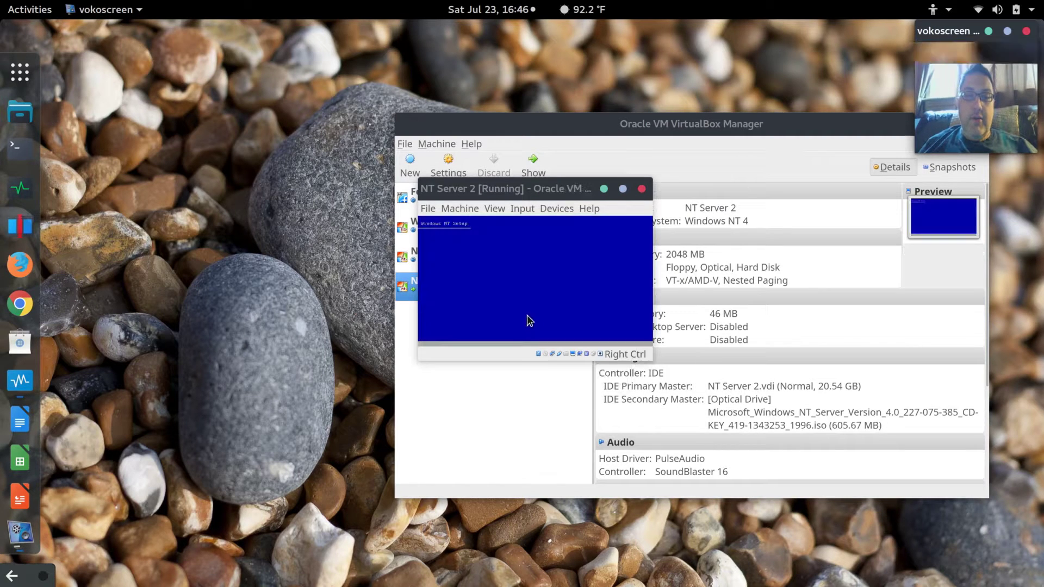
Set the NT Server 2 window's scale factor to 200% and reposition the window.
{"action": "left_click", "coordinate": [466, 209]}
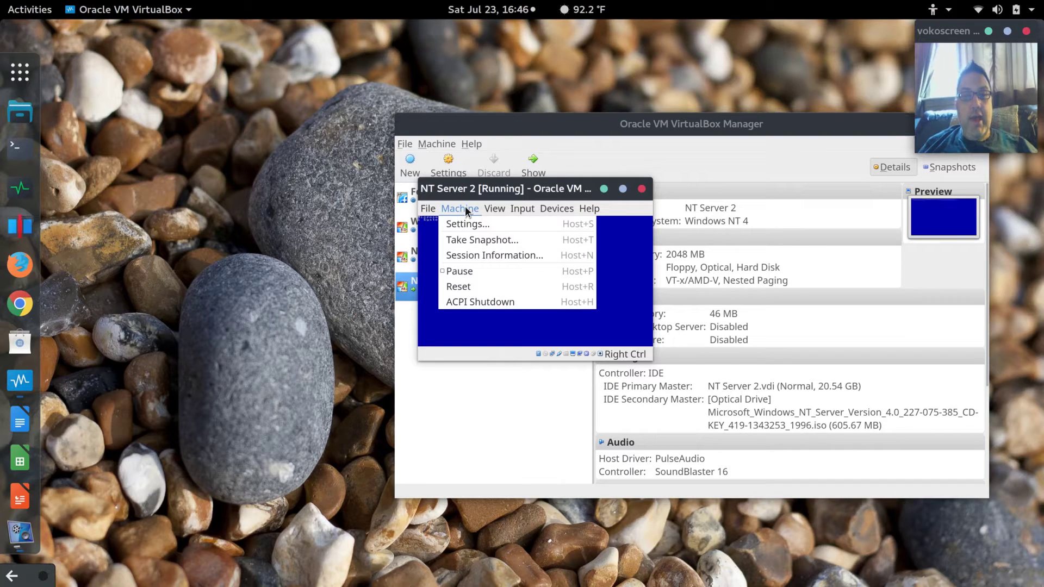
{"action": "mouse_move", "coordinate": [494, 214]}
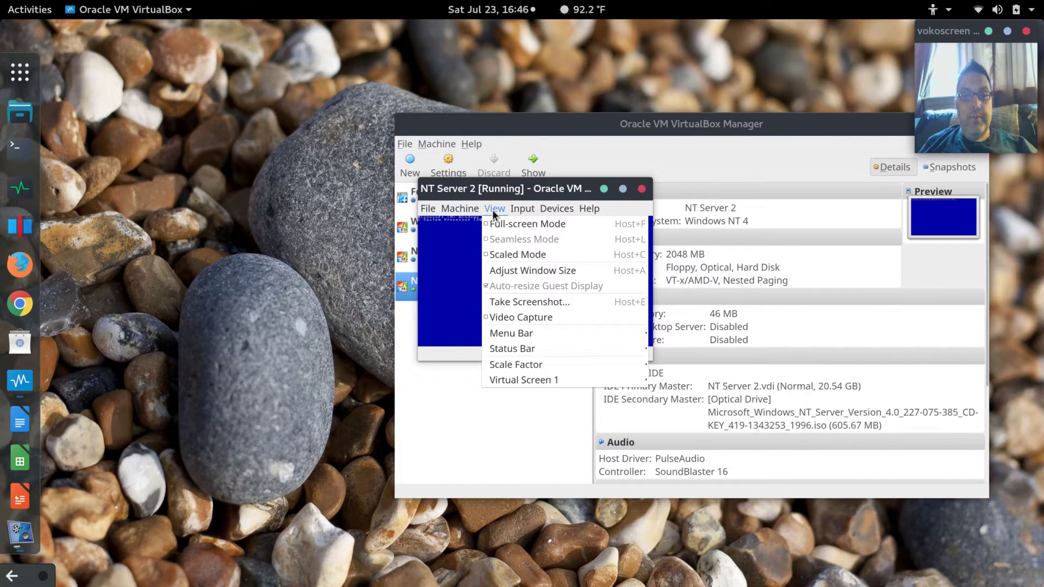
{"action": "mouse_move", "coordinate": [533, 365]}
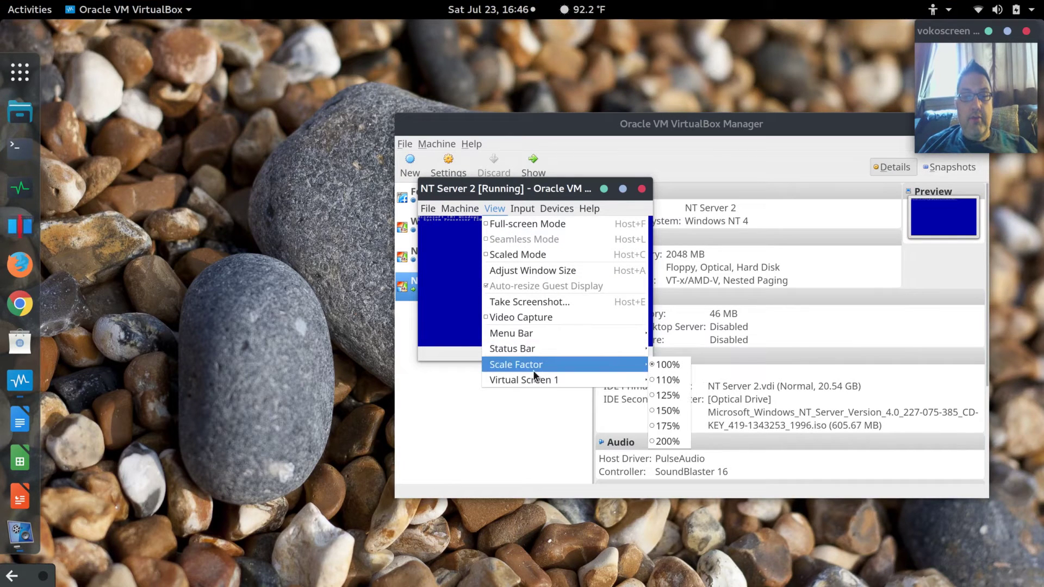
{"action": "left_click", "coordinate": [676, 441]}
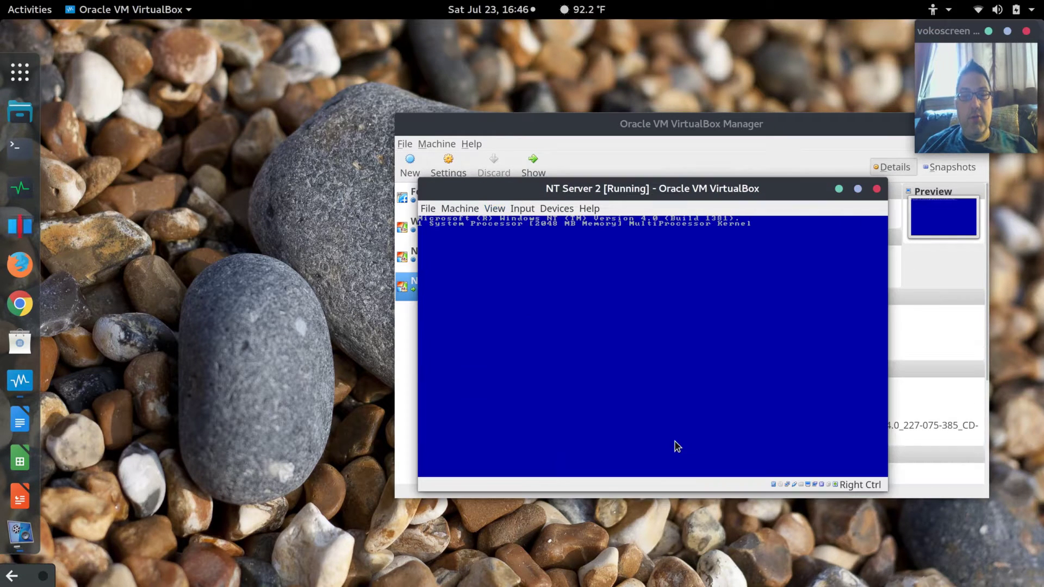
{"action": "left_click_drag", "start_coordinate": [592, 188], "coordinate": [416, 81]}
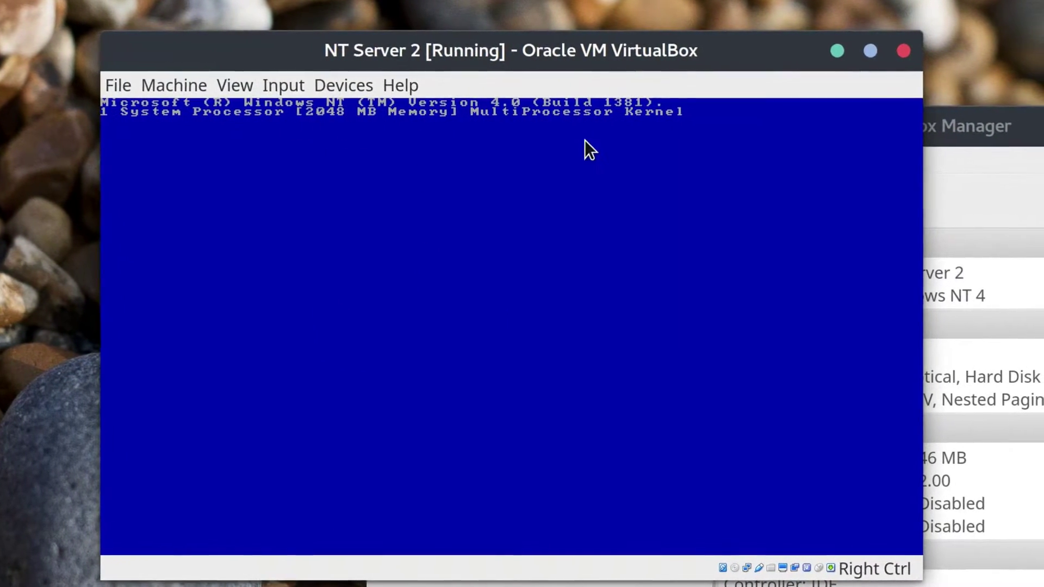
{"action": "left_click_drag", "start_coordinate": [609, 64], "coordinate": [674, 75]}
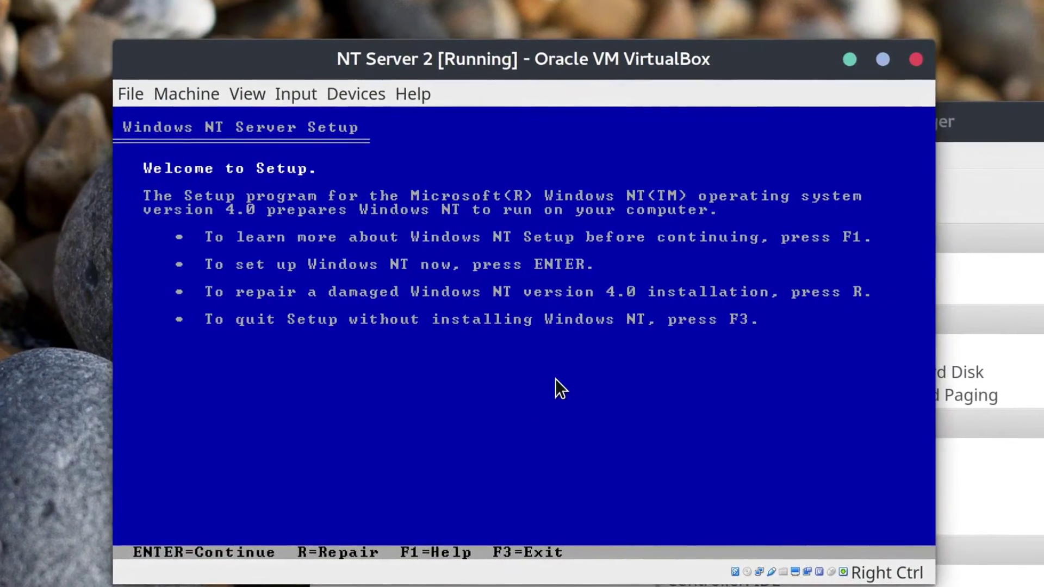
Begin NT setup, accepting the detected mass storage devices and the 1024-cylinder notice.
{"action": "left_click_drag", "start_coordinate": [979, 121], "coordinate": [467, 282]}
{"action": "left_click", "coordinate": [466, 283]}
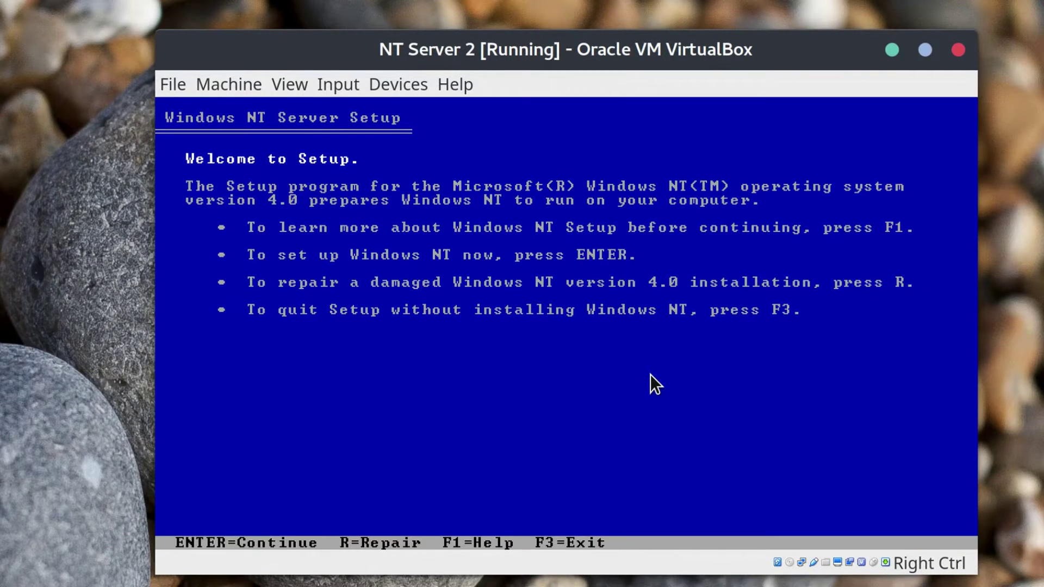
{"action": "left_click", "coordinate": [497, 249]}
{"action": "key", "text": "Return"}
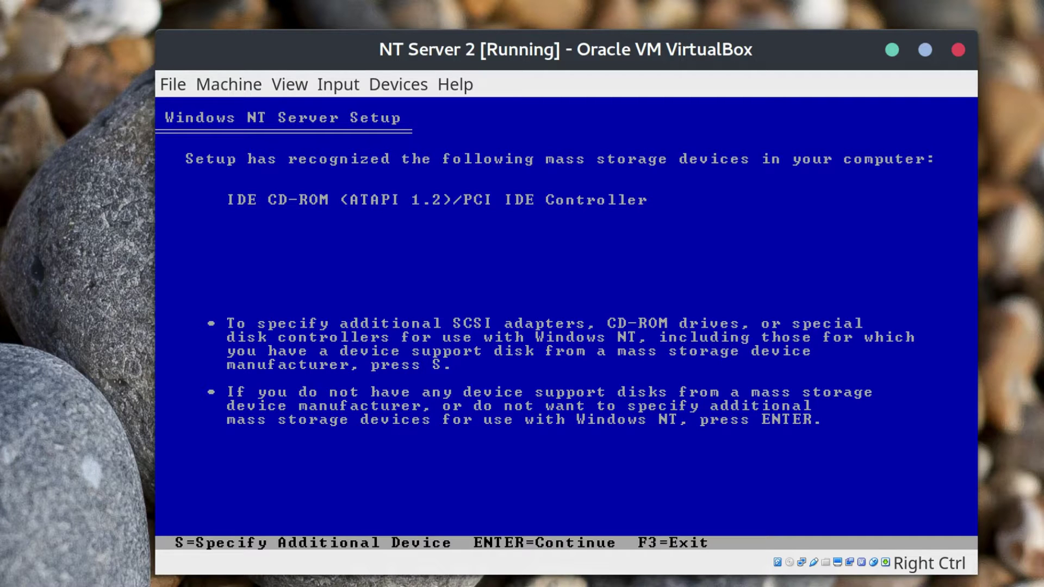
{"action": "key", "text": "Return"}
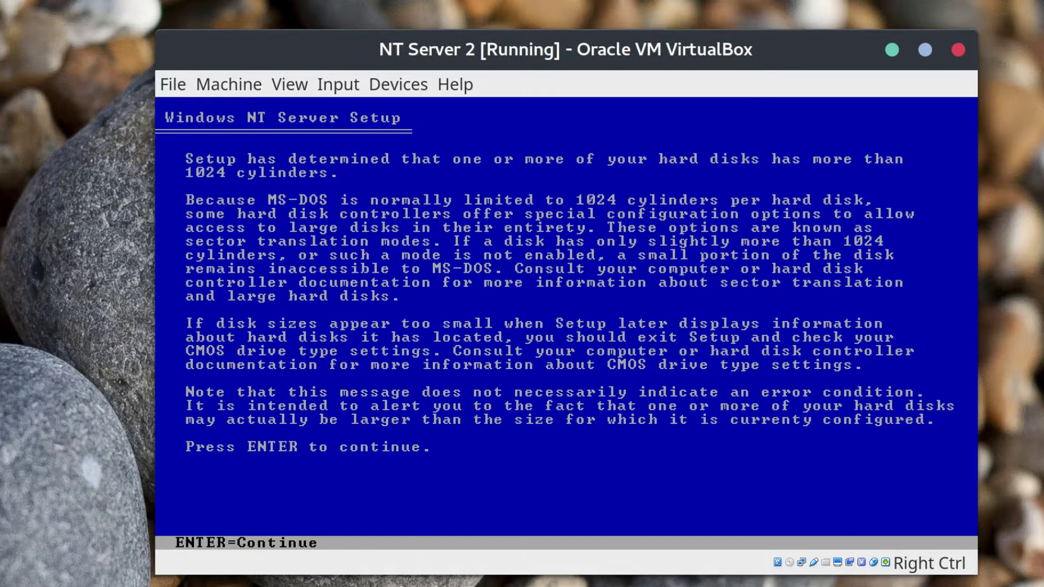
{"action": "key", "text": "Return"}
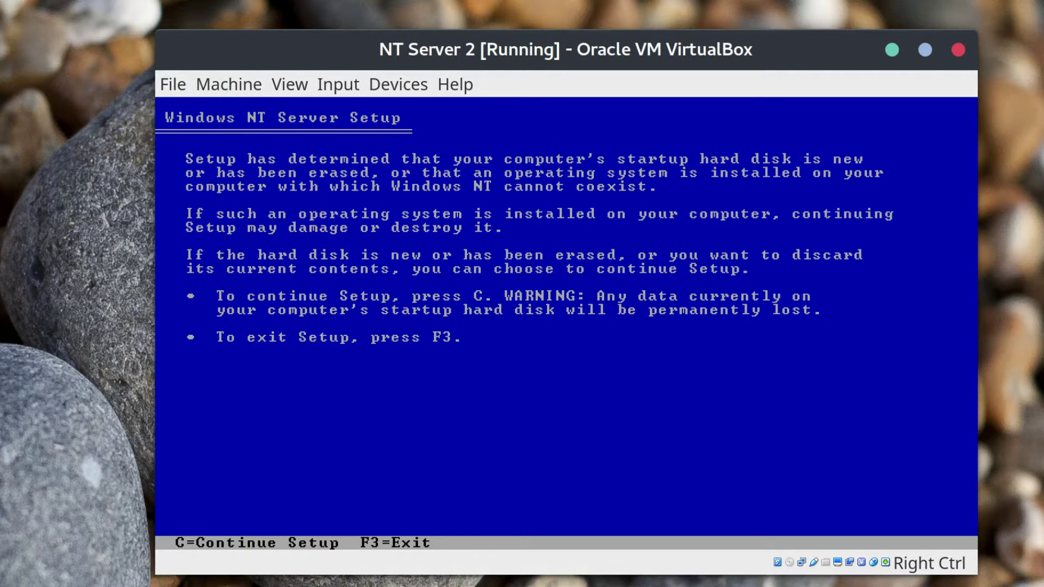
Continue past the startup-disk warning and accept the licence agreement with F8.
{"action": "key", "text": "c"}
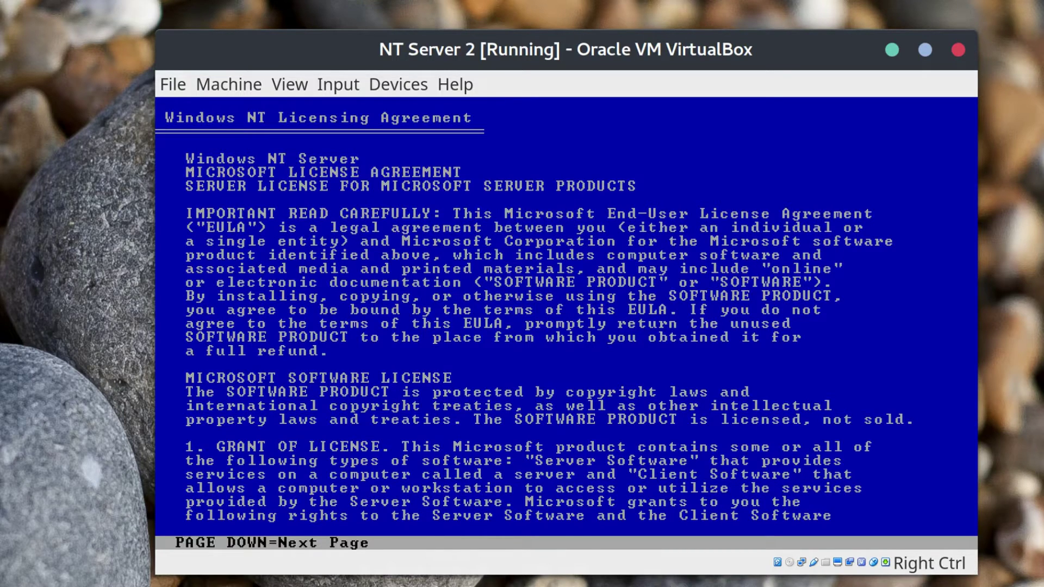
{"action": "key", "text": "Page_Down"}
{"action": "key", "text": "Page_Down"}
{"action": "key", "text": "Page_Down"}
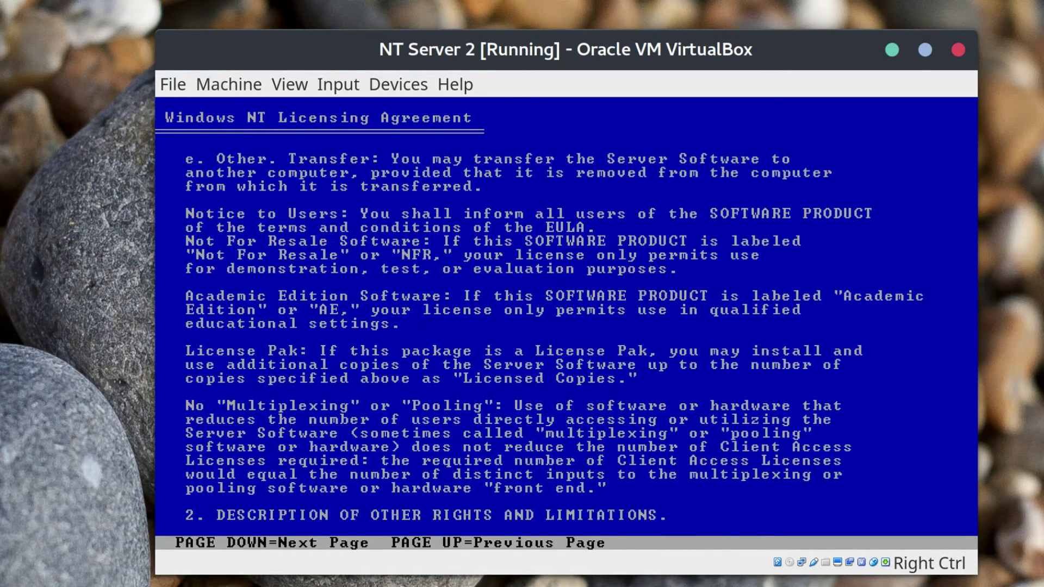
{"action": "key", "text": "Page_Down"}
{"action": "key", "text": "Page_Down"}
{"action": "key", "text": "Page_Down"}
{"action": "key", "text": "Page_Down"}
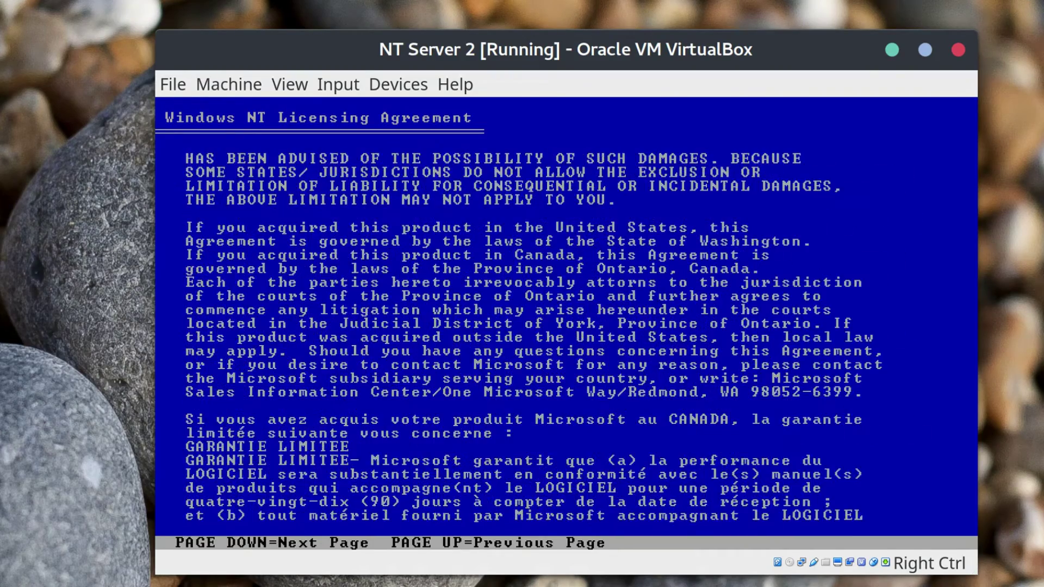
{"action": "key", "text": "Page_Down"}
{"action": "key", "text": "Page_Down"}
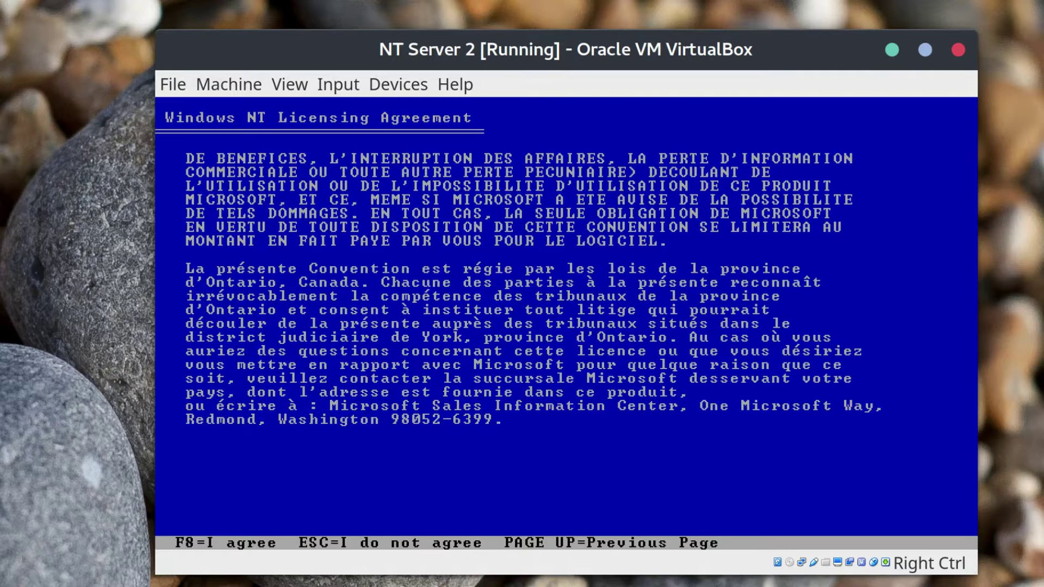
{"action": "key", "text": "F8"}
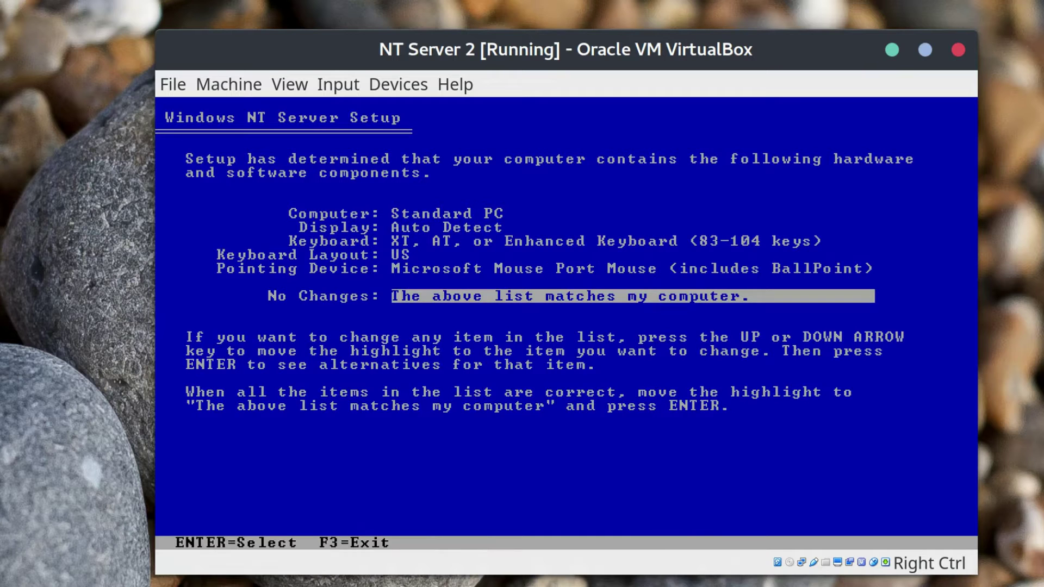
Confirm the hardware list, create an 8032 MB C: partition and choose NTFS formatting.
{"action": "key", "text": "Return"}
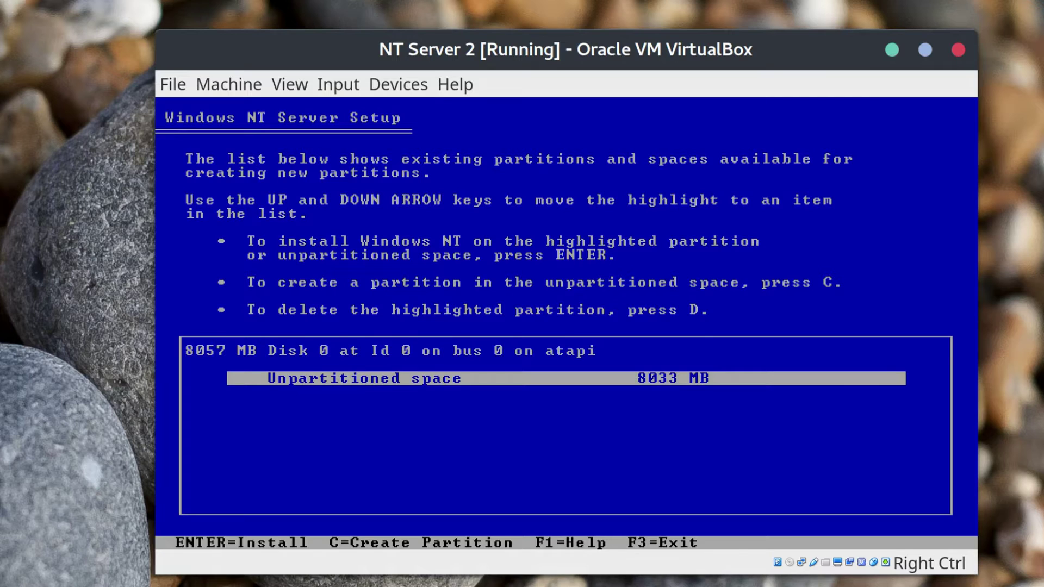
{"action": "key", "text": "c"}
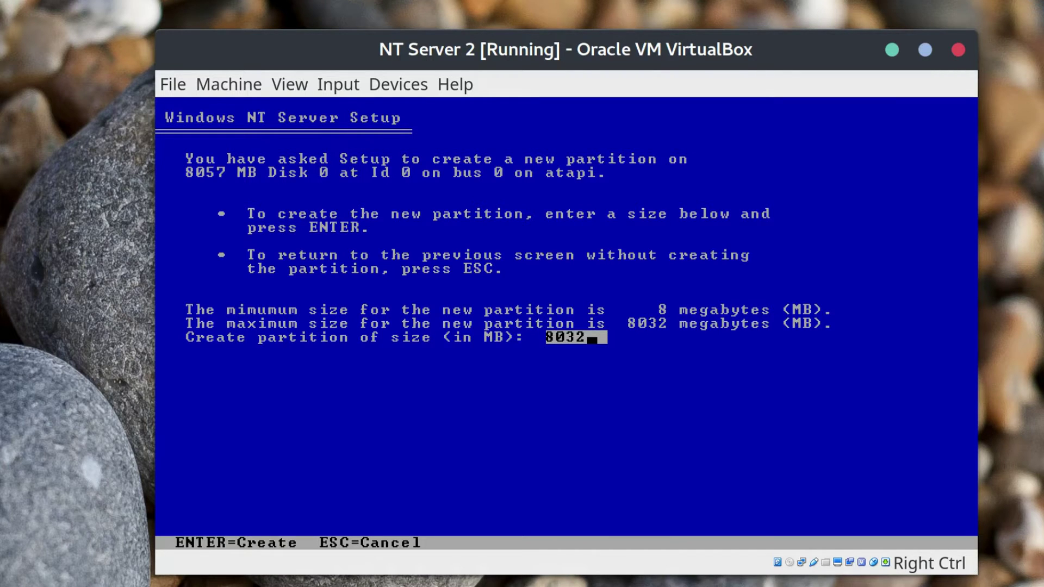
{"action": "key", "text": "Return"}
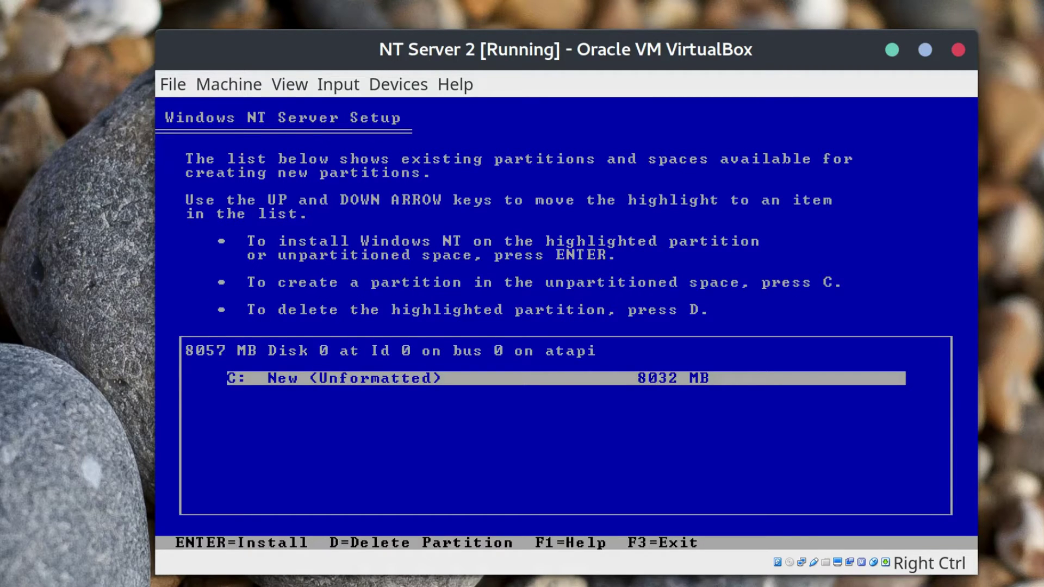
{"action": "key", "text": "Return"}
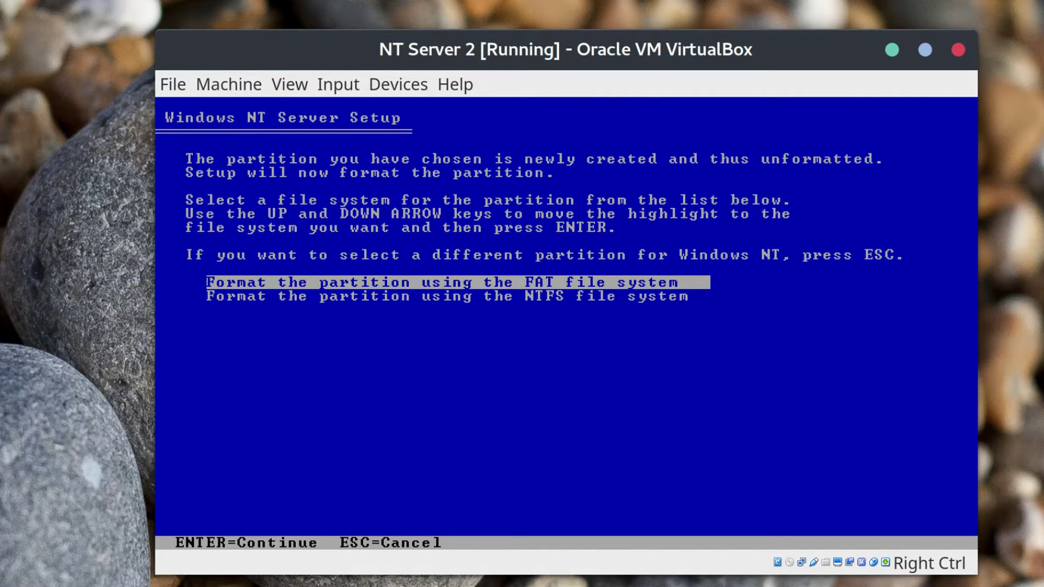
{"action": "key", "text": "Down"}
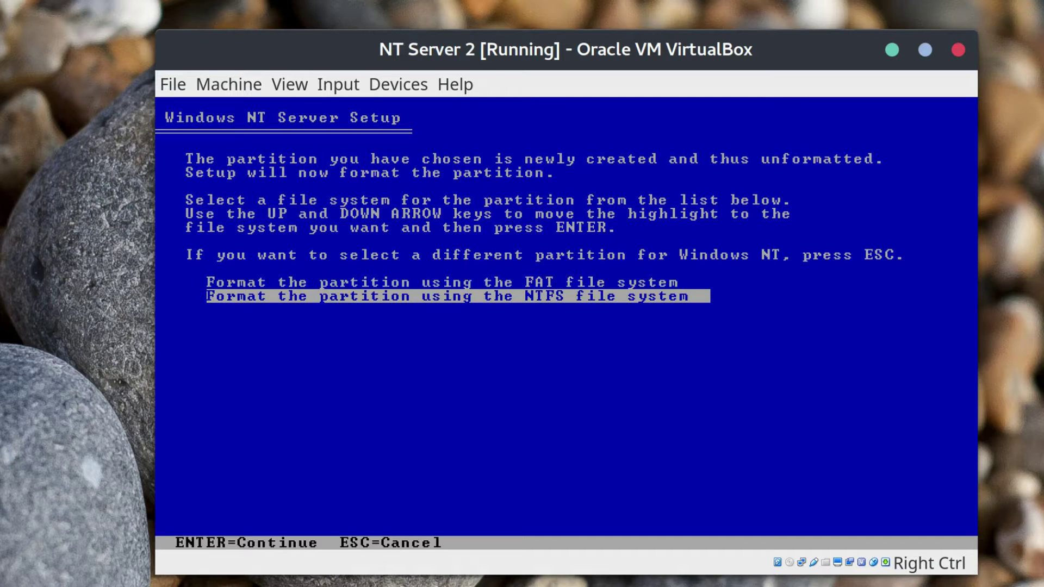
{"action": "key", "text": "Return"}
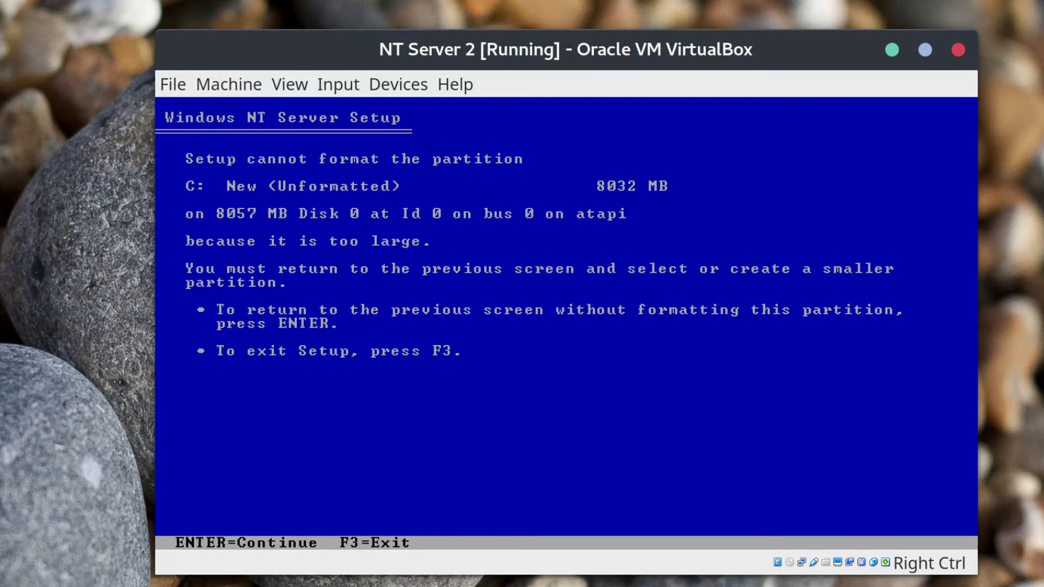
Return to the partition list and try deleting the 8032 MB C: partition, then back out.
{"action": "key", "text": "Return"}
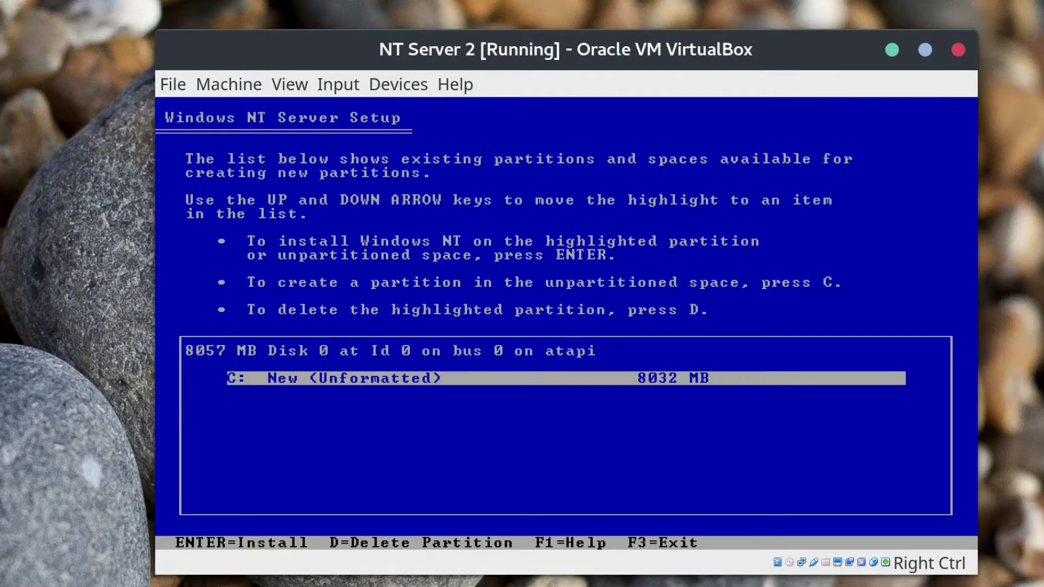
{"action": "key", "text": "d"}
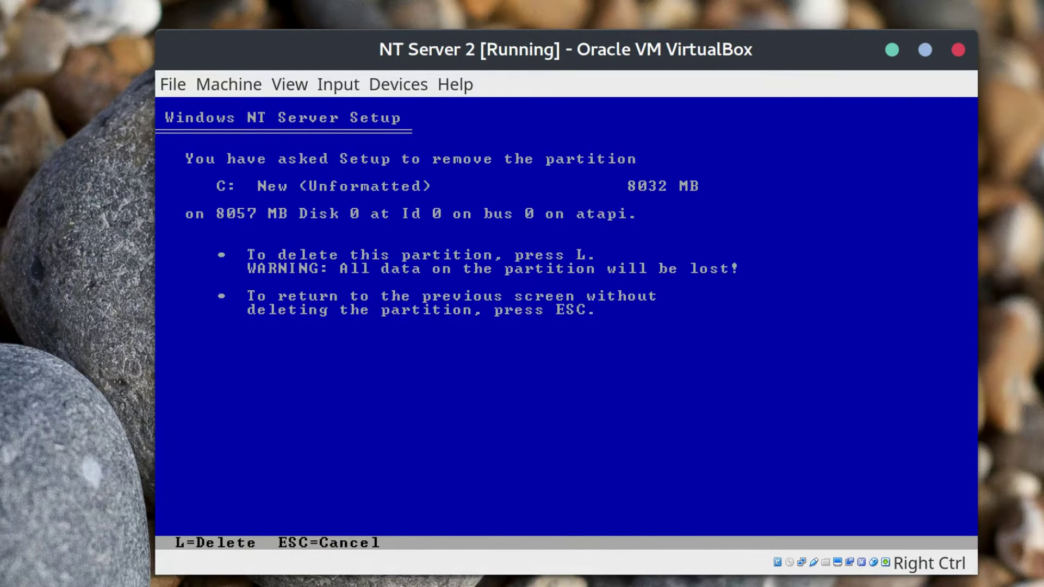
{"action": "key", "text": "l"}
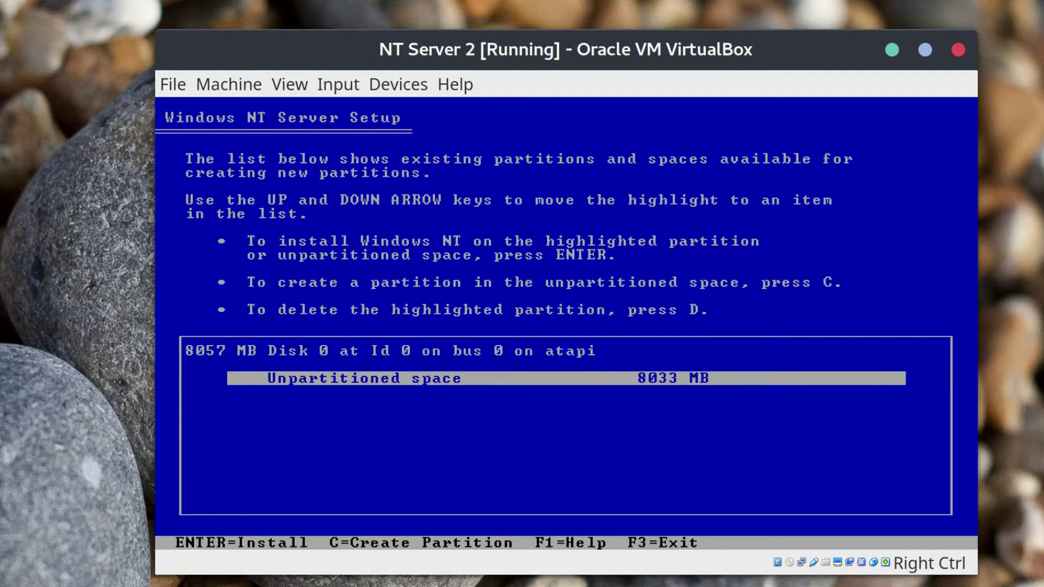
{"action": "key", "text": "Return"}
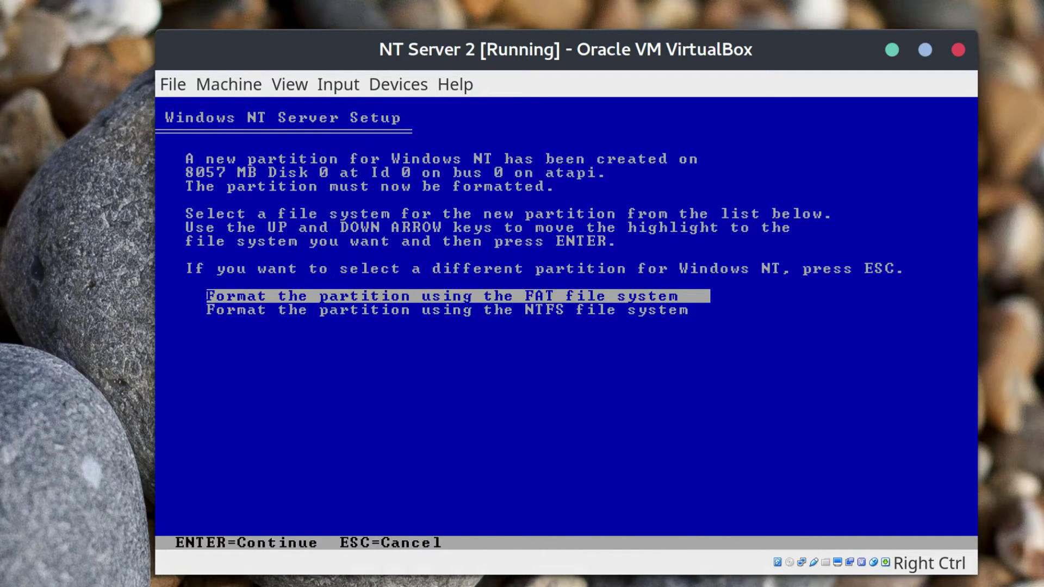
{"action": "key", "text": "Escape"}
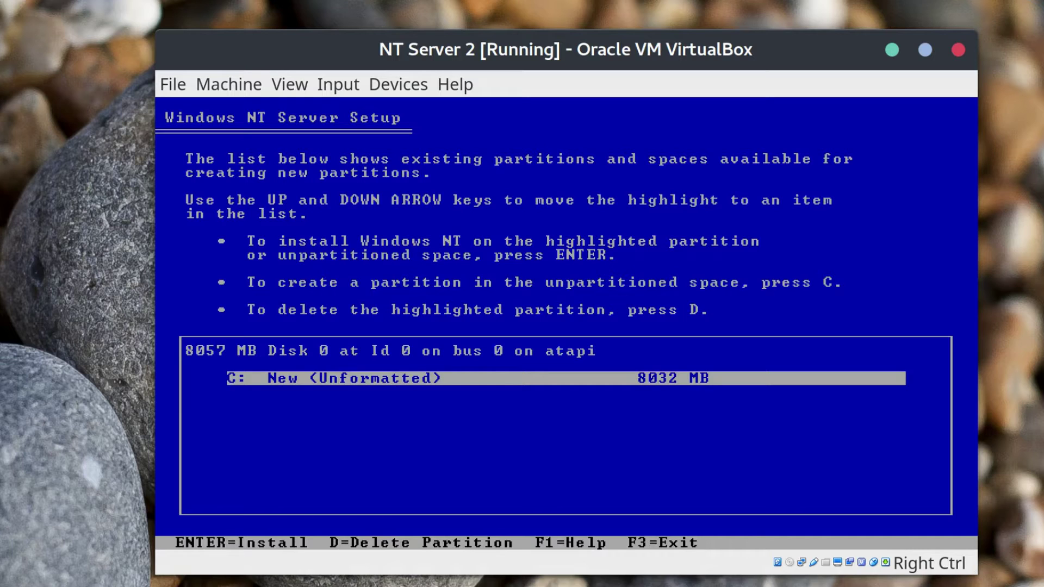
Retry installing on C: with NTFS, hitting the too-large error again.
{"action": "key", "text": "Return"}
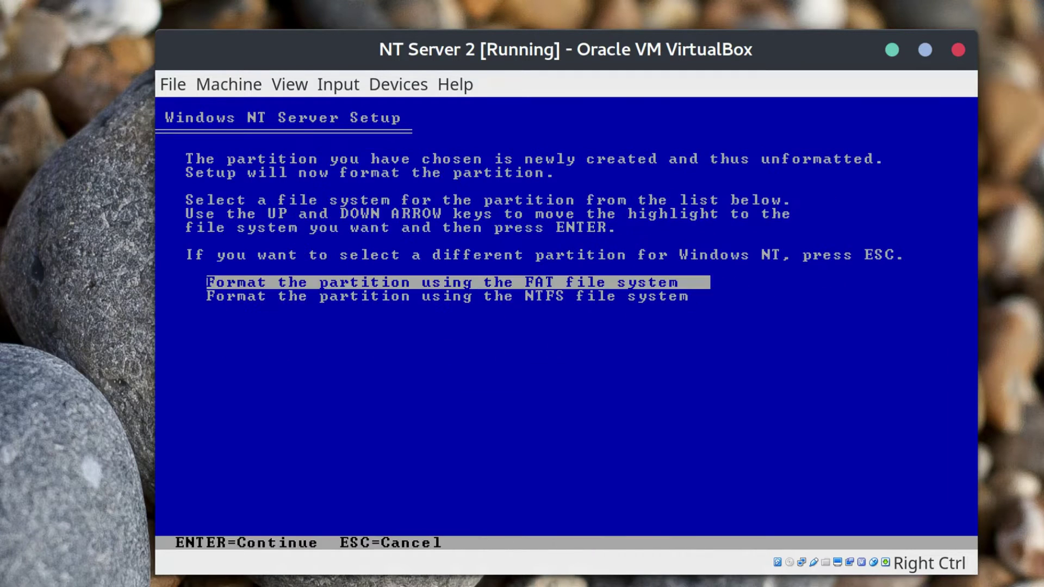
{"action": "key", "text": "Down"}
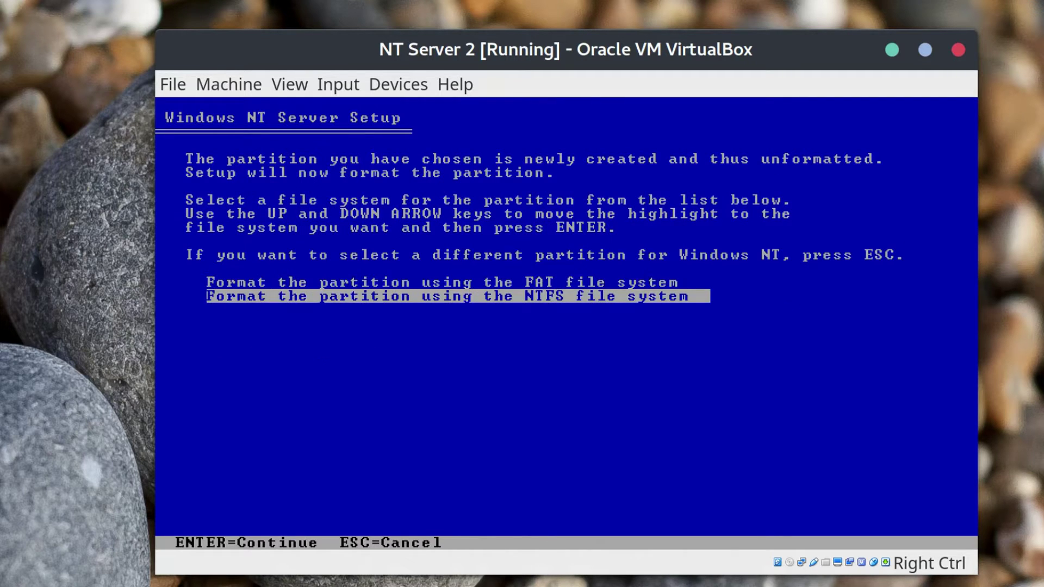
{"action": "key", "text": "Return"}
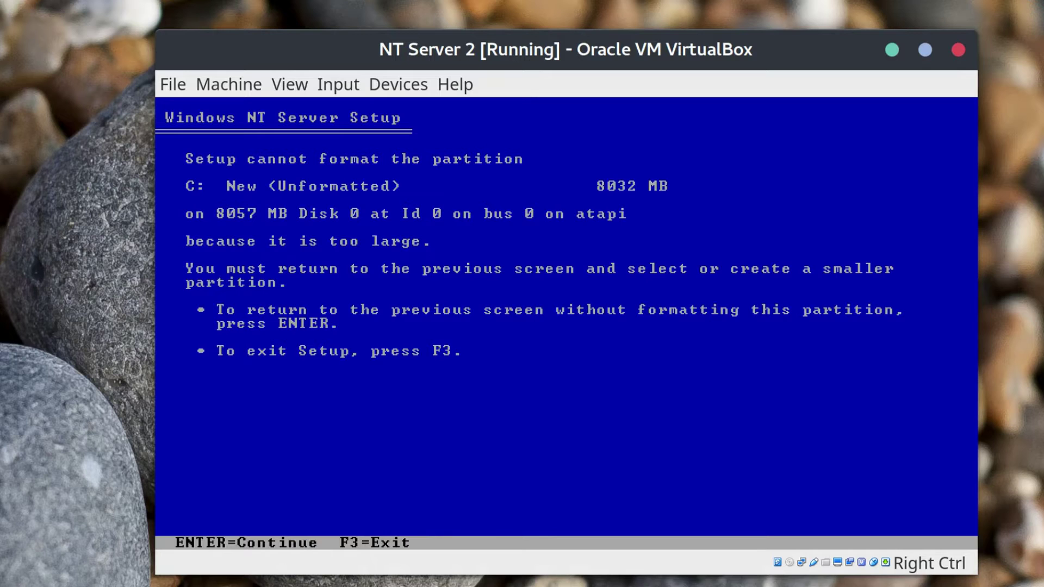
{"action": "key", "text": "Return"}
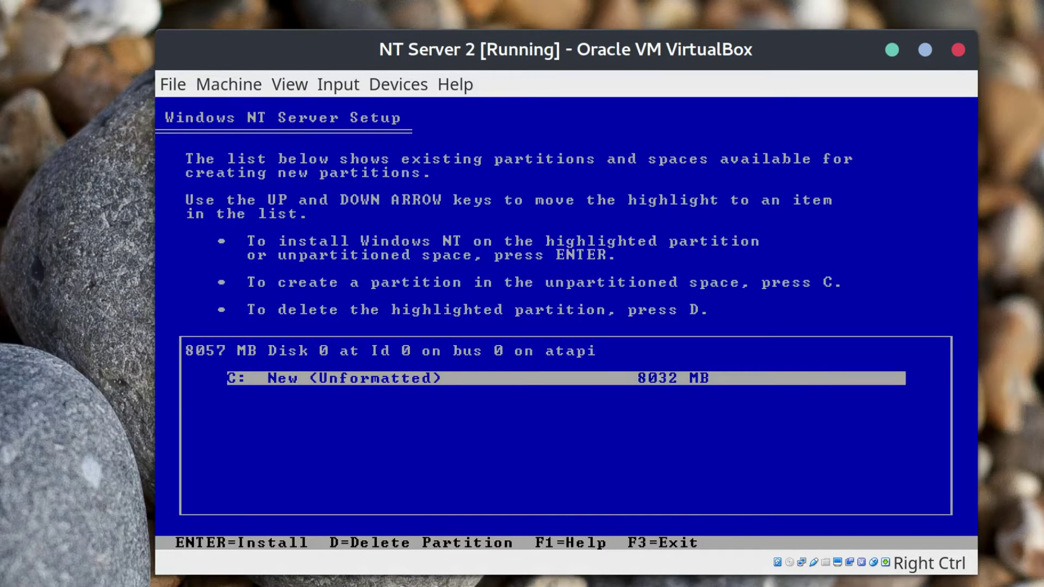
Delete the oversized partition, create a 4096 MB C: partition and install on it.
{"action": "key", "text": "d"}
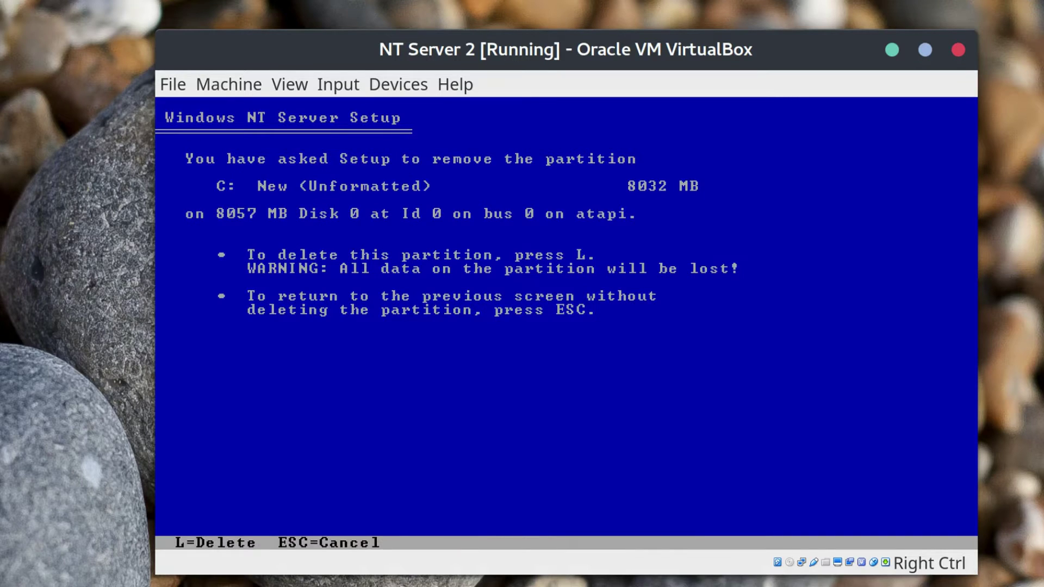
{"action": "key", "text": "l"}
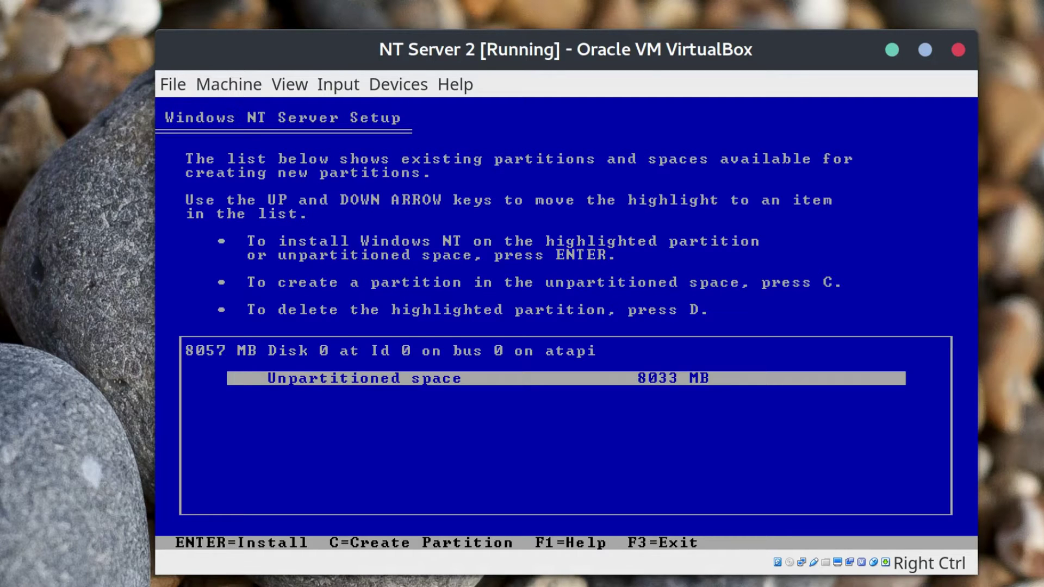
{"action": "key", "text": "c"}
{"action": "key", "text": "BackSpace"}
{"action": "key", "text": "BackSpace"}
{"action": "key", "text": "BackSpace"}
{"action": "key", "text": "BackSpace"}
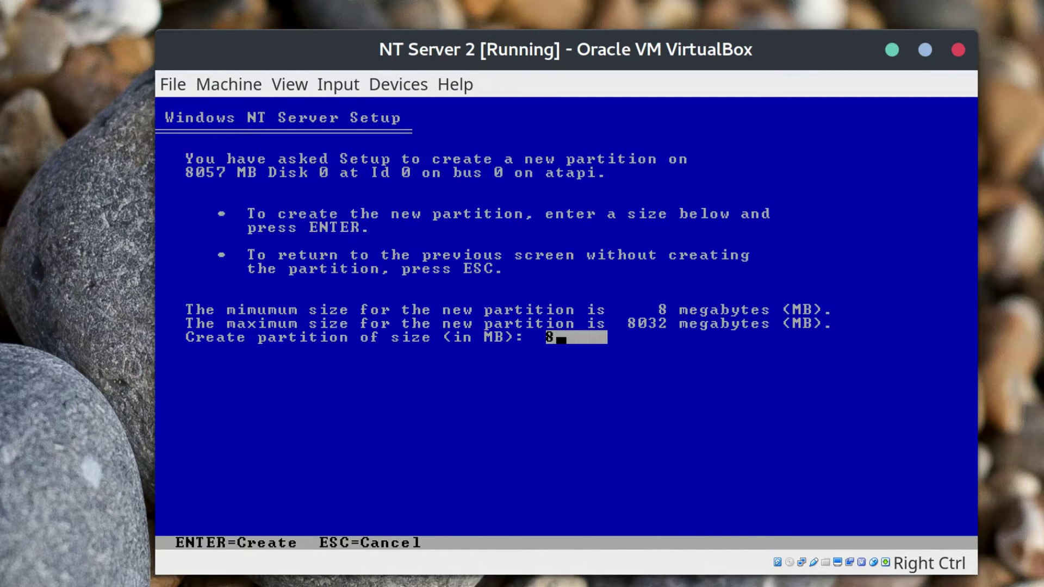
{"action": "type", "text": "4096"}
{"action": "key", "text": "Return"}
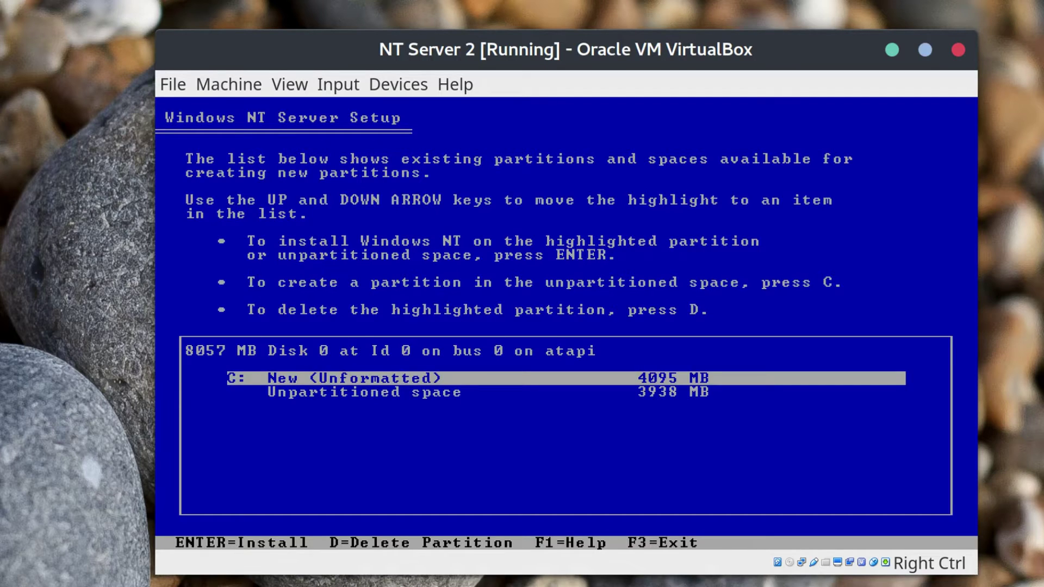
{"action": "key", "text": "Return"}
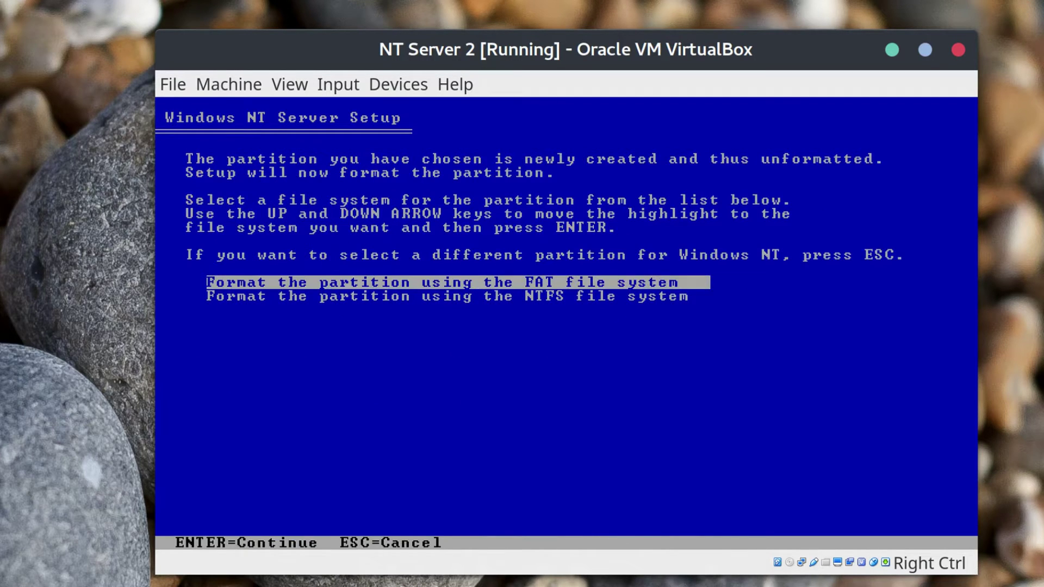
Format C: as NTFS, install into \WINNT and proceed through the disk examination.
{"action": "key", "text": "Down"}
{"action": "key", "text": "Return"}
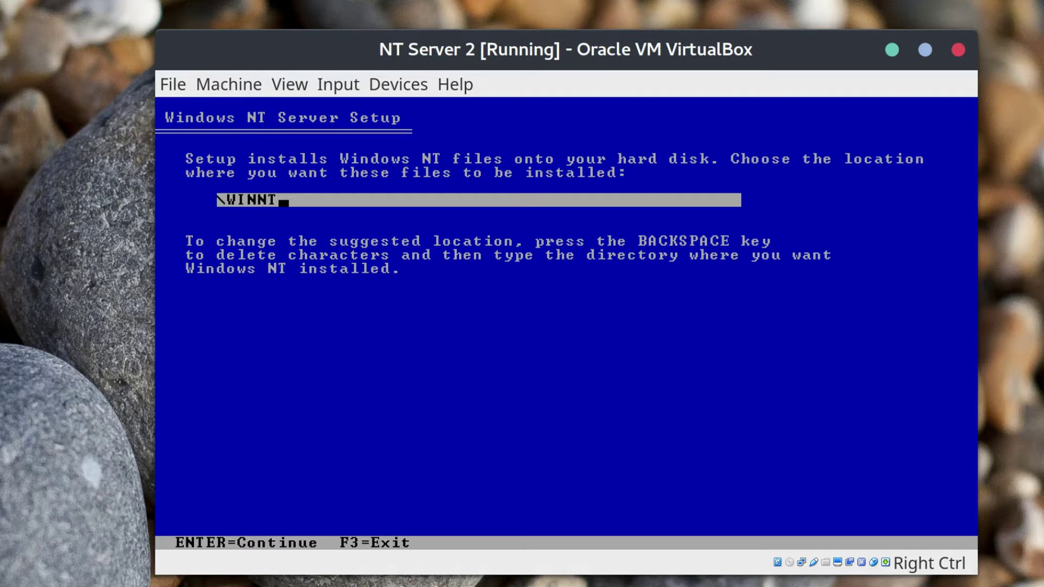
{"action": "key", "text": "Return"}
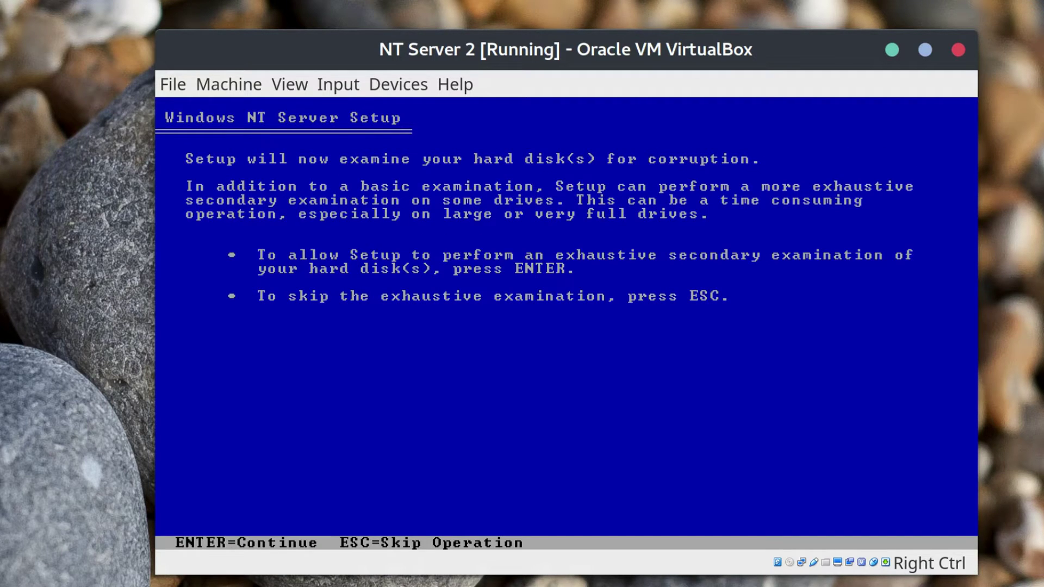
{"action": "key", "text": "Escape"}
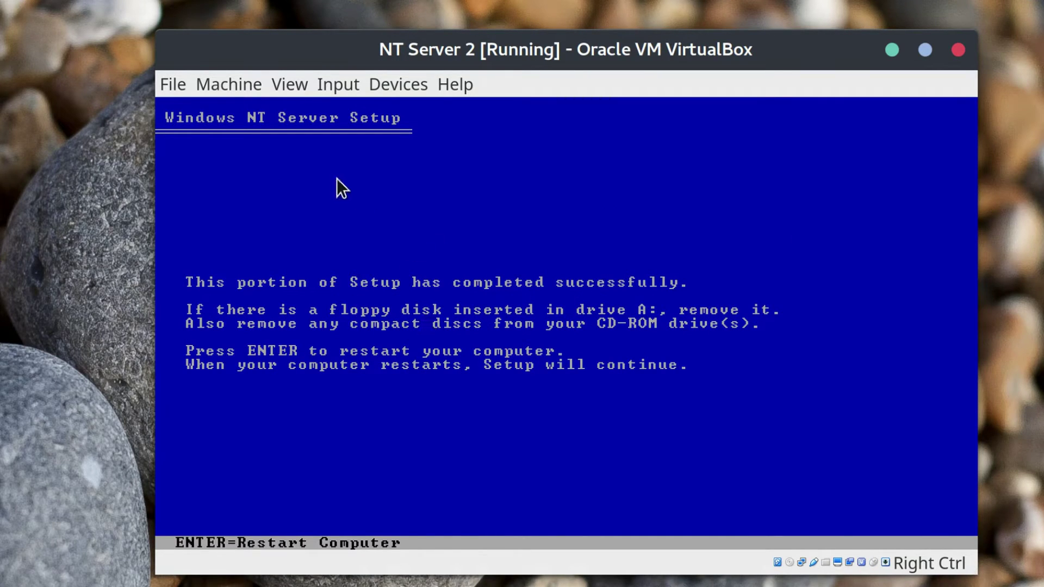
Remove the setup disc from the optical drive and restart the guest.
{"action": "left_click", "coordinate": [403, 81]}
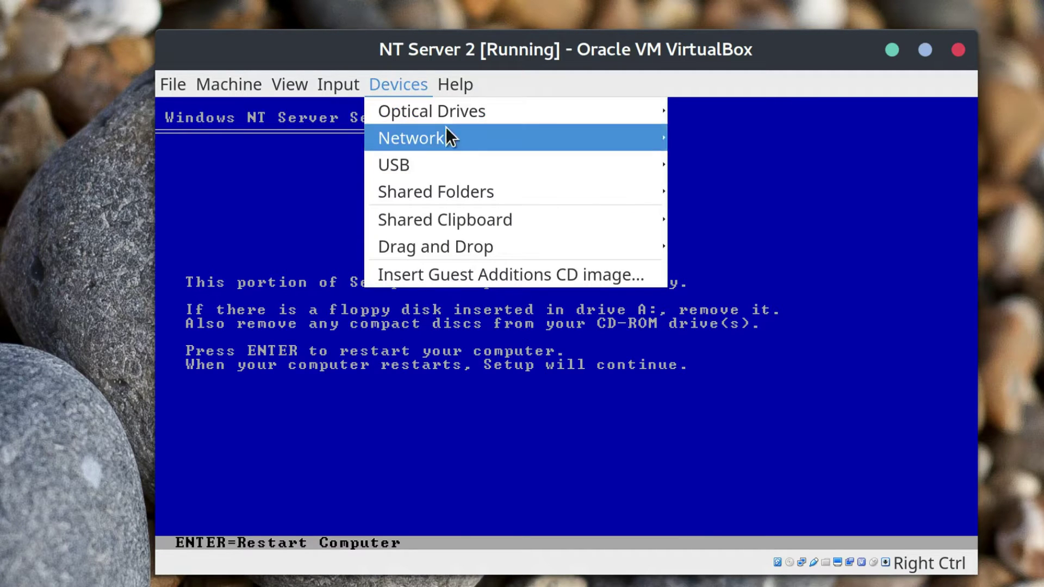
{"action": "mouse_move", "coordinate": [449, 138]}
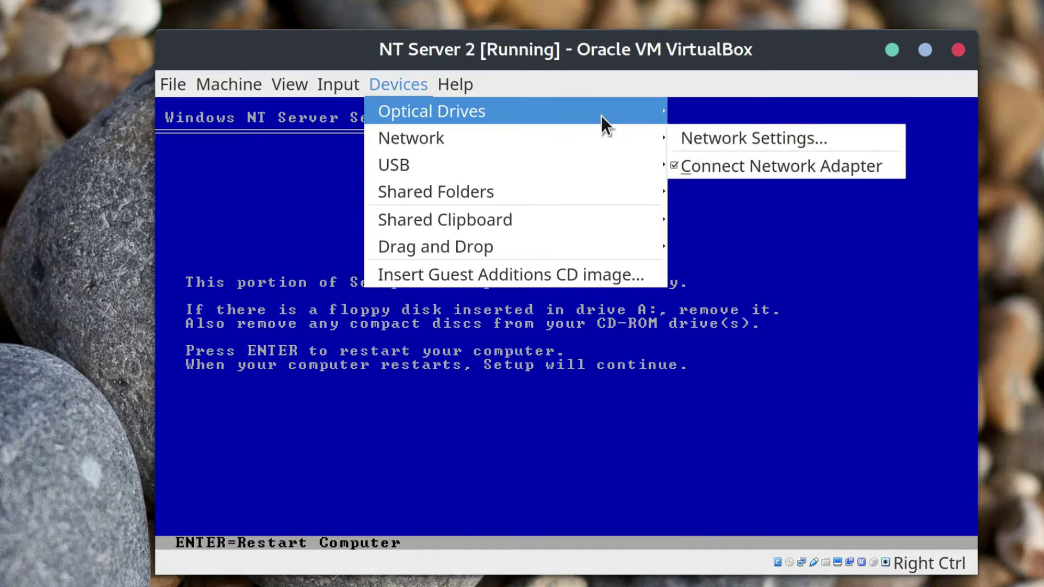
{"action": "mouse_move", "coordinate": [639, 111]}
{"action": "left_click", "coordinate": [773, 230]}
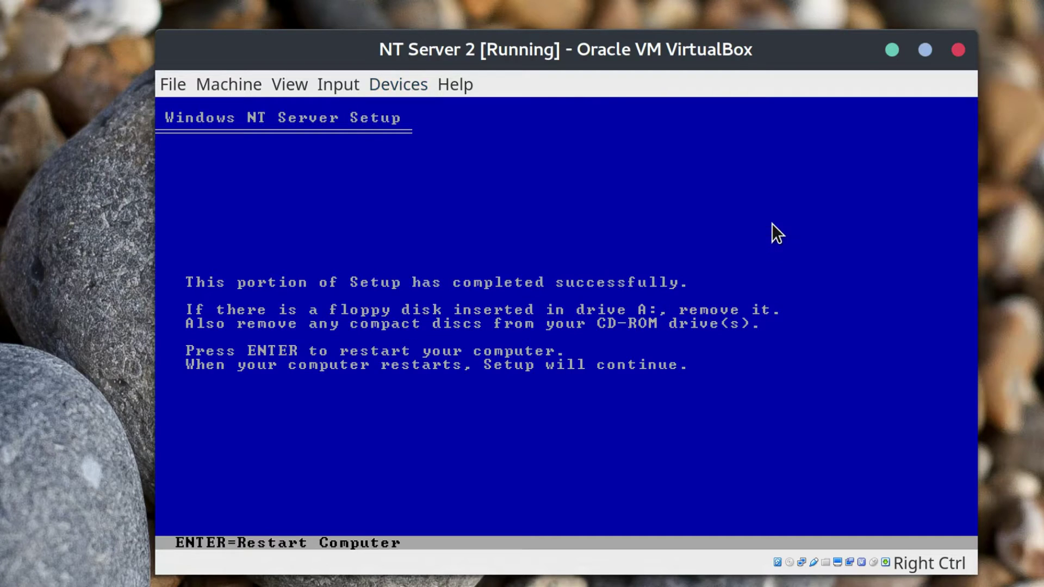
{"action": "left_click", "coordinate": [600, 399]}
{"action": "key", "text": "Return"}
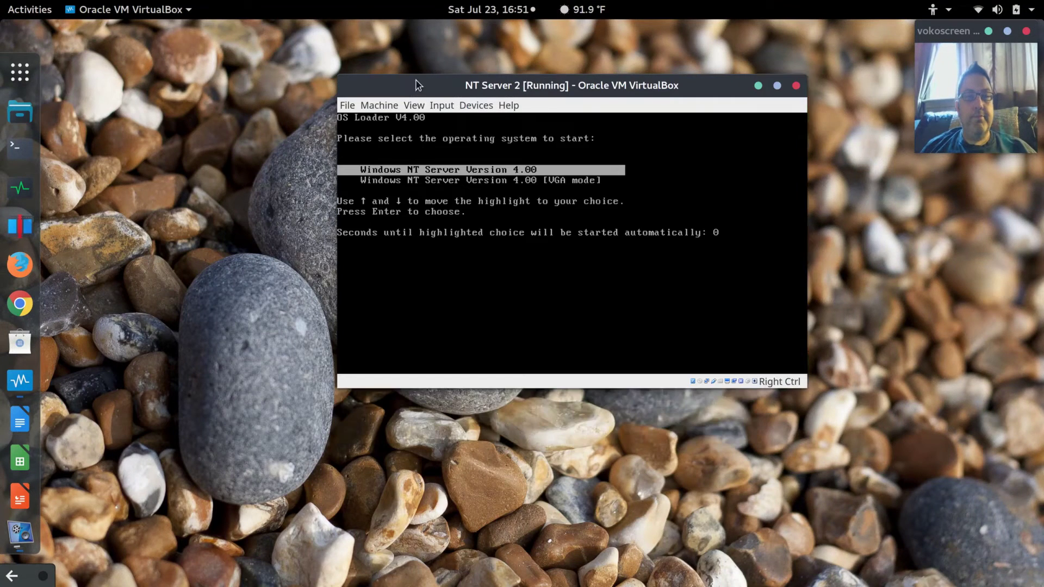
{"action": "left_click_drag", "start_coordinate": [418, 85], "coordinate": [512, 82]}
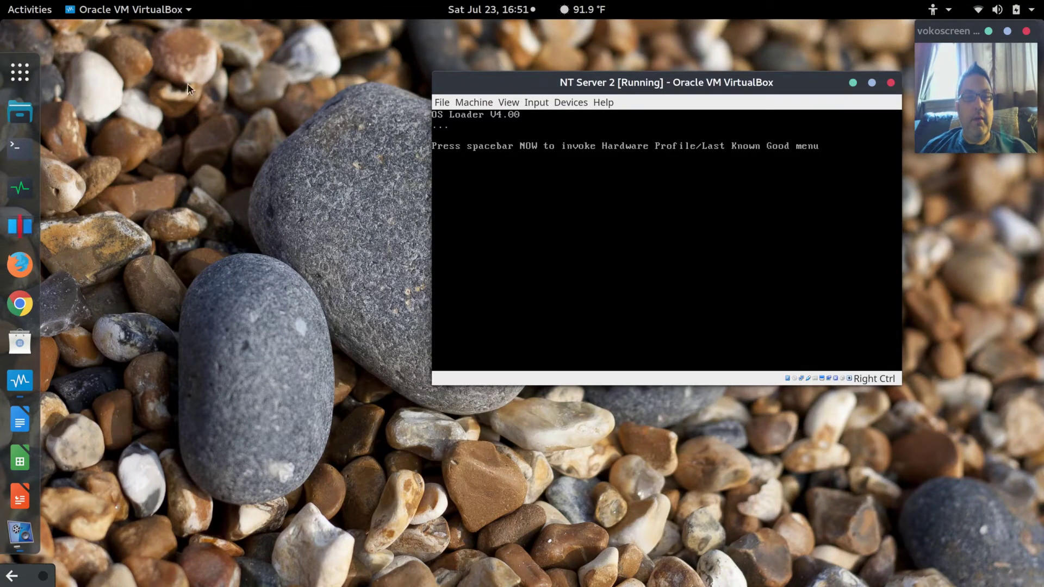
Open the Downloads folder in Files and reposition and resize its window.
{"action": "left_click", "coordinate": [14, 115]}
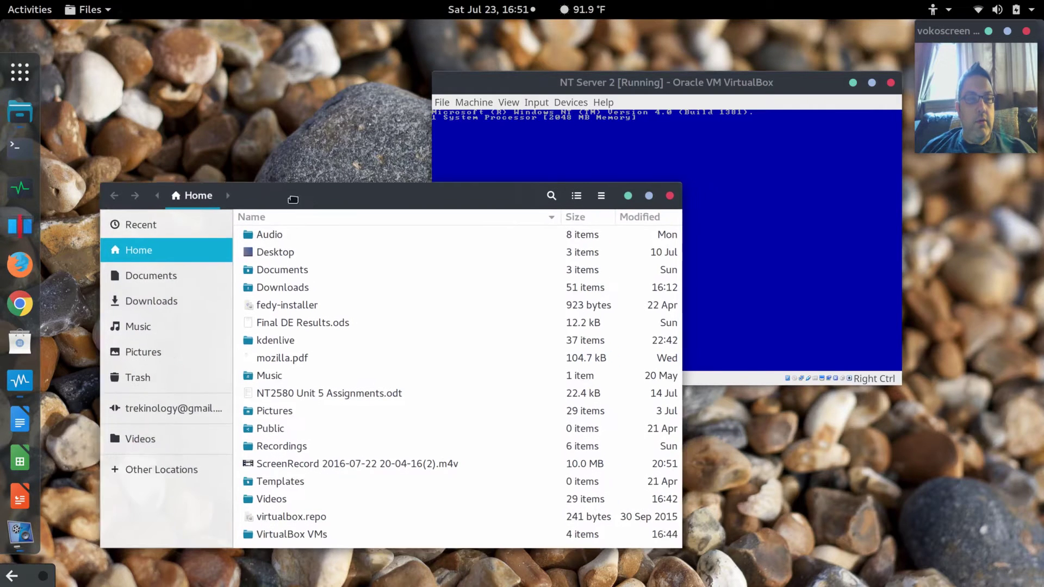
{"action": "left_click_drag", "start_coordinate": [293, 199], "coordinate": [250, 179]}
{"action": "left_click", "coordinate": [115, 281]}
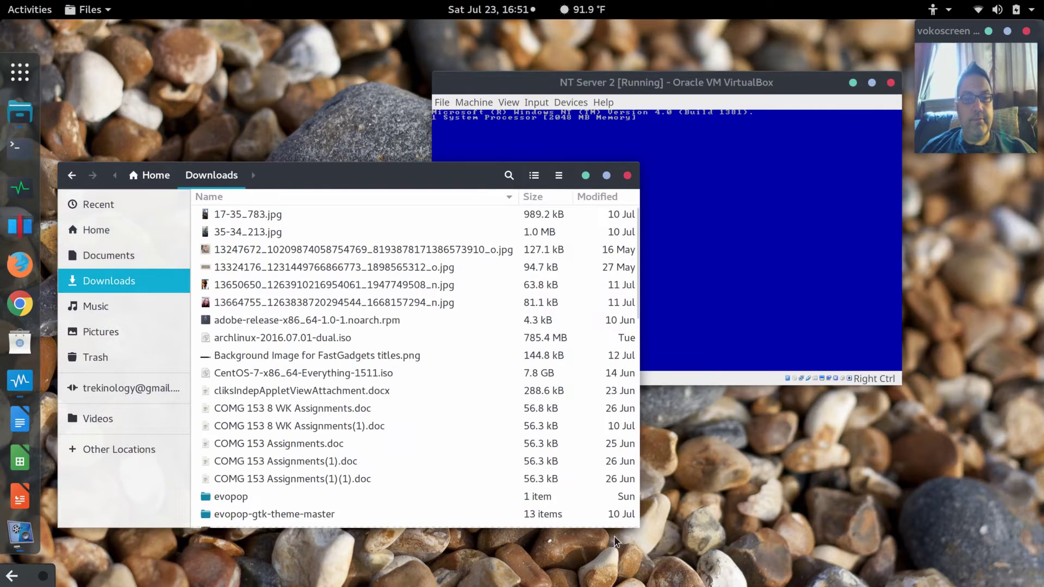
{"action": "left_click_drag", "start_coordinate": [639, 528], "coordinate": [521, 530]}
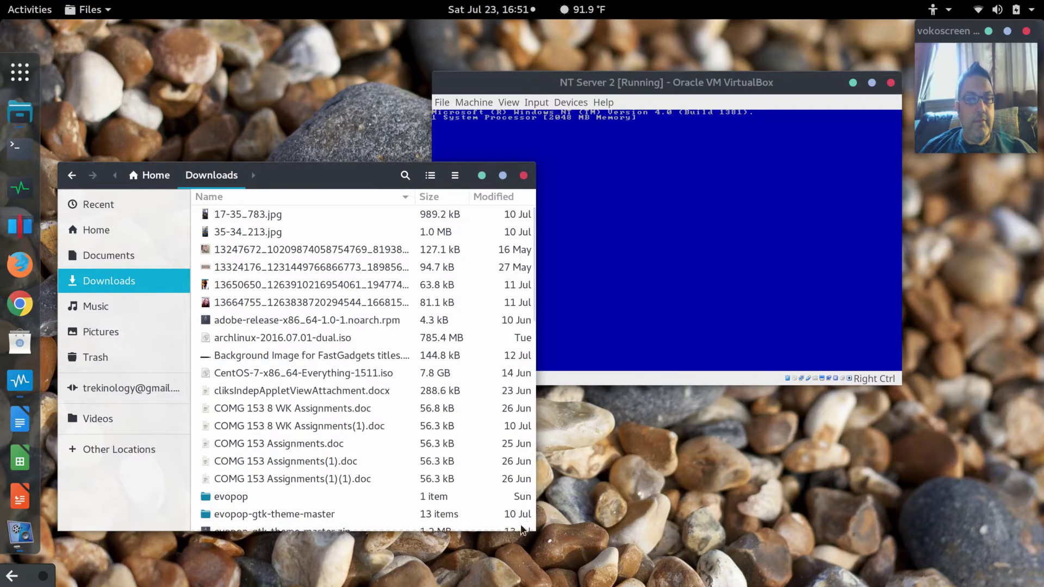
{"action": "scroll", "coordinate": [435, 222], "scroll_direction": "down", "scroll_amount": 1}
{"action": "scroll", "coordinate": [435, 215], "scroll_direction": "up", "scroll_amount": 1}
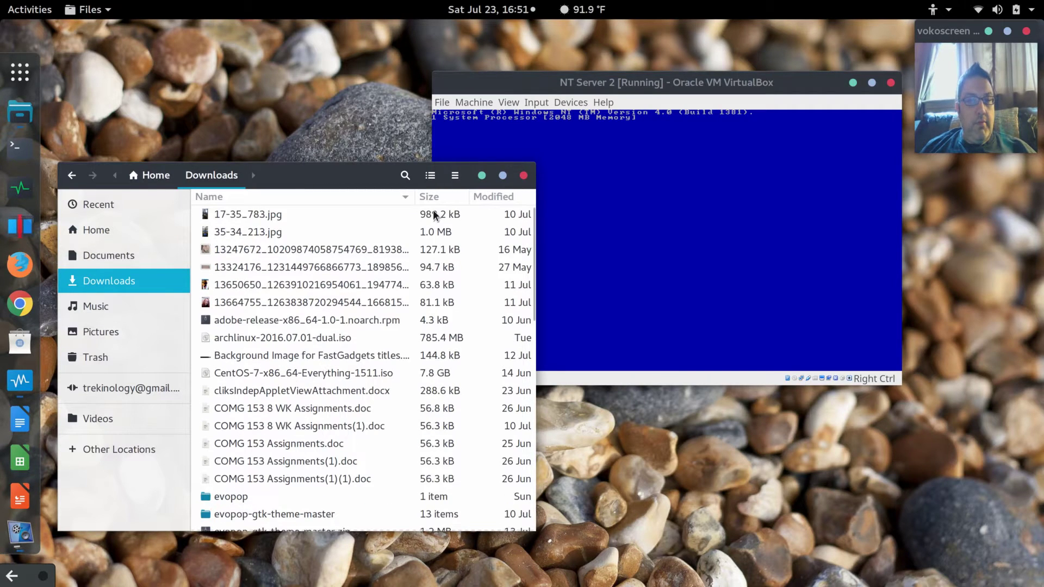
Sort Downloads by size, largest first, and widen the Name column to show full file names.
{"action": "left_click", "coordinate": [429, 197]}
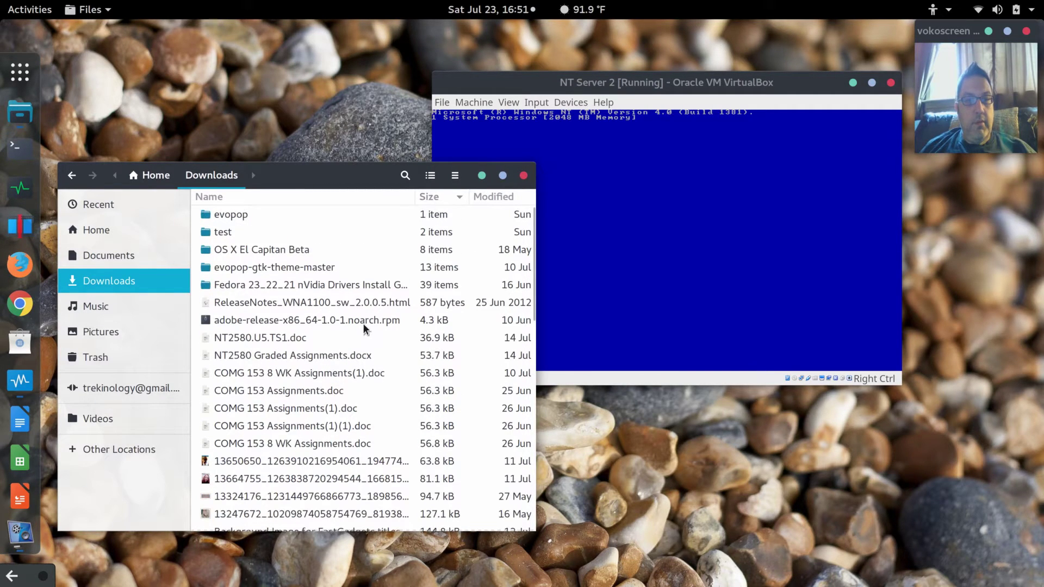
{"action": "left_click", "coordinate": [441, 197]}
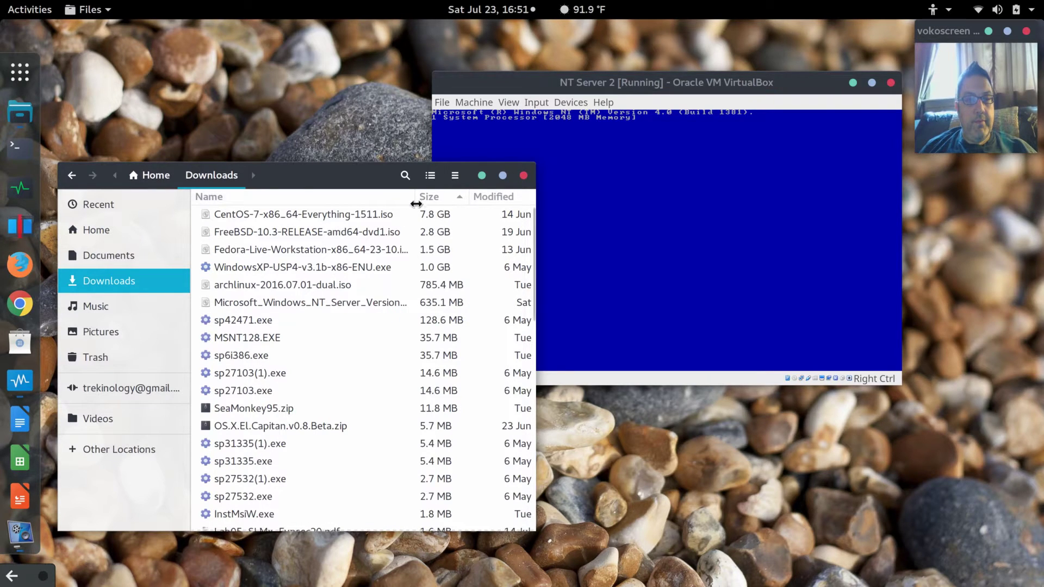
{"action": "left_click_drag", "start_coordinate": [416, 203], "coordinate": [527, 215]}
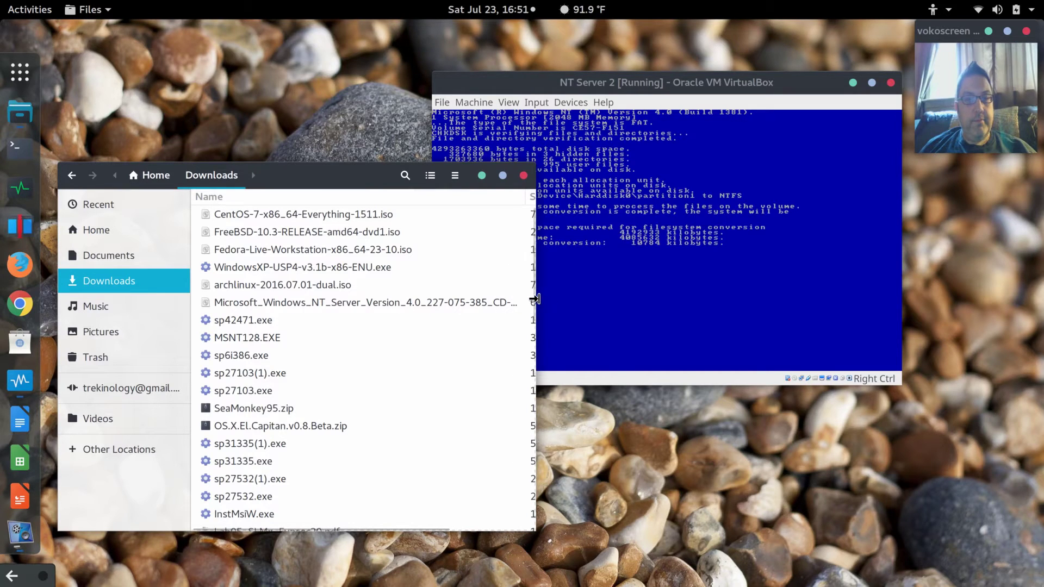
{"action": "scroll", "coordinate": [530, 315], "scroll_direction": "down", "scroll_amount": 1}
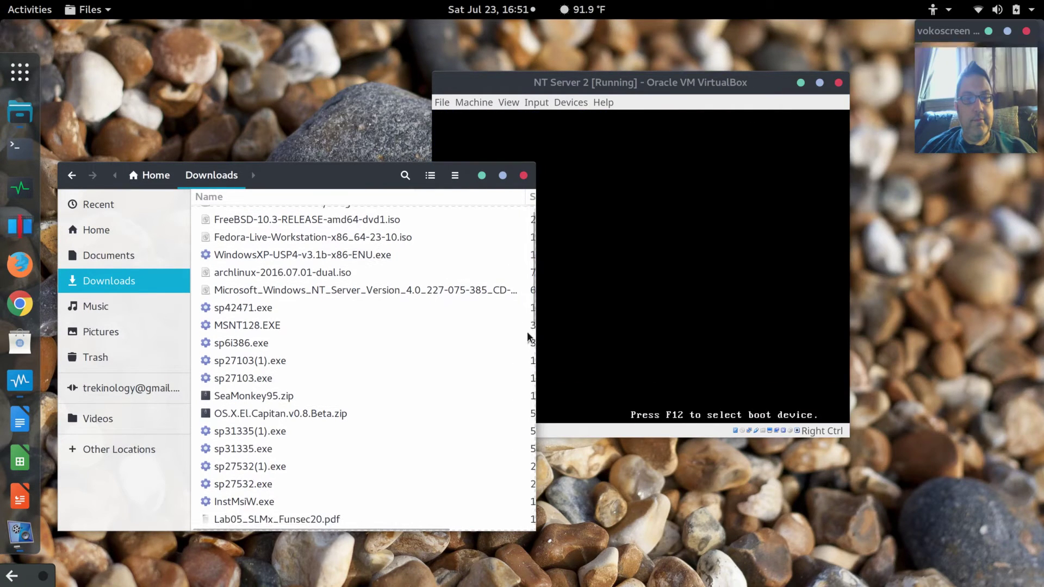
{"action": "left_click_drag", "start_coordinate": [532, 332], "coordinate": [702, 272]}
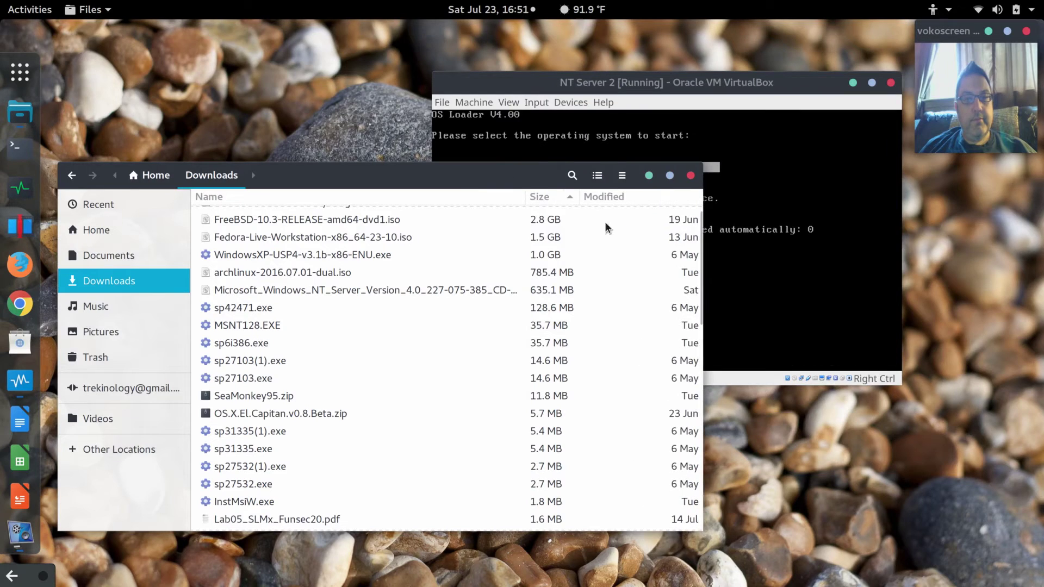
{"action": "left_click_drag", "start_coordinate": [525, 204], "coordinate": [652, 217]}
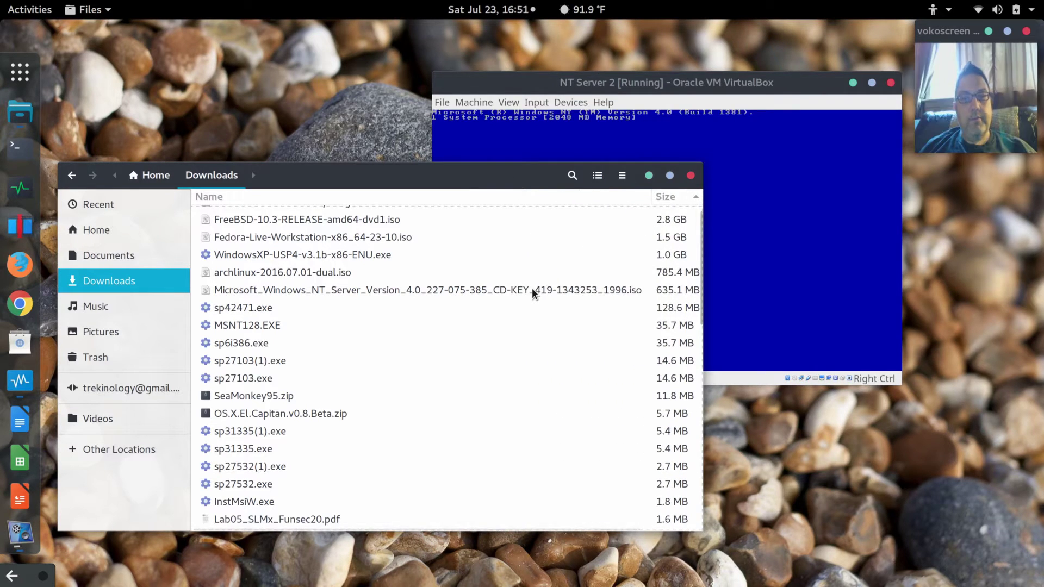
Copy the CD key from the NT Server ISO's file name without renaming it, then close Files.
{"action": "right_click", "coordinate": [532, 290]}
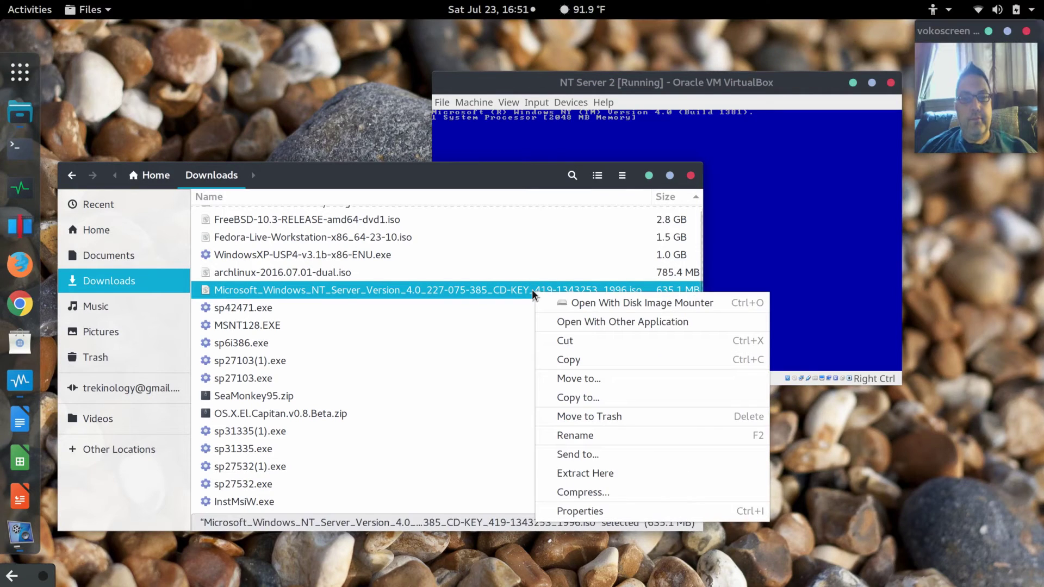
{"action": "left_click", "coordinate": [598, 435]}
{"action": "left_click", "coordinate": [521, 343]}
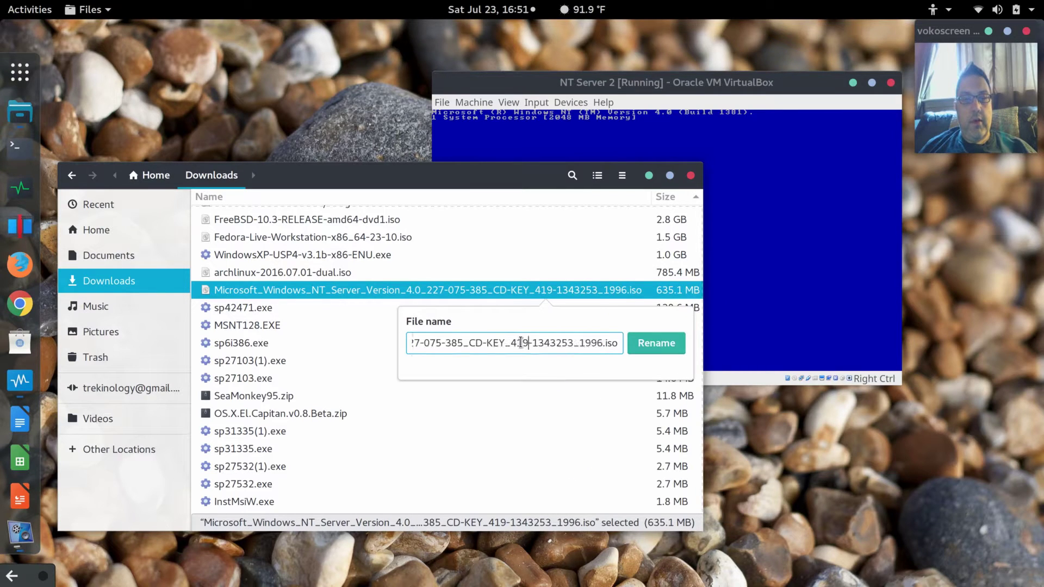
{"action": "left_click_drag", "start_coordinate": [511, 343], "coordinate": [573, 344]}
{"action": "key", "text": "ctrl+c"}
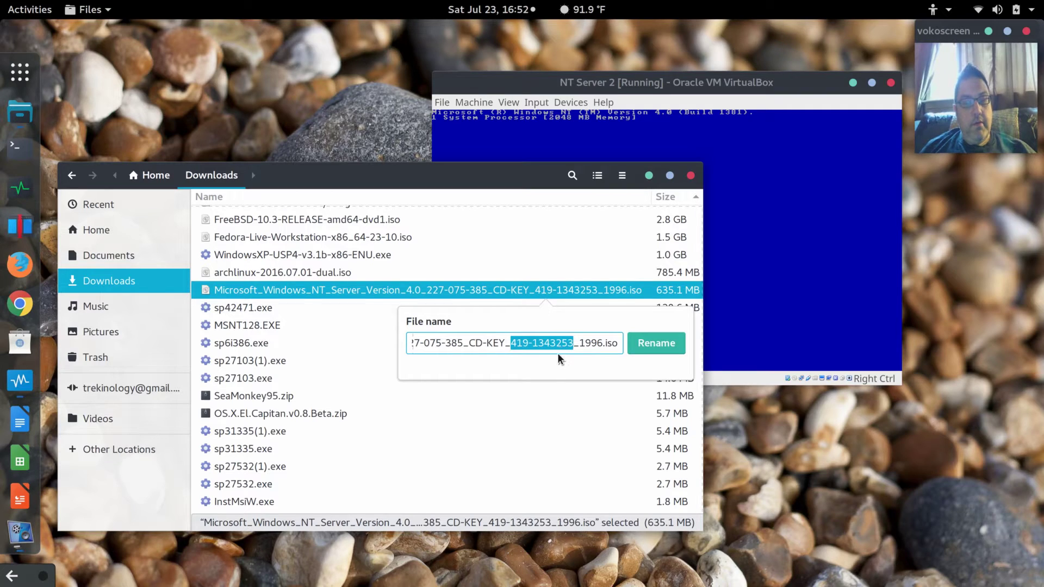
{"action": "key", "text": "Escape"}
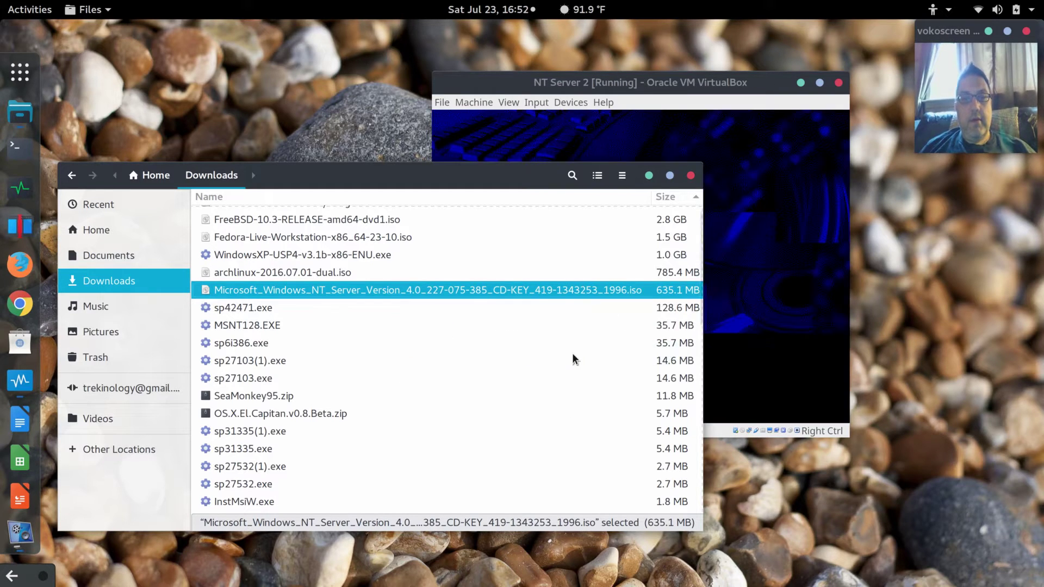
{"action": "left_click", "coordinate": [690, 175]}
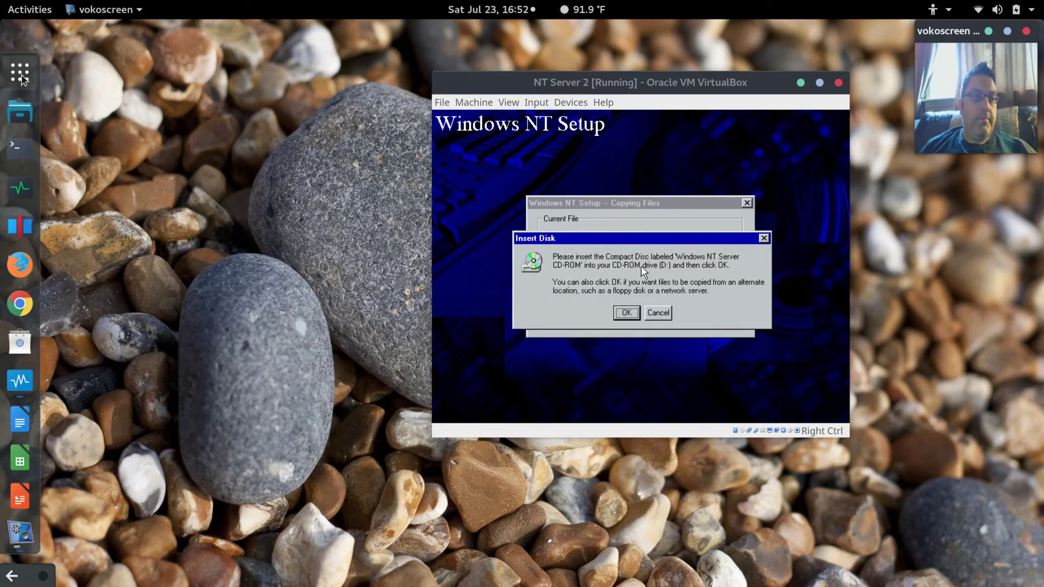
Create a new note in Notes with the pasted NT Server CD key.
{"action": "left_click", "coordinate": [22, 76]}
{"action": "type", "text": "note"}
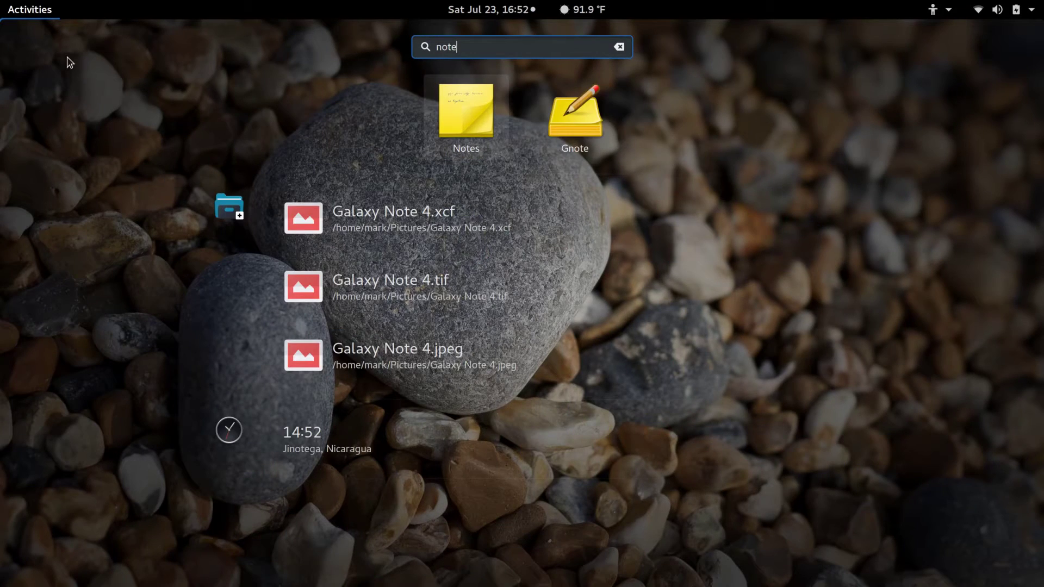
{"action": "left_click", "coordinate": [466, 102]}
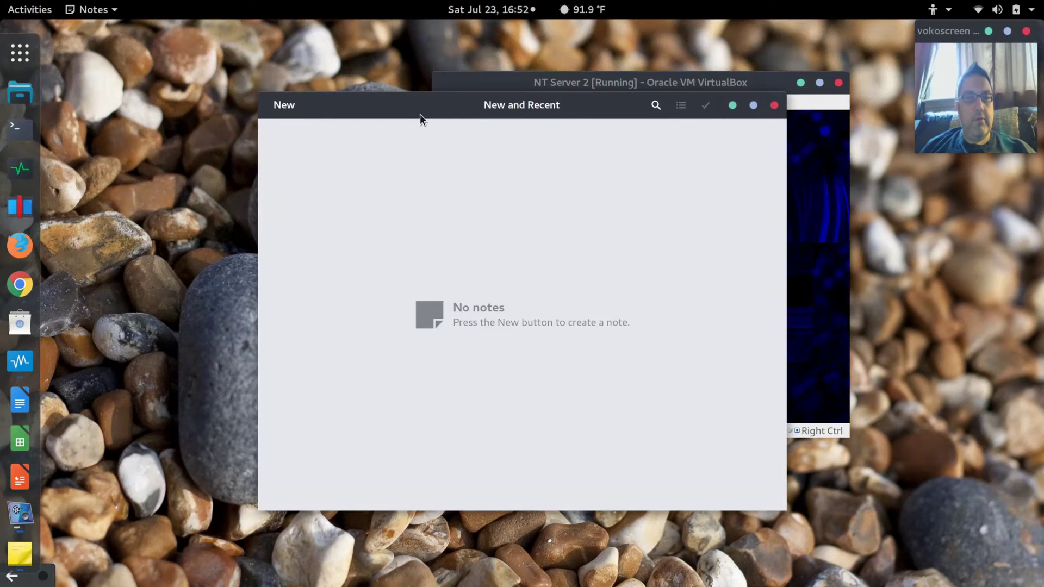
{"action": "left_click_drag", "start_coordinate": [423, 118], "coordinate": [292, 96]}
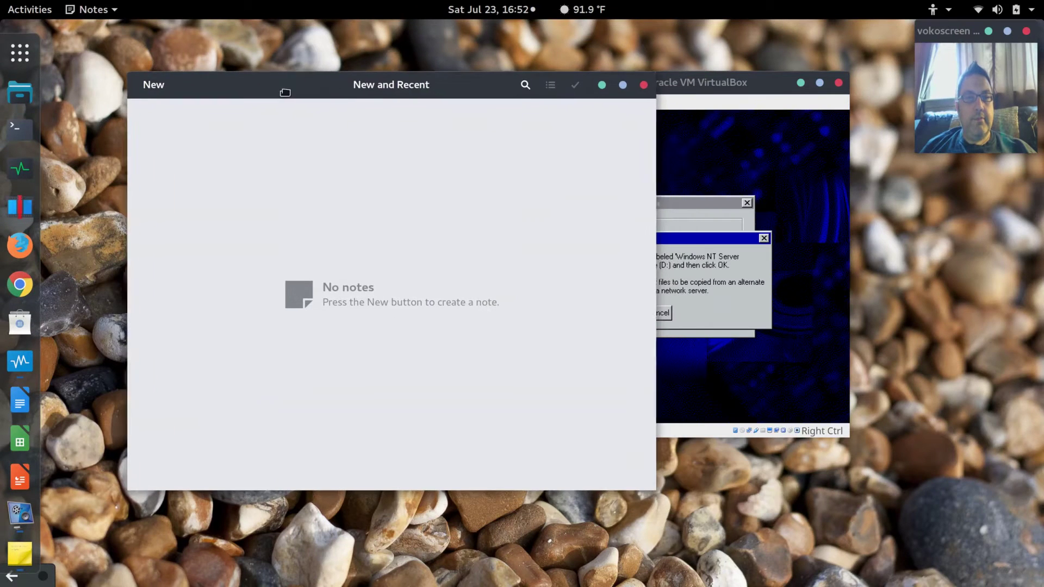
{"action": "left_click", "coordinate": [150, 86]}
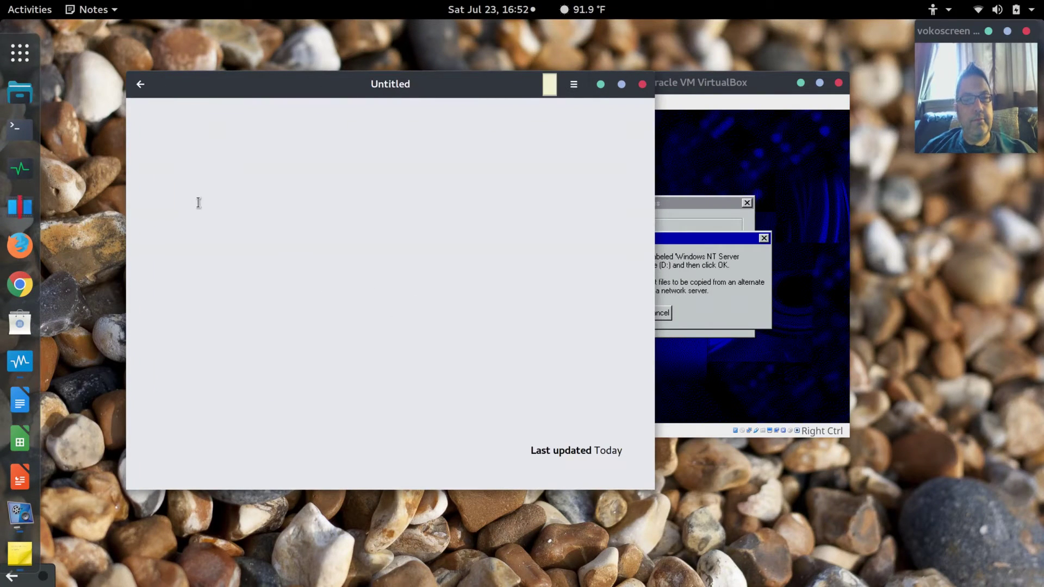
{"action": "key", "text": "ctrl+v"}
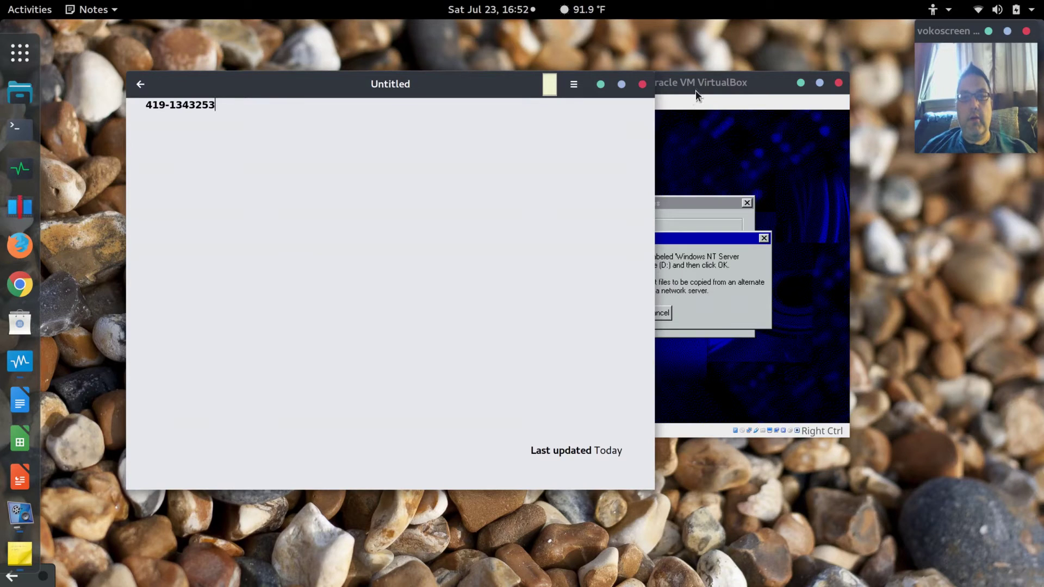
{"action": "left_click_drag", "start_coordinate": [449, 77], "coordinate": [404, 55]}
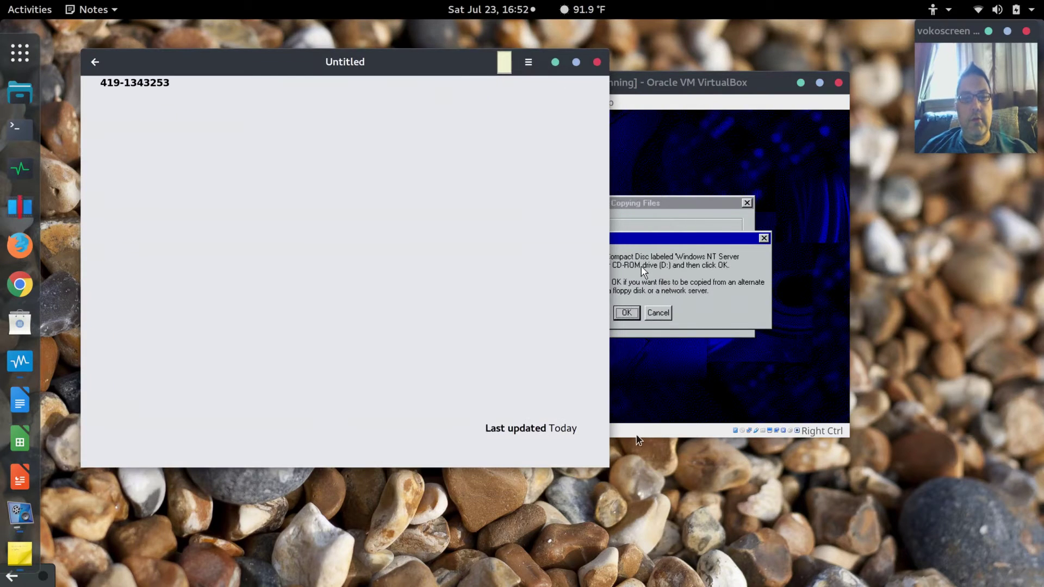
{"action": "left_click_drag", "start_coordinate": [609, 466], "coordinate": [418, 376]}
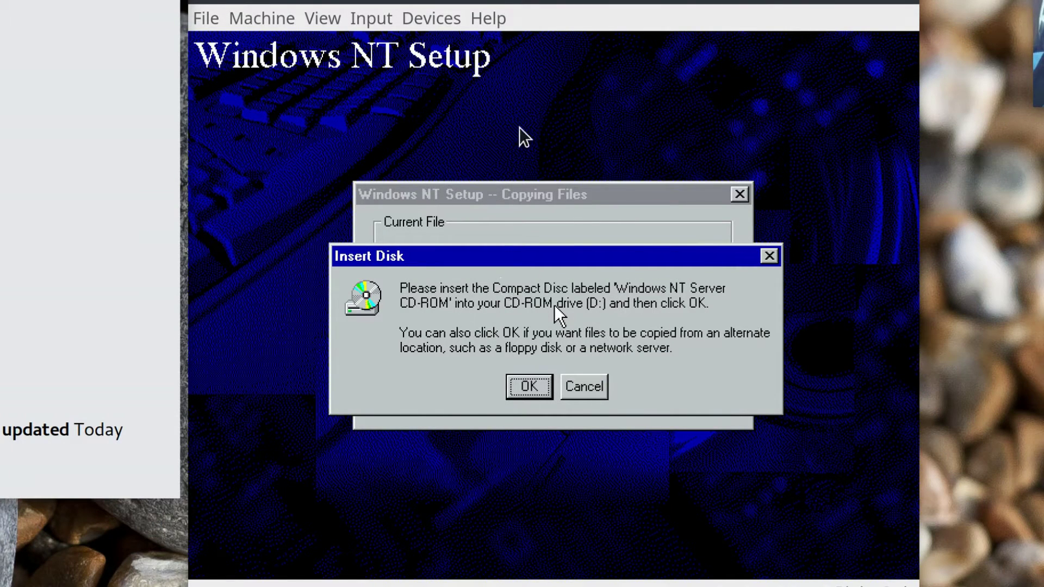
Insert the NT Server ISO into the VM's optical drive and continue Setup.
{"action": "left_click", "coordinate": [449, 18]}
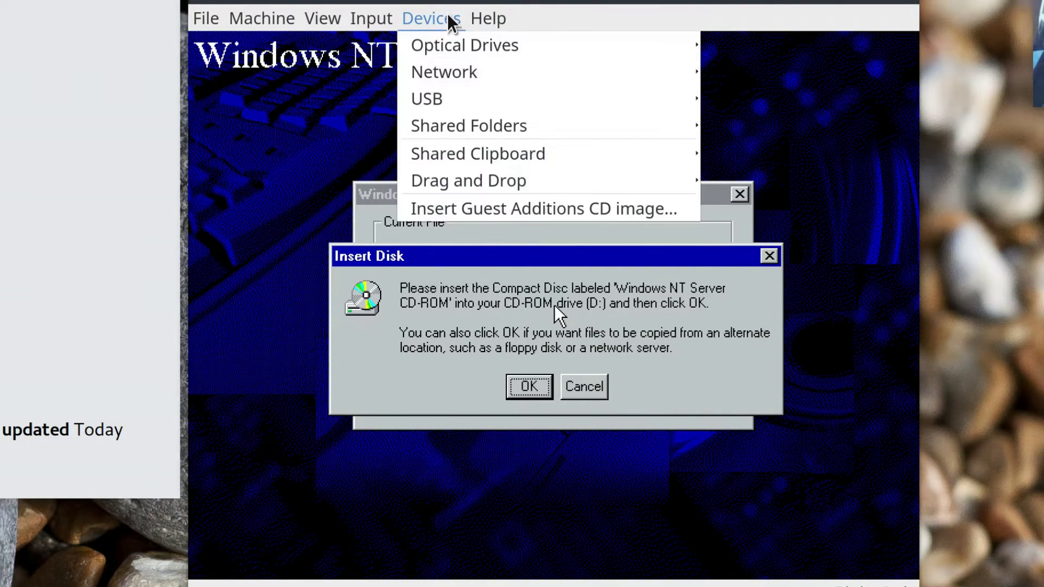
{"action": "mouse_move", "coordinate": [459, 50]}
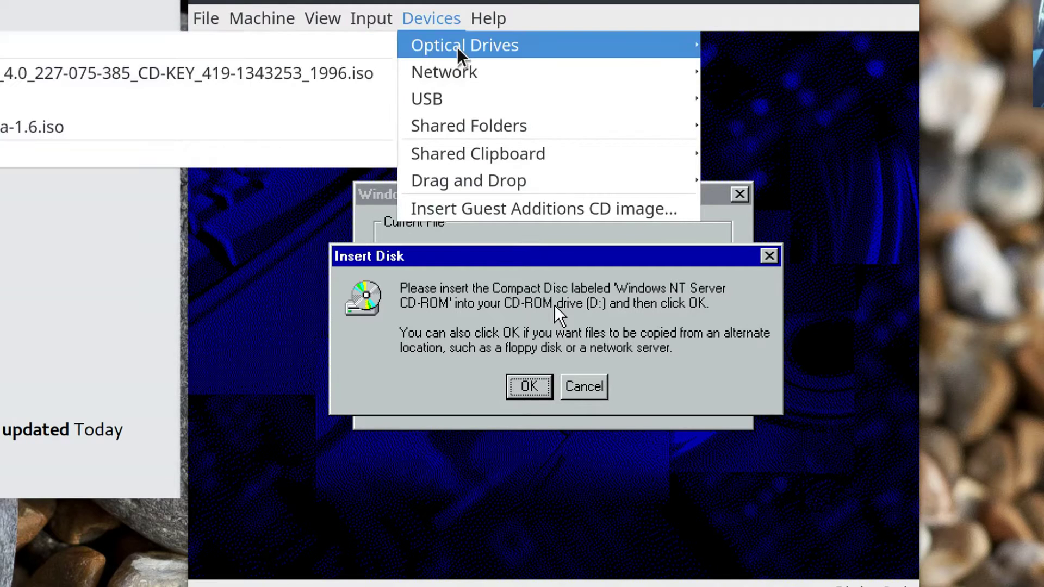
{"action": "left_click", "coordinate": [87, 76]}
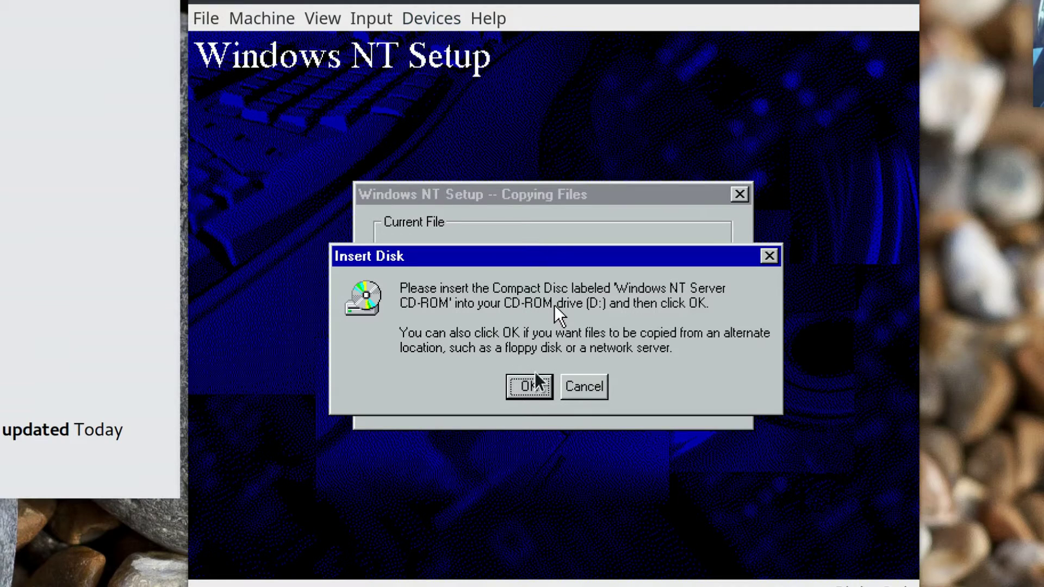
{"action": "left_click", "coordinate": [531, 387]}
{"action": "left_click", "coordinate": [527, 383]}
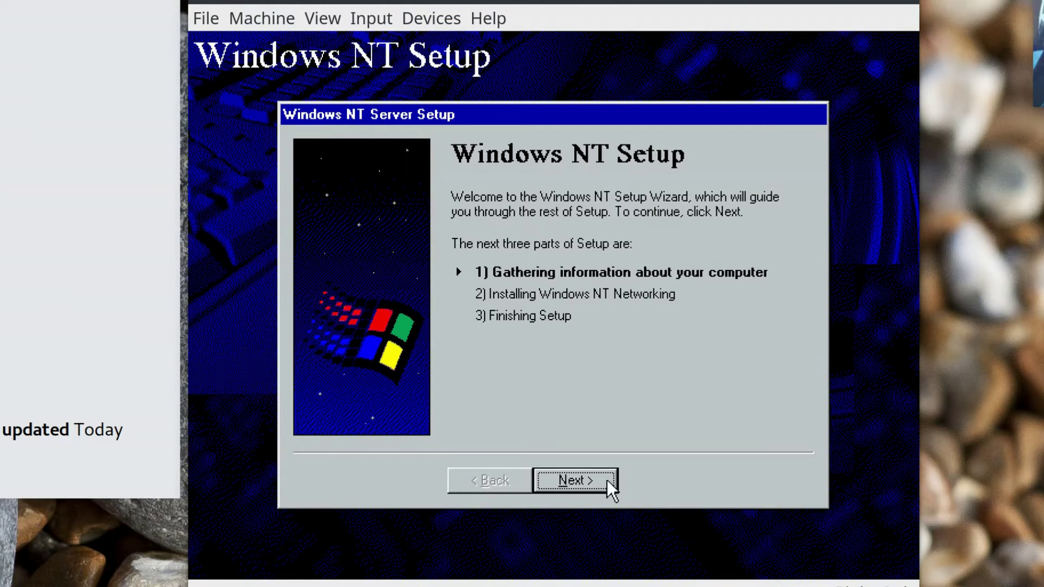
Enter the registration name and the organization FastGadgets.
{"action": "left_click", "coordinate": [607, 480]}
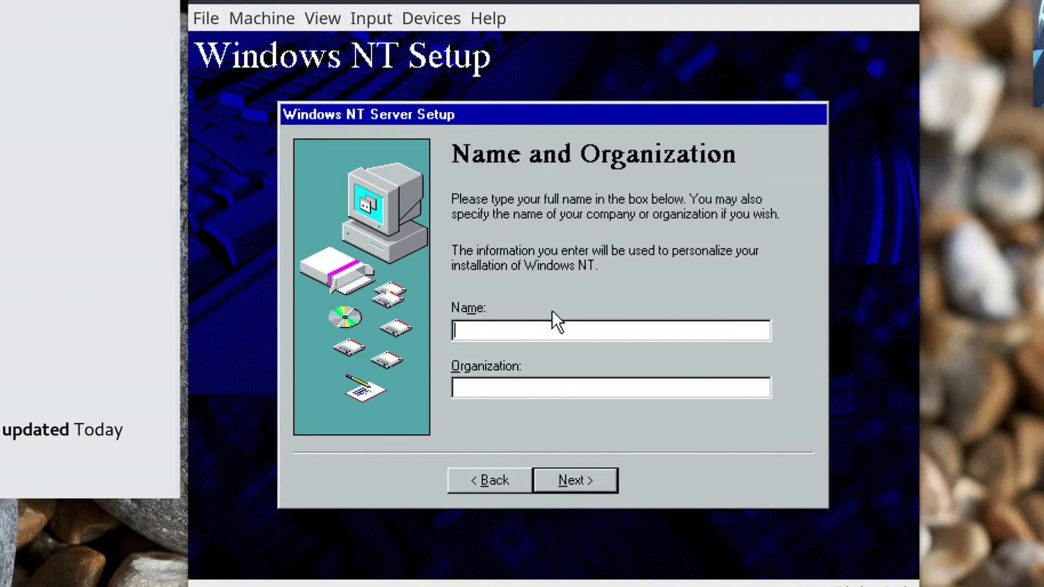
{"action": "type", "text": "FastGadgetw2"}
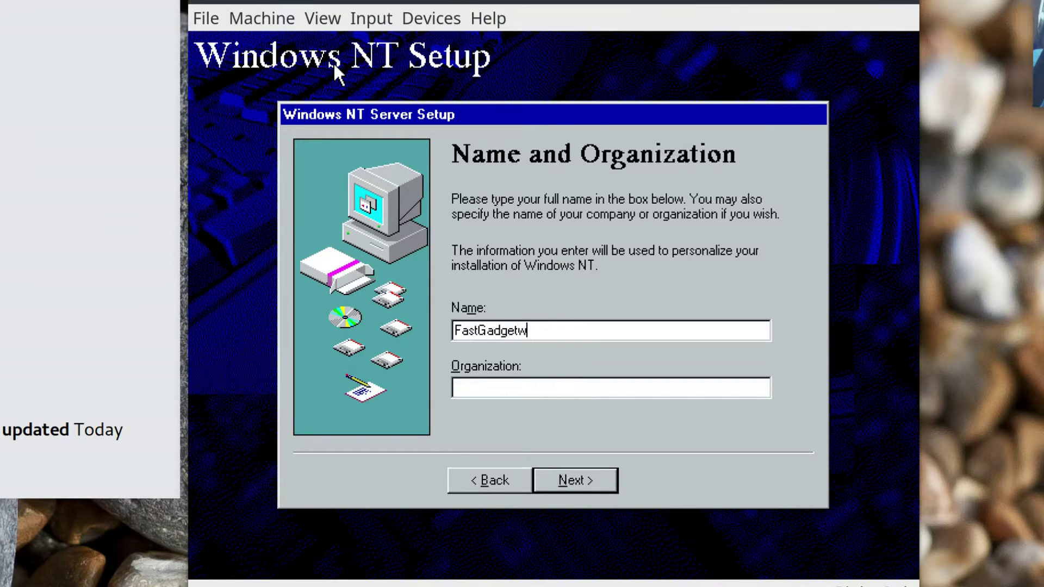
{"action": "key", "text": "BackSpace"}
{"action": "key", "text": "BackSpace"}
{"action": "type", "text": "s2"}
{"action": "key", "text": "Tab"}
{"action": "type", "text": "FastGadge"}
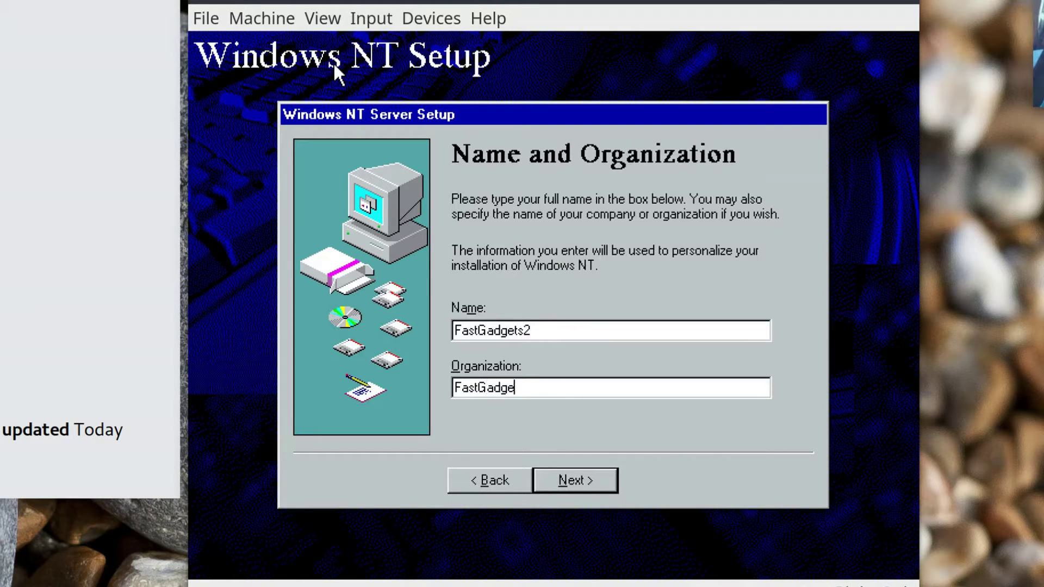
{"action": "type", "text": "ts"}
{"action": "left_click", "coordinate": [591, 485]}
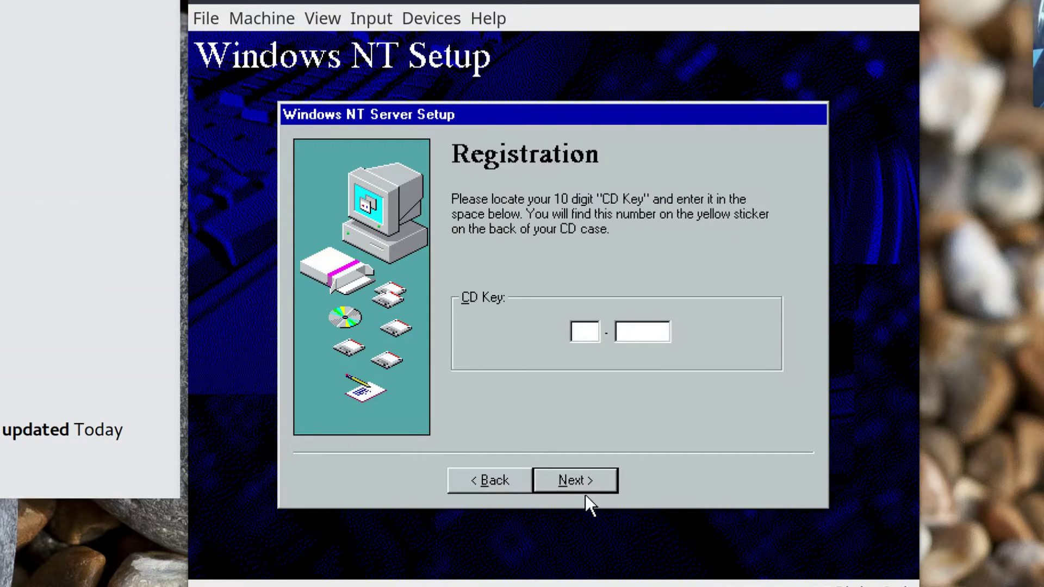
Enter the two-part CD key and choose Per Seat licensing.
{"action": "left_click", "coordinate": [619, 333]}
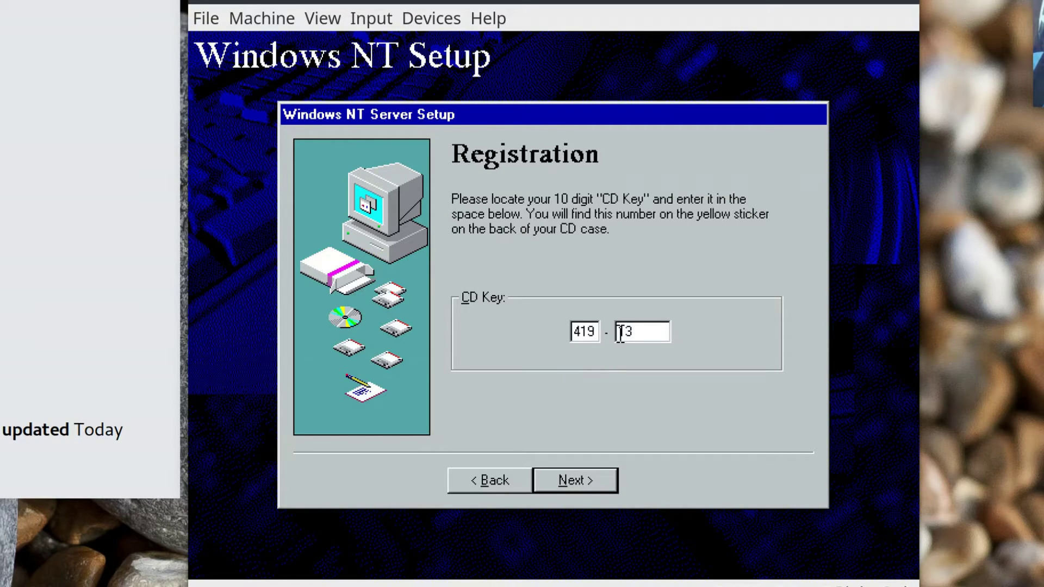
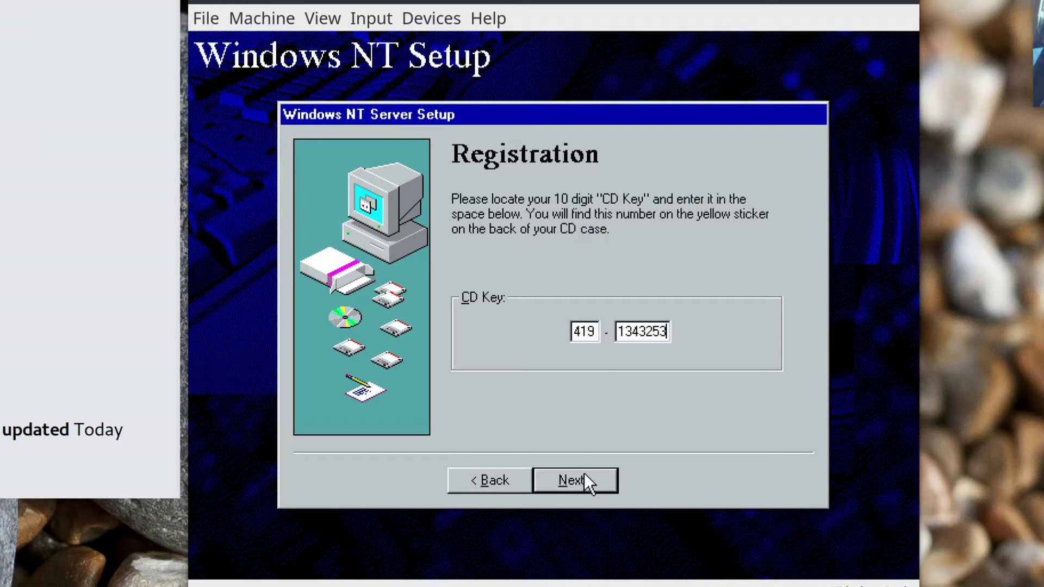
{"action": "left_click", "coordinate": [584, 473]}
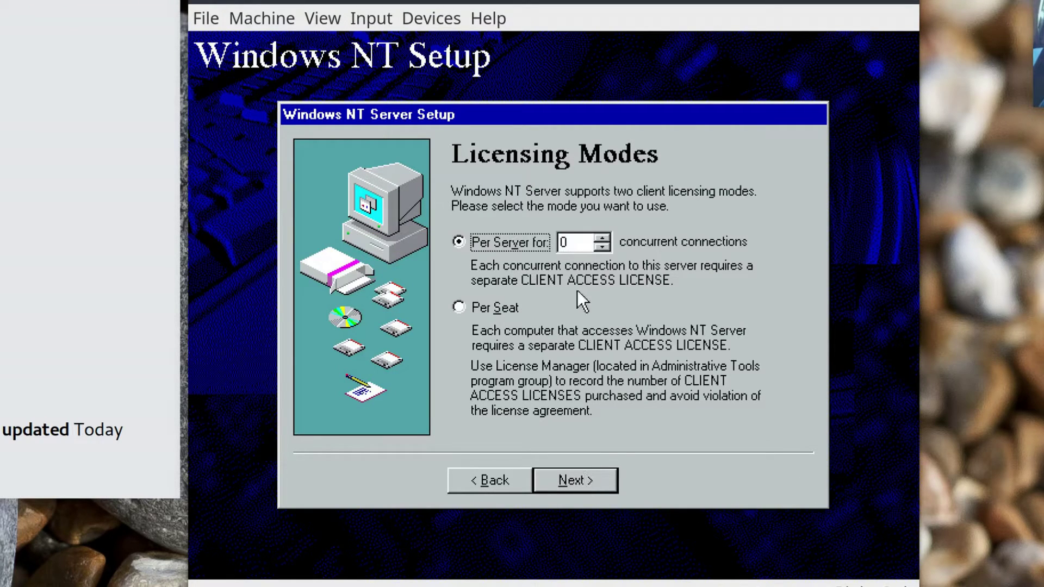
{"action": "left_click", "coordinate": [495, 306]}
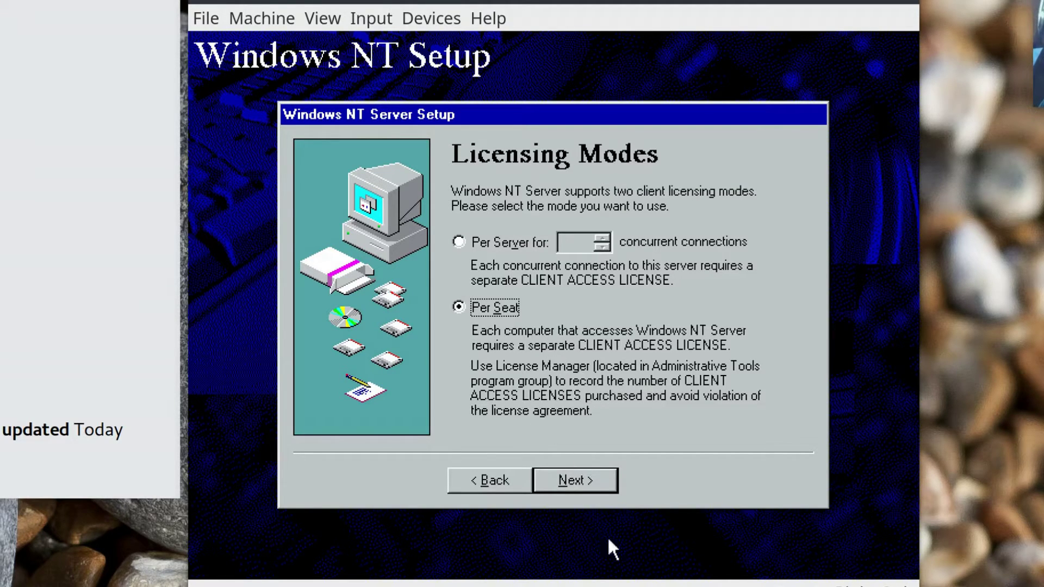
{"action": "left_click", "coordinate": [593, 476]}
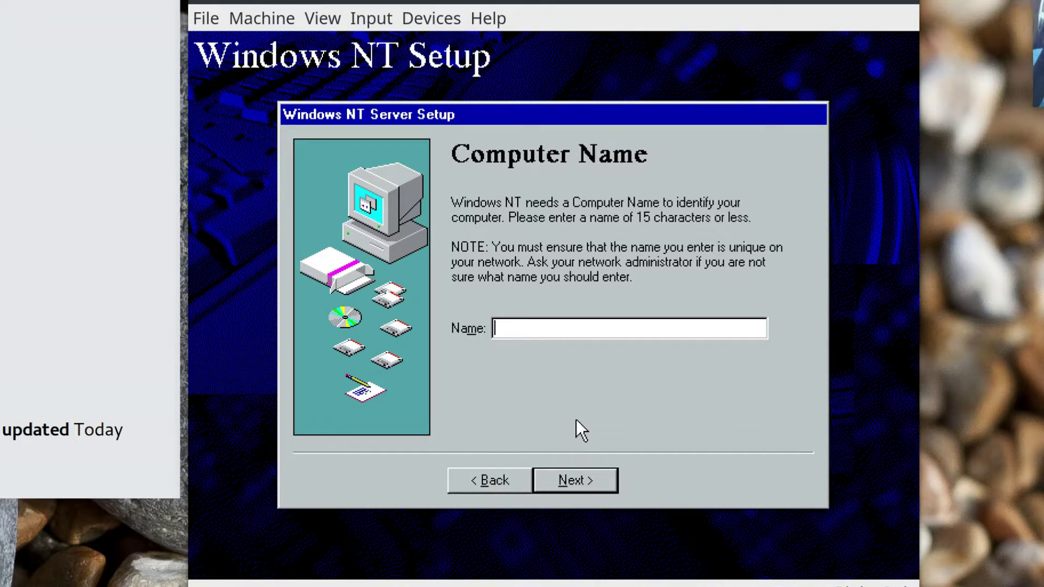
Name the computer NTSERVER2 and make it a Stand-Alone Server.
{"action": "type", "text": "NTSERVER2"}
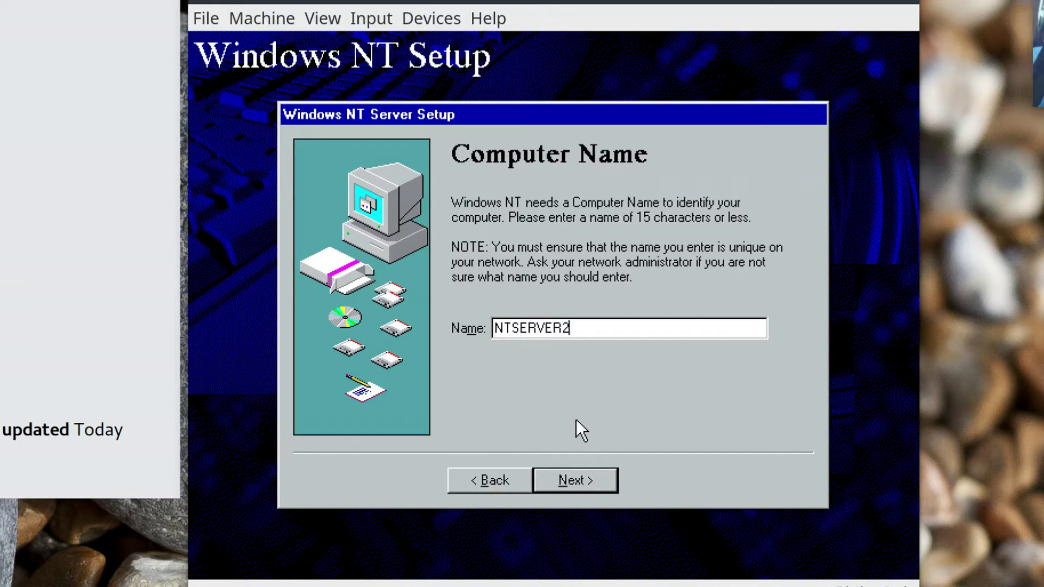
{"action": "left_click", "coordinate": [579, 483]}
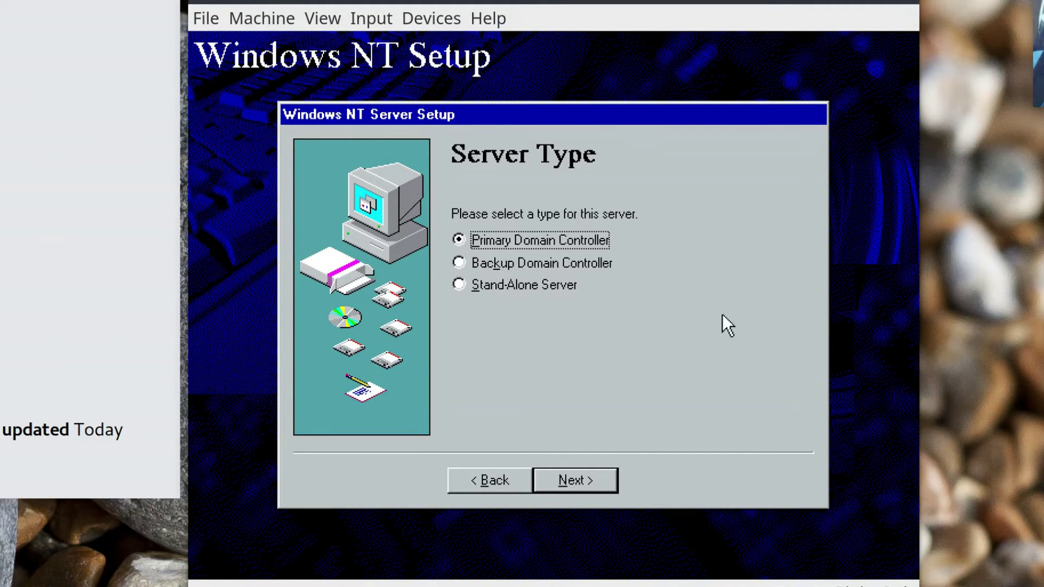
{"action": "left_click", "coordinate": [549, 283]}
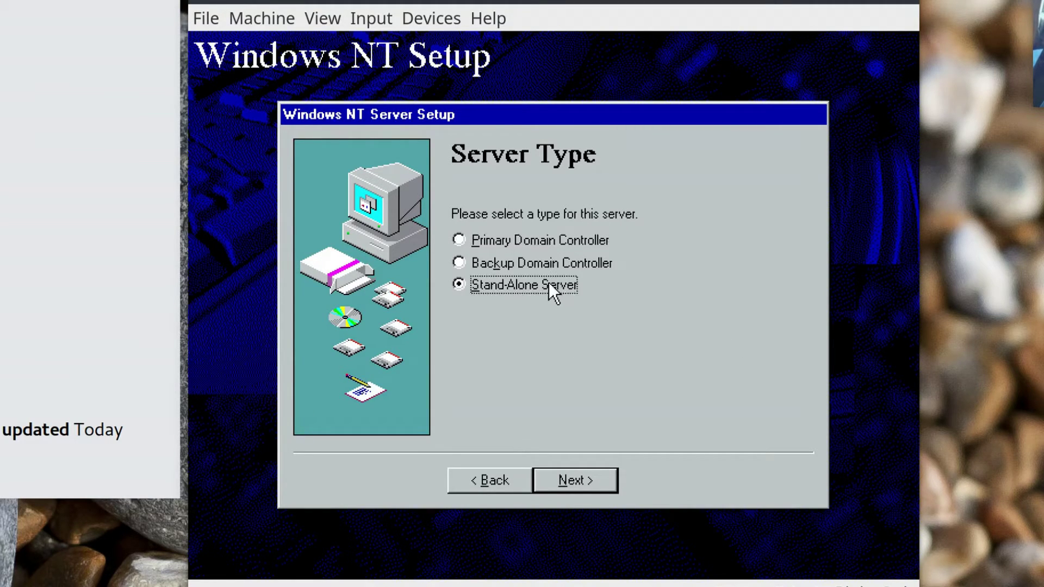
{"action": "left_click", "coordinate": [568, 477]}
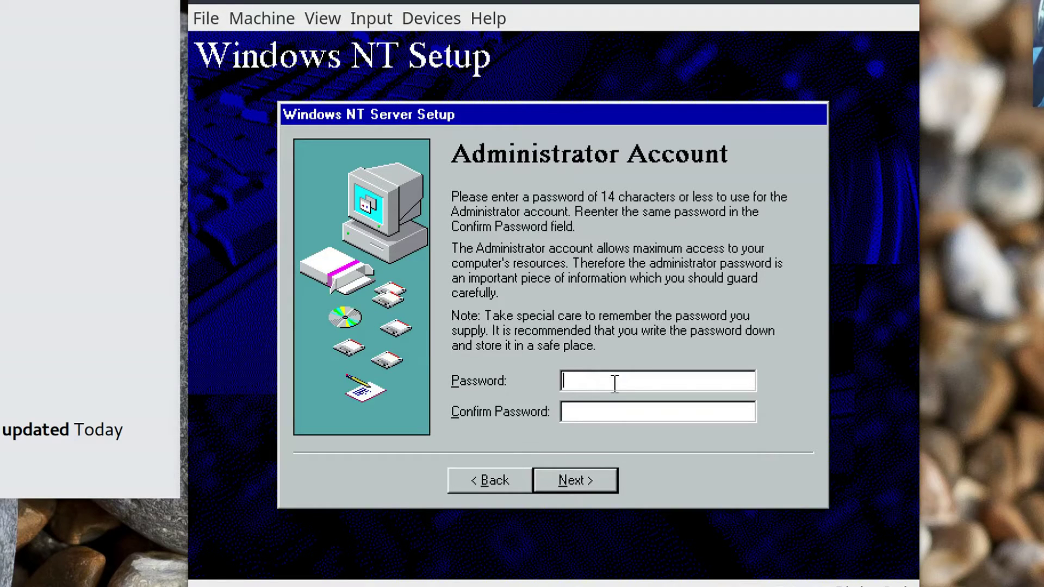
Set and confirm the administrator password, and skip the emergency repair disk.
{"action": "type", "text": "*********"}
{"action": "key", "text": "Tab"}
{"action": "type", "text": "*********"}
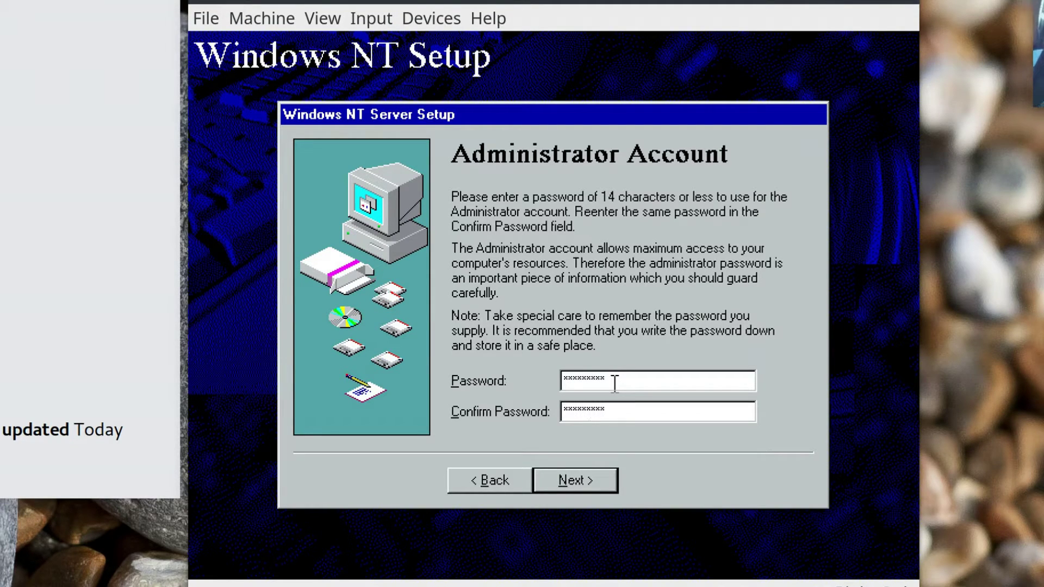
{"action": "left_click", "coordinate": [591, 482]}
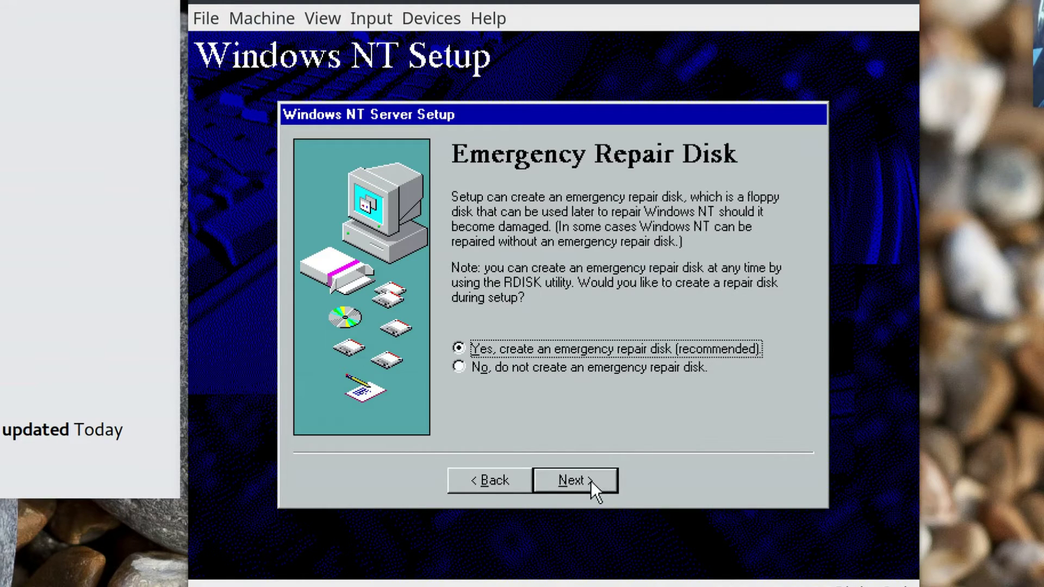
{"action": "left_click", "coordinate": [497, 372]}
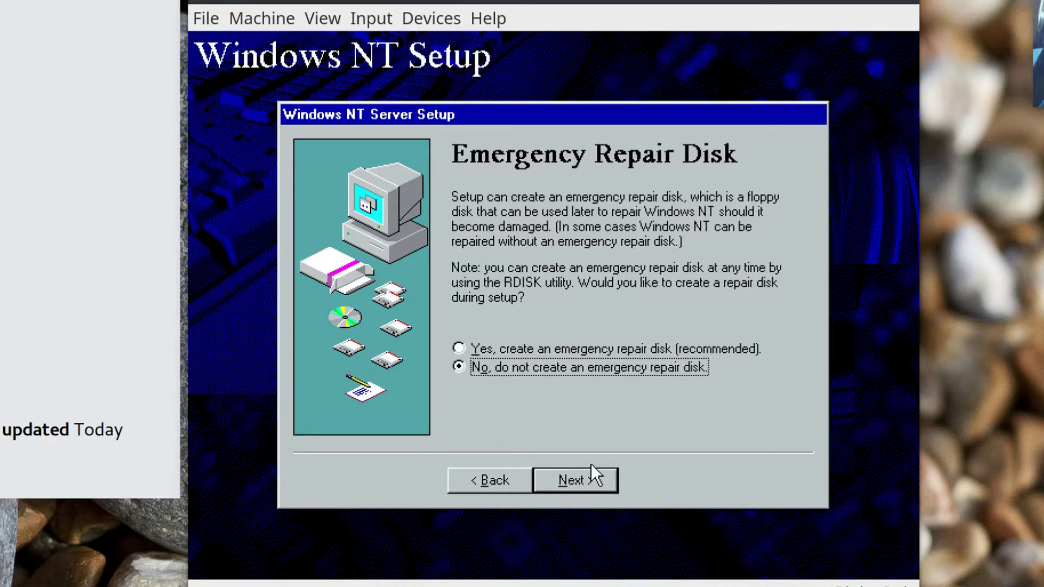
{"action": "left_click", "coordinate": [580, 487]}
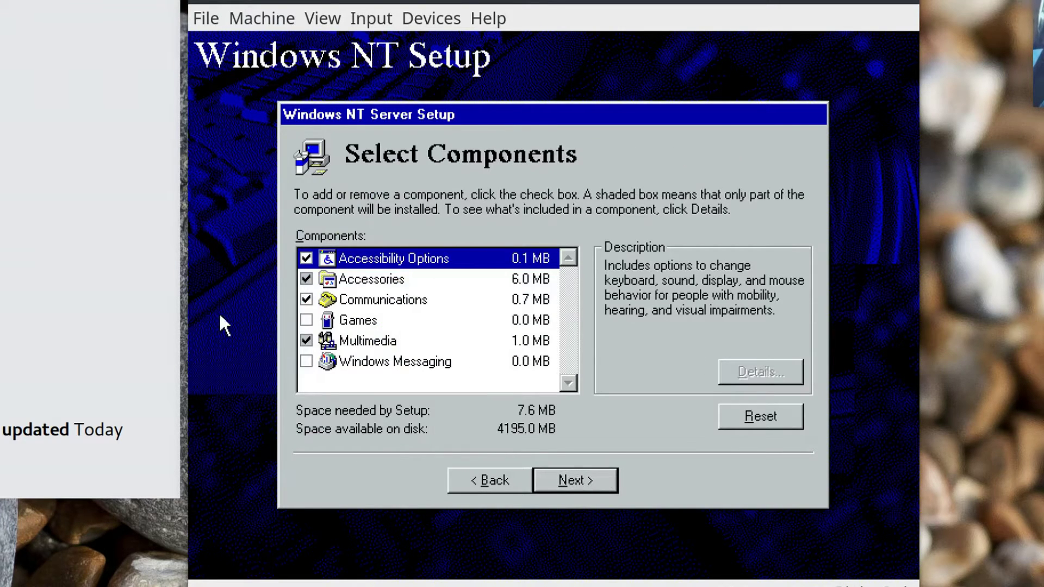
Select all six optional components, including Games and Windows Messaging.
{"action": "left_click", "coordinate": [306, 321]}
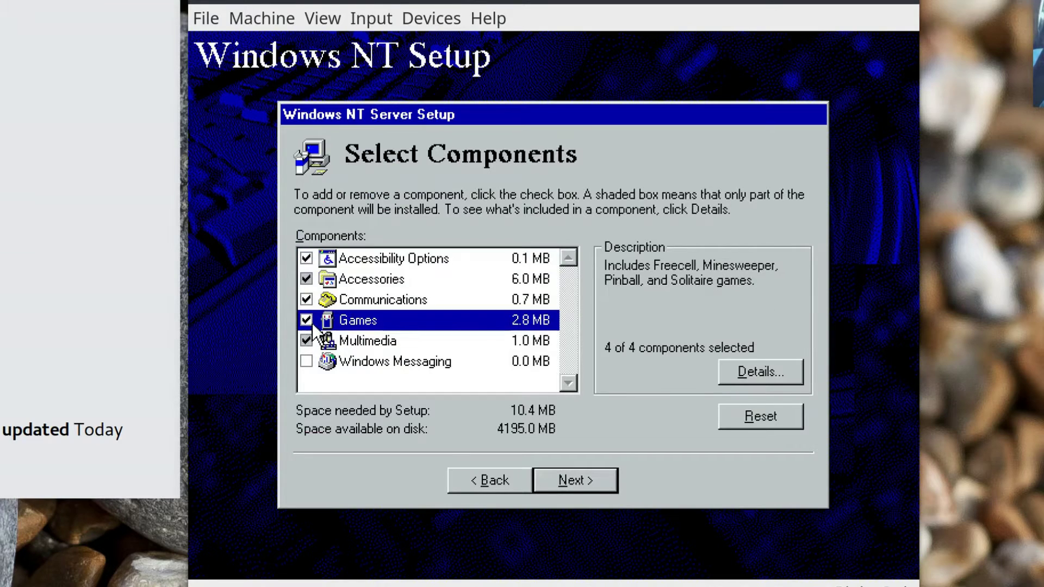
{"action": "left_click", "coordinate": [309, 282]}
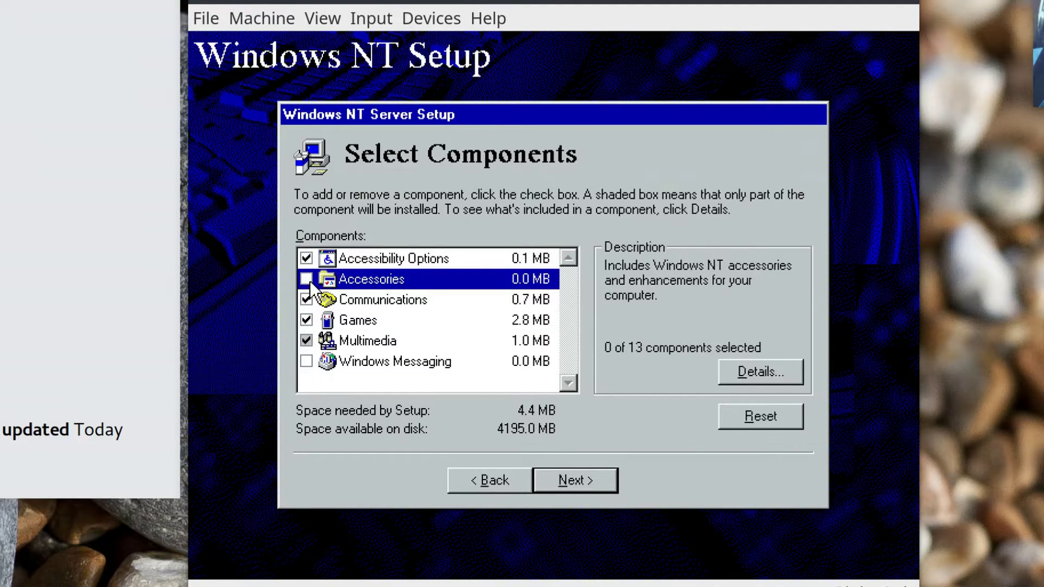
{"action": "left_click", "coordinate": [308, 281]}
{"action": "left_click", "coordinate": [304, 340]}
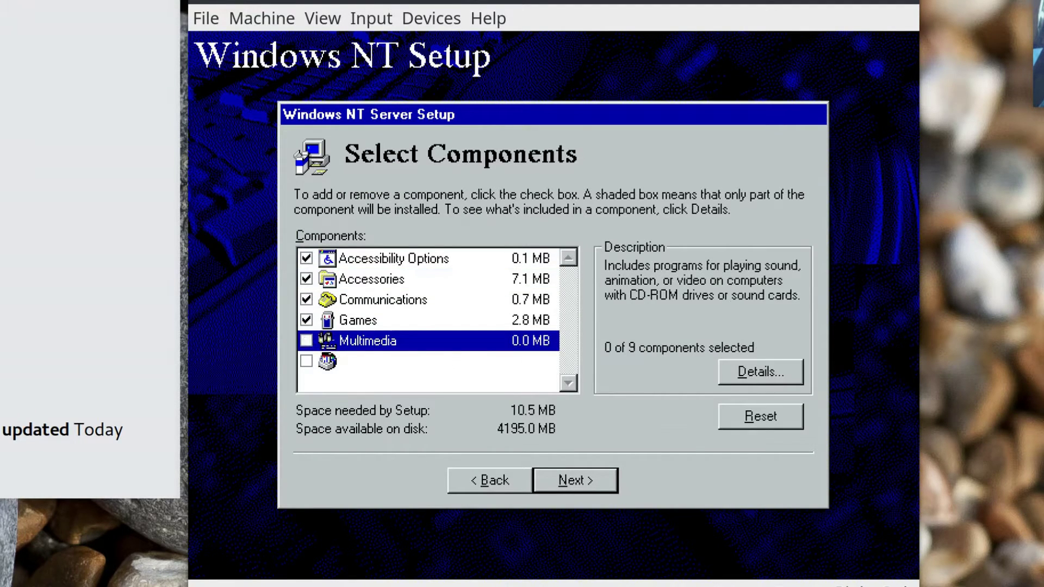
{"action": "left_click", "coordinate": [305, 340]}
{"action": "left_click", "coordinate": [304, 358]}
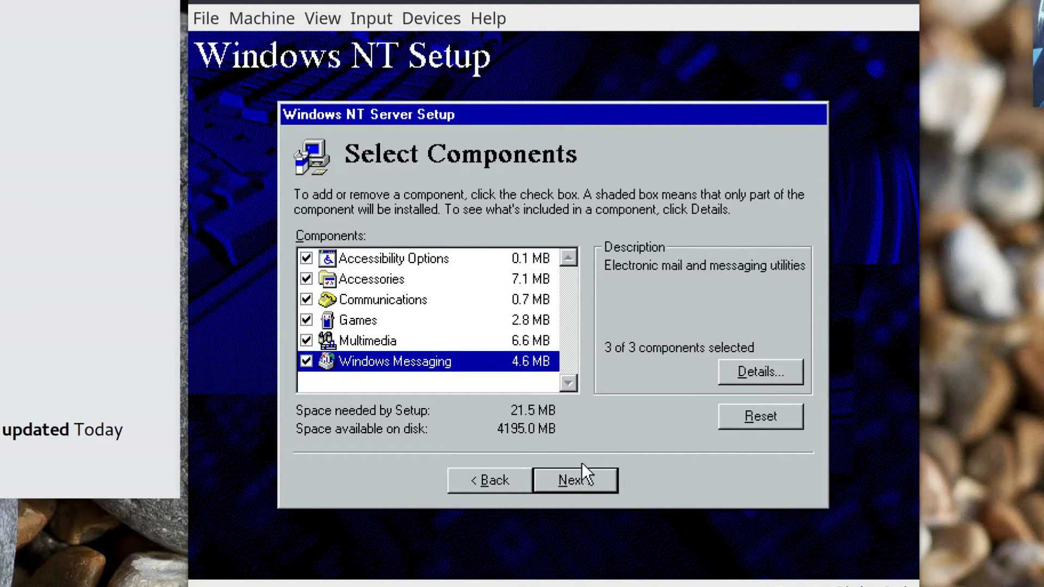
{"action": "left_click", "coordinate": [586, 480]}
{"action": "left_click", "coordinate": [586, 479]}
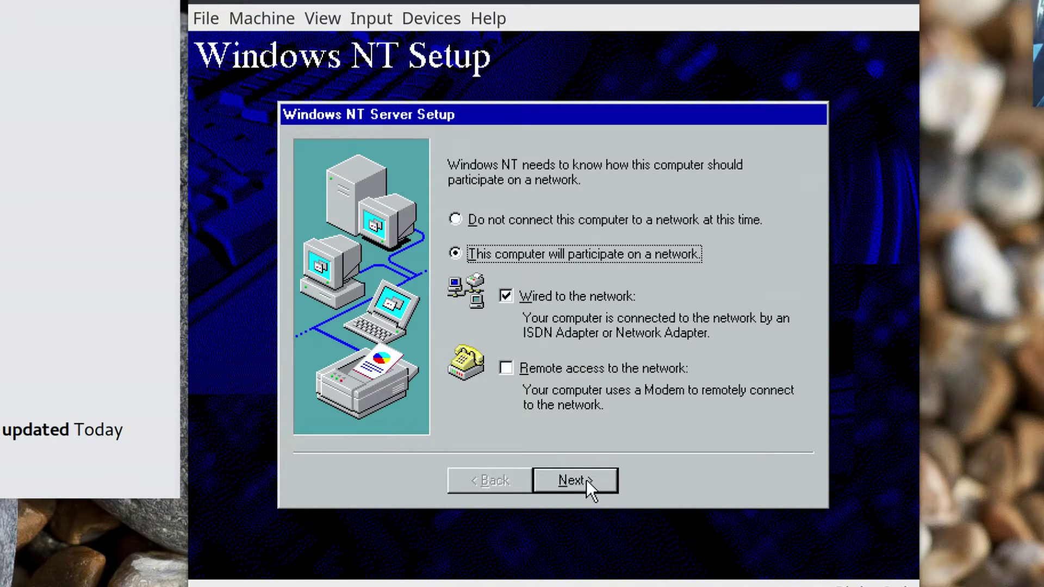
Keep the wired connection and Internet Information Server, and detect the AMD PCNET adapter.
{"action": "left_click", "coordinate": [586, 480]}
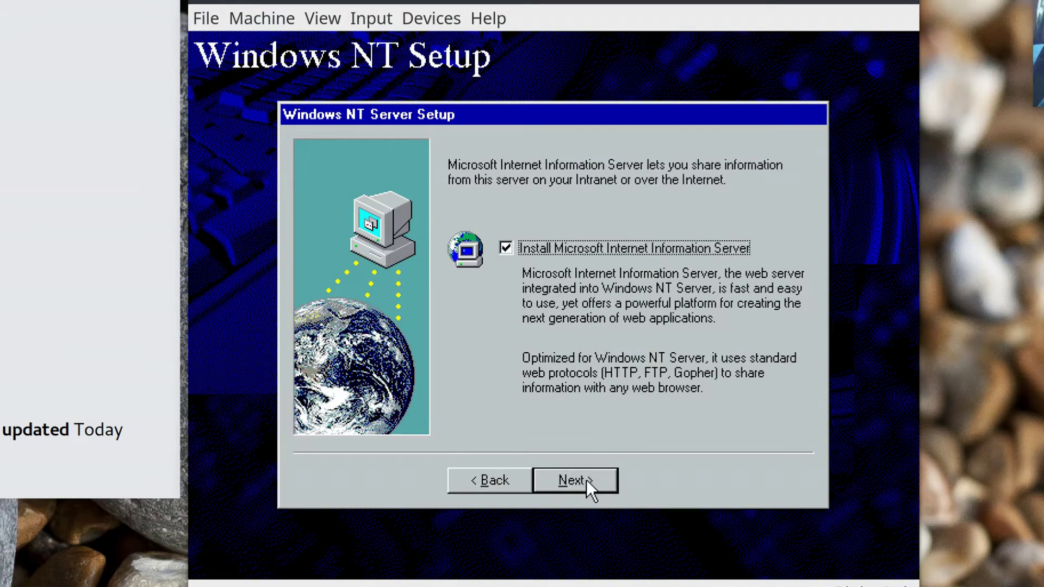
{"action": "left_click", "coordinate": [587, 483]}
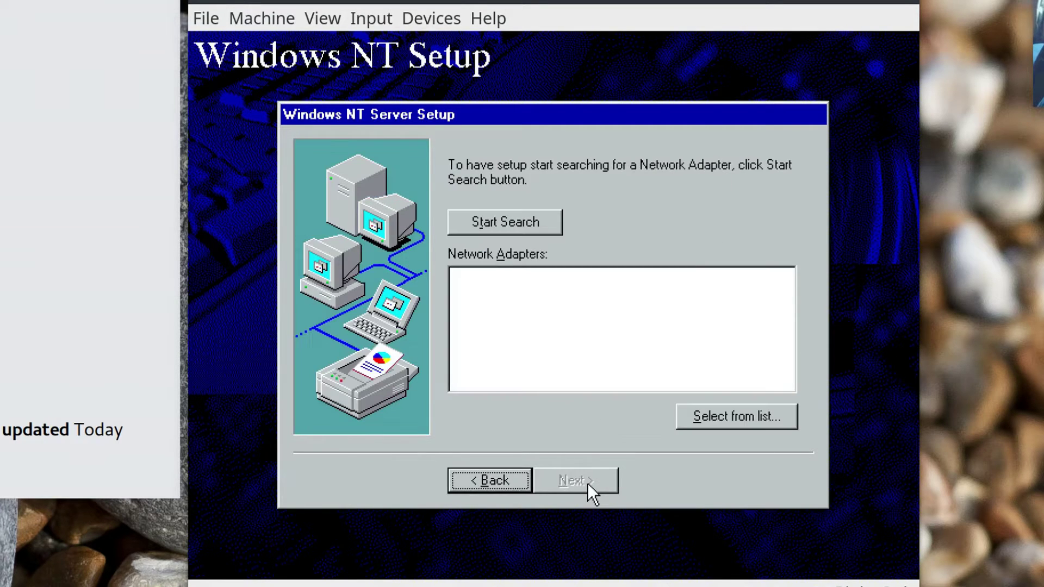
{"action": "left_click", "coordinate": [523, 220]}
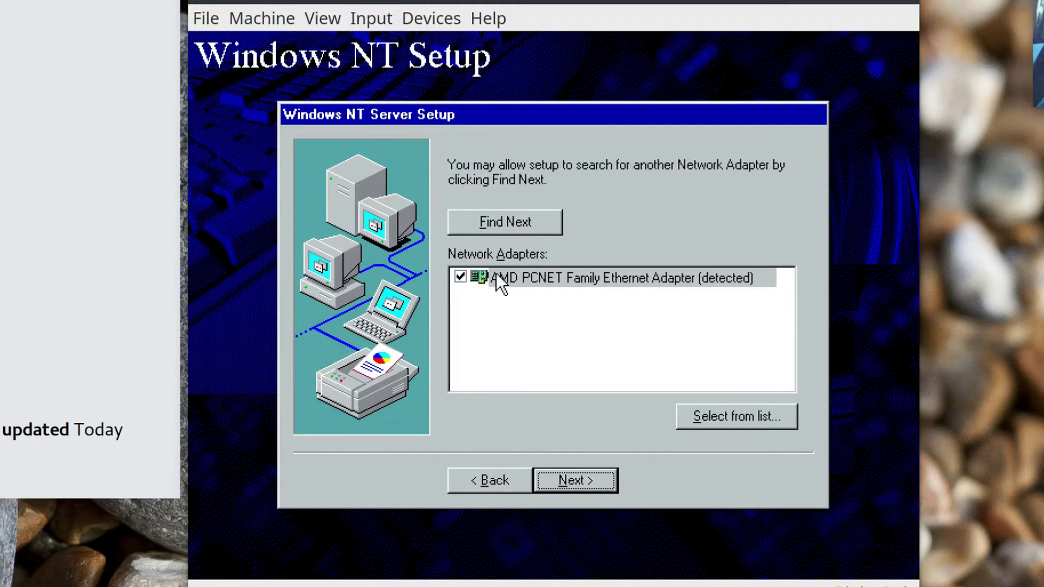
{"action": "left_click", "coordinate": [588, 476]}
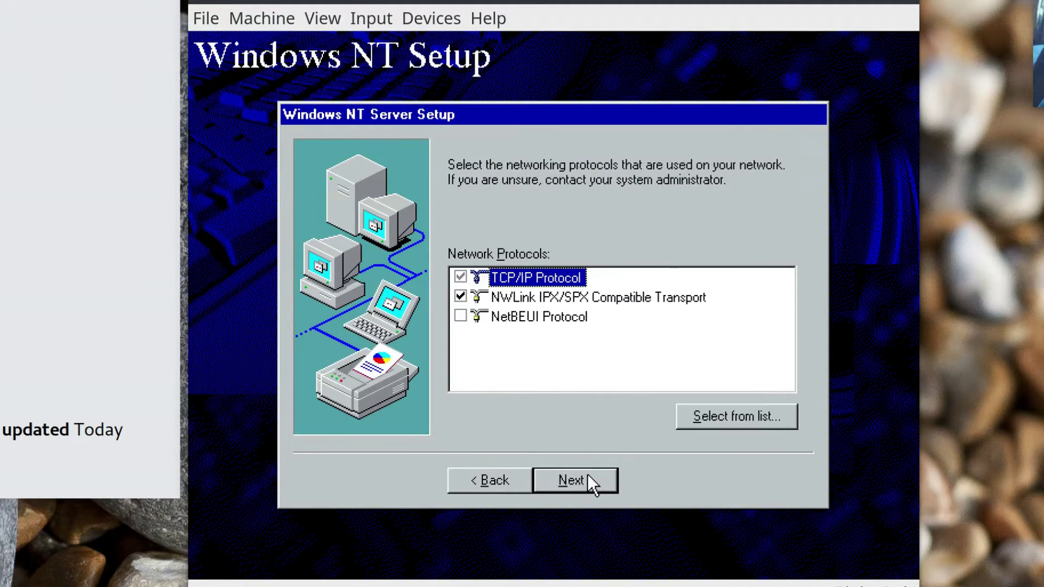
Replace NWLink IPX/SPX with NetBEUI alongside TCP/IP and accept the default network services.
{"action": "left_click", "coordinate": [459, 295]}
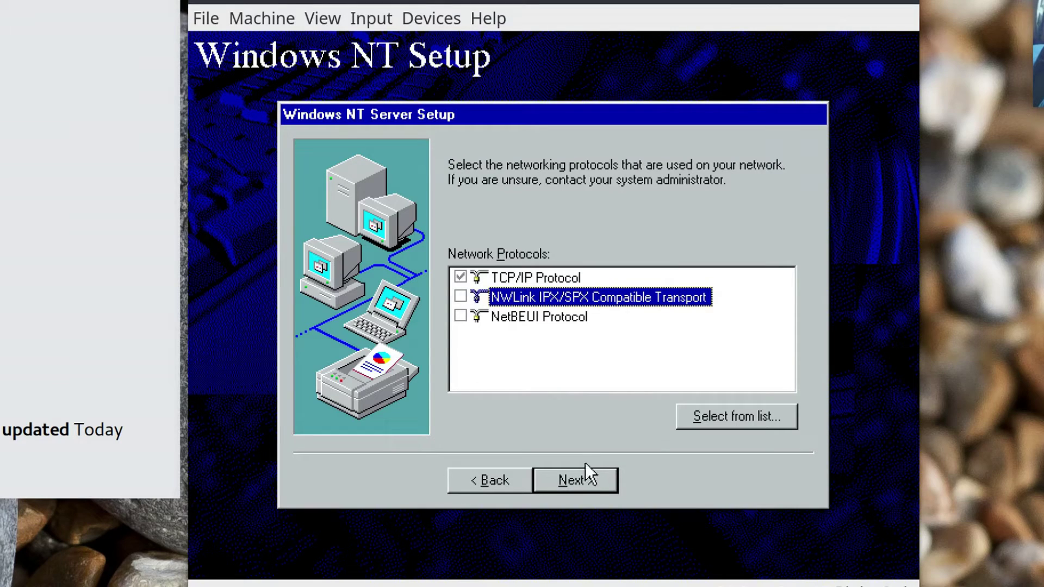
{"action": "left_click", "coordinate": [462, 315]}
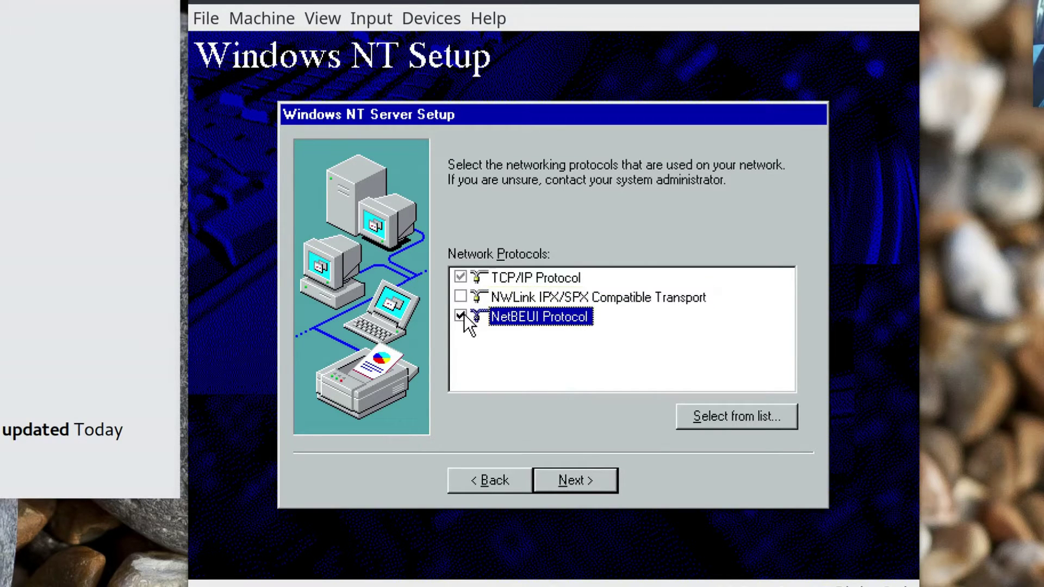
{"action": "left_click", "coordinate": [579, 473]}
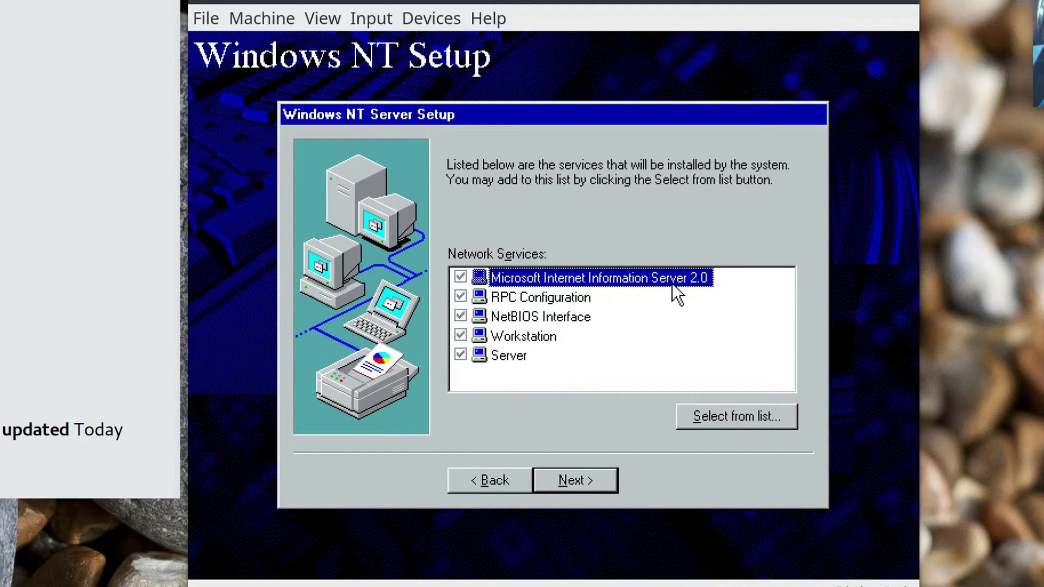
{"action": "left_click", "coordinate": [583, 476]}
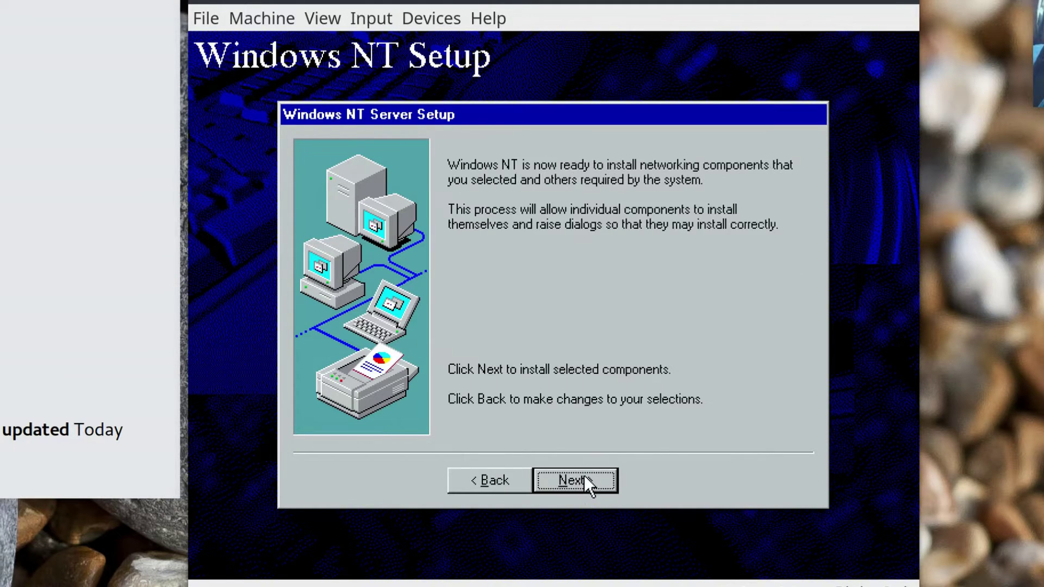
{"action": "left_click", "coordinate": [584, 476]}
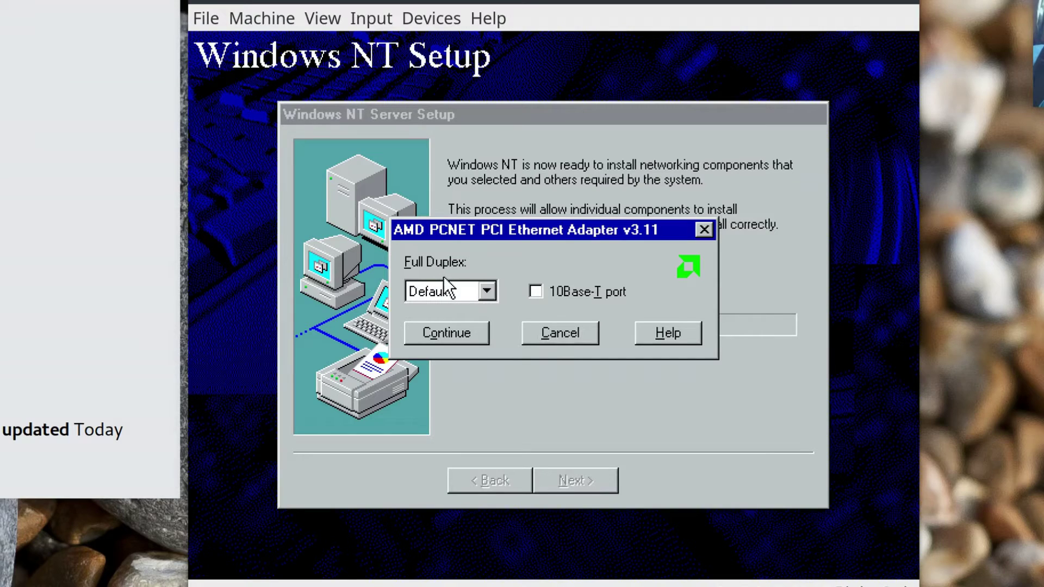
Keep the adapter's Full Duplex at Default, use DHCP for TCP/IP, and accept bindings.
{"action": "left_click", "coordinate": [487, 292]}
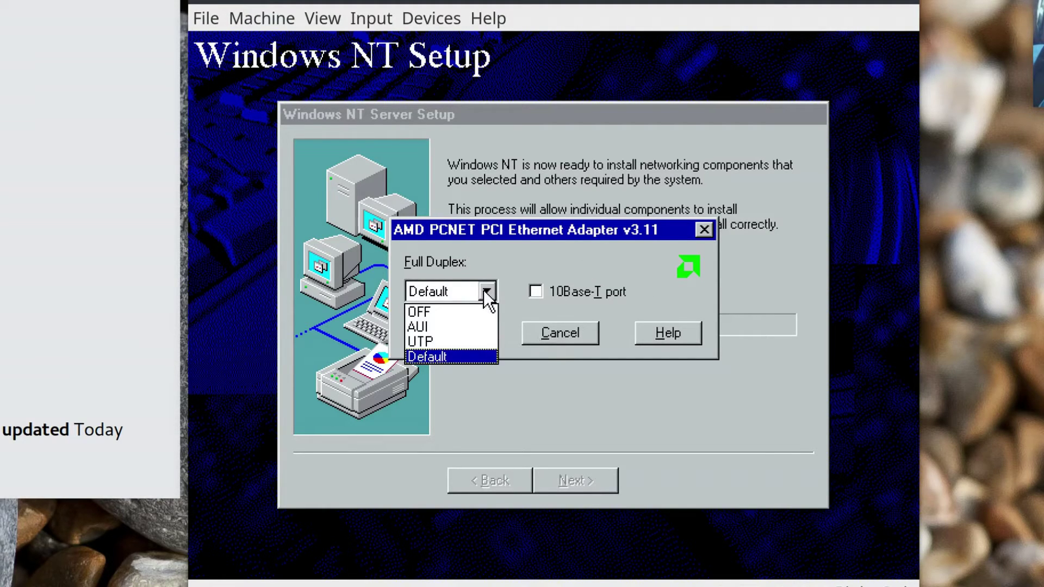
{"action": "left_click", "coordinate": [487, 293]}
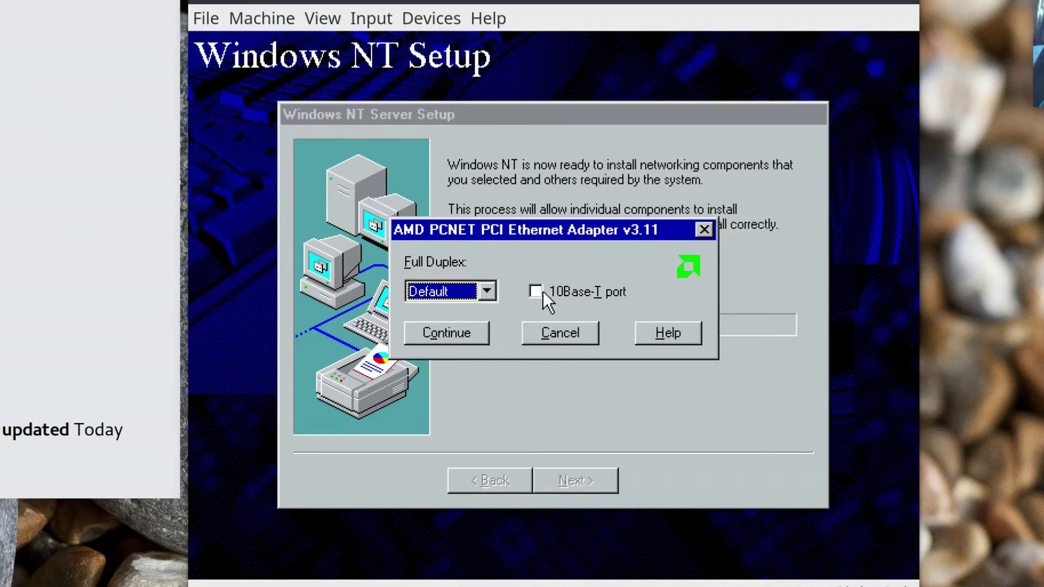
{"action": "left_click", "coordinate": [472, 333]}
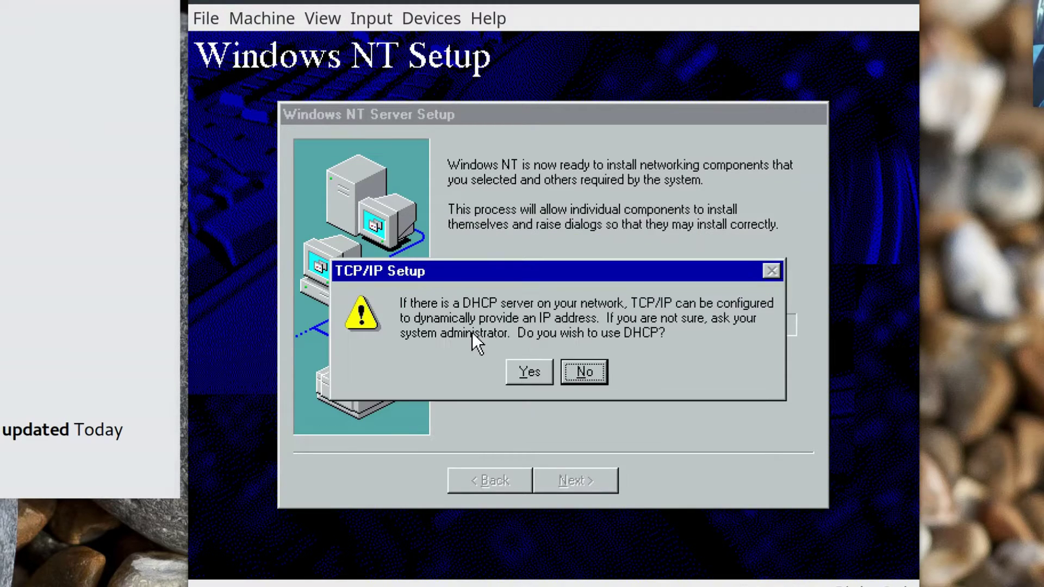
{"action": "left_click", "coordinate": [528, 372]}
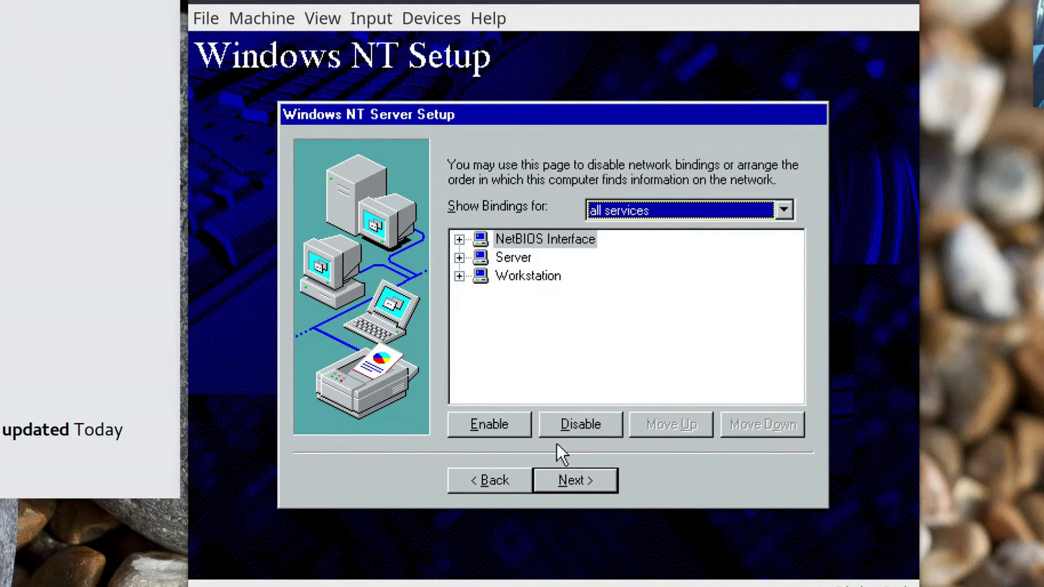
{"action": "left_click", "coordinate": [577, 486]}
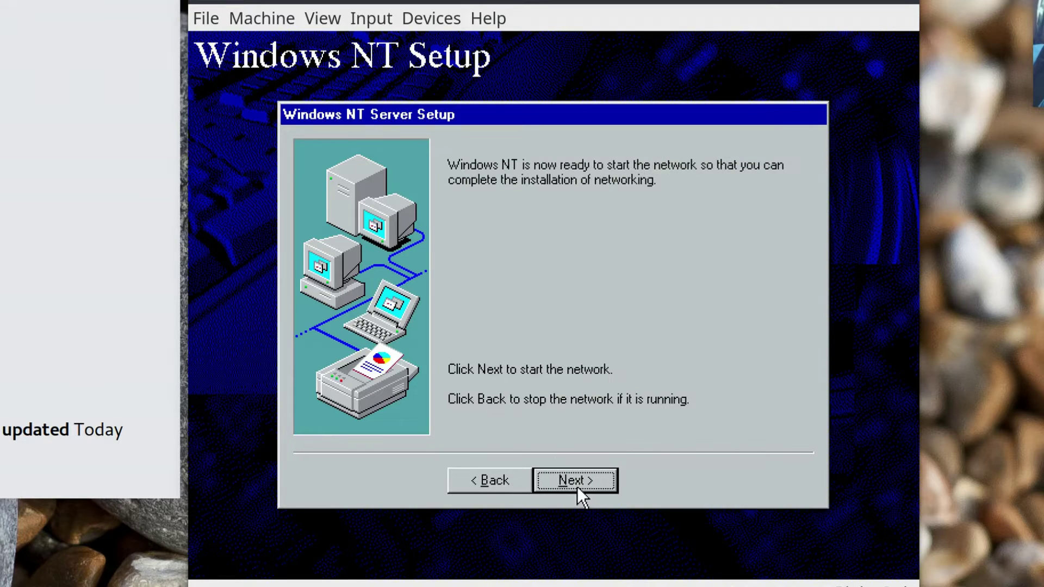
Start the network and keep computer name NTSERVER2 in workgroup WORKGROUP.
{"action": "left_click", "coordinate": [577, 486]}
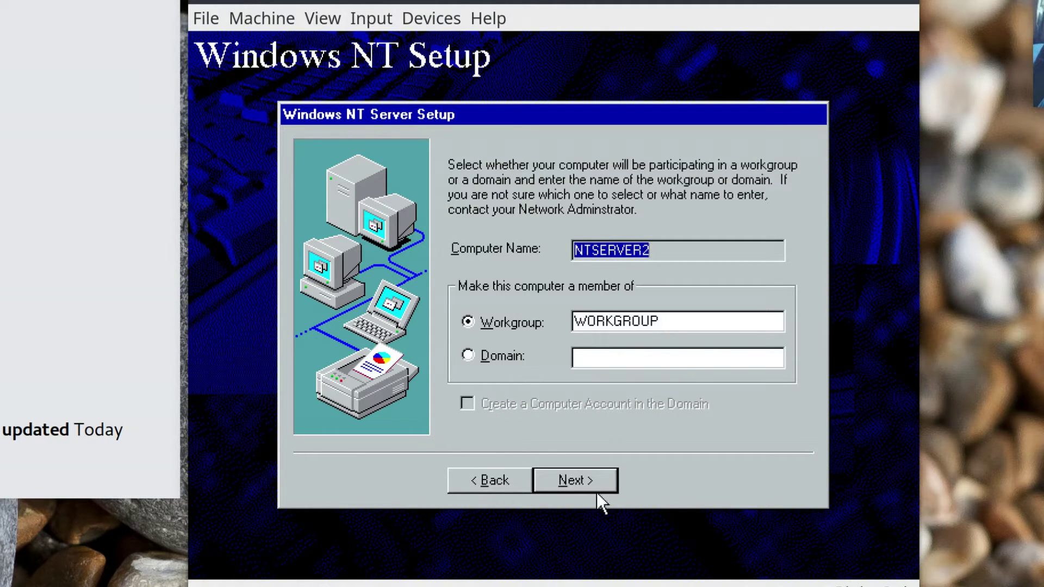
{"action": "left_click", "coordinate": [594, 474]}
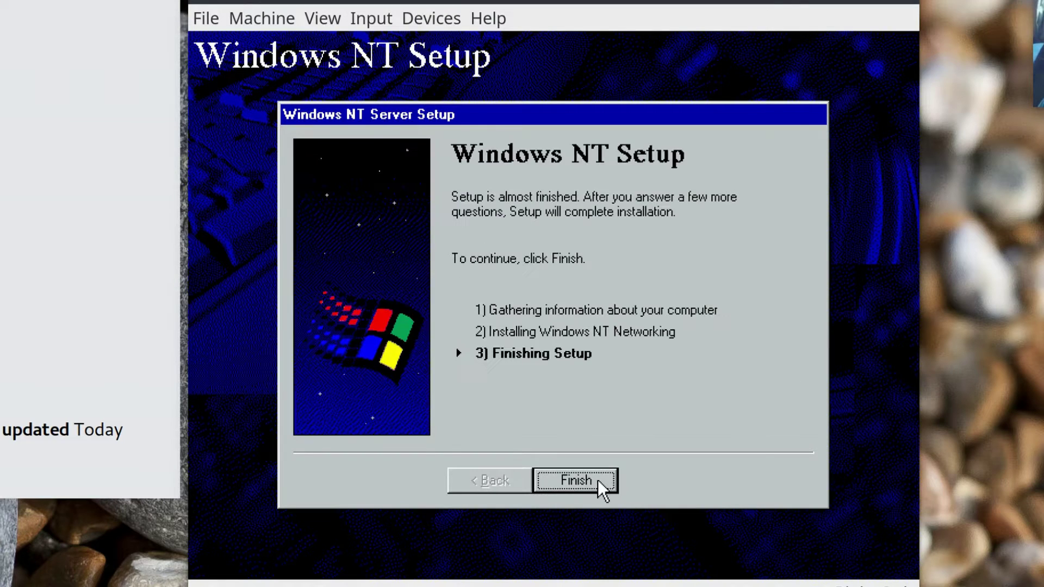
Install IIS 2.0 with default components, creating its install and InetPub publishing directories.
{"action": "left_click", "coordinate": [598, 480]}
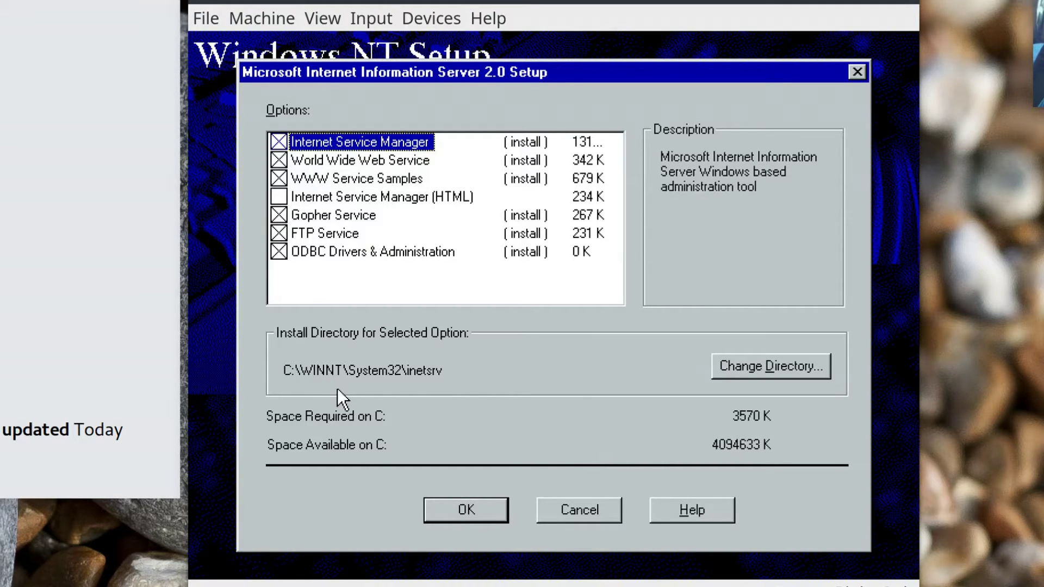
{"action": "left_click", "coordinate": [453, 513]}
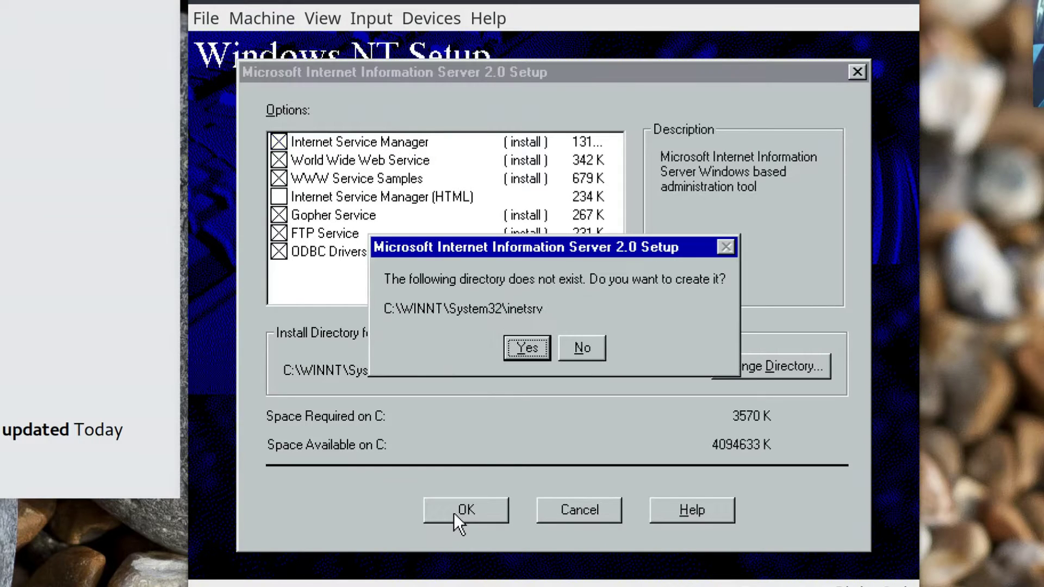
{"action": "left_click", "coordinate": [519, 343]}
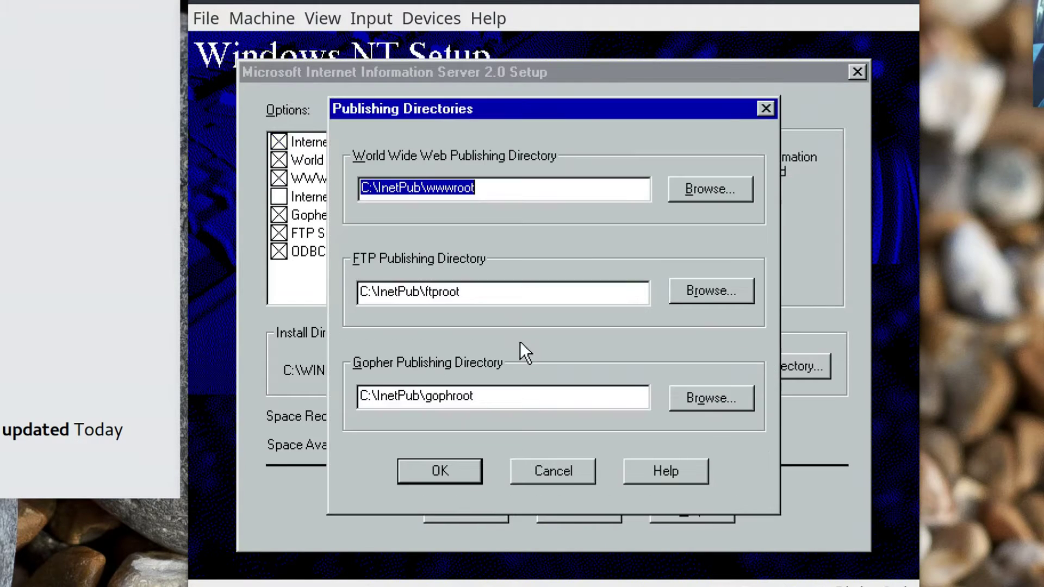
{"action": "left_click", "coordinate": [438, 472]}
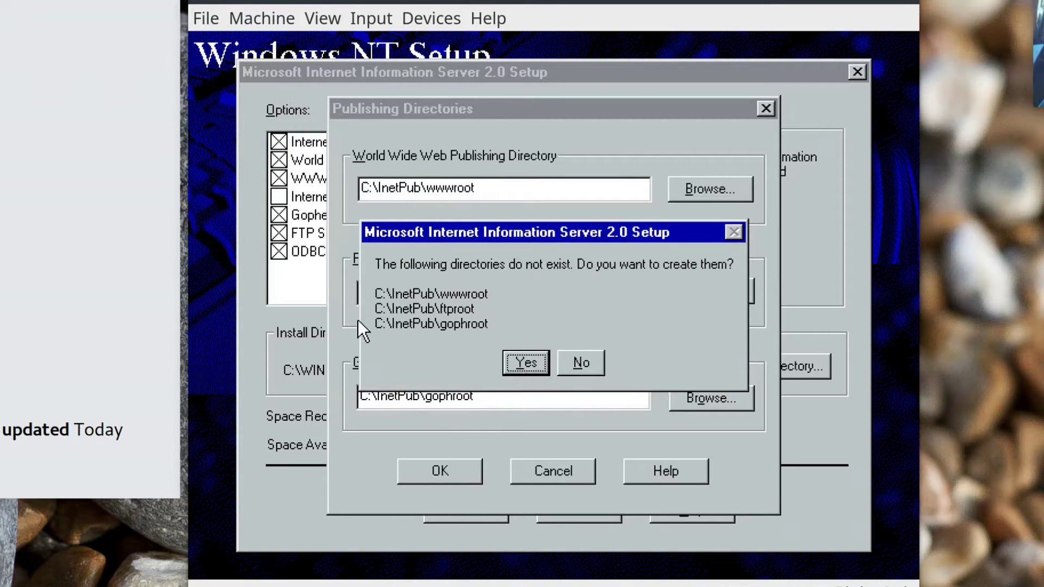
{"action": "left_click", "coordinate": [526, 362]}
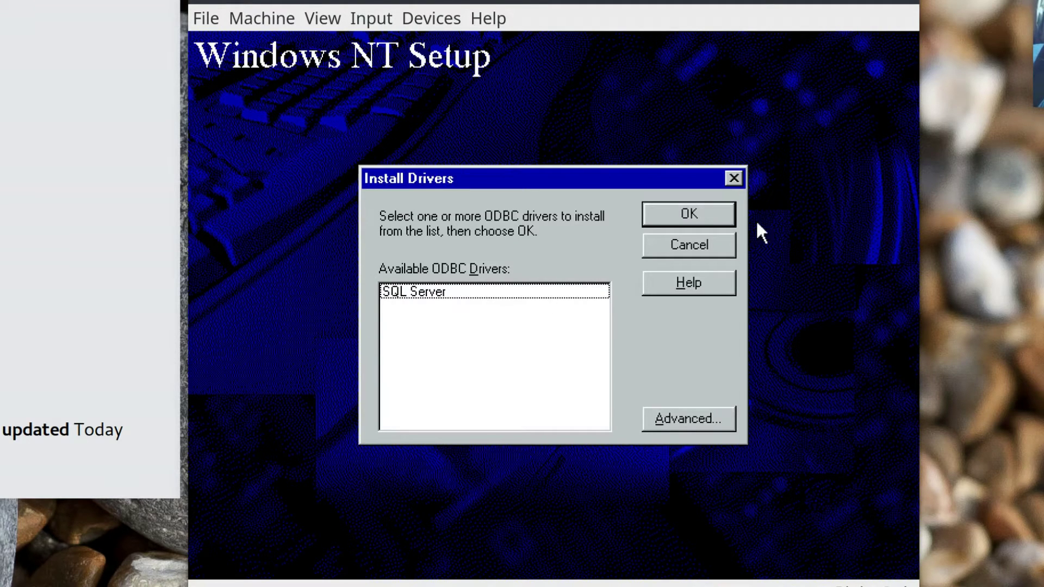
Accept the SQL Server ODBC driver and set the time zone to (GMT-05:00) Eastern Time (US & Canada).
{"action": "left_click", "coordinate": [706, 208]}
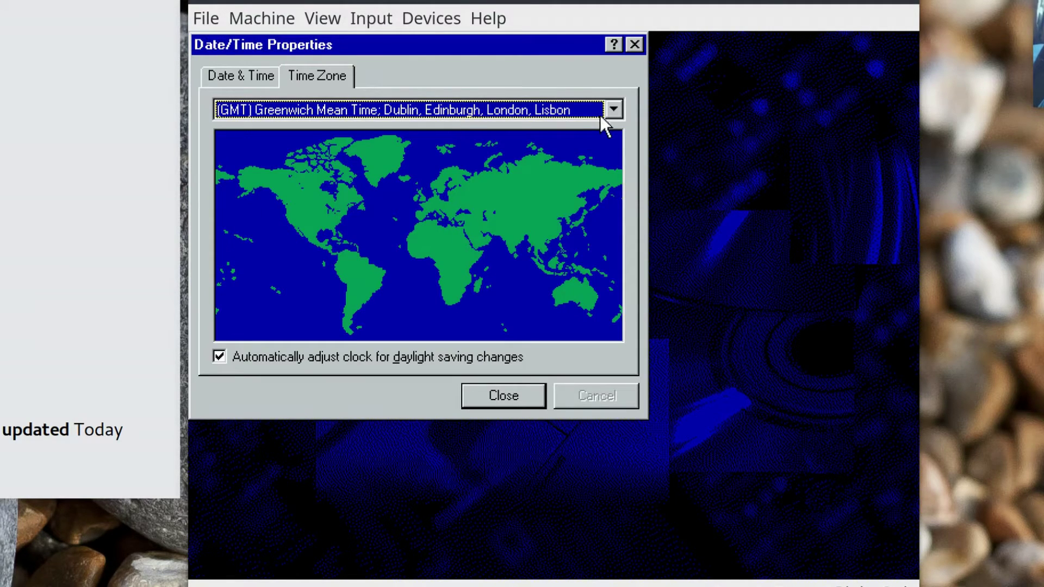
{"action": "left_click", "coordinate": [604, 109]}
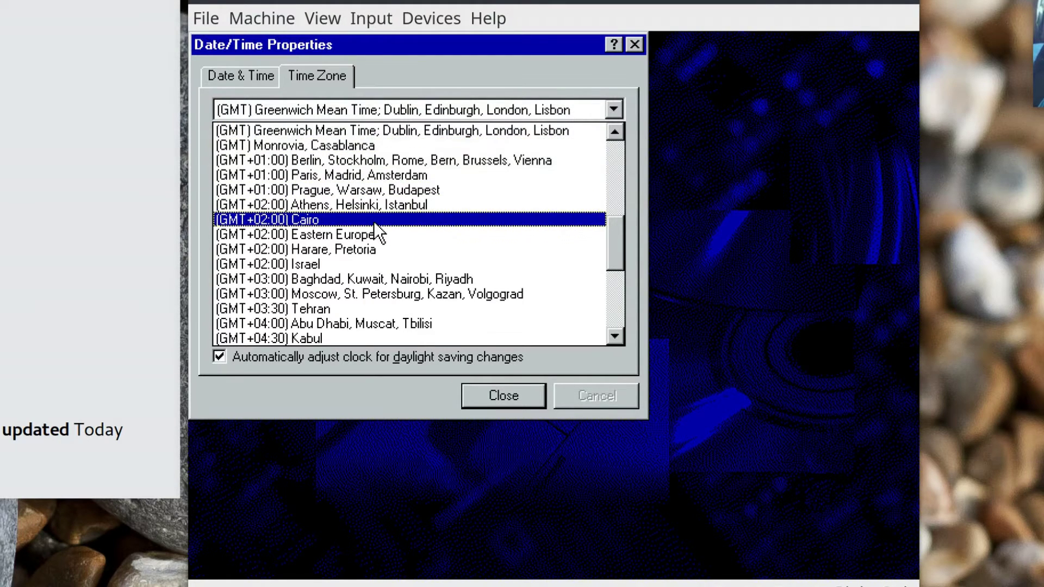
{"action": "scroll", "coordinate": [374, 221], "scroll_direction": "up", "scroll_amount": 4}
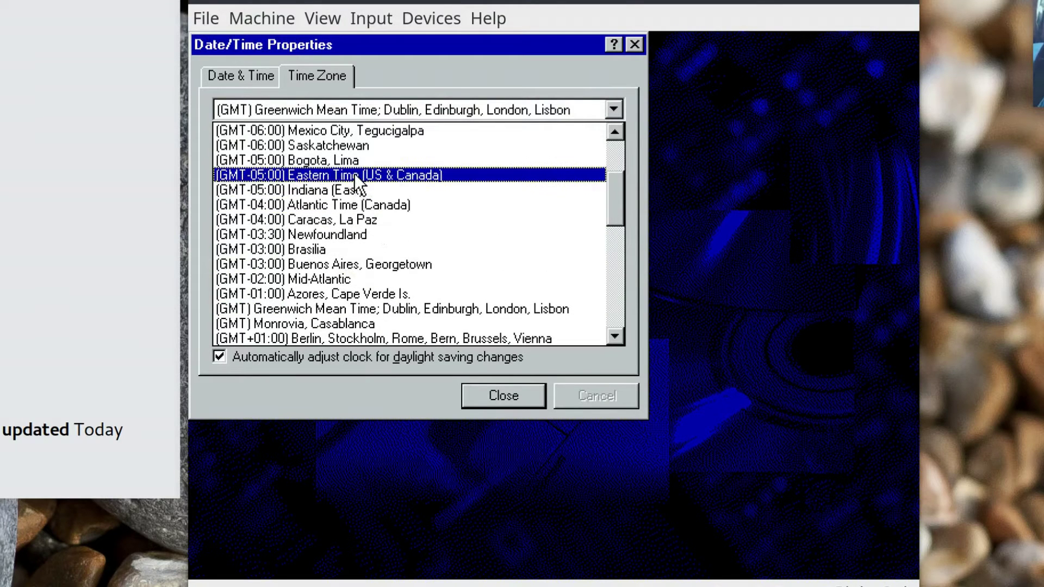
{"action": "left_click", "coordinate": [354, 174]}
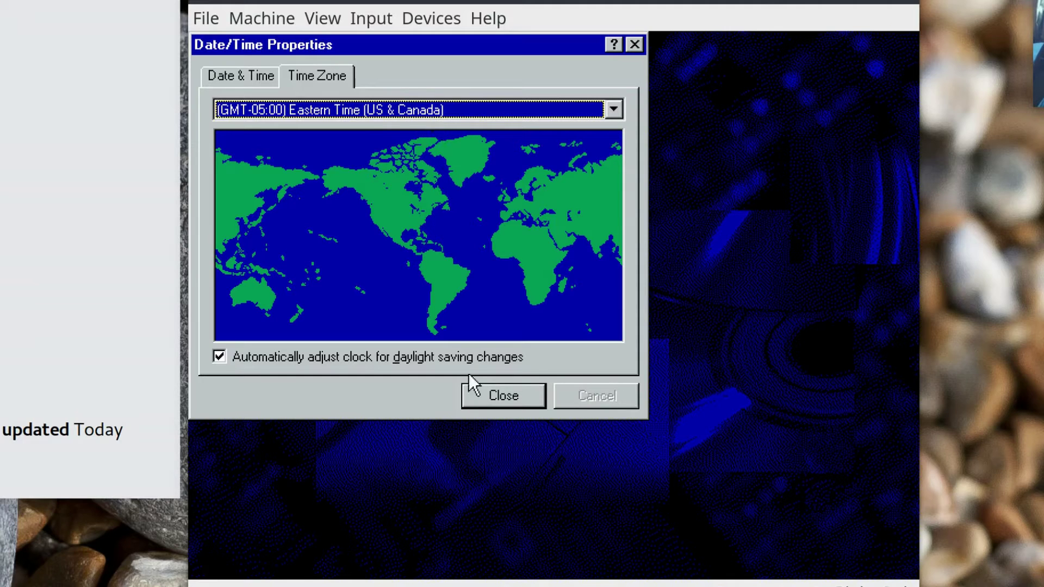
Close Date/Time Properties, dismiss the detected display message, and keep the 640 by 480 display settings.
{"action": "left_click", "coordinate": [507, 399]}
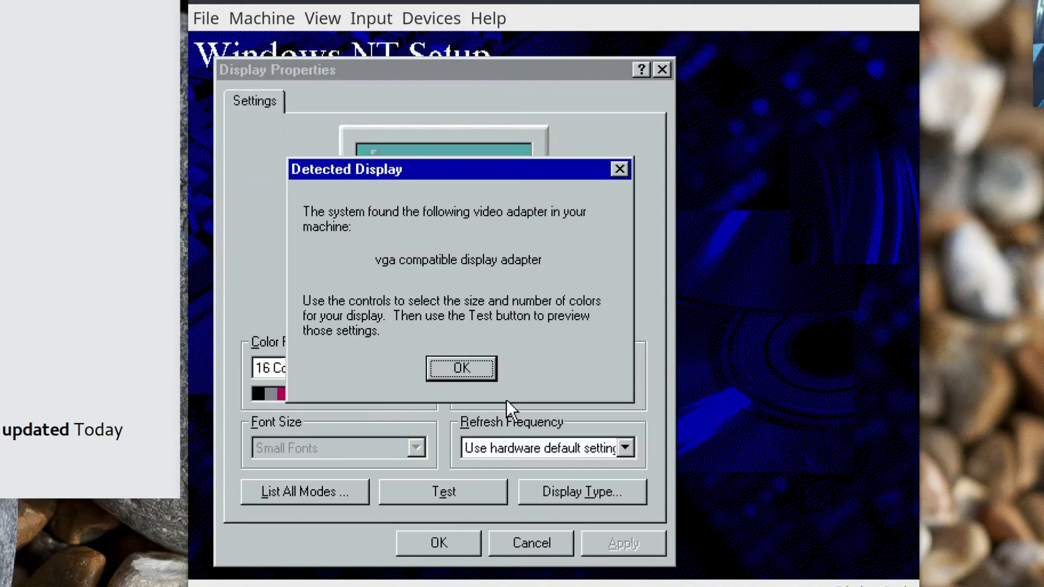
{"action": "left_click", "coordinate": [475, 368]}
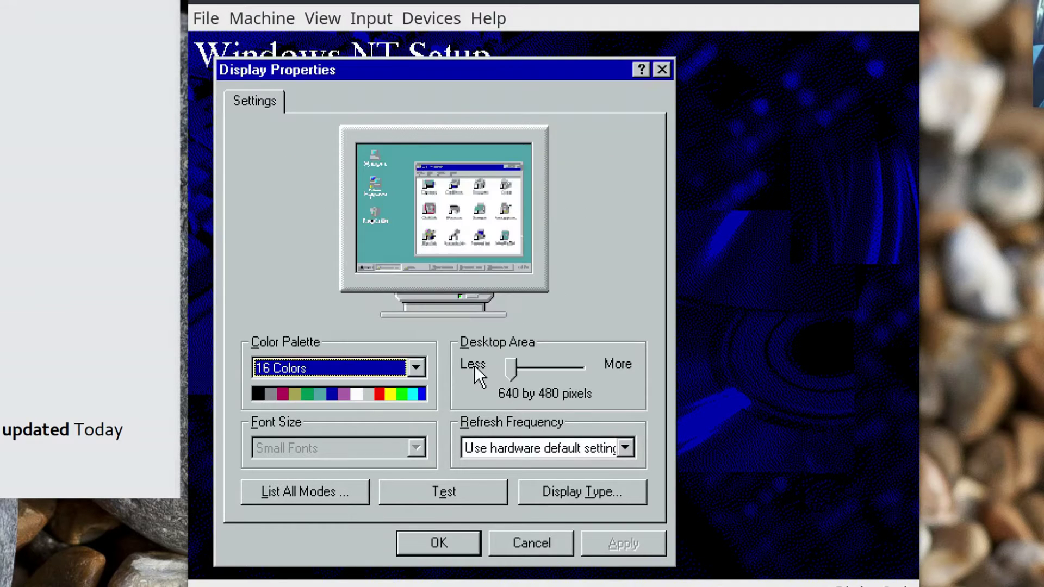
{"action": "left_click", "coordinate": [453, 546]}
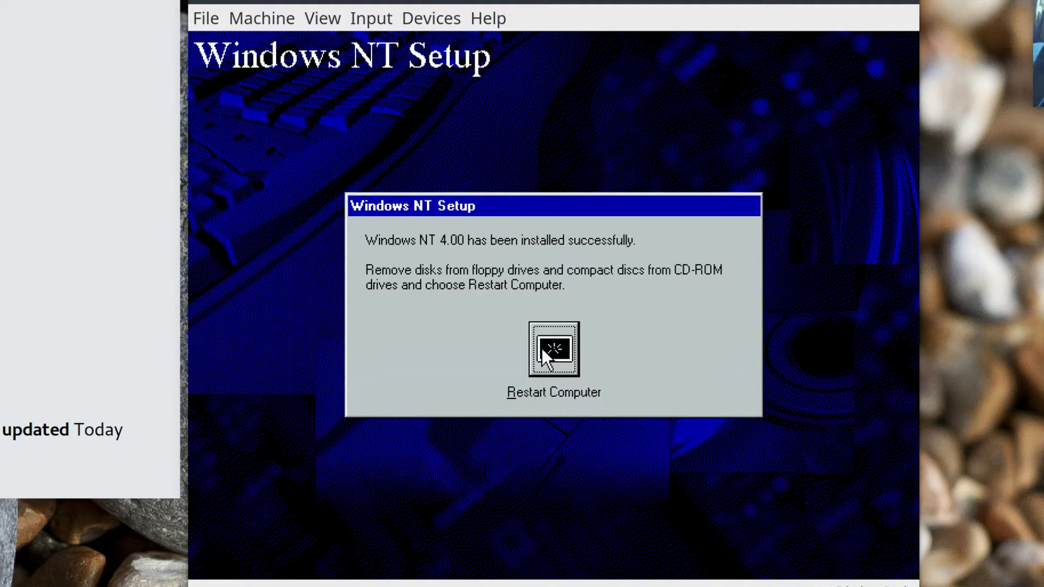
Restart the newly installed guest and remove the install disc from the virtual optical drive.
{"action": "left_click", "coordinate": [566, 351]}
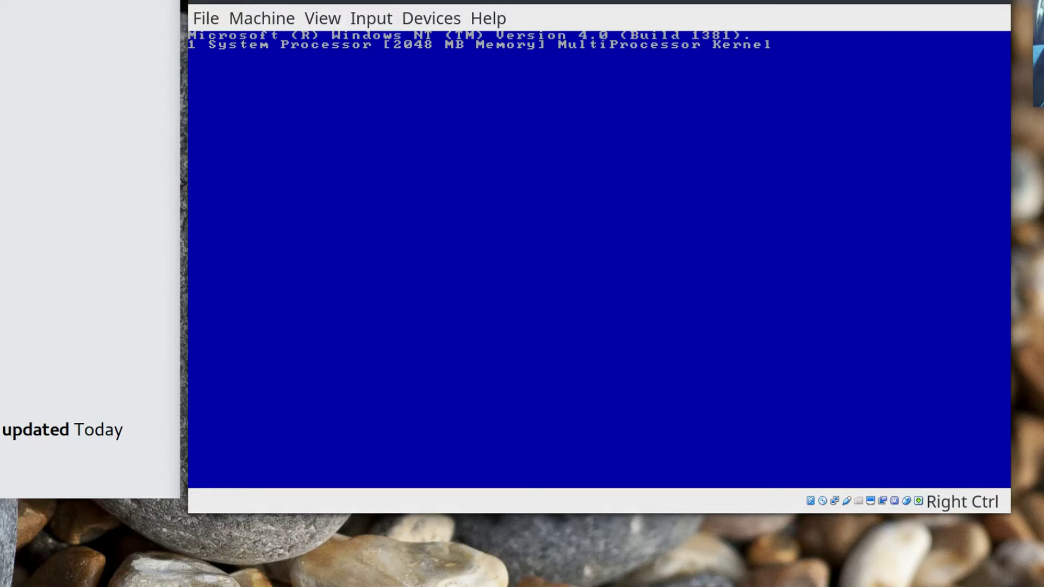
{"action": "left_click", "coordinate": [442, 18]}
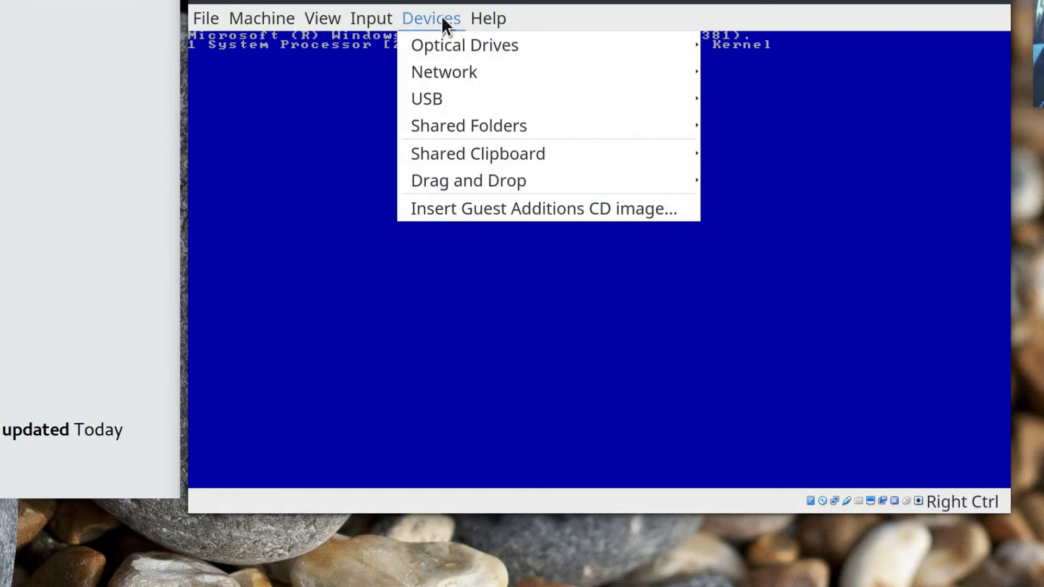
{"action": "mouse_move", "coordinate": [439, 44]}
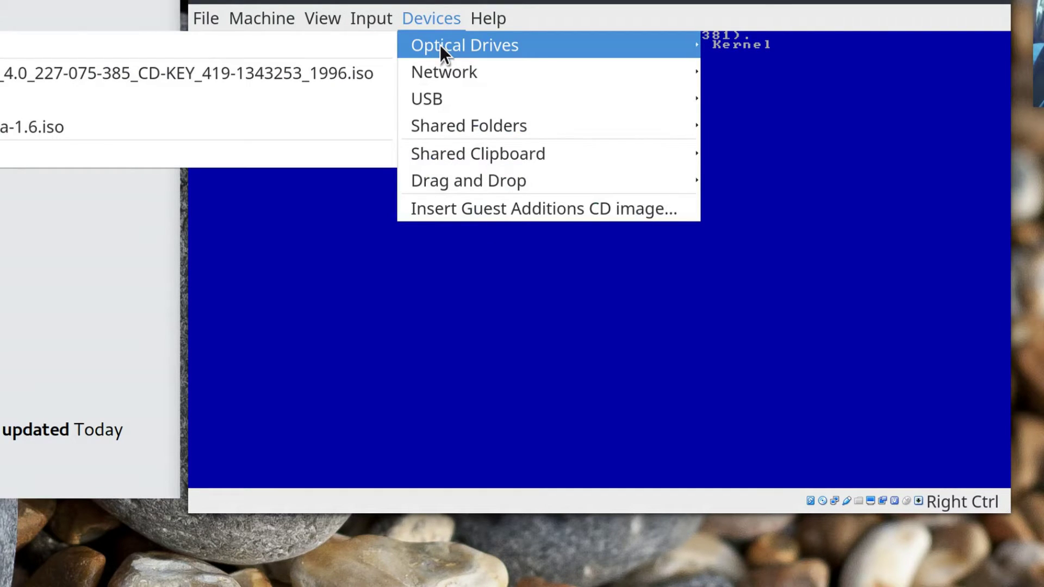
{"action": "left_click", "coordinate": [80, 155]}
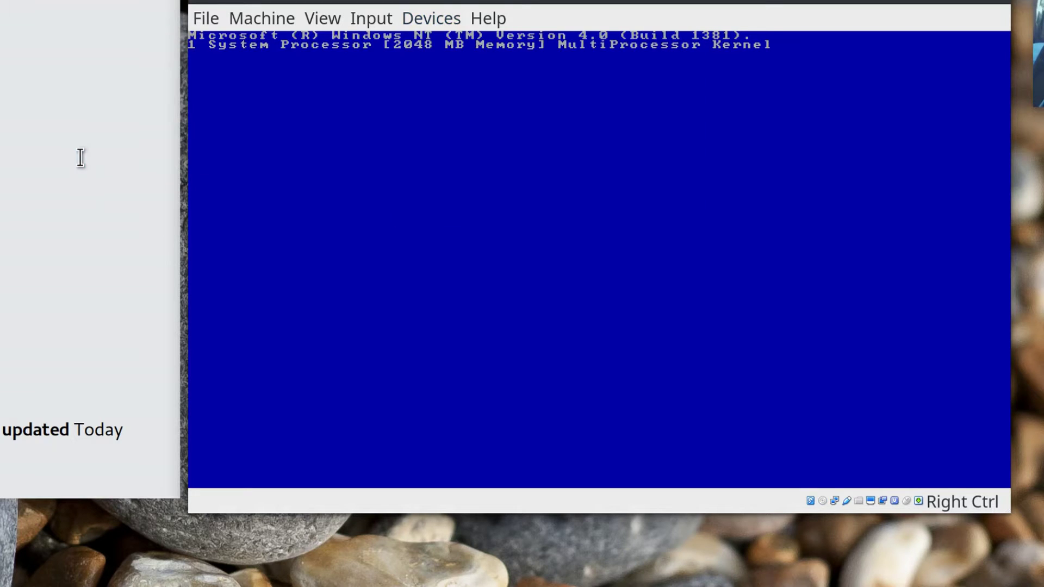
Reset NT Server 2 and boot the first Windows NT Server 4.00 entry.
{"action": "left_click", "coordinate": [255, 16]}
{"action": "left_click", "coordinate": [273, 158]}
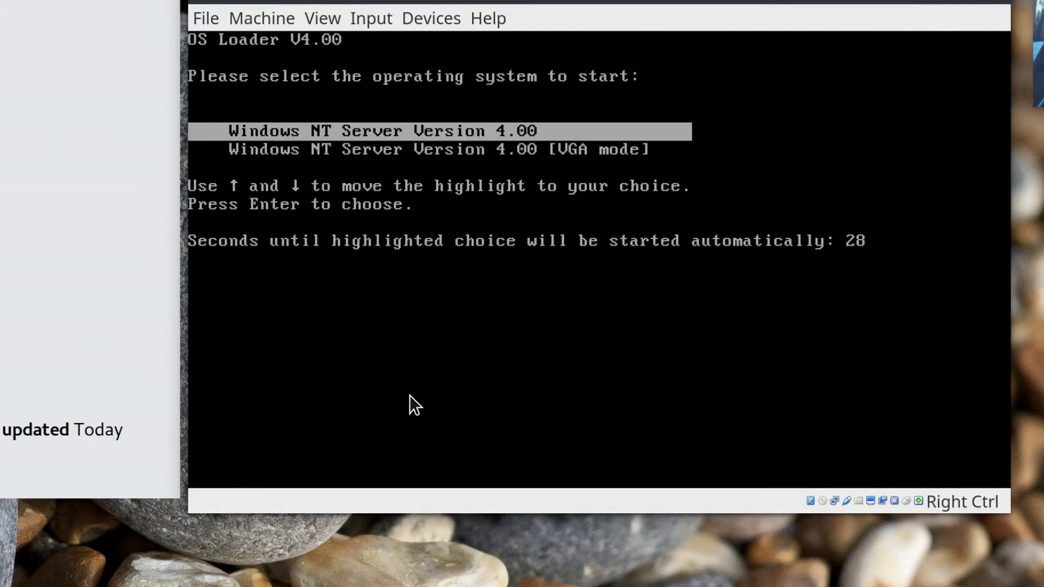
{"action": "key", "text": "Return"}
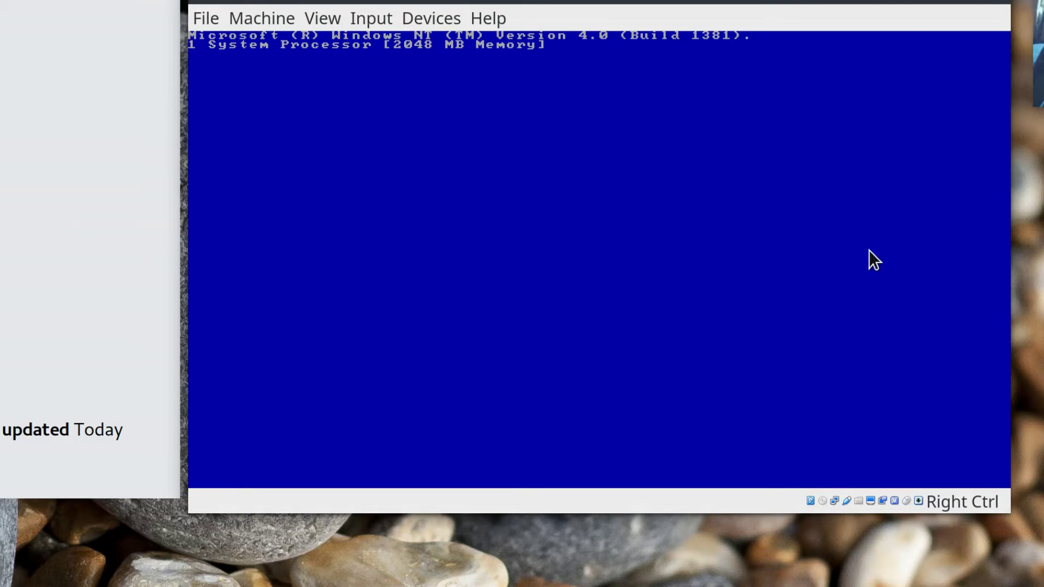
{"action": "left_click_drag", "start_coordinate": [436, 2], "coordinate": [447, 48]}
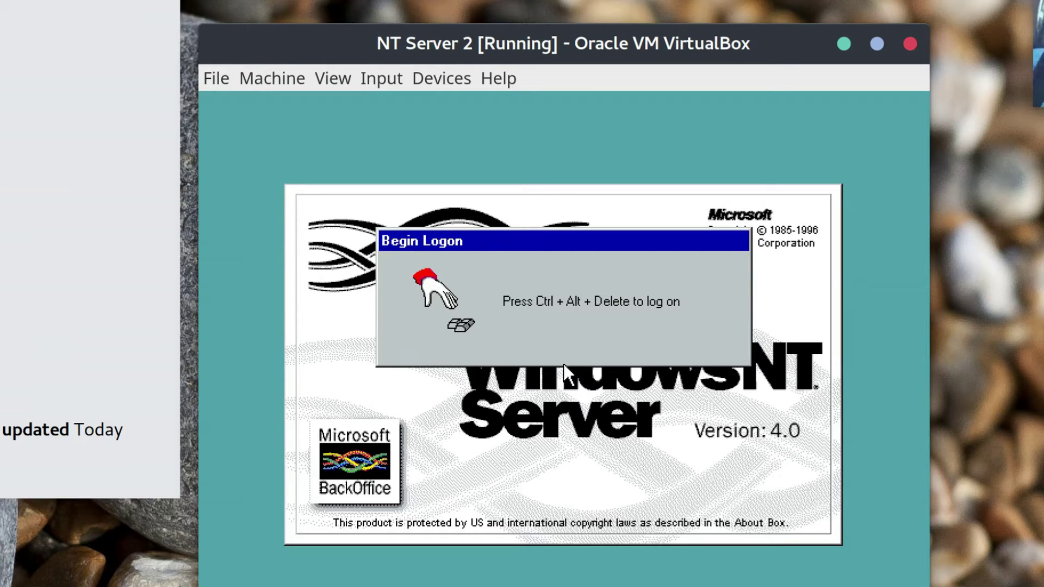
Log on to NT Server 2 with the administrator password and close the Welcome to Windows NT screen.
{"action": "key", "text": "ctrl+alt+Delete"}
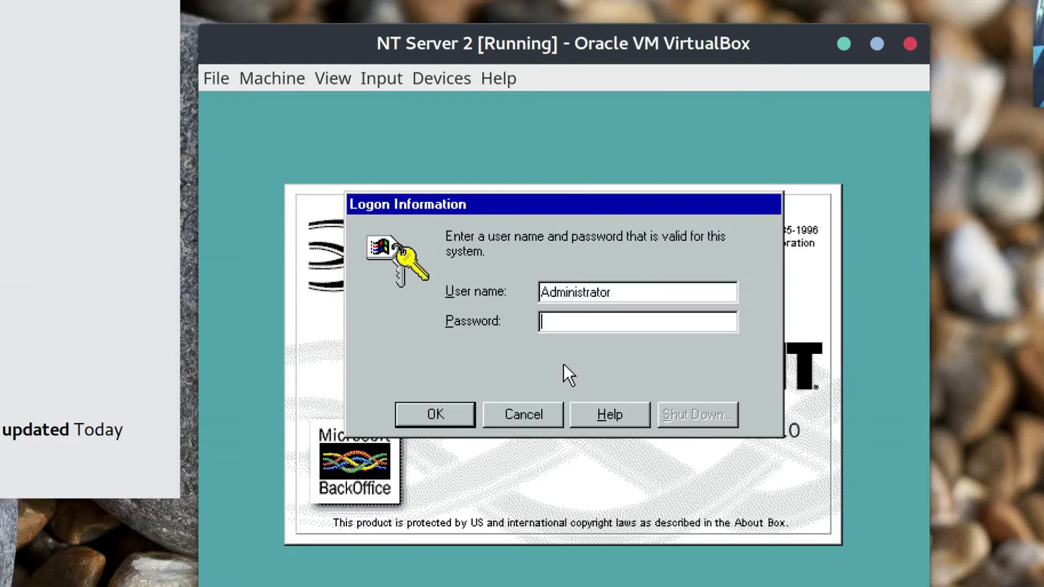
{"action": "type", "text": "*********"}
{"action": "key", "text": "Return"}
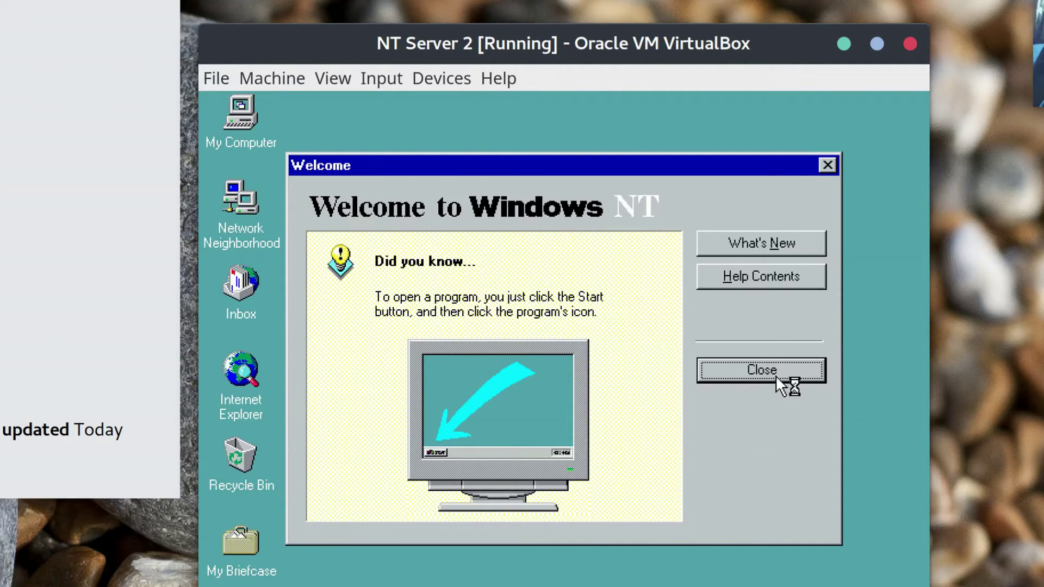
{"action": "left_click", "coordinate": [761, 370]}
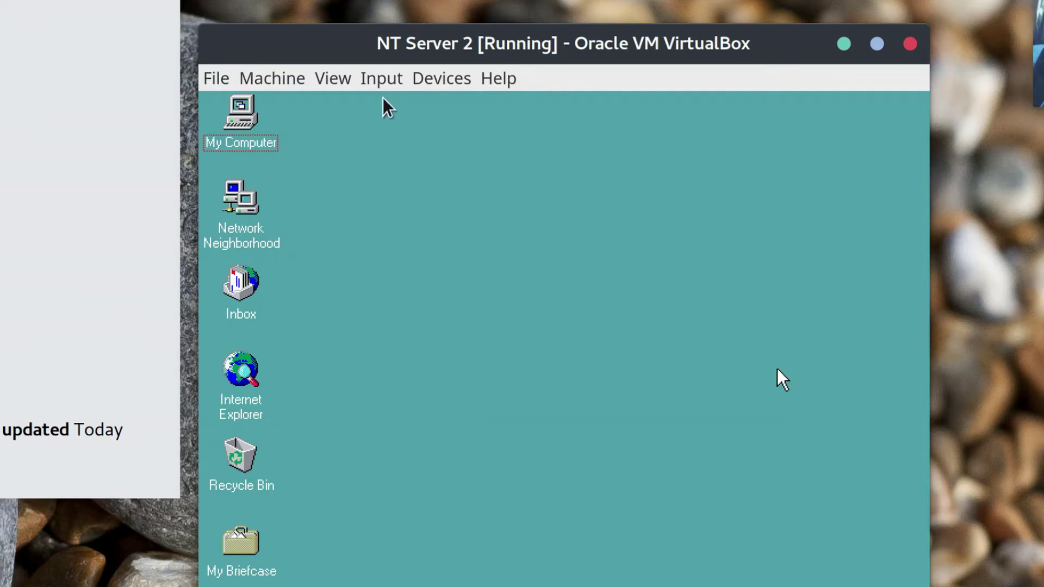
{"action": "left_click", "coordinate": [457, 78]}
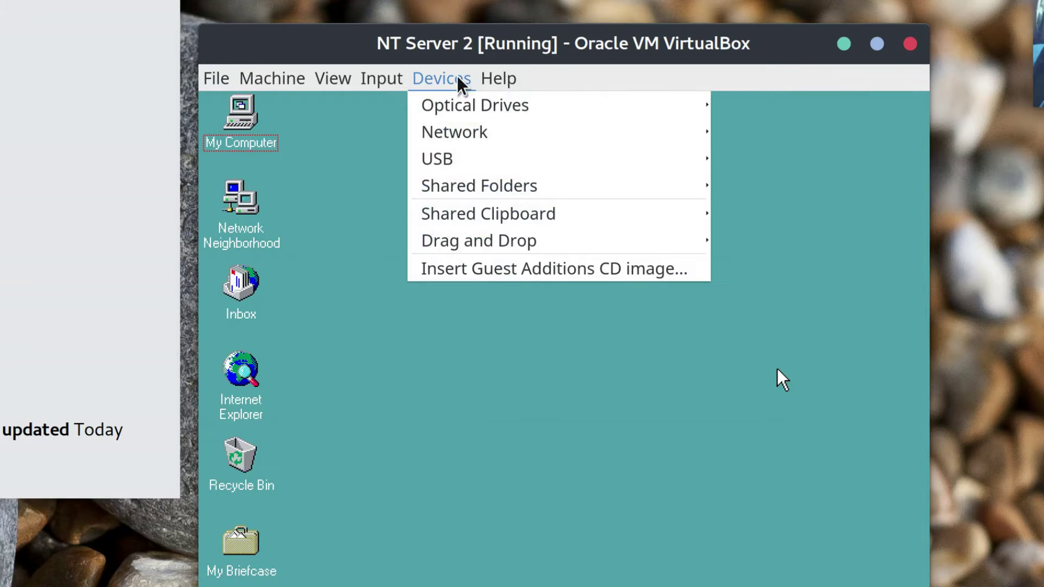
Insert the Guest Additions CD and install 5.0.24 with default folder, ignoring missing Service Pack 6, rebooting manually.
{"action": "left_click", "coordinate": [489, 270]}
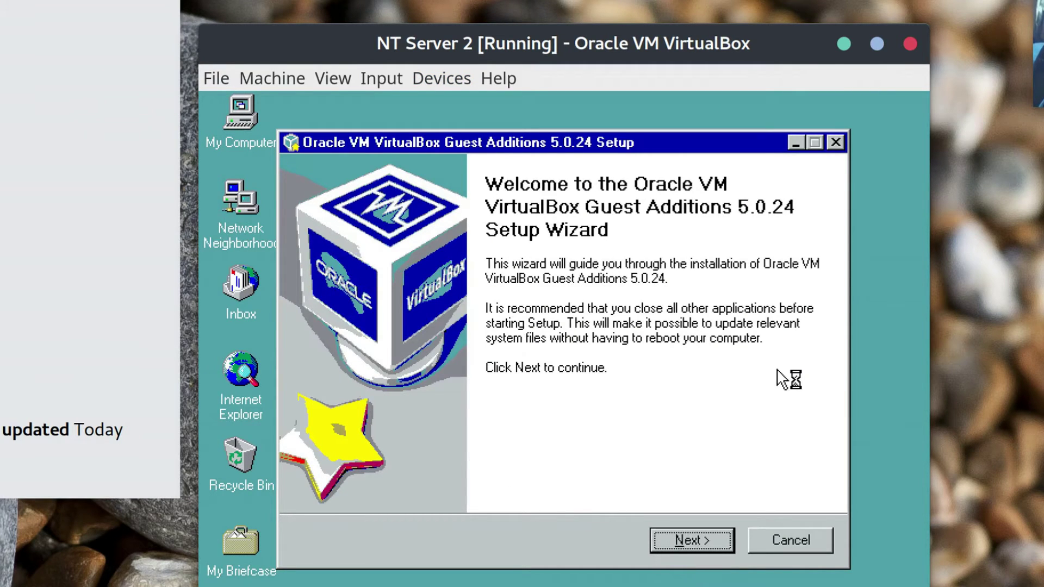
{"action": "left_click", "coordinate": [695, 540]}
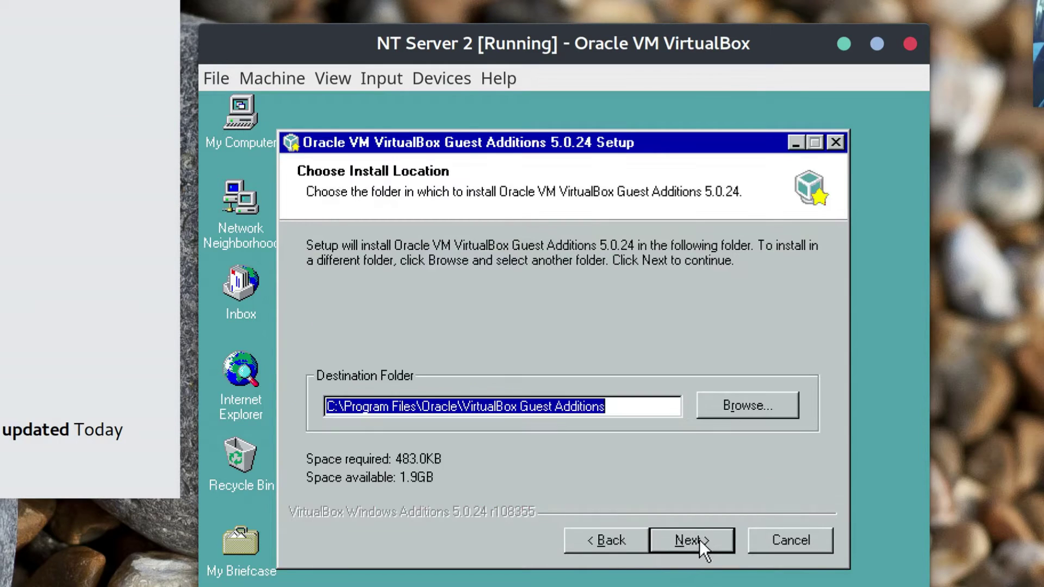
{"action": "left_click", "coordinate": [699, 540]}
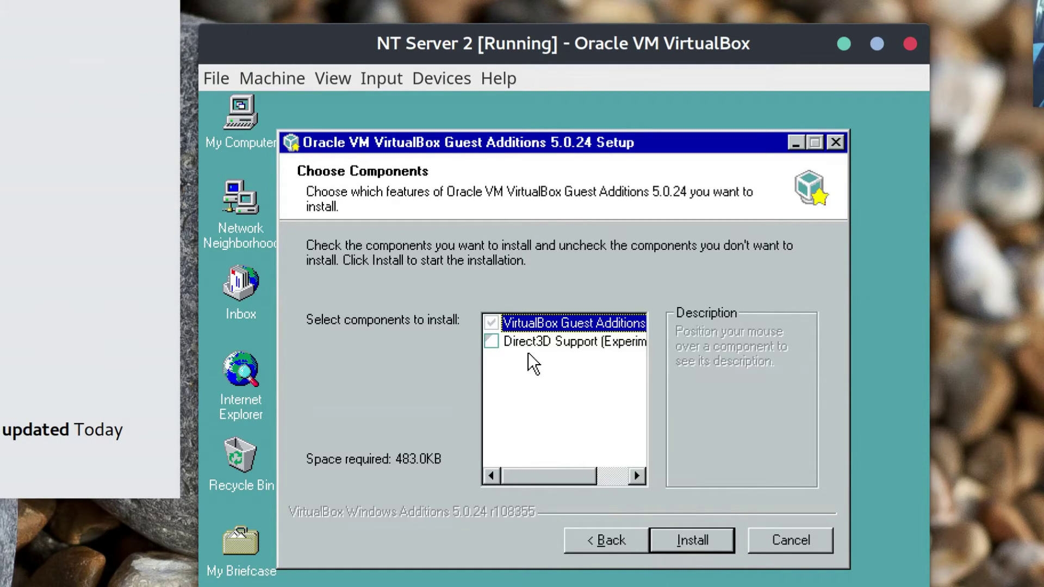
{"action": "left_click", "coordinate": [710, 531]}
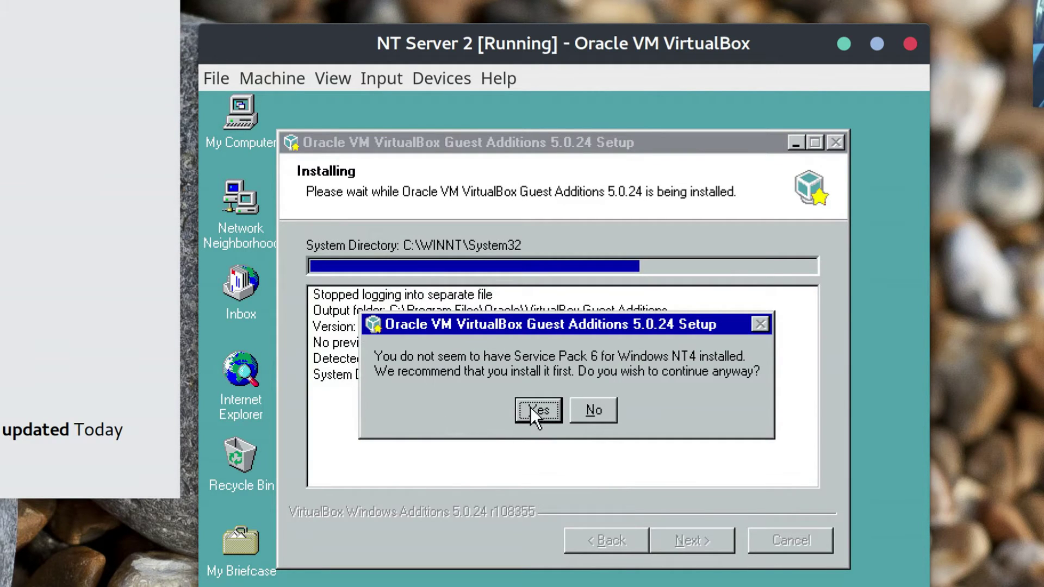
{"action": "left_click", "coordinate": [541, 409]}
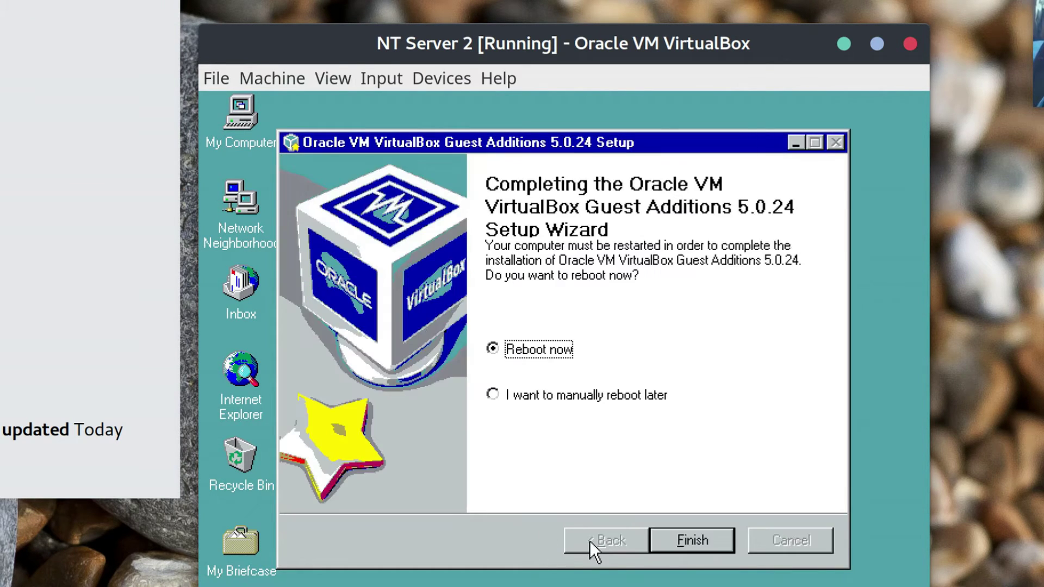
{"action": "left_click", "coordinate": [605, 390]}
{"action": "left_click", "coordinate": [687, 539]}
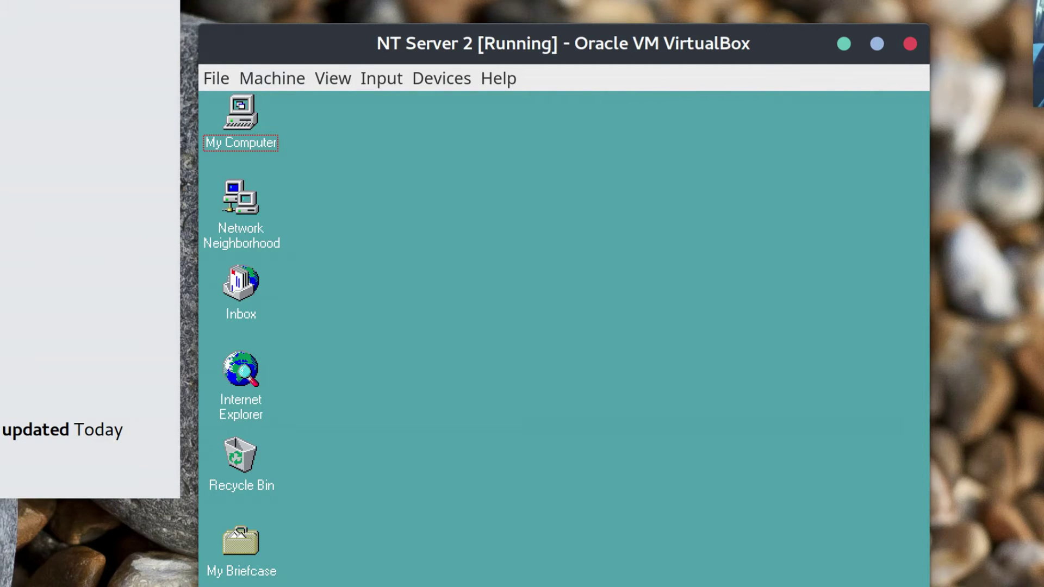
Shut down Windows NT on the NT Server 2 guest from the Start menu.
{"action": "key", "text": "ctrl+Escape"}
{"action": "key", "text": "Up"}
{"action": "key", "text": "Return"}
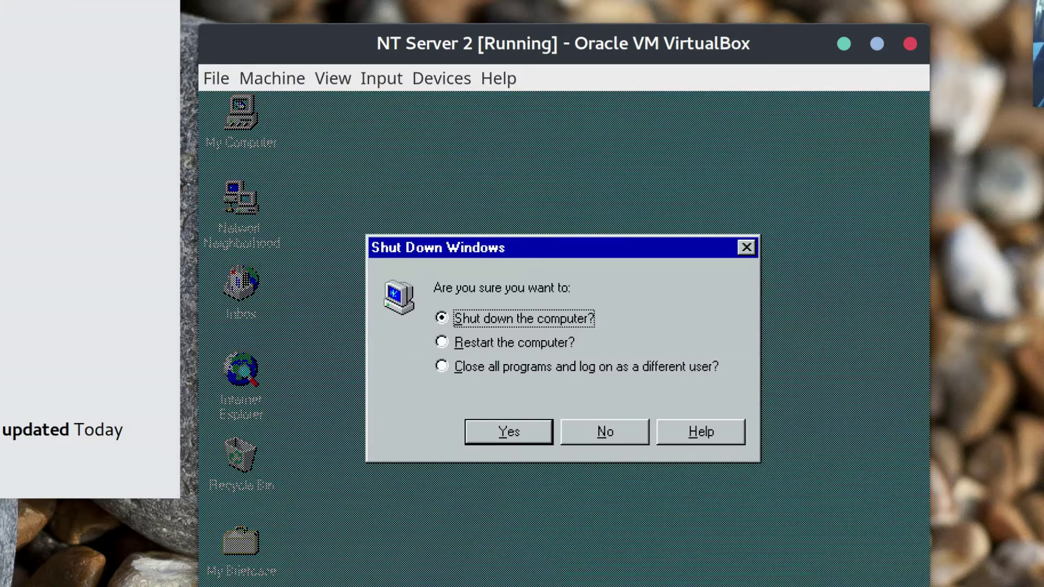
{"action": "left_click", "coordinate": [511, 436]}
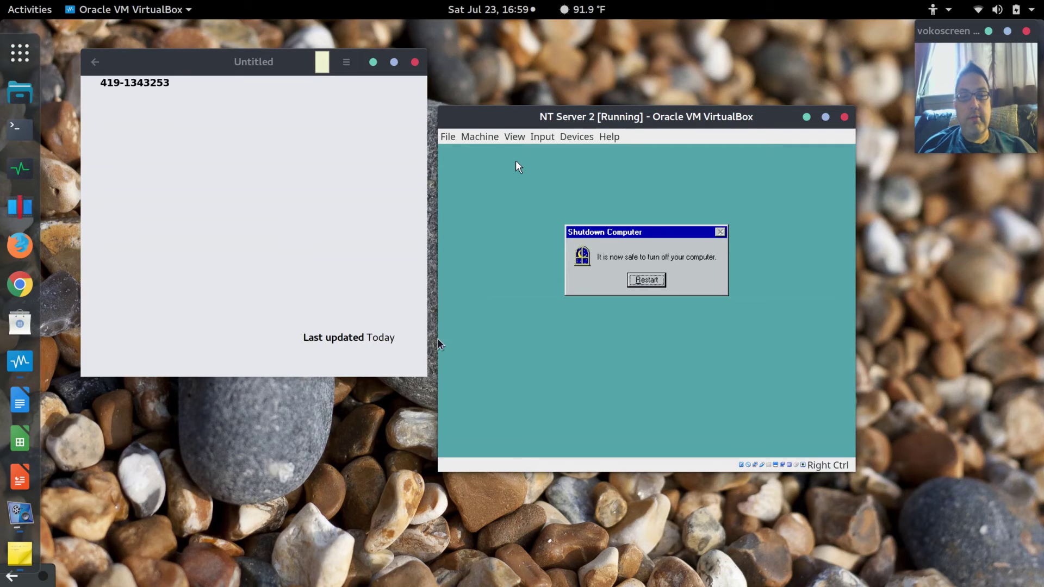
Close the NT Server 2 window, choosing Power off the machine.
{"action": "left_click", "coordinate": [479, 137]}
{"action": "left_click", "coordinate": [479, 137]}
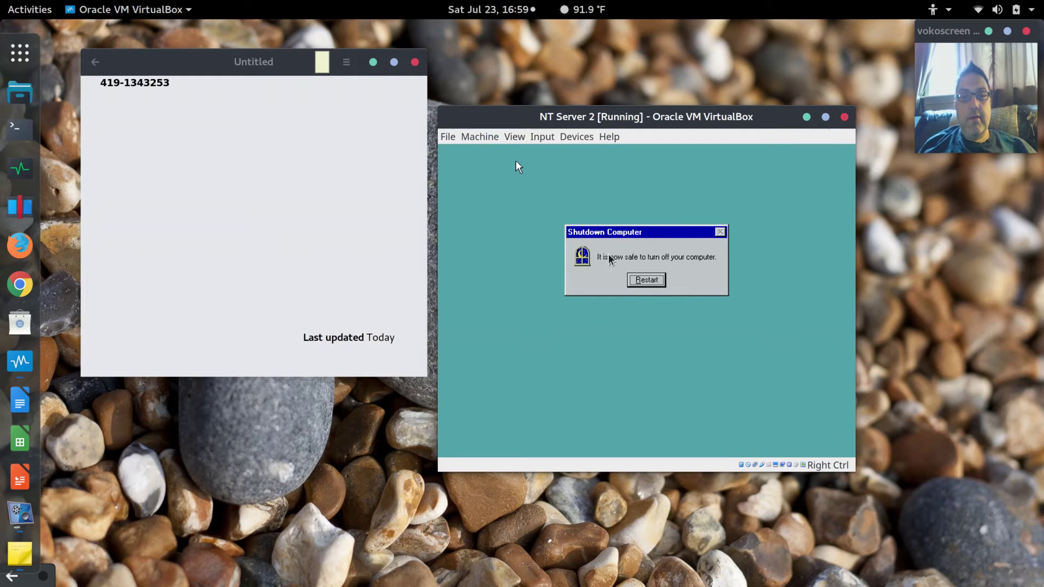
{"action": "left_click", "coordinate": [847, 120]}
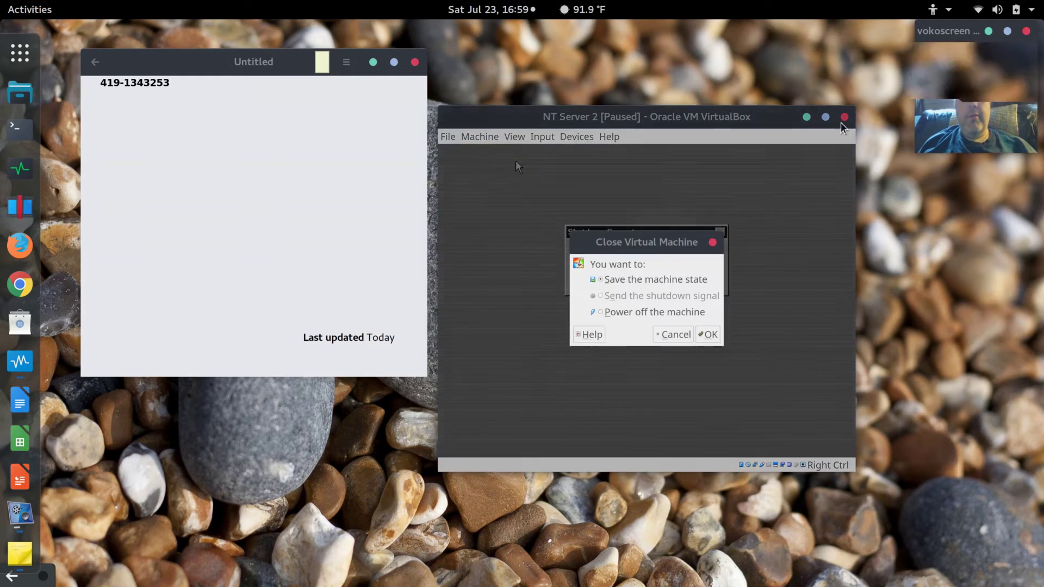
{"action": "left_click", "coordinate": [624, 312]}
{"action": "left_click", "coordinate": [707, 334]}
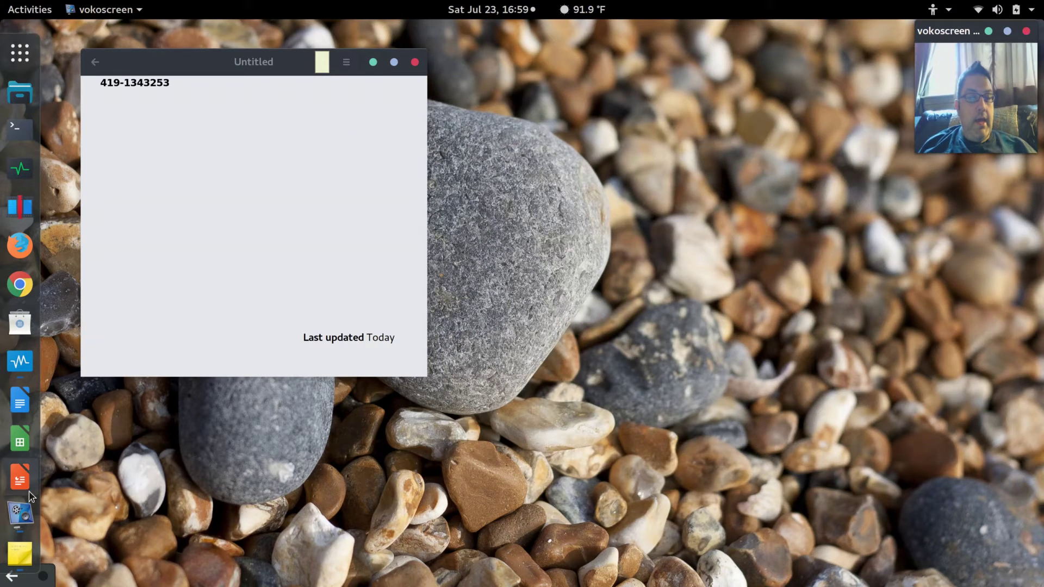
Bring up the VirtualBox Manager and open NT Server 1's settings.
{"action": "left_click", "coordinate": [20, 361]}
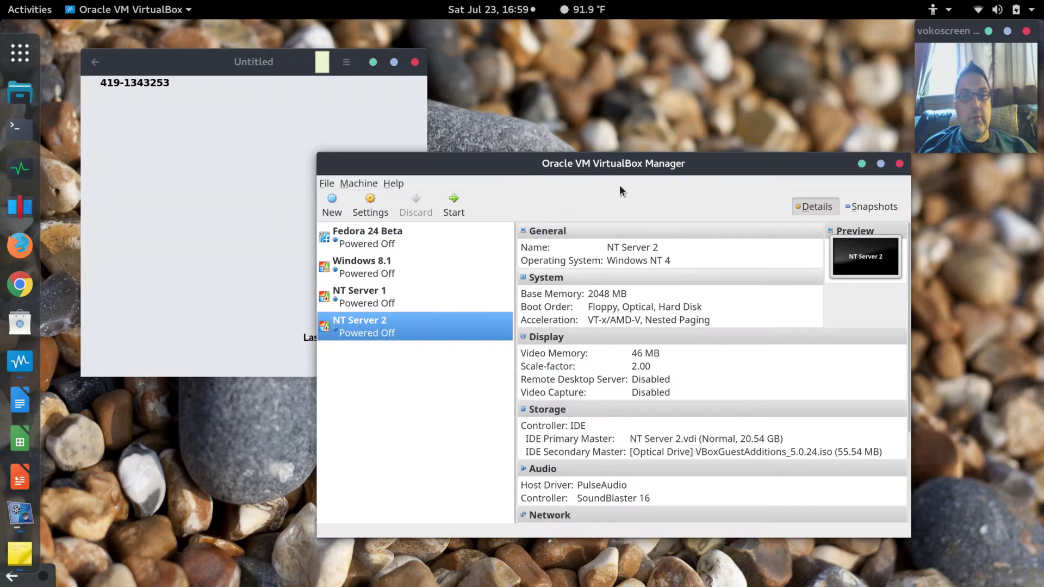
{"action": "left_click_drag", "start_coordinate": [615, 170], "coordinate": [610, 143]}
{"action": "left_click", "coordinate": [353, 275]}
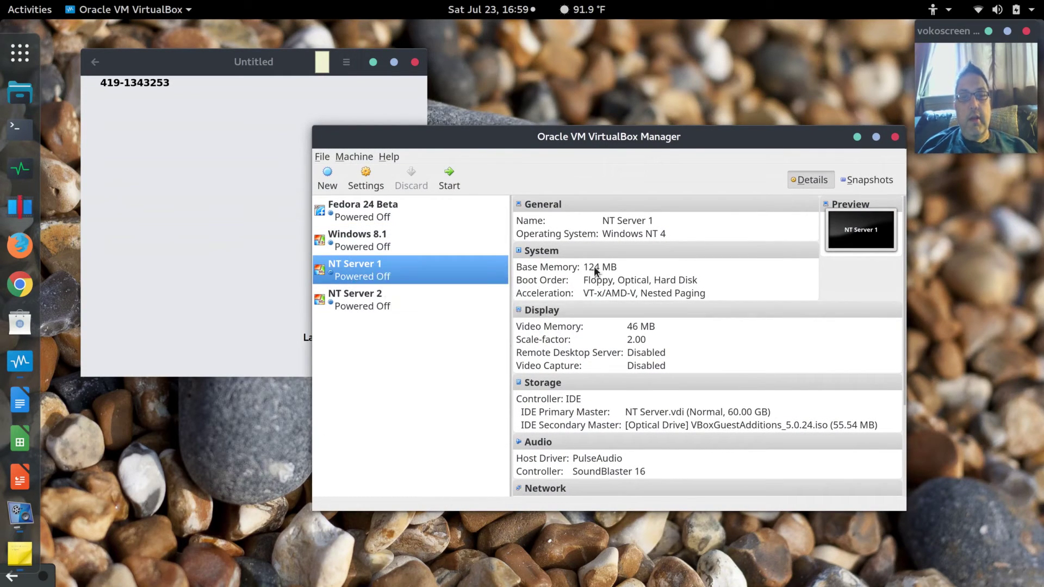
{"action": "left_click", "coordinate": [366, 179]}
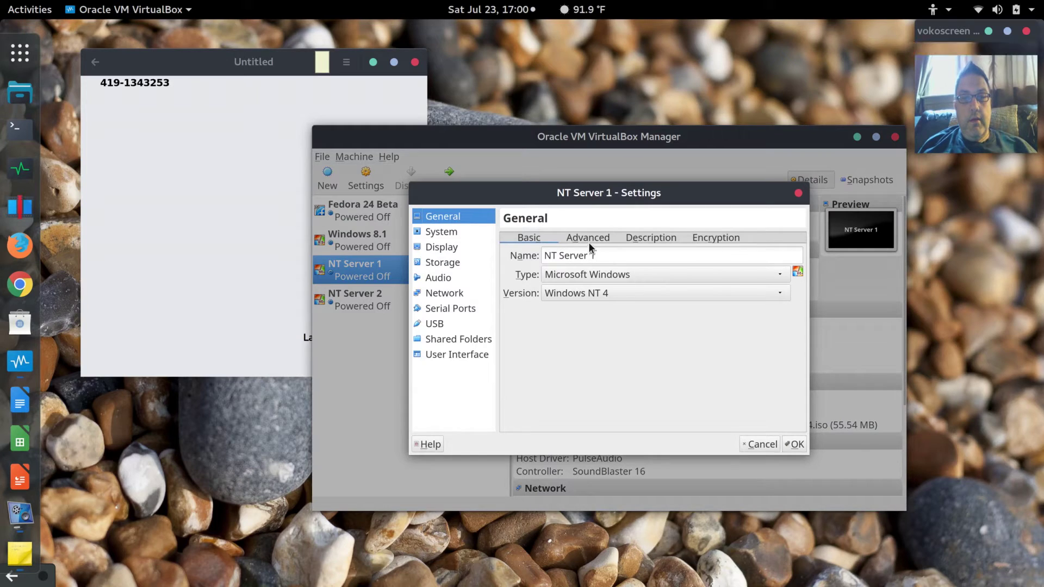
Set NT Server 1's base memory to 2048 MB and give it 2 processors.
{"action": "left_click", "coordinate": [443, 236]}
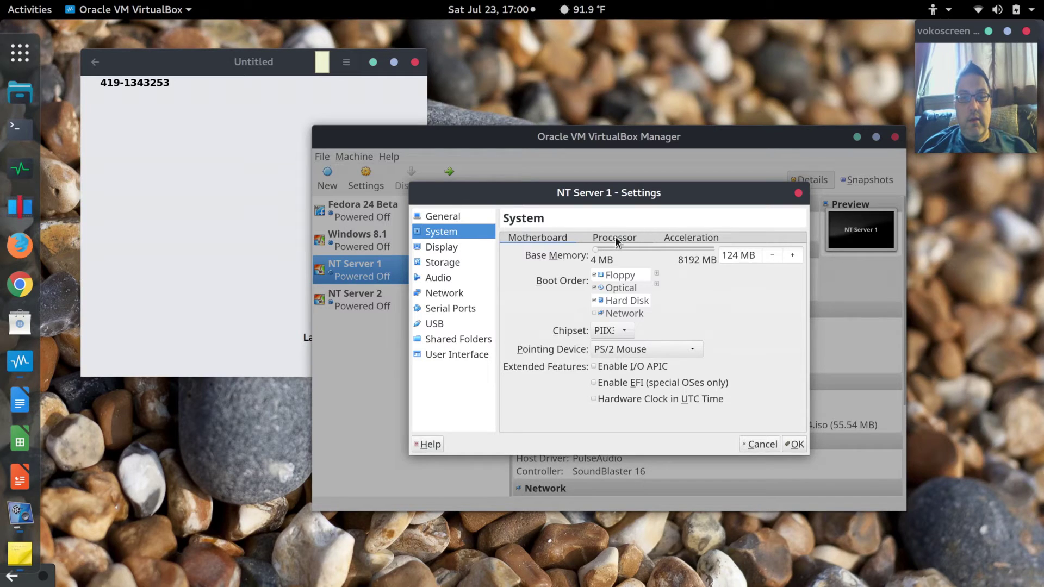
{"action": "left_click", "coordinate": [793, 257]}
{"action": "type", "text": "2"}
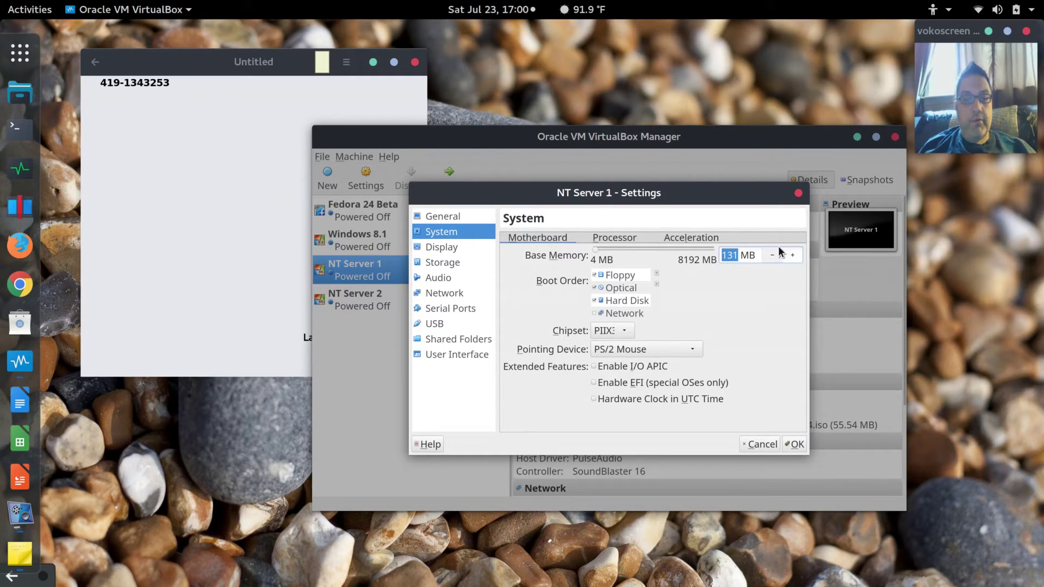
{"action": "type", "text": "048"}
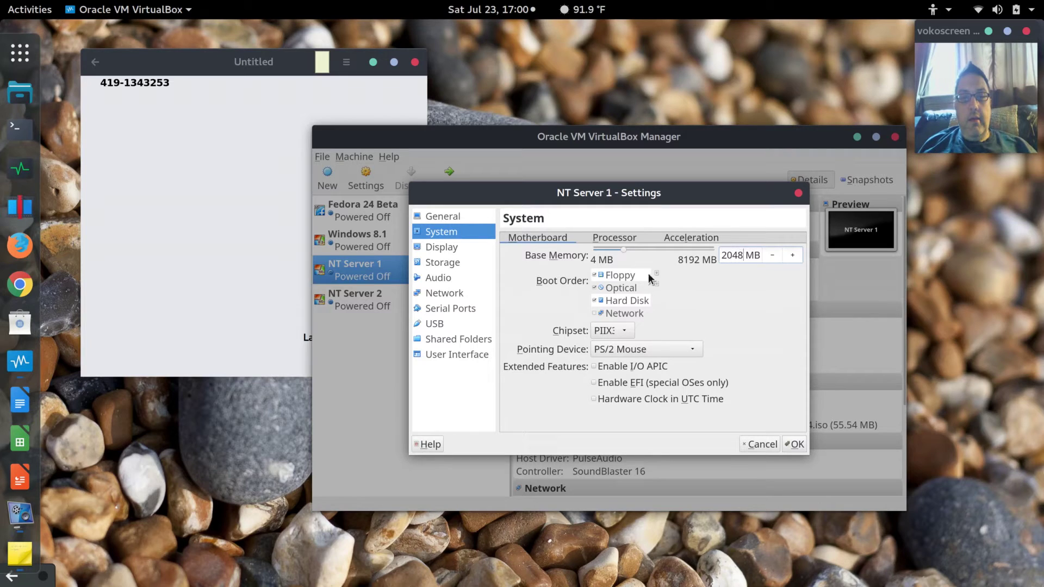
{"action": "left_click", "coordinate": [620, 239]}
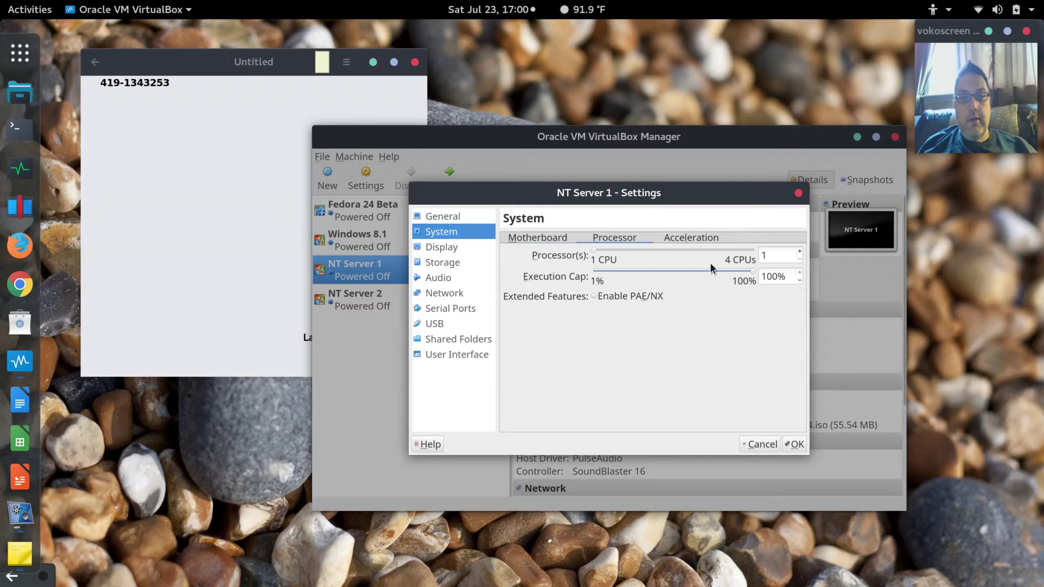
{"action": "left_click", "coordinate": [799, 252]}
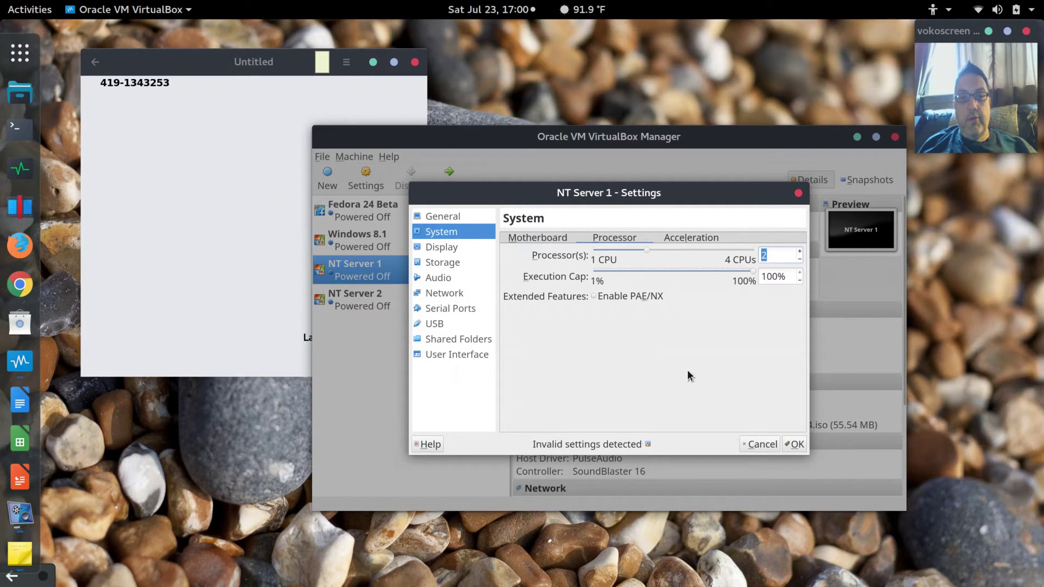
{"action": "left_click", "coordinate": [691, 239]}
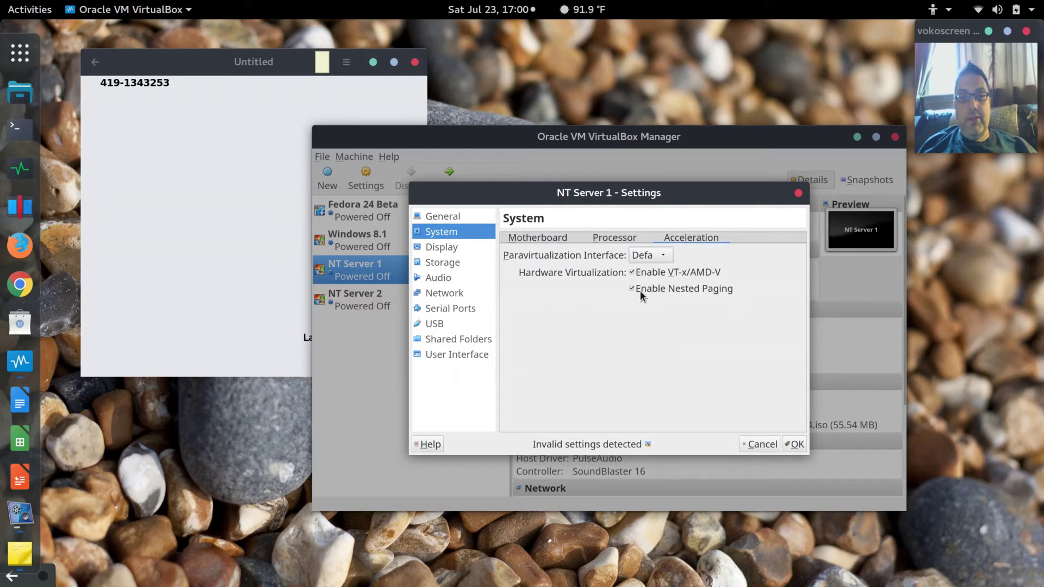
{"action": "left_click", "coordinate": [614, 238]}
{"action": "left_click", "coordinate": [548, 240]}
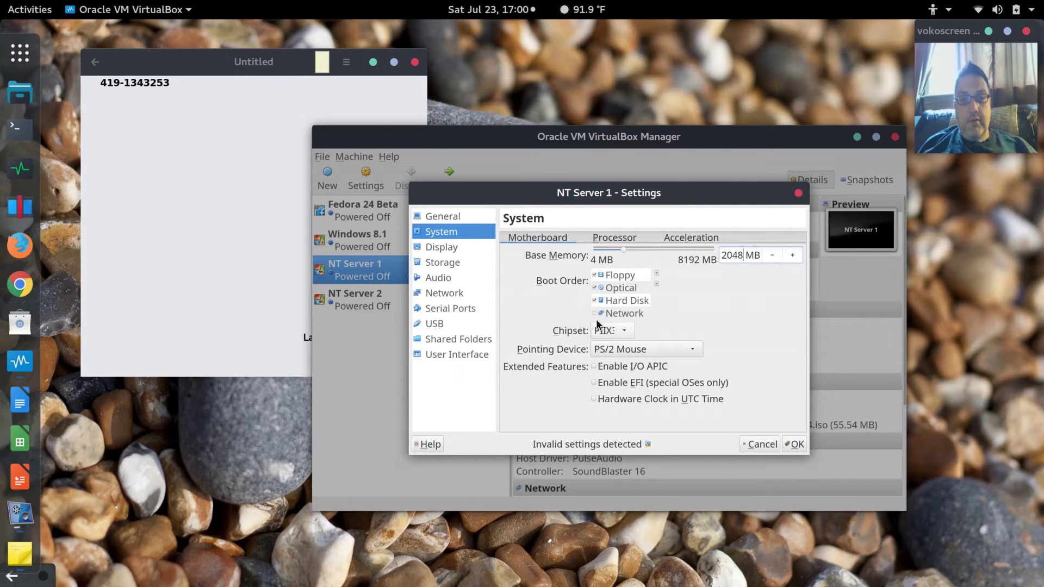
Raise video memory to the 128 MB maximum and save the settings.
{"action": "left_click", "coordinate": [453, 249]}
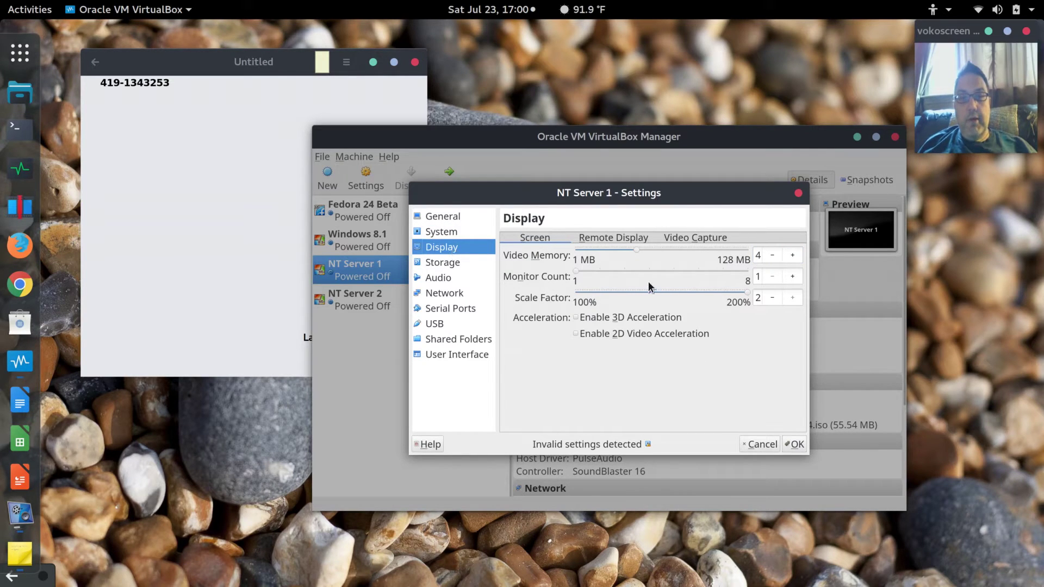
{"action": "left_click", "coordinate": [793, 259]}
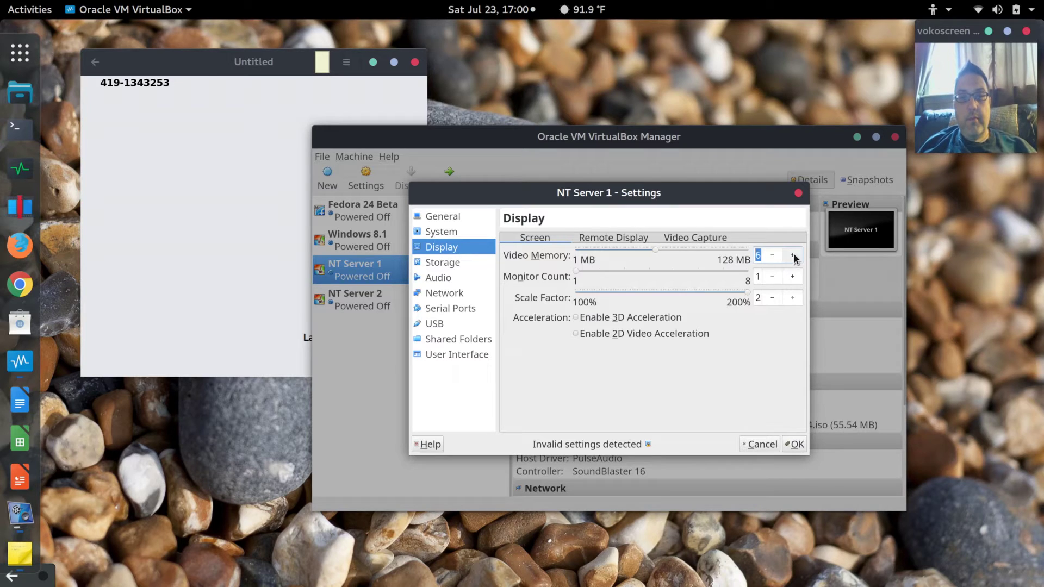
{"action": "left_click", "coordinate": [793, 257]}
{"action": "left_click_drag", "start_coordinate": [657, 251], "coordinate": [755, 259]}
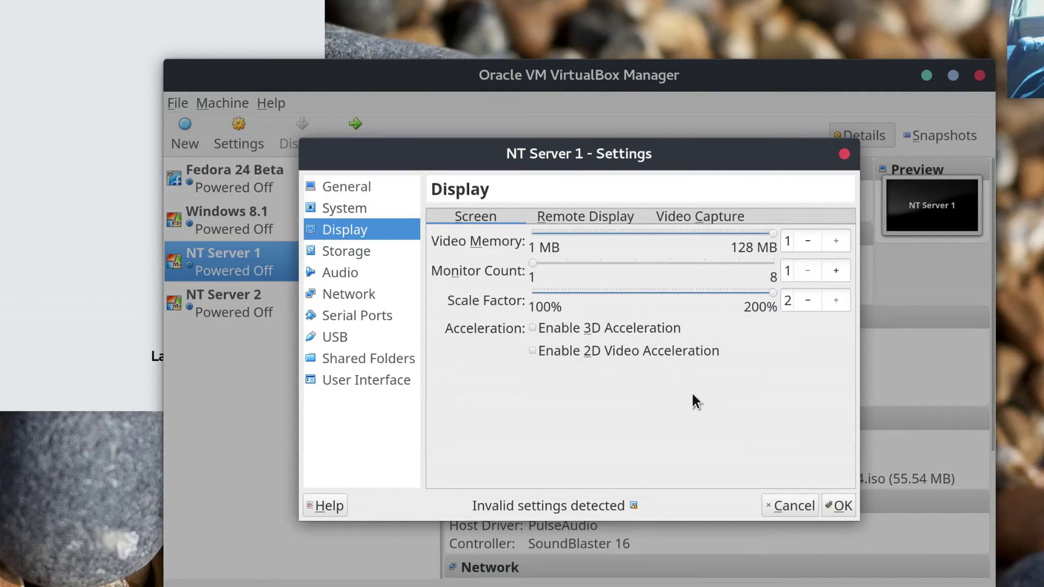
{"action": "left_click", "coordinate": [836, 299]}
{"action": "left_click", "coordinate": [841, 506]}
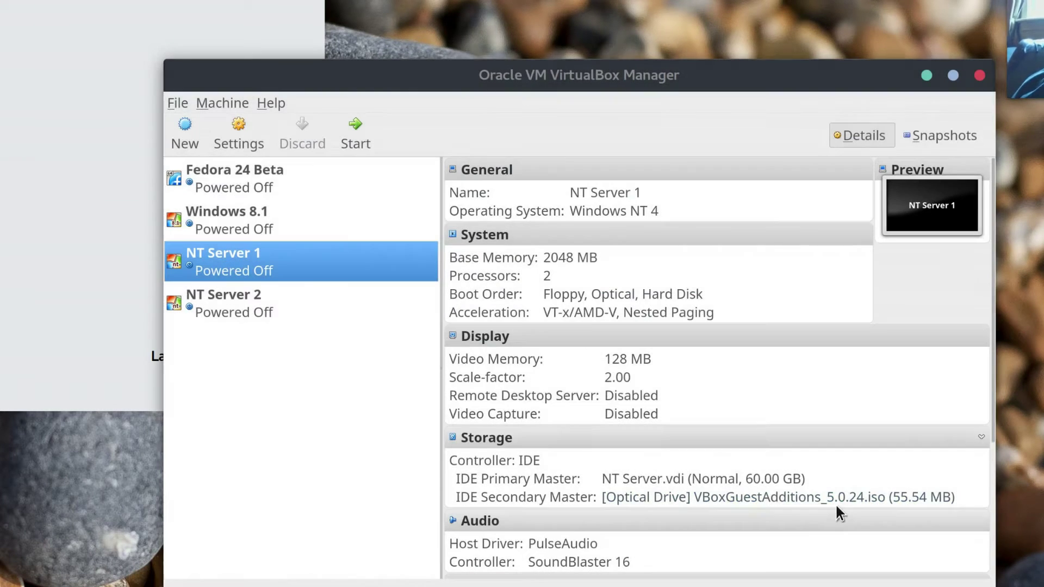
Start NT Server 1, minimize the Manager, and boot Windows NT Server 4.0 from the OS Loader.
{"action": "left_click", "coordinate": [358, 135]}
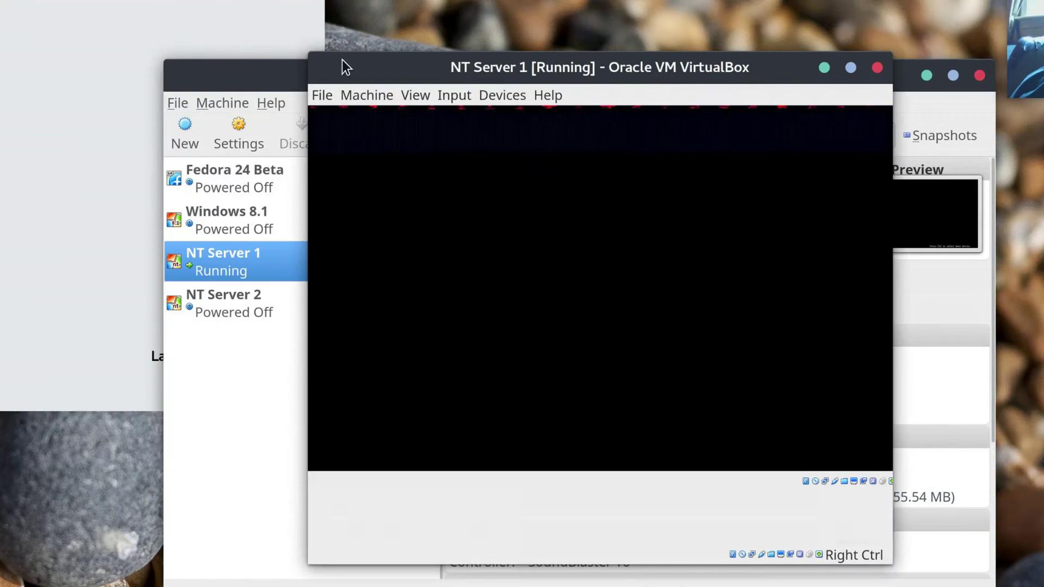
{"action": "left_click", "coordinate": [255, 87]}
{"action": "left_click", "coordinate": [925, 75]}
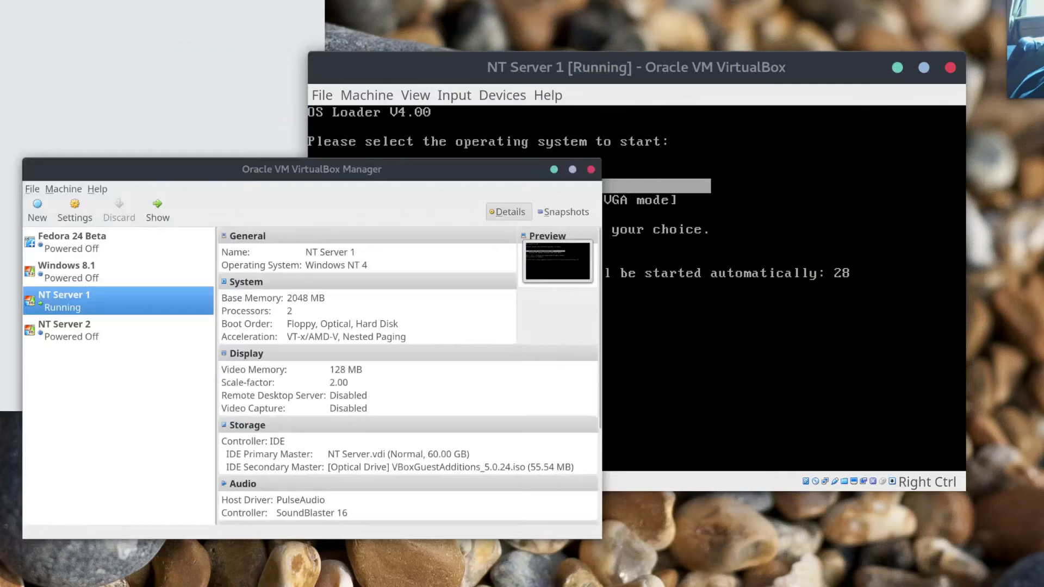
{"action": "left_click", "coordinate": [724, 286]}
{"action": "key", "text": "Return"}
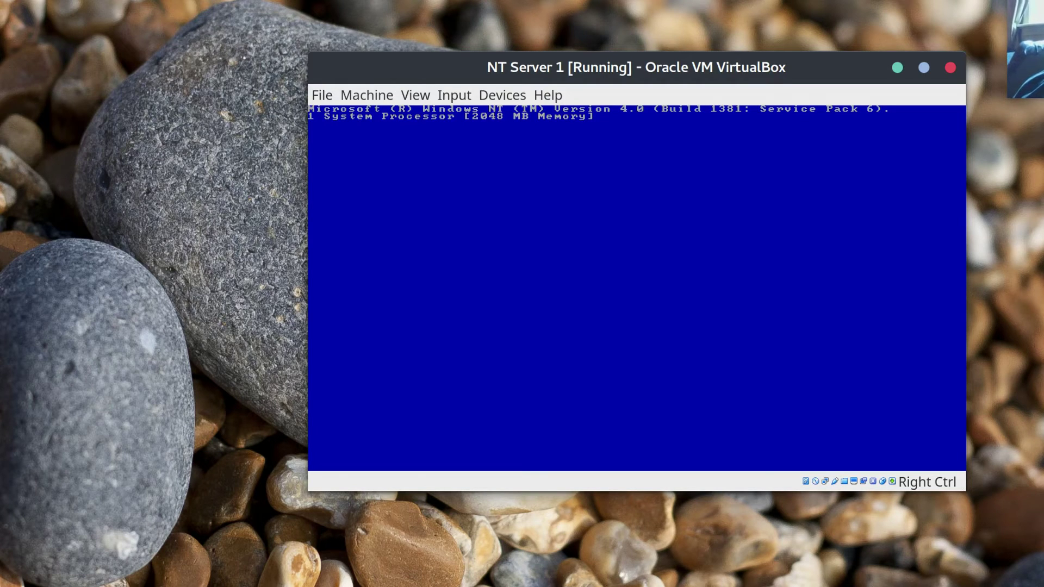
{"action": "left_click_drag", "start_coordinate": [721, 65], "coordinate": [562, 3]}
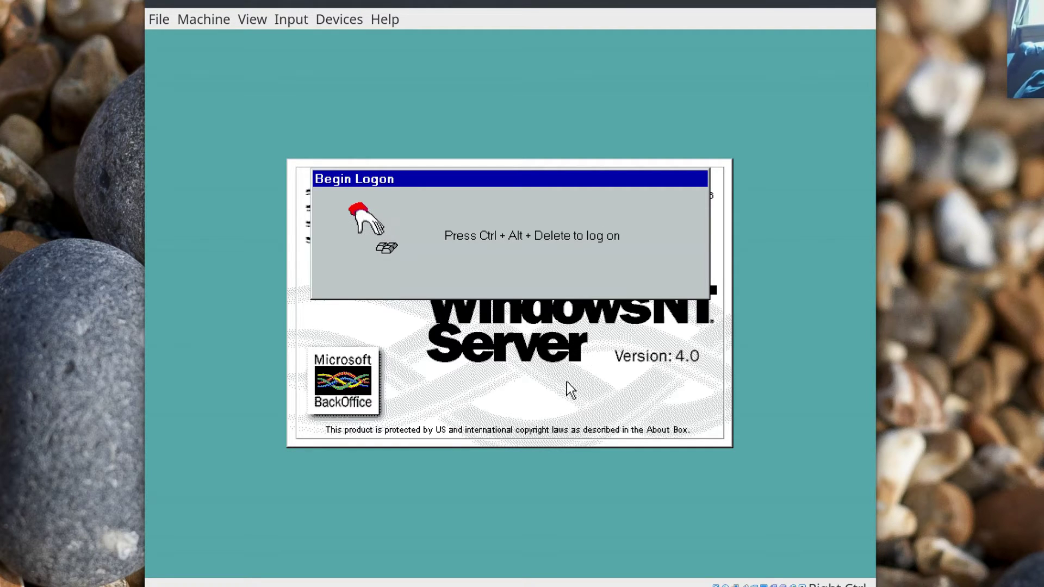
Log on to NT Server 1 with the administrator password, re-entering it after the first attempt.
{"action": "key", "text": "ctrl+alt+Delete"}
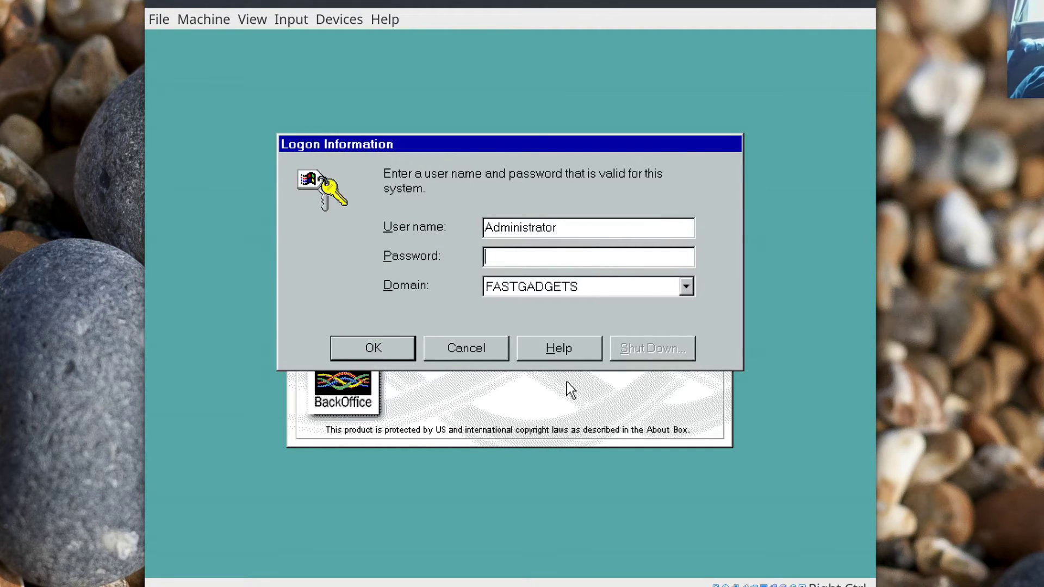
{"action": "type", "text": "*"}
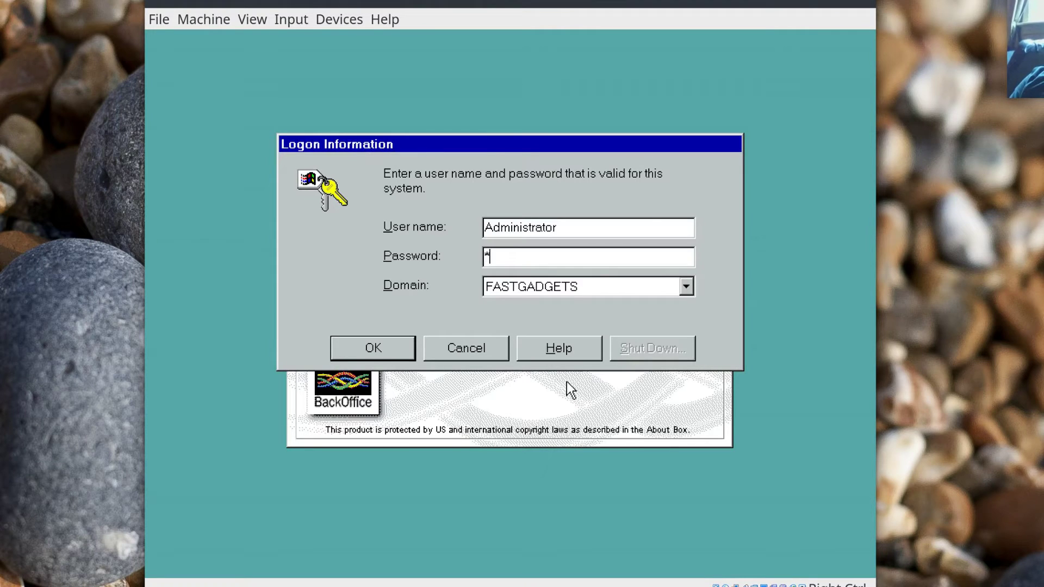
{"action": "type", "text": "********"}
{"action": "key", "text": "Return"}
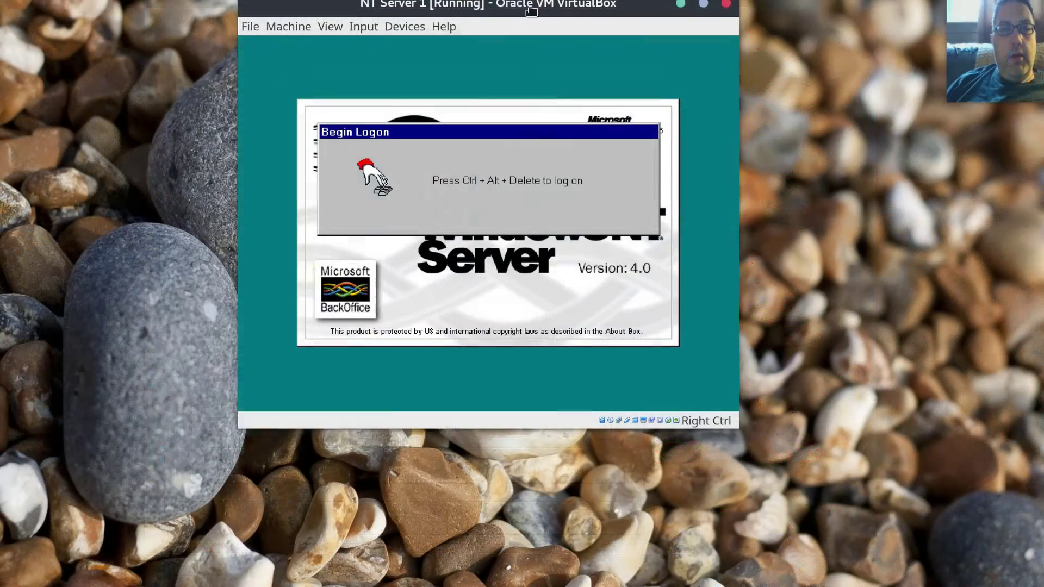
{"action": "left_click_drag", "start_coordinate": [532, 11], "coordinate": [546, 16]}
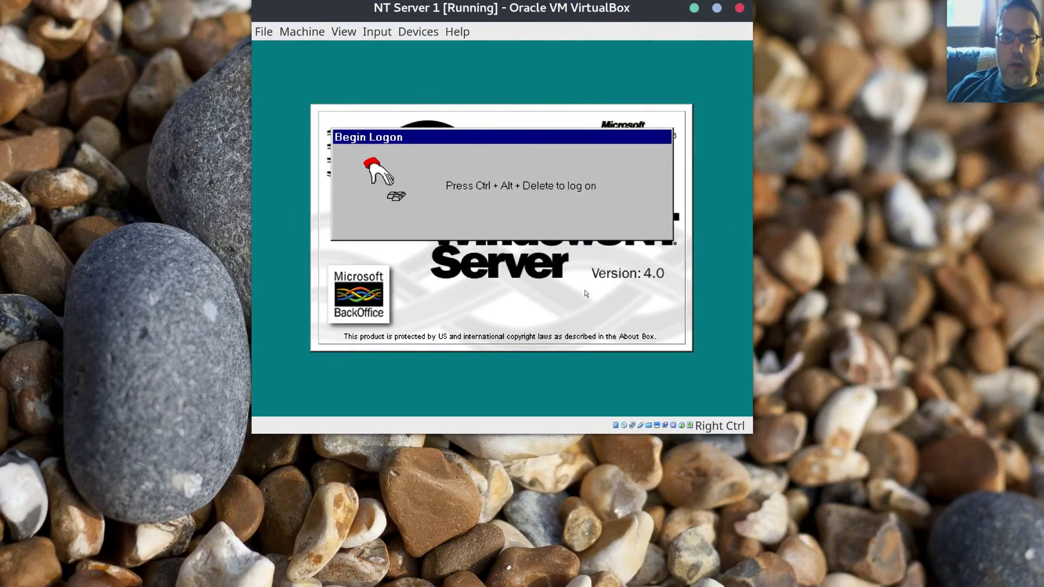
{"action": "key", "text": "ctrl+alt+Delete"}
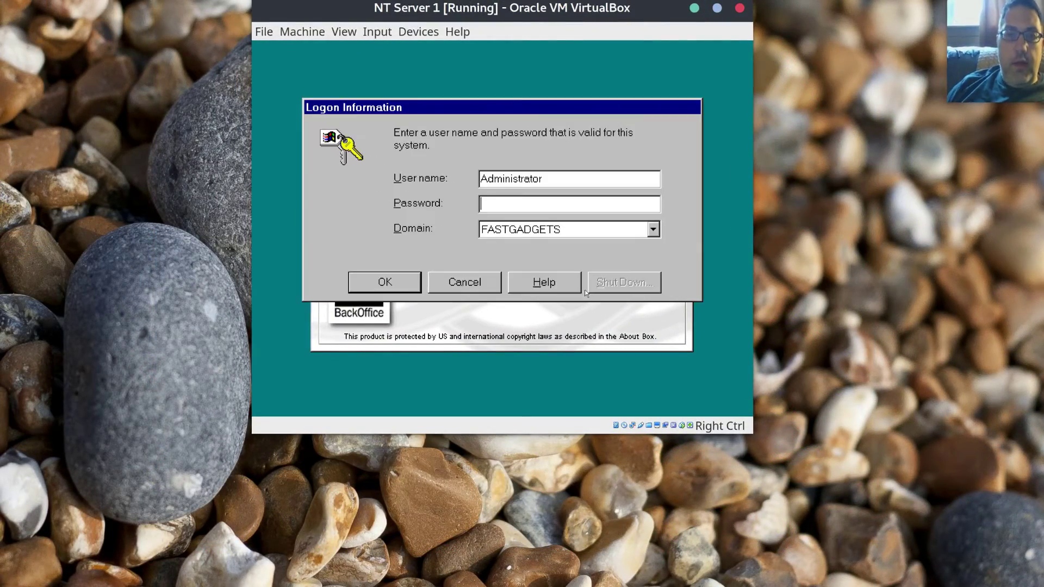
{"action": "type", "text": "********"}
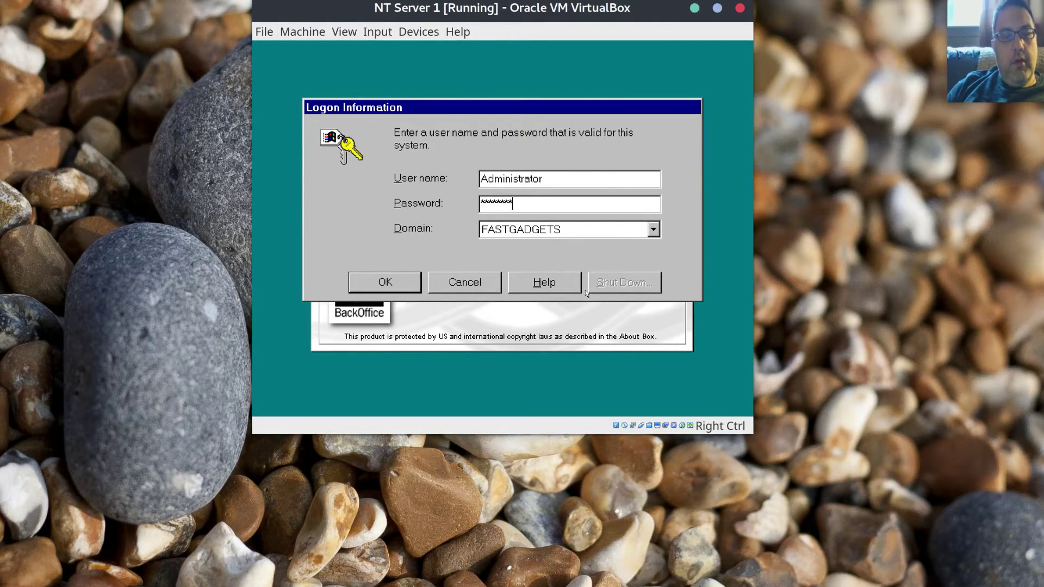
{"action": "key", "text": "Return"}
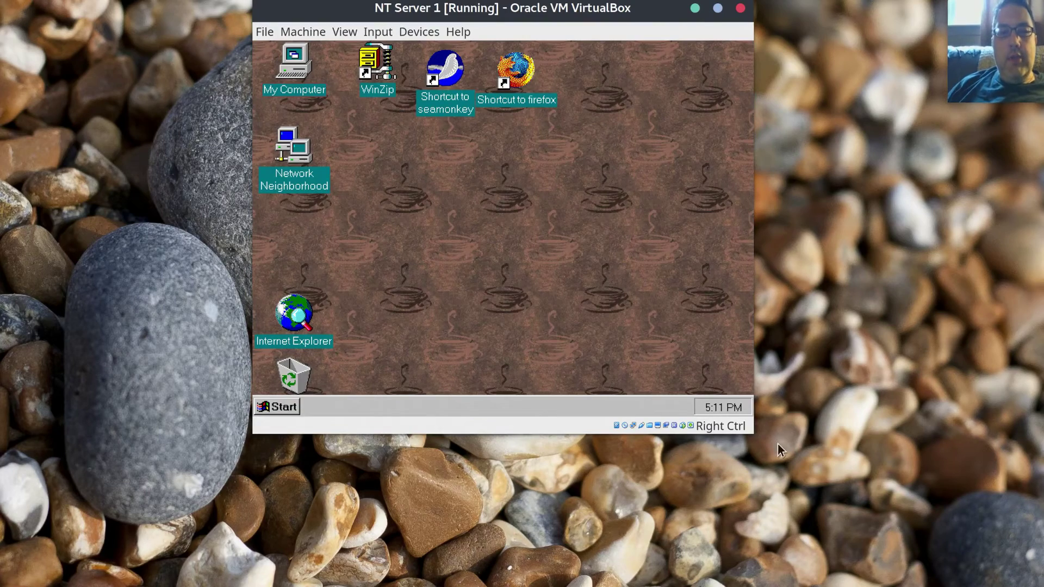
Enlarge the VM window and set the guest's Display Properties desktop area to 1280 by 960.
{"action": "left_click_drag", "start_coordinate": [749, 434], "coordinate": [878, 527]}
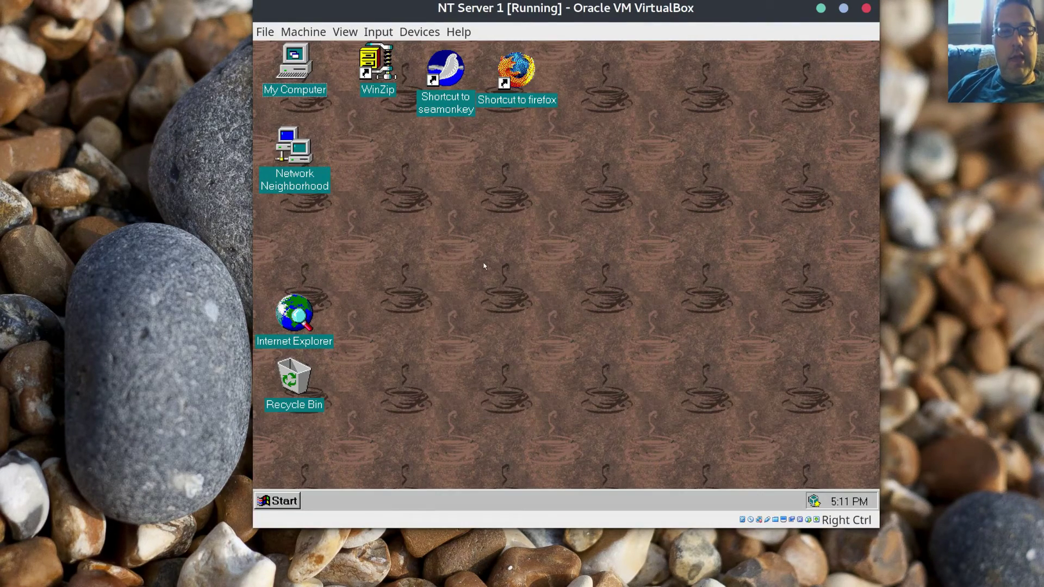
{"action": "right_click", "coordinate": [415, 178]}
{"action": "left_click", "coordinate": [484, 289]}
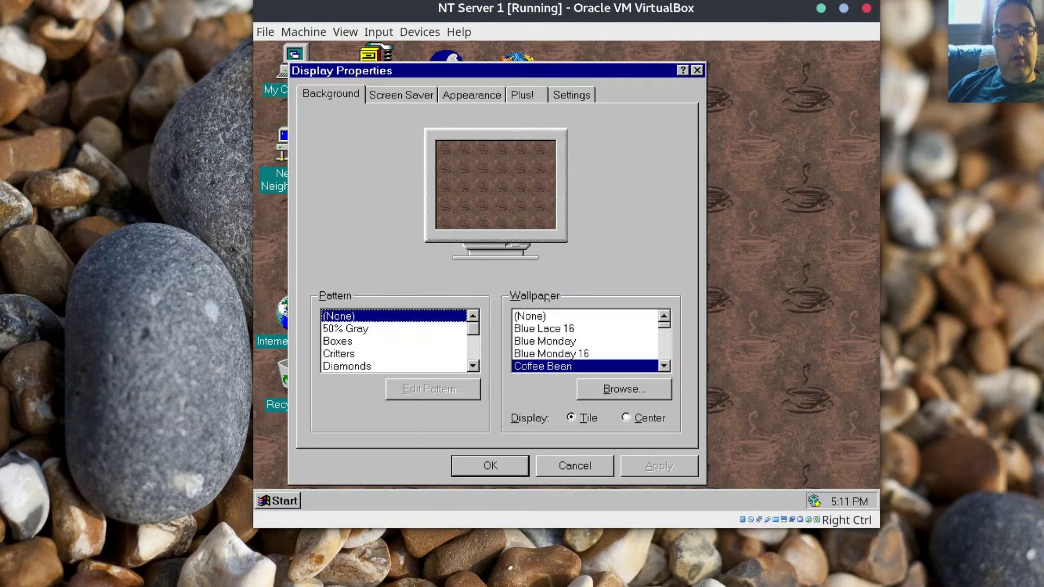
{"action": "left_click", "coordinate": [572, 96]}
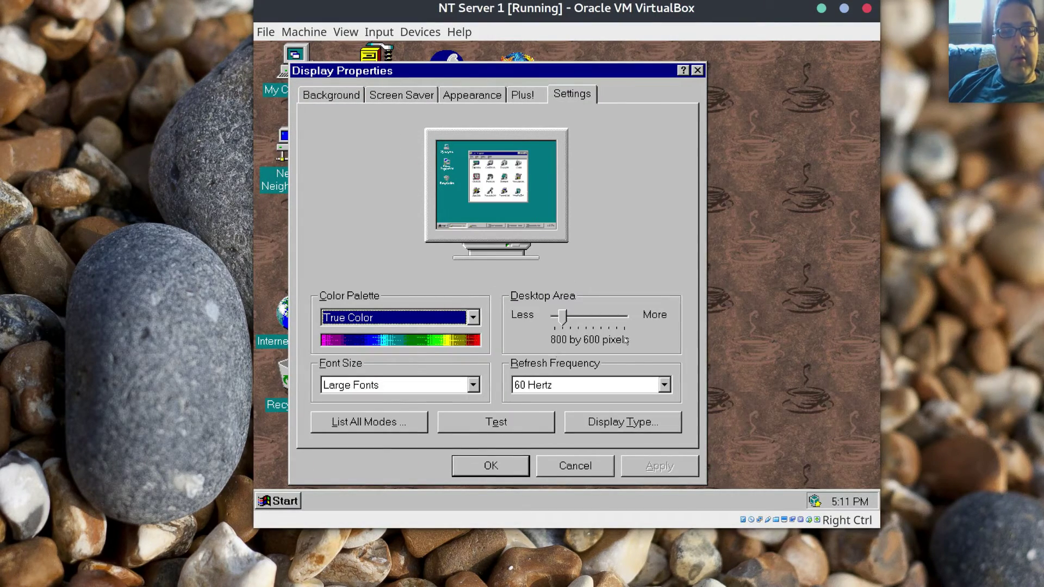
{"action": "left_click_drag", "start_coordinate": [565, 321], "coordinate": [588, 322]}
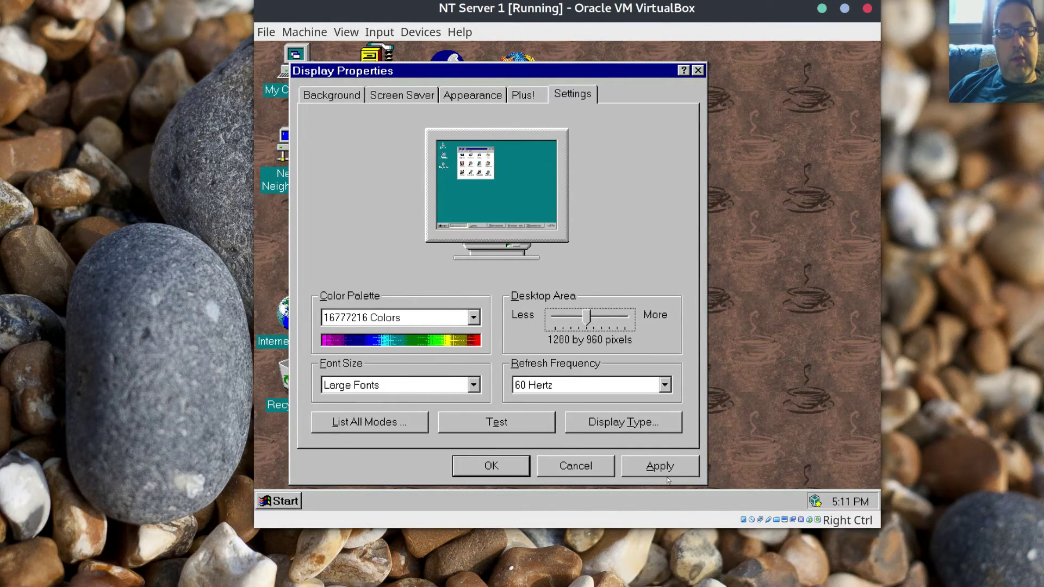
{"action": "left_click", "coordinate": [665, 474]}
{"action": "left_click", "coordinate": [547, 317]}
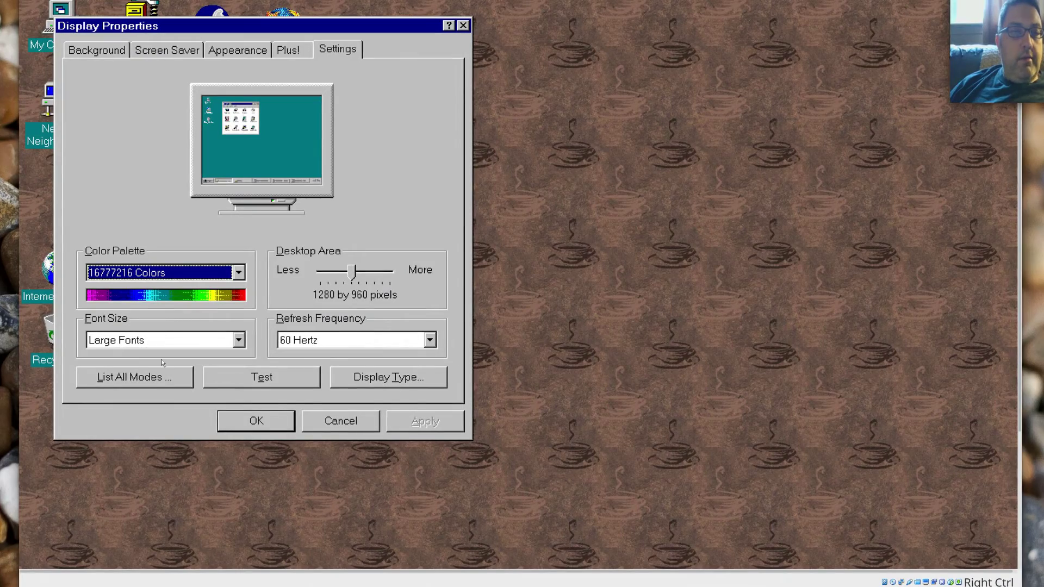
{"action": "left_click", "coordinate": [268, 420]}
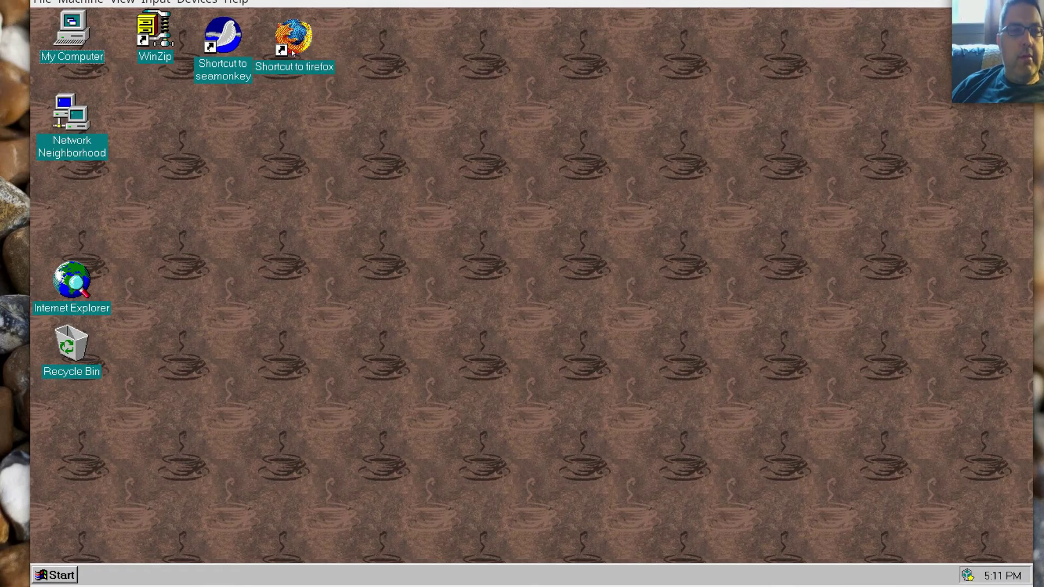
Move the firefox and seamonkey shortcut icons rightward on the guest desktop.
{"action": "left_click_drag", "start_coordinate": [292, 53], "coordinate": [312, 56]}
{"action": "left_click", "coordinate": [210, 50]}
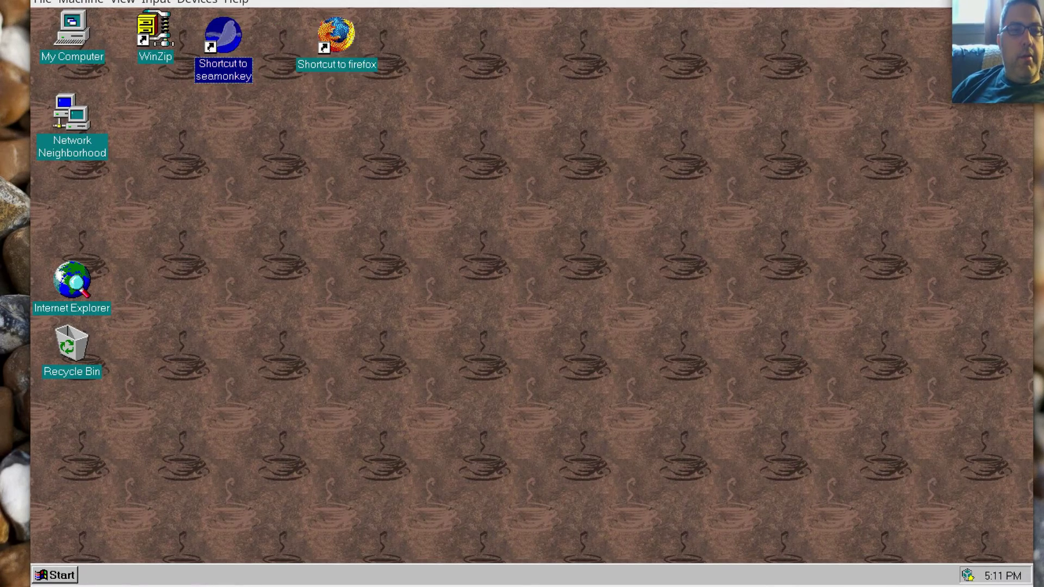
{"action": "left_click_drag", "start_coordinate": [247, 41], "coordinate": [247, 41]}
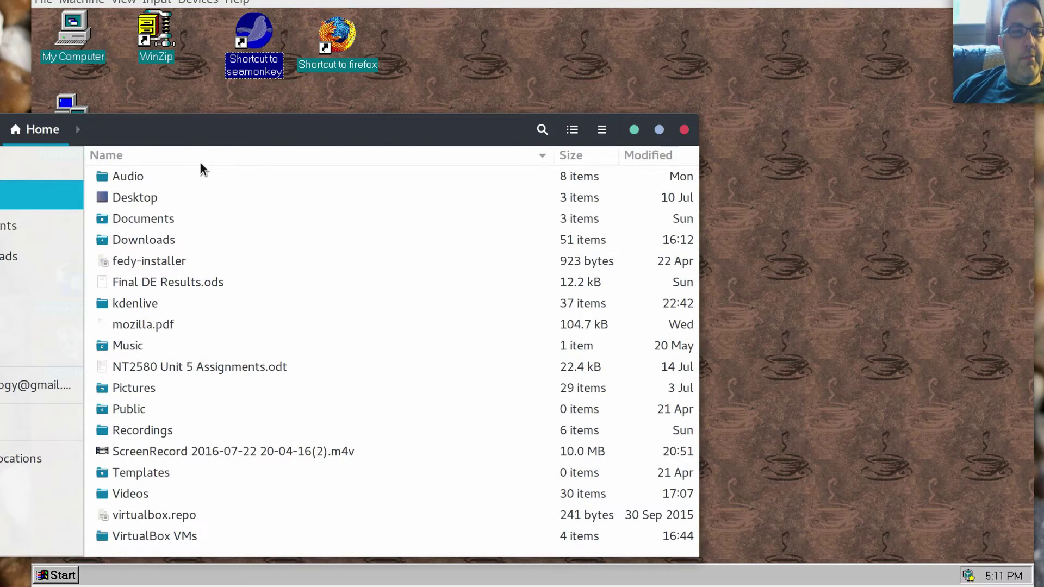
Open Documents › FastGadgets › Docs in Files and drag Possible cpus and their benchmarks.odt onto the VM window.
{"action": "left_click_drag", "start_coordinate": [207, 143], "coordinate": [249, 202]}
{"action": "key", "text": "XF86MonBrightnessDown"}
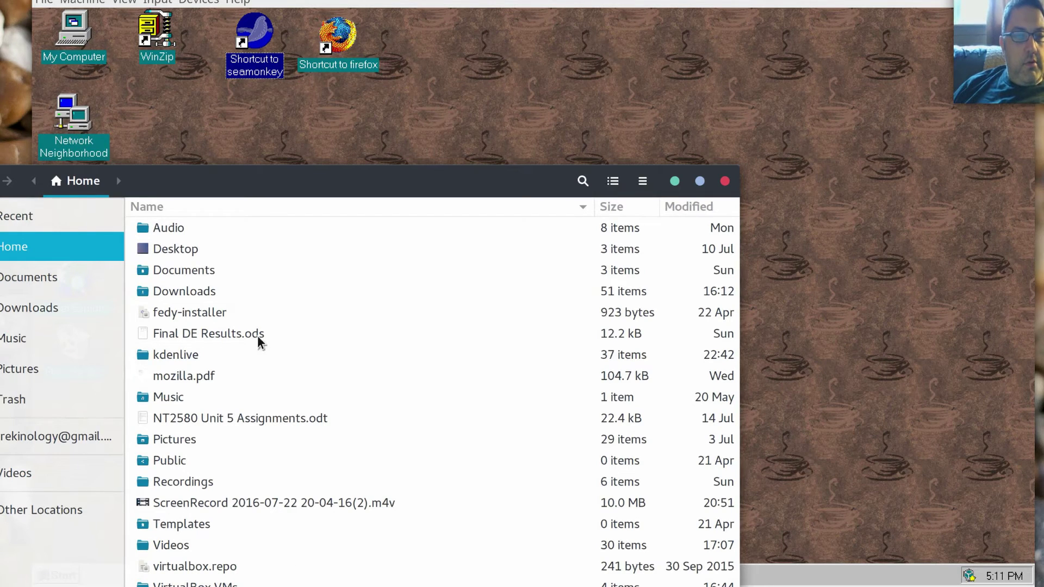
{"action": "left_click", "coordinate": [163, 272]}
{"action": "double_click", "coordinate": [163, 271]}
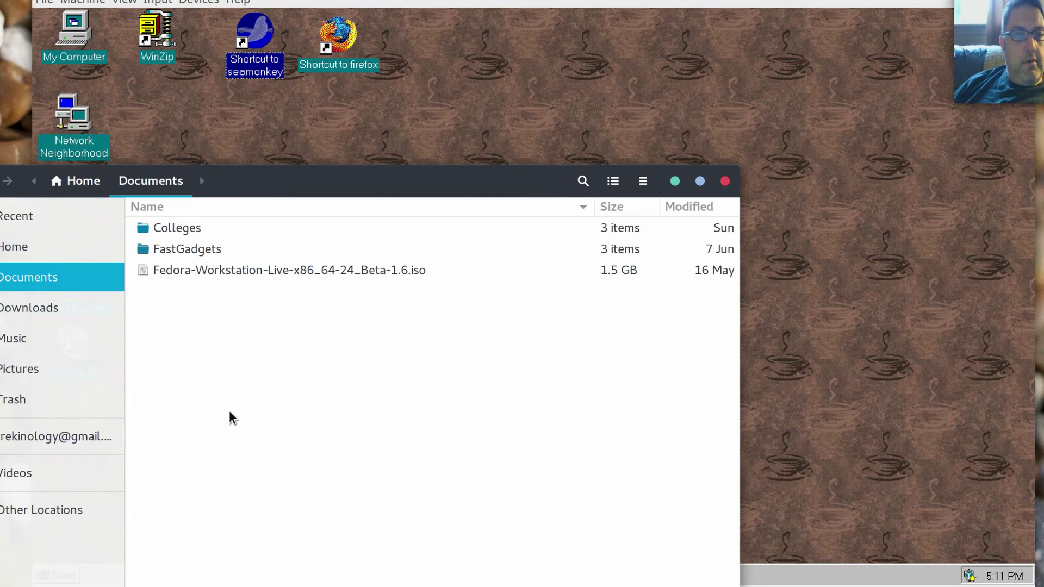
{"action": "left_click", "coordinate": [200, 250]}
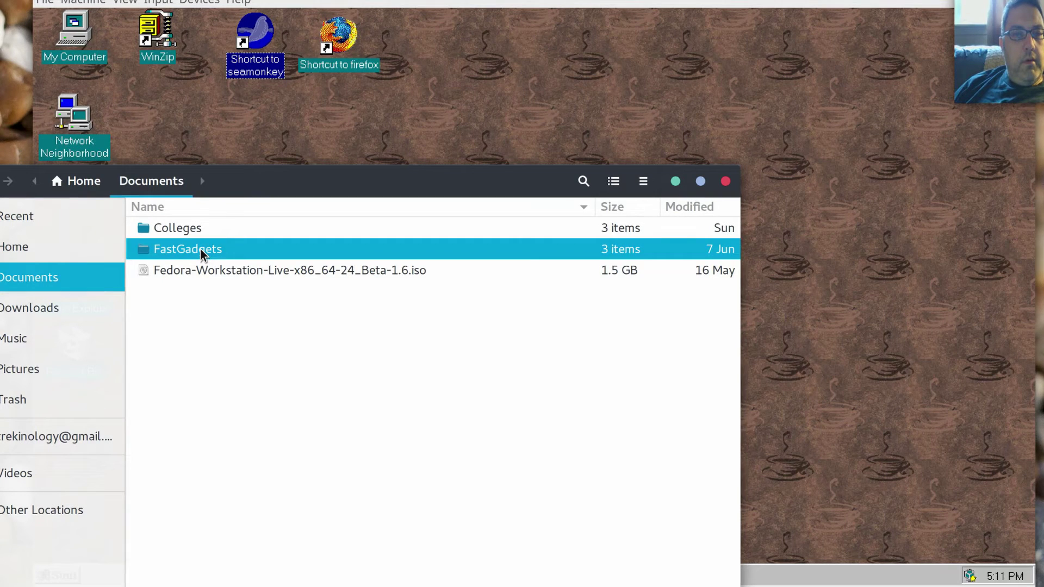
{"action": "double_click", "coordinate": [200, 249]}
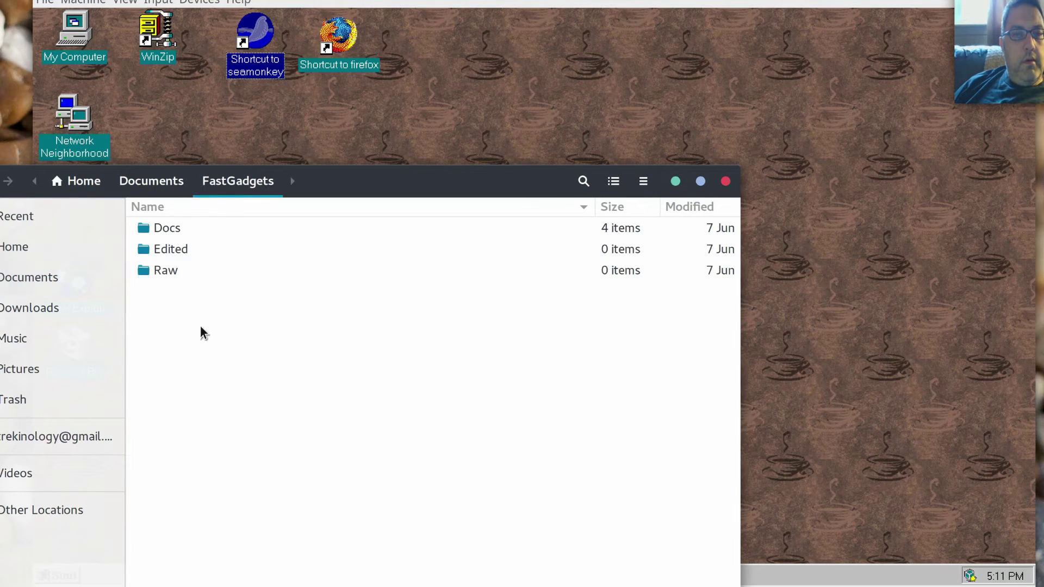
{"action": "double_click", "coordinate": [175, 227]}
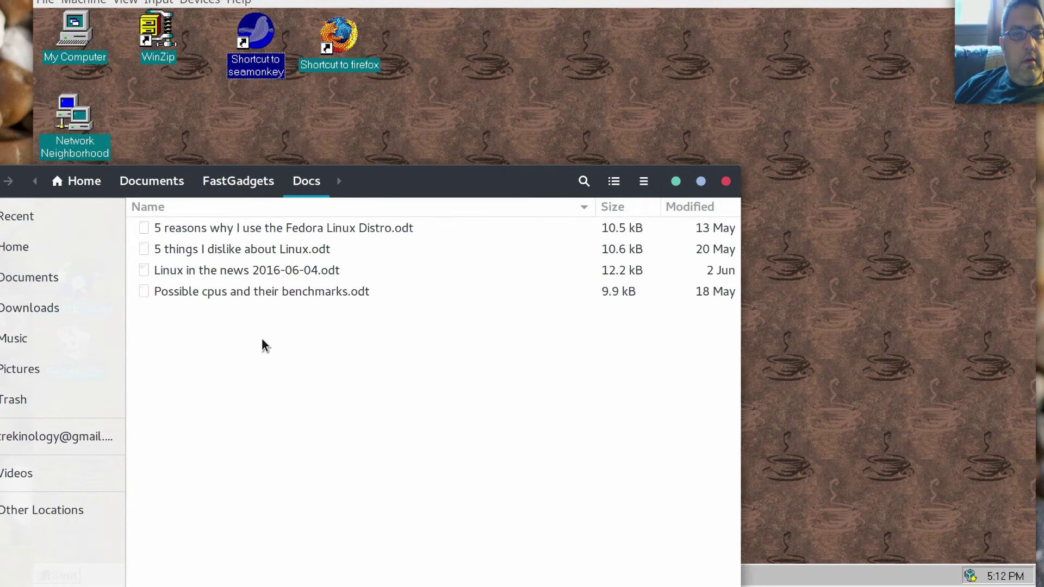
{"action": "left_click_drag", "start_coordinate": [270, 298], "coordinate": [739, 67]}
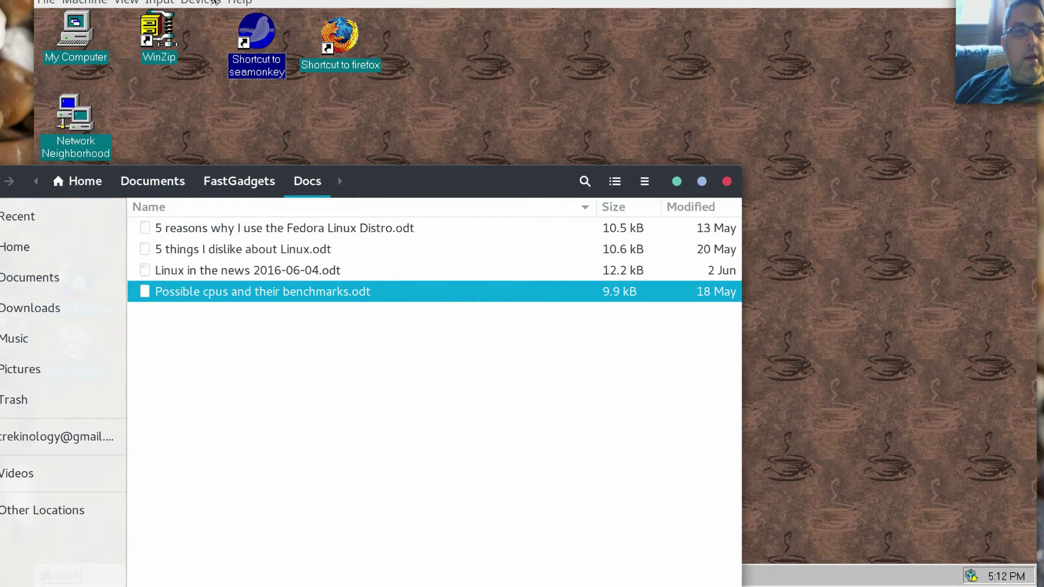
{"action": "left_click", "coordinate": [158, 3]}
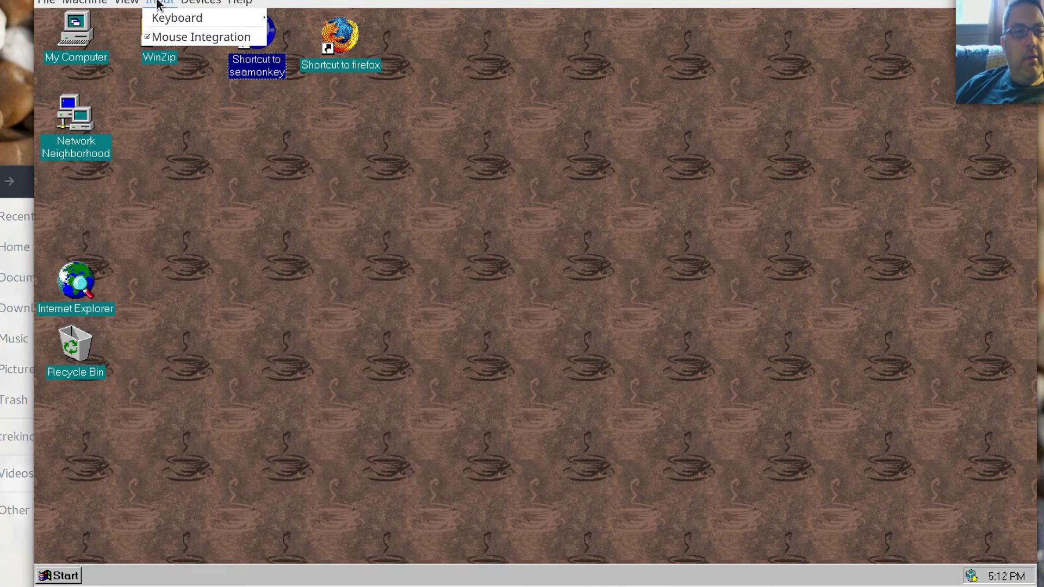
Set drag and drop to Bidirectional and drag the benchmarks file onto the NT desktop again.
{"action": "mouse_move", "coordinate": [220, 15]}
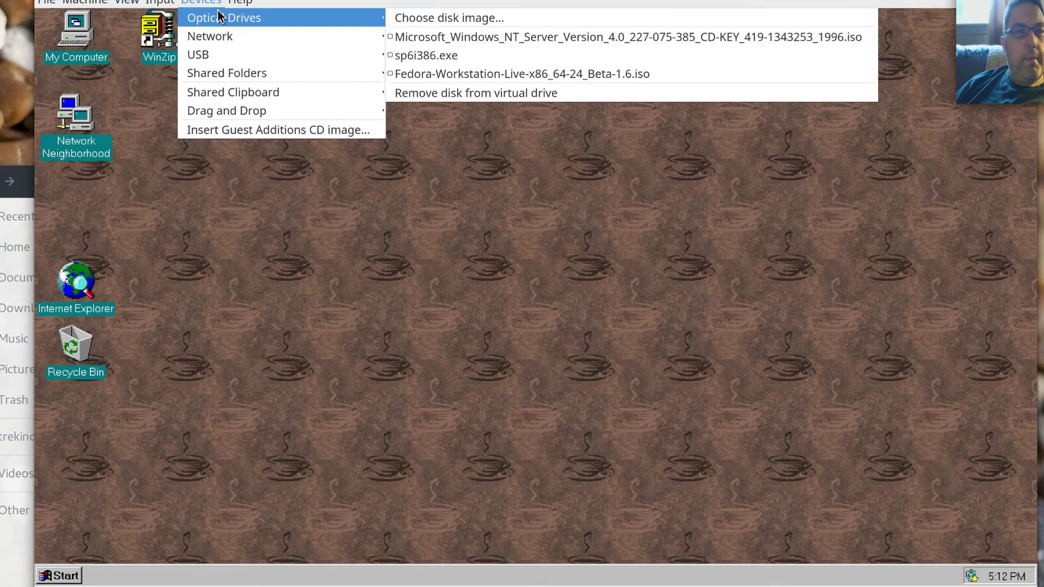
{"action": "mouse_move", "coordinate": [103, 3]}
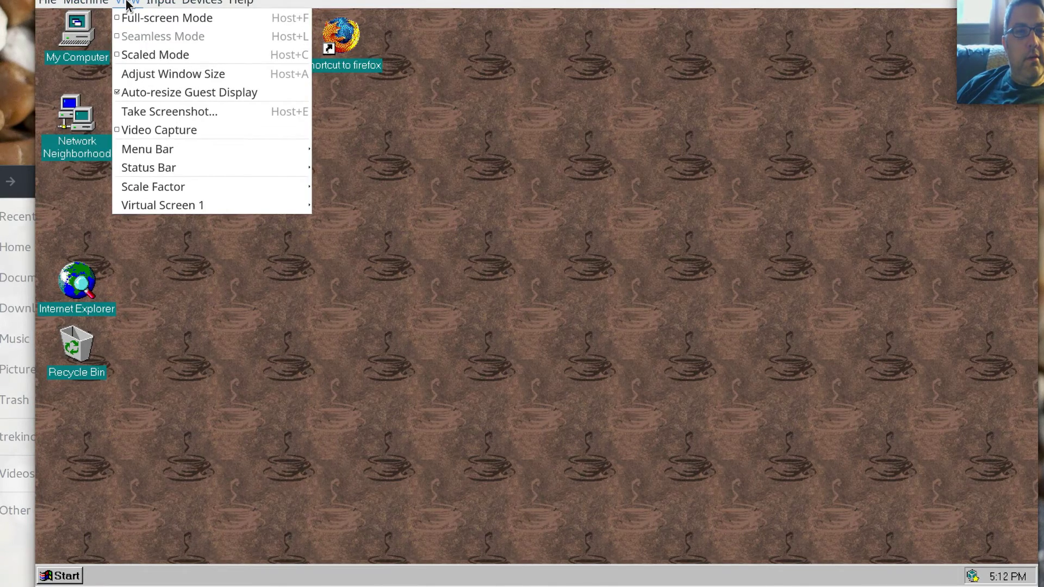
{"action": "mouse_move", "coordinate": [167, 2]}
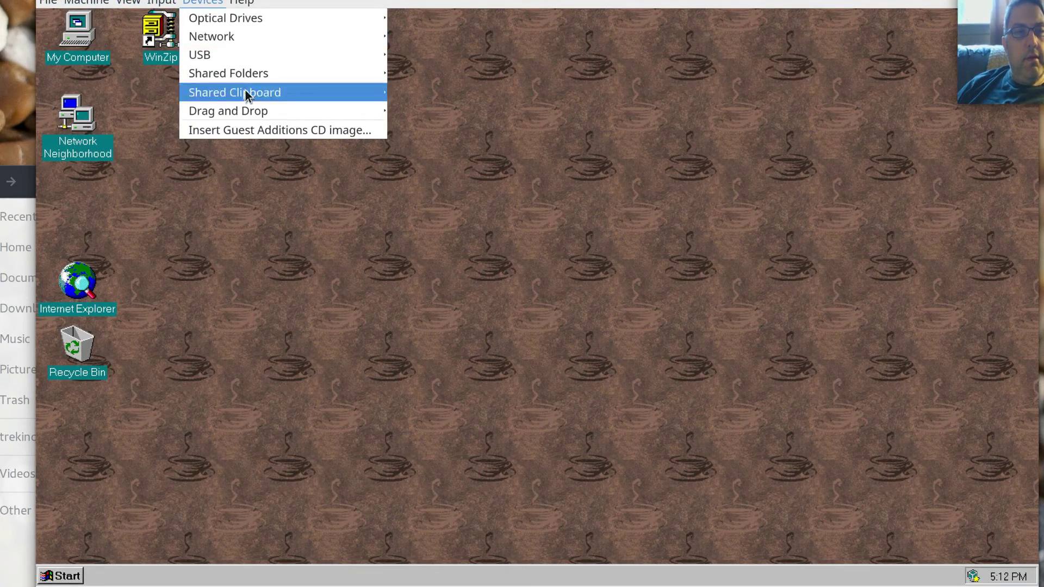
{"action": "mouse_move", "coordinate": [253, 119]}
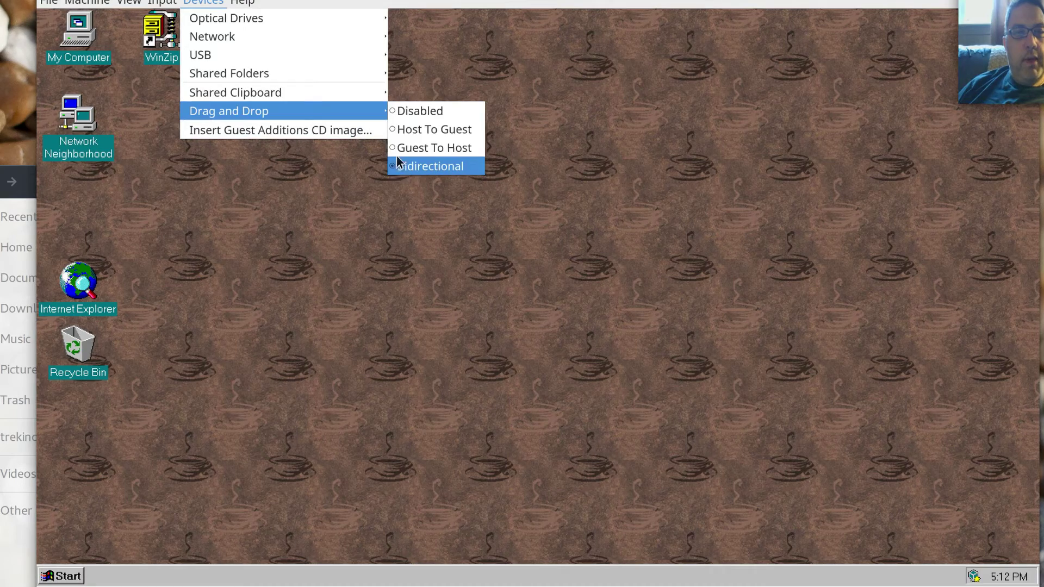
{"action": "left_click", "coordinate": [403, 129]}
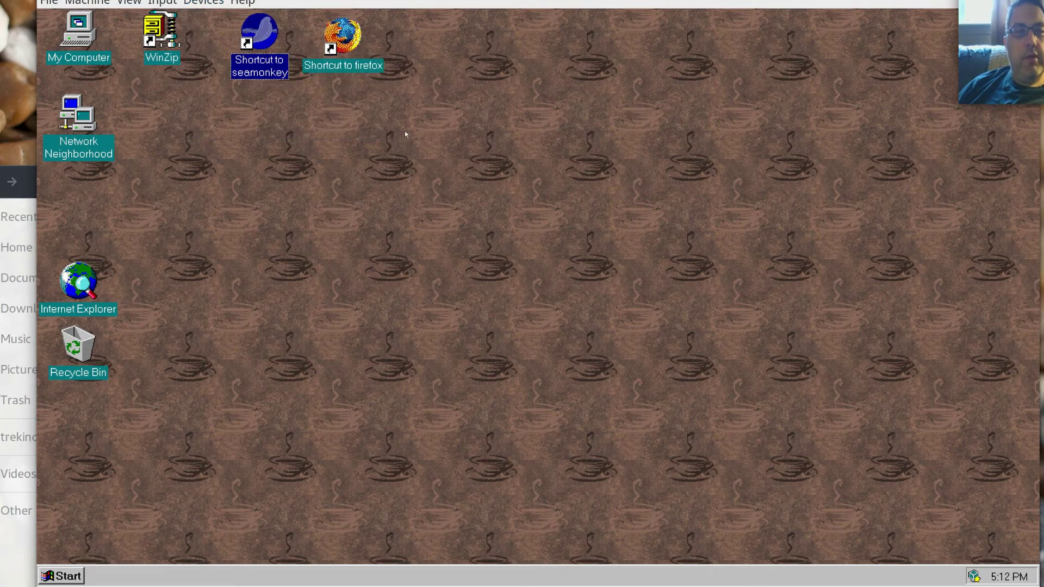
{"action": "left_click", "coordinate": [15, 172]}
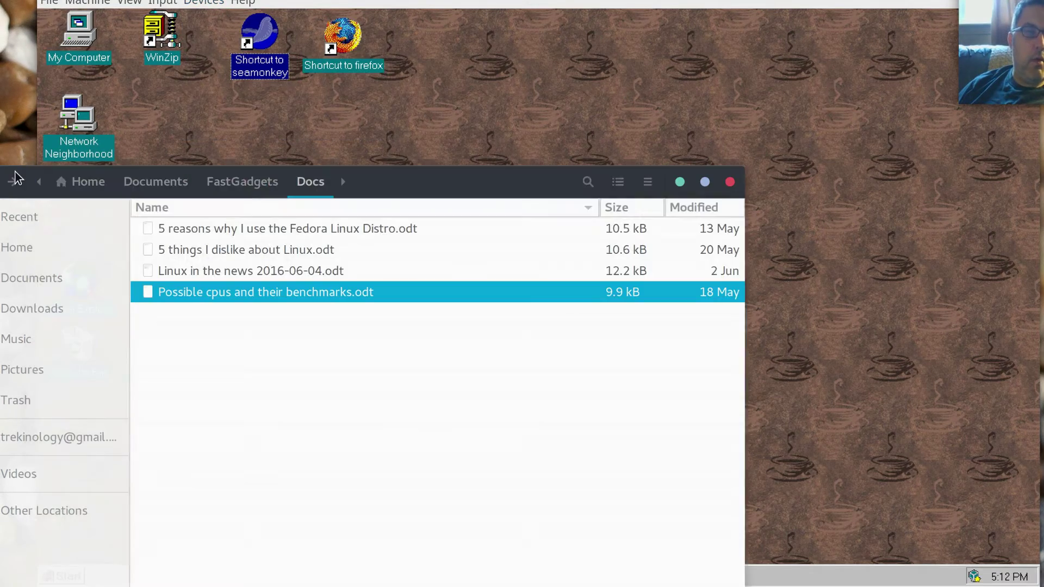
{"action": "left_click_drag", "start_coordinate": [156, 299], "coordinate": [598, 71]}
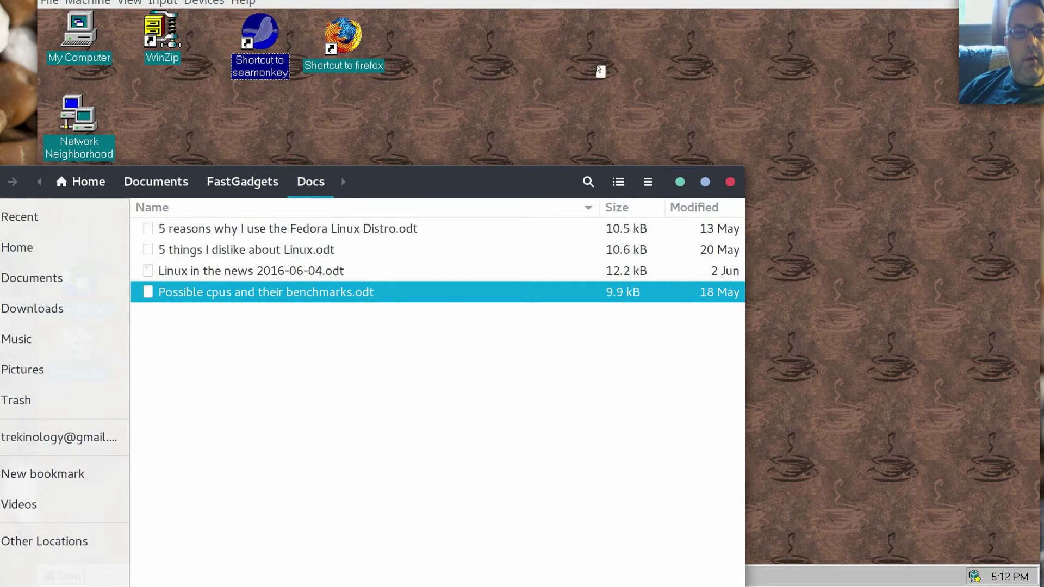
Bring NT Server 1 forward and navigate the Devices menu toward Shared Folders.
{"action": "left_click", "coordinate": [205, 3]}
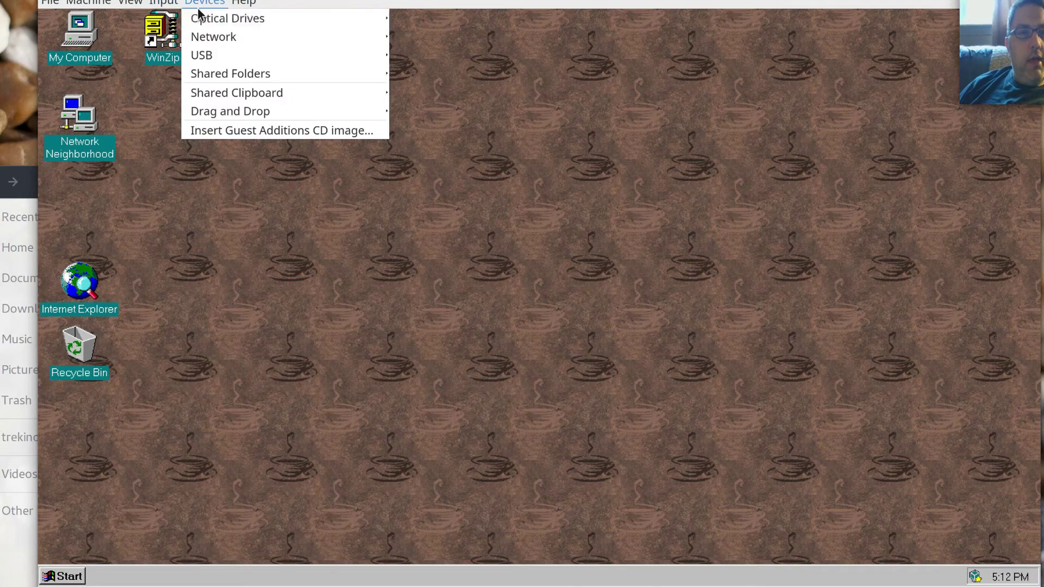
{"action": "mouse_move", "coordinate": [199, 12]}
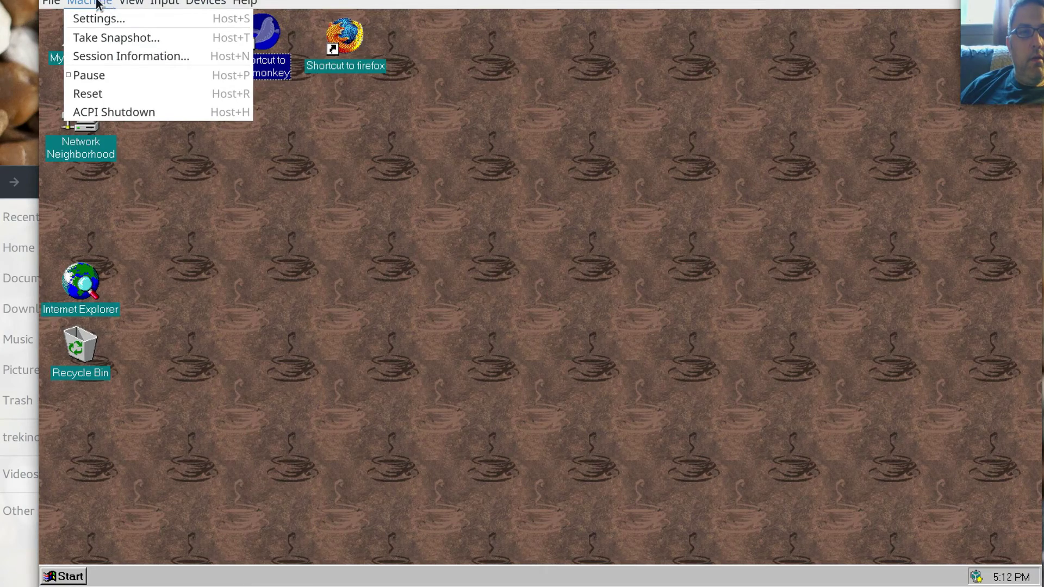
{"action": "mouse_move", "coordinate": [53, 3]}
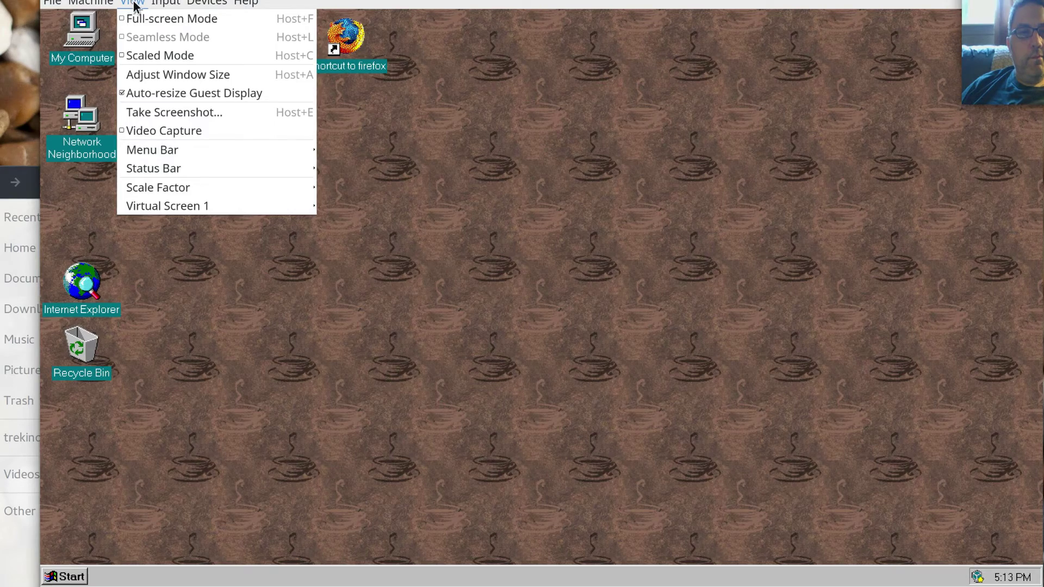
{"action": "mouse_move", "coordinate": [165, 4]}
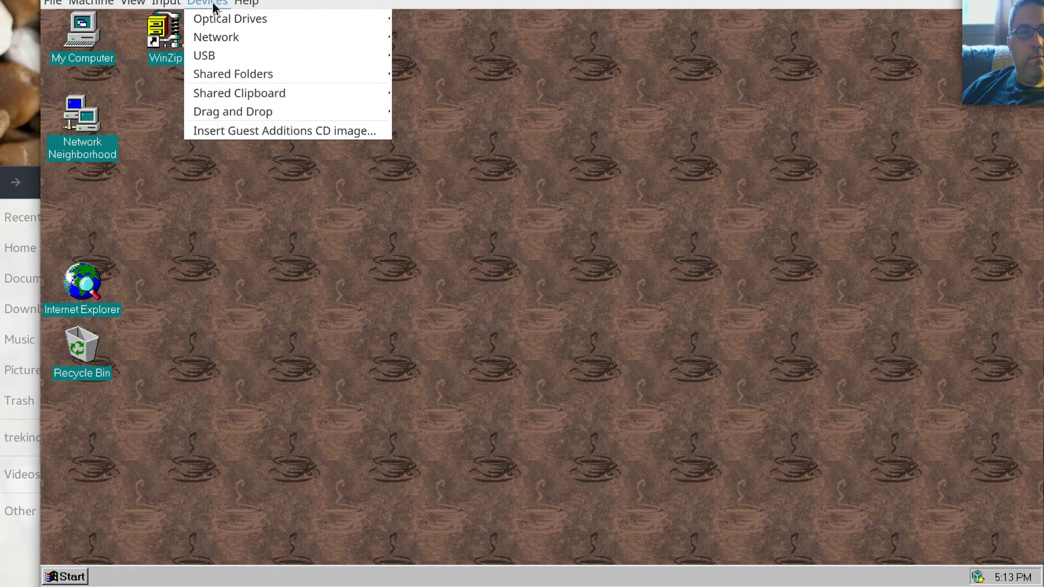
Open Shared Folders Settings and select the auto-mounted, full-access Downloads machine folder.
{"action": "mouse_move", "coordinate": [234, 73]}
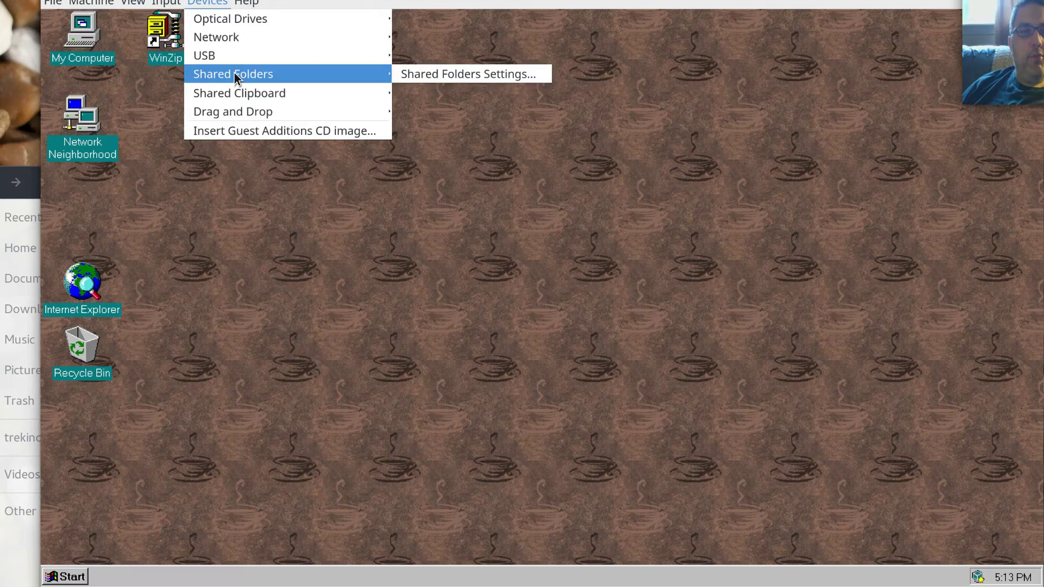
{"action": "left_click", "coordinate": [463, 74]}
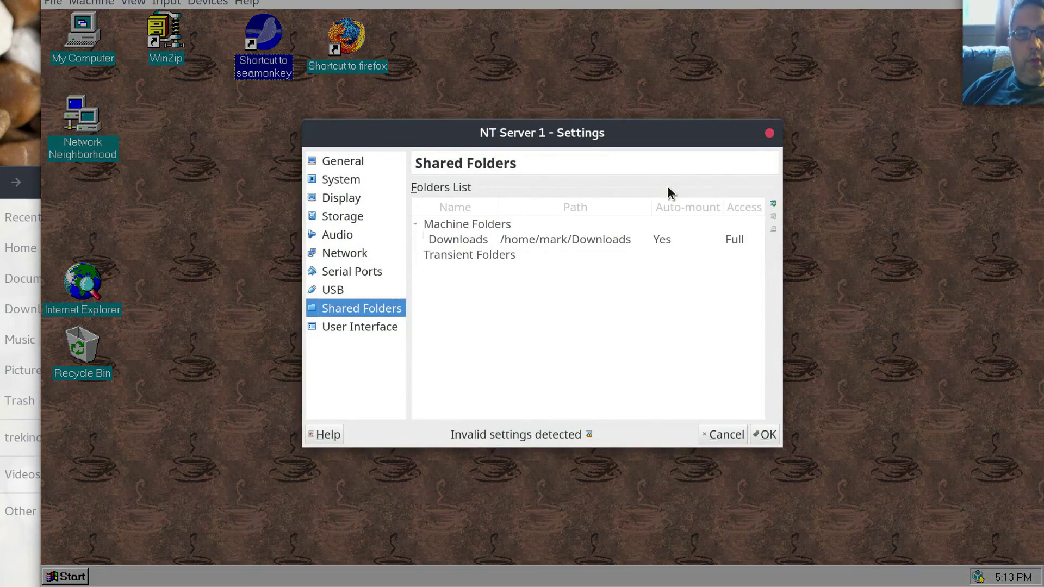
{"action": "left_click", "coordinate": [556, 243]}
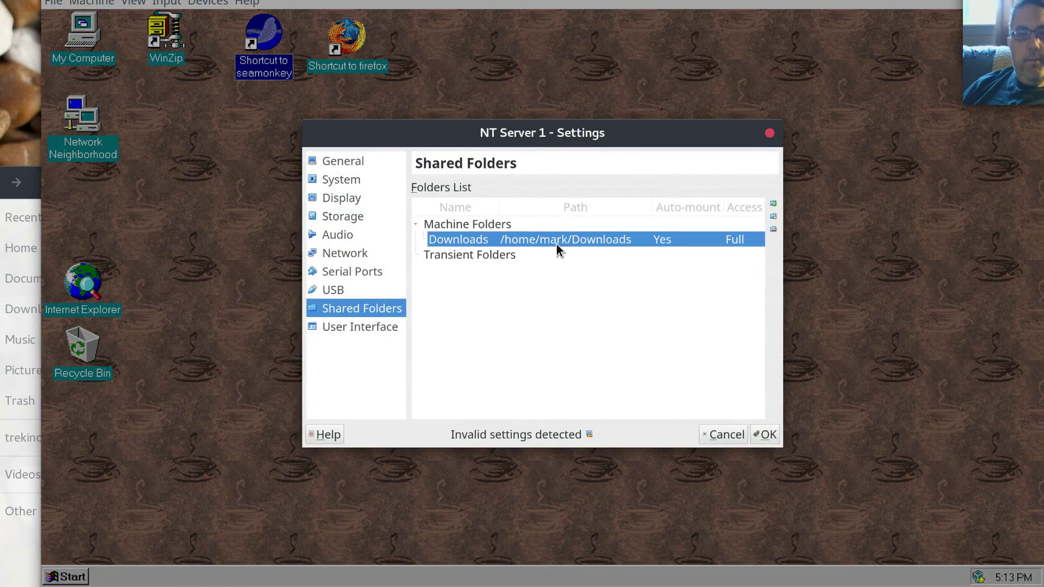
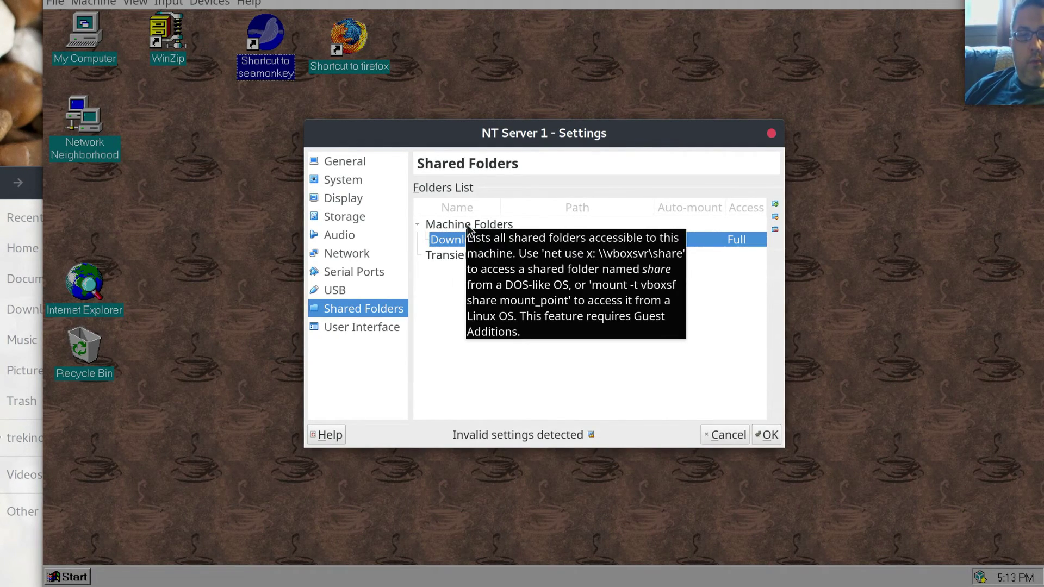
Confirm the Downloads shared-folder settings and bring up the NT guest's Start menu.
{"action": "left_click", "coordinate": [767, 435]}
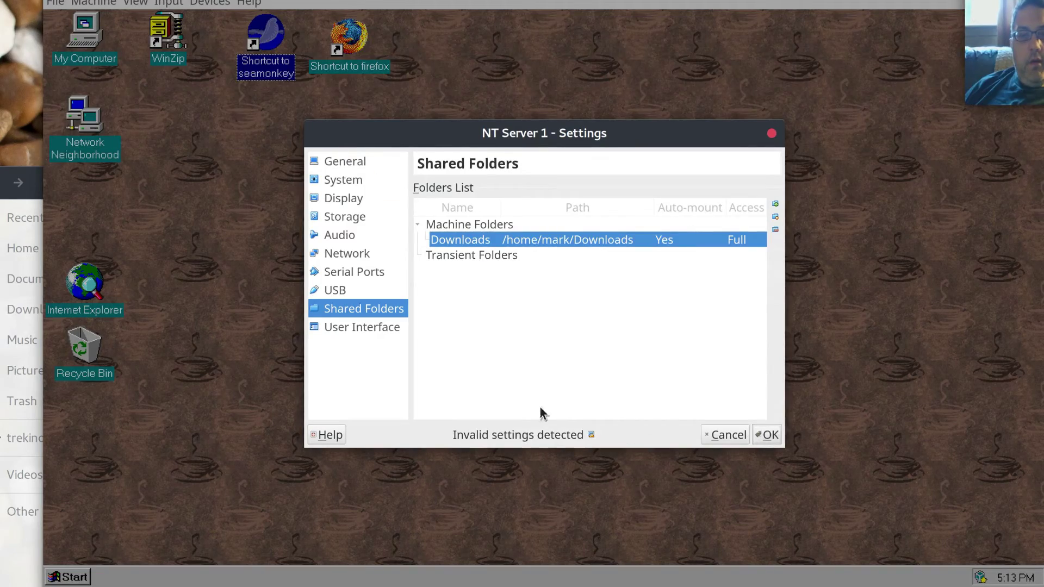
{"action": "left_click", "coordinate": [68, 577]}
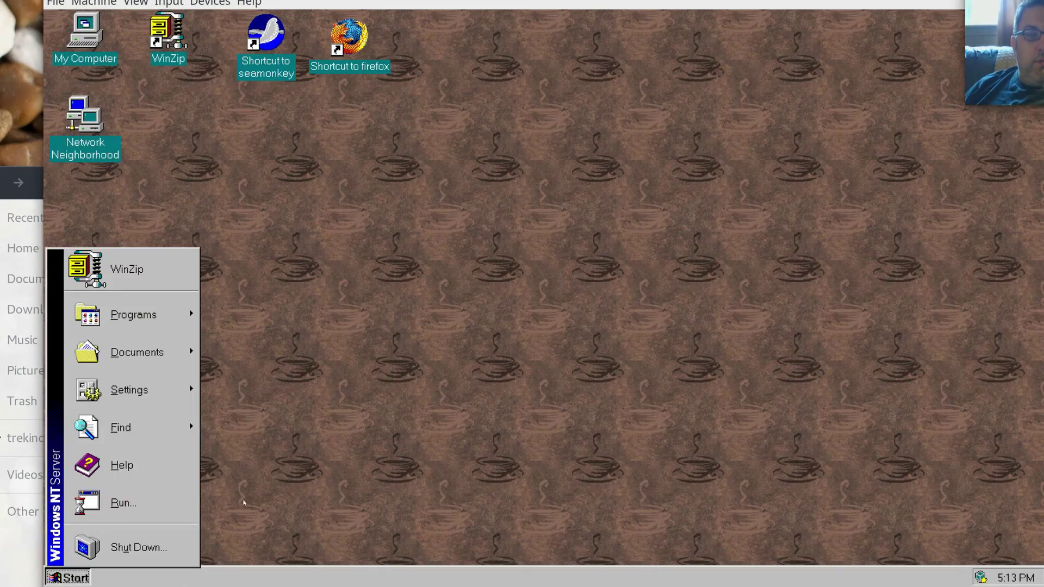
Launch cmd from Run and ping vboxsvr, which fails with Bad IP address.
{"action": "left_click", "coordinate": [117, 503]}
{"action": "type", "text": "cmd"}
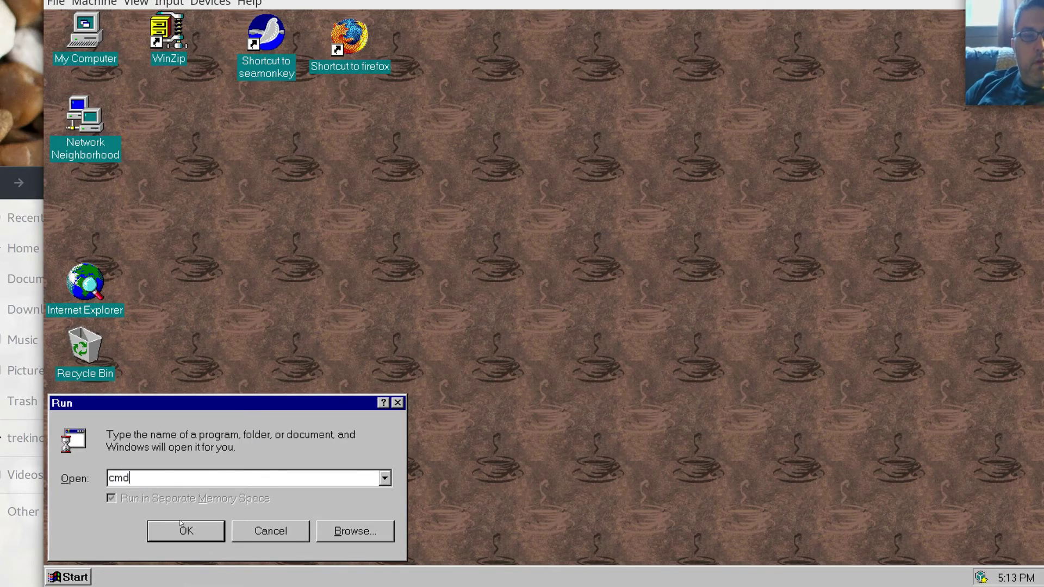
{"action": "key", "text": "Return"}
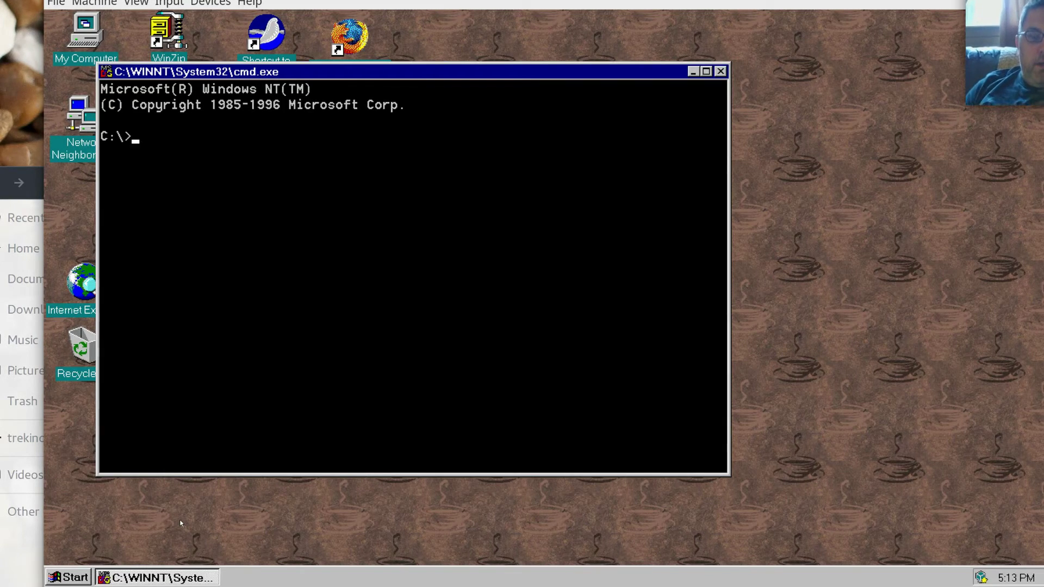
{"action": "type", "text": "ping "}
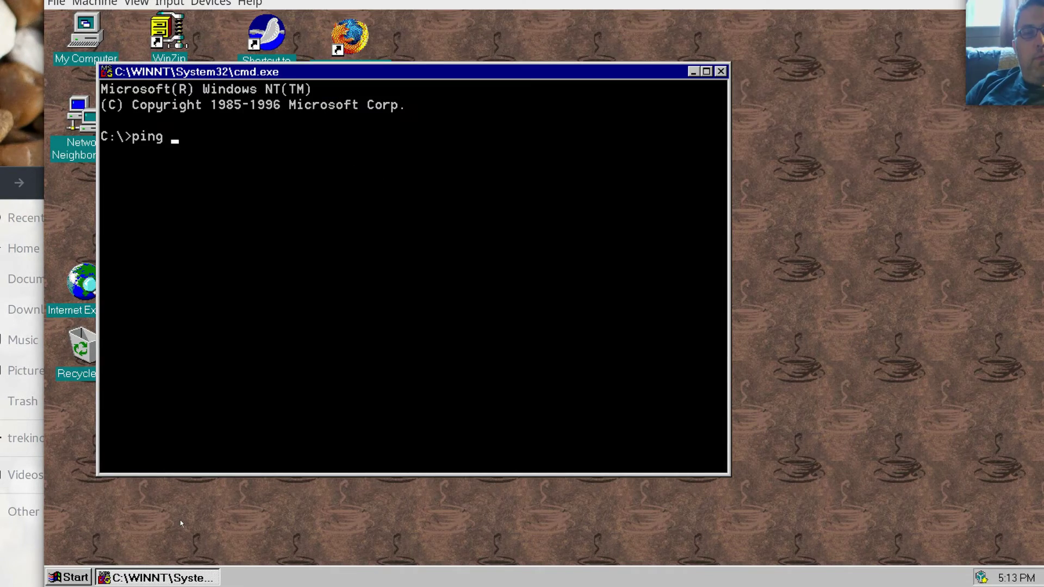
{"action": "type", "text": "vboxsvr"}
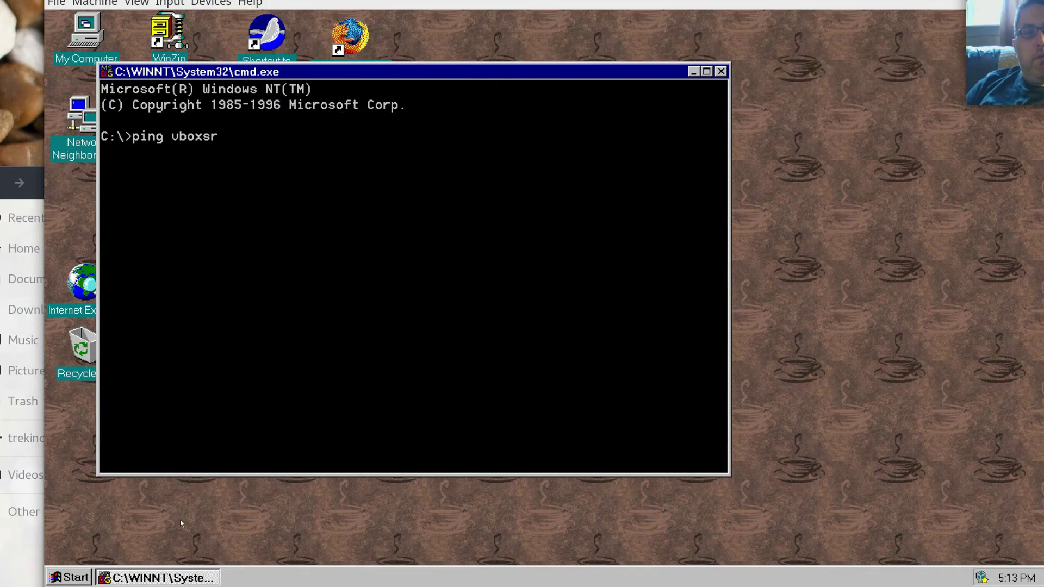
{"action": "key", "text": "Return"}
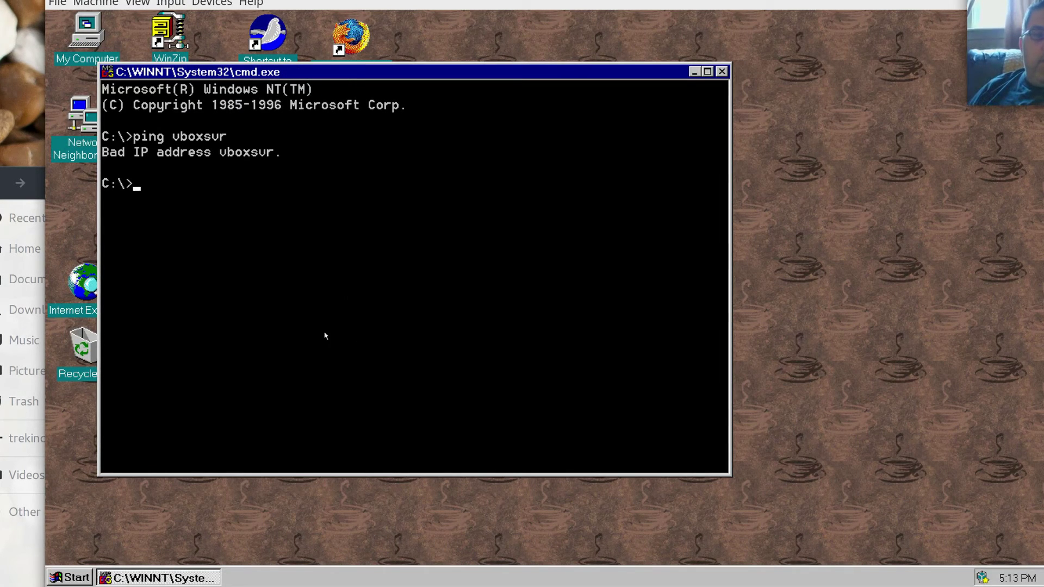
Move the console aside and run ipconfig, showing the guest address 192.168.1.101.
{"action": "left_click_drag", "start_coordinate": [382, 74], "coordinate": [565, 100]}
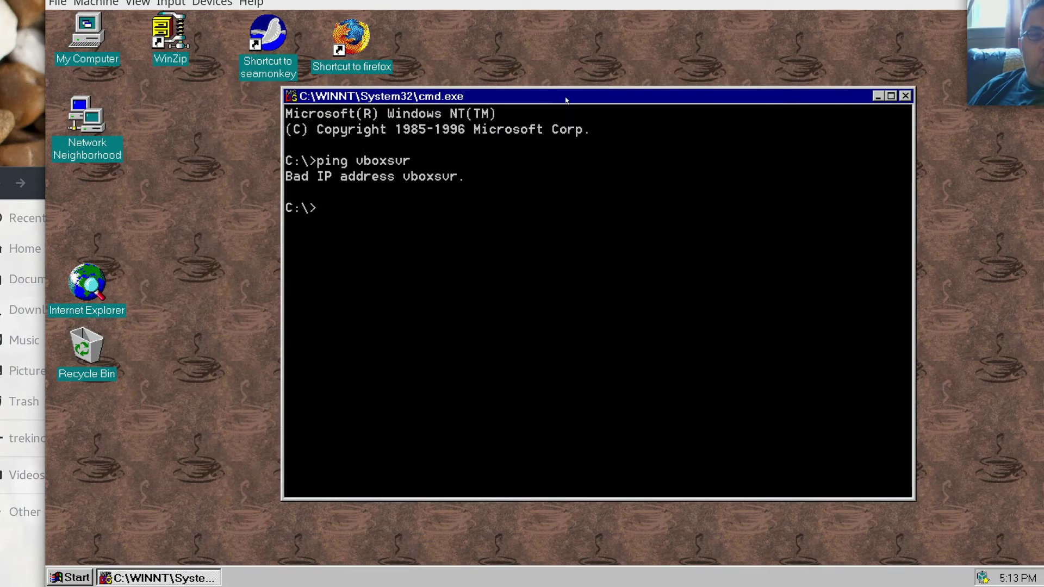
{"action": "type", "text": "pconfig"}
{"action": "key", "text": "Return"}
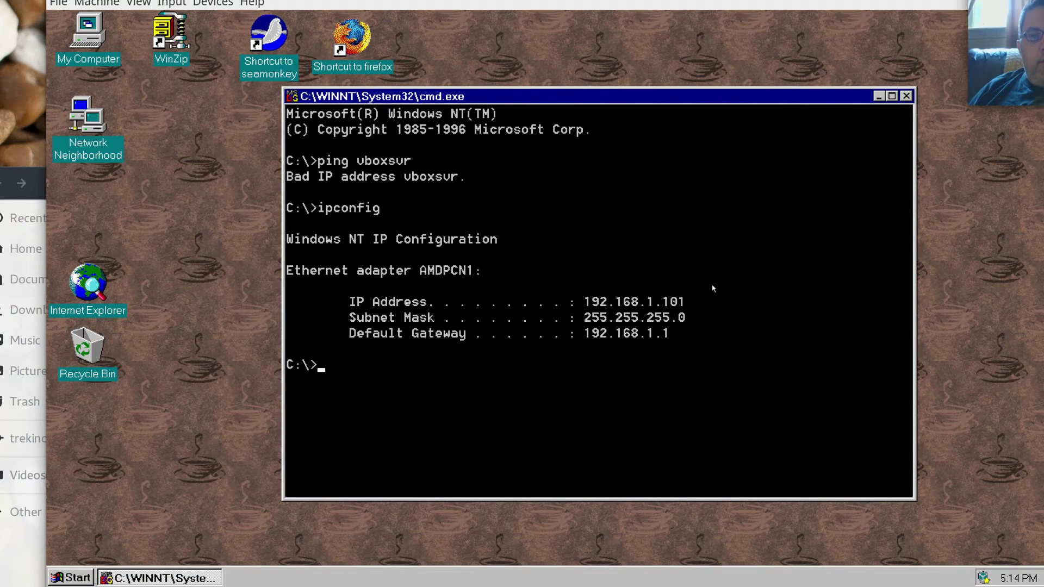
Launch Internet Service Manager from Programs > Microsoft Internet Server.
{"action": "left_click", "coordinate": [70, 577]}
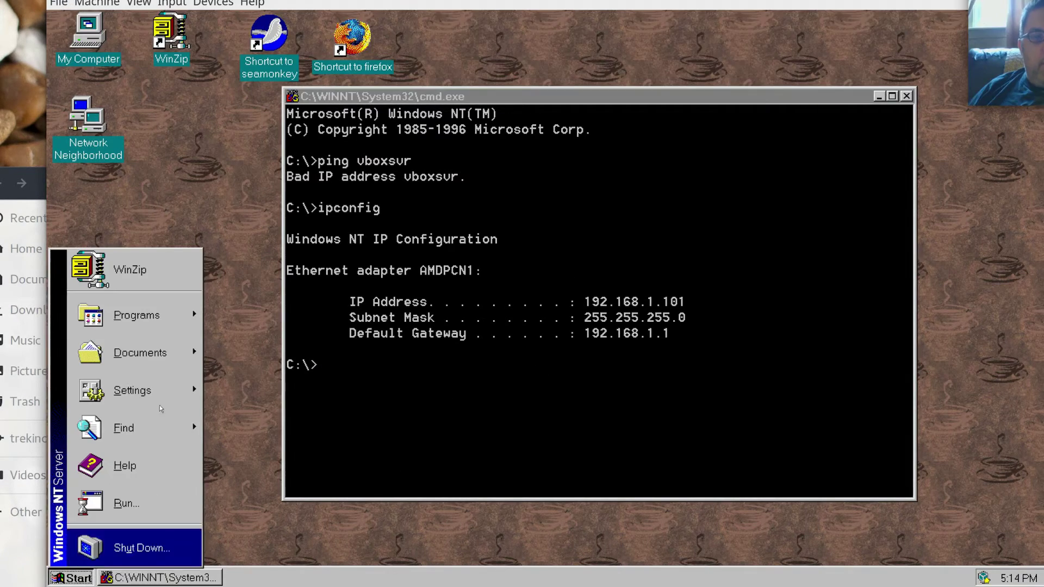
{"action": "mouse_move", "coordinate": [147, 326]}
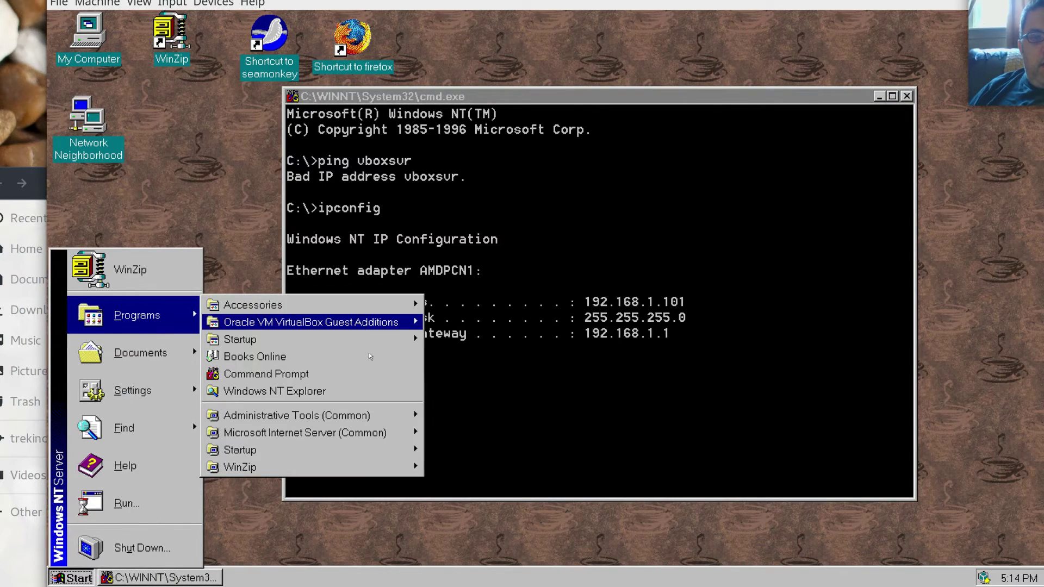
{"action": "mouse_move", "coordinate": [363, 419]}
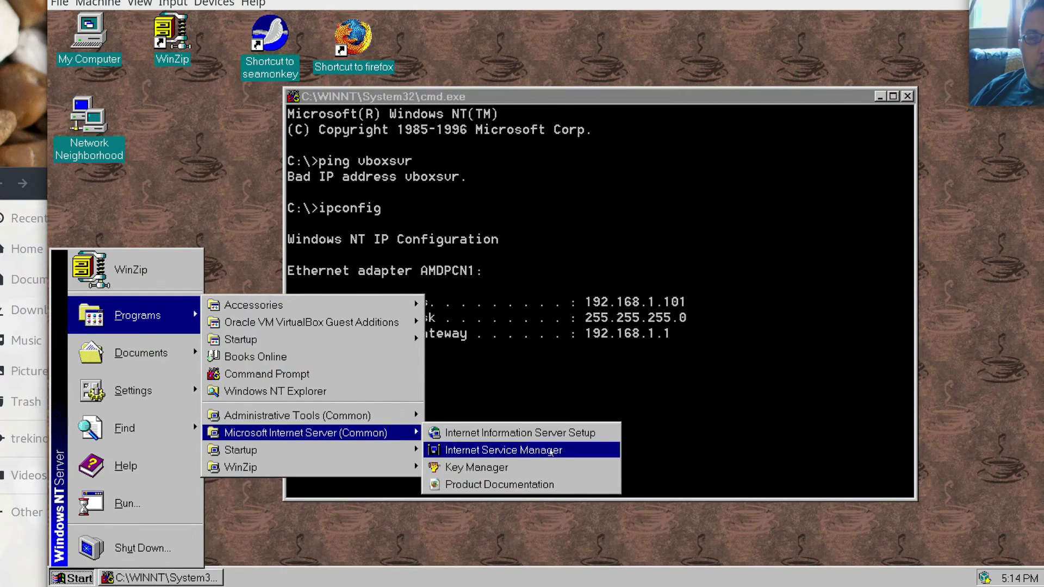
{"action": "left_click", "coordinate": [548, 451]}
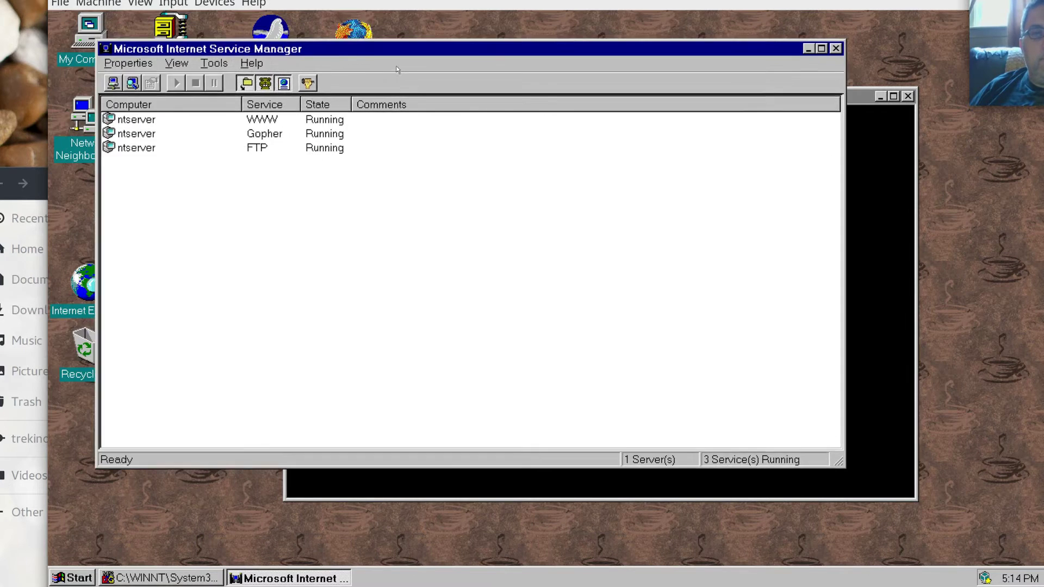
Review the FTP service's welcome message, directory, logging and access-control settings, then close them.
{"action": "left_click", "coordinate": [197, 163]}
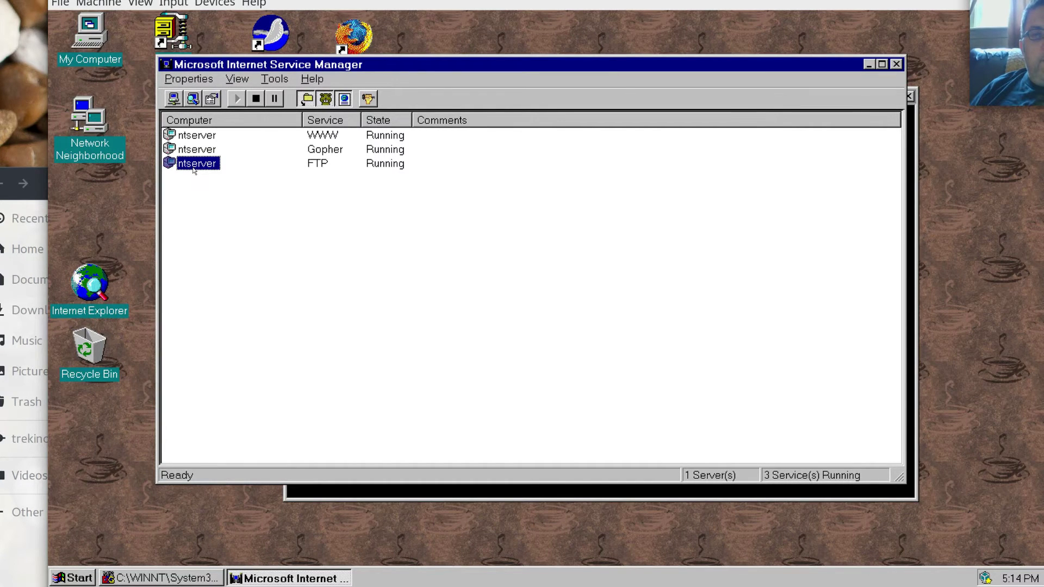
{"action": "double_click", "coordinate": [193, 165]}
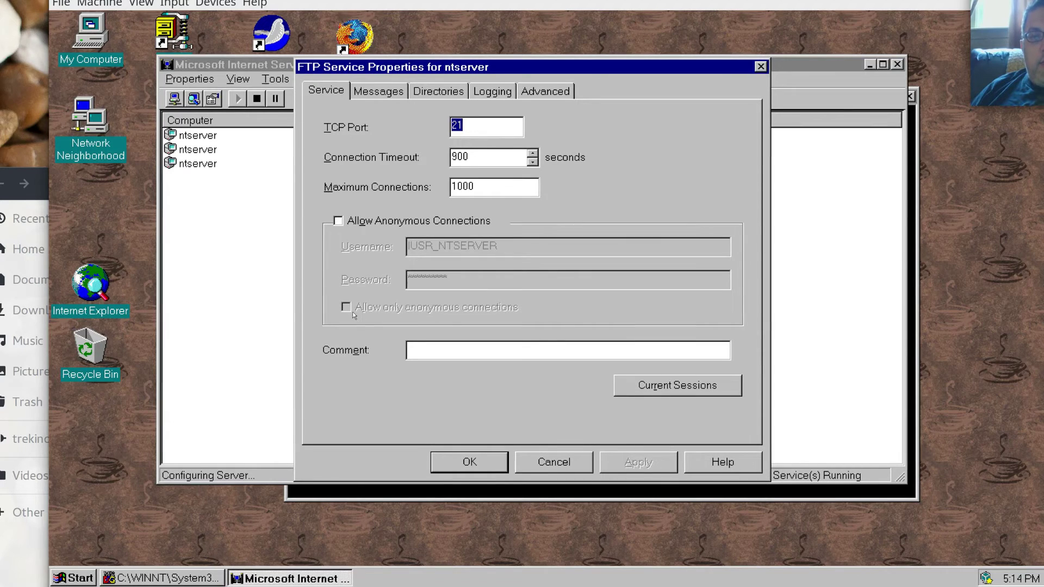
{"action": "left_click", "coordinate": [386, 96]}
{"action": "left_click", "coordinate": [448, 93]}
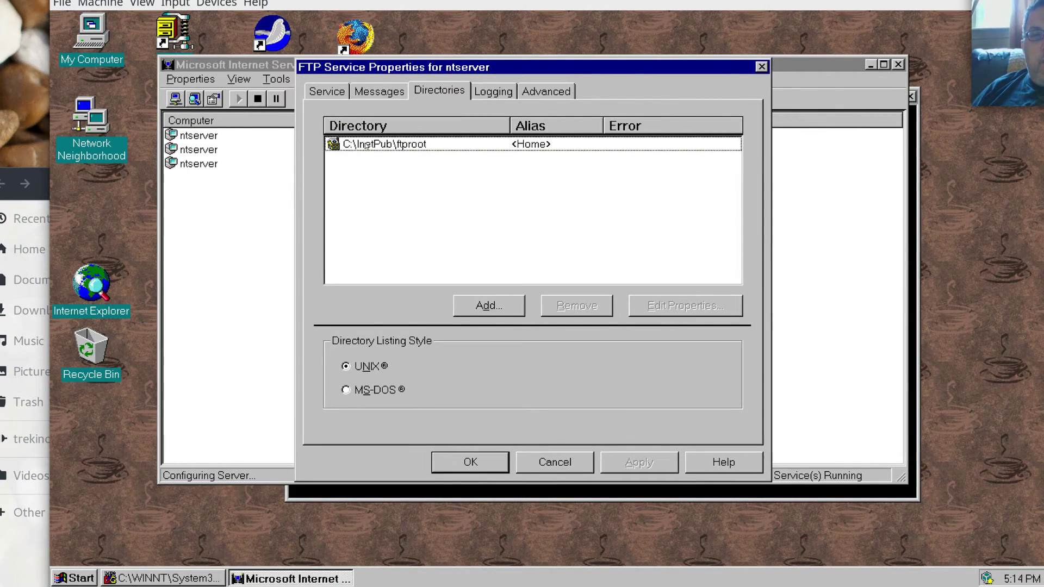
{"action": "left_click", "coordinate": [506, 93]}
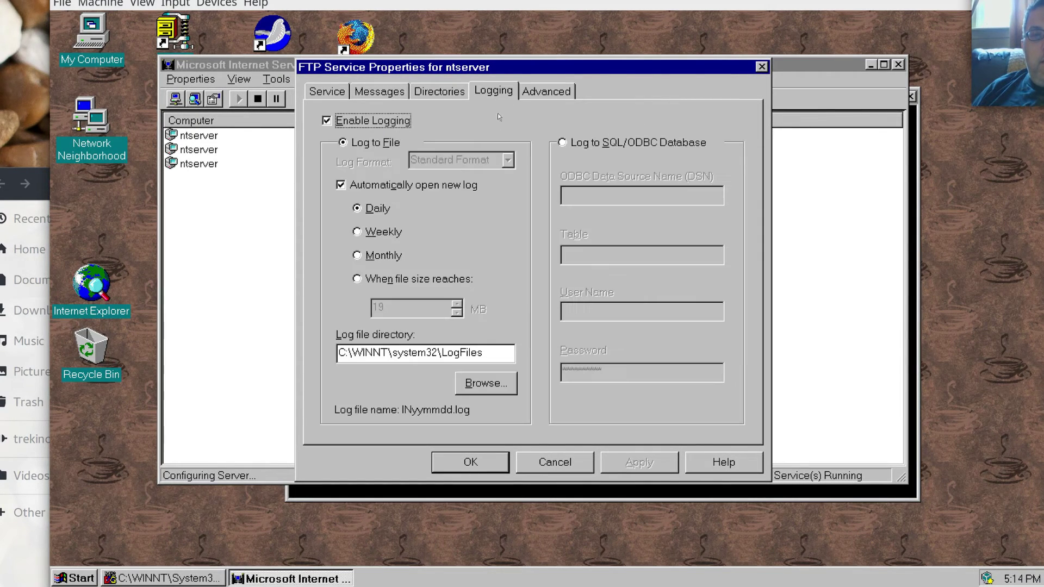
{"action": "left_click", "coordinate": [568, 92]}
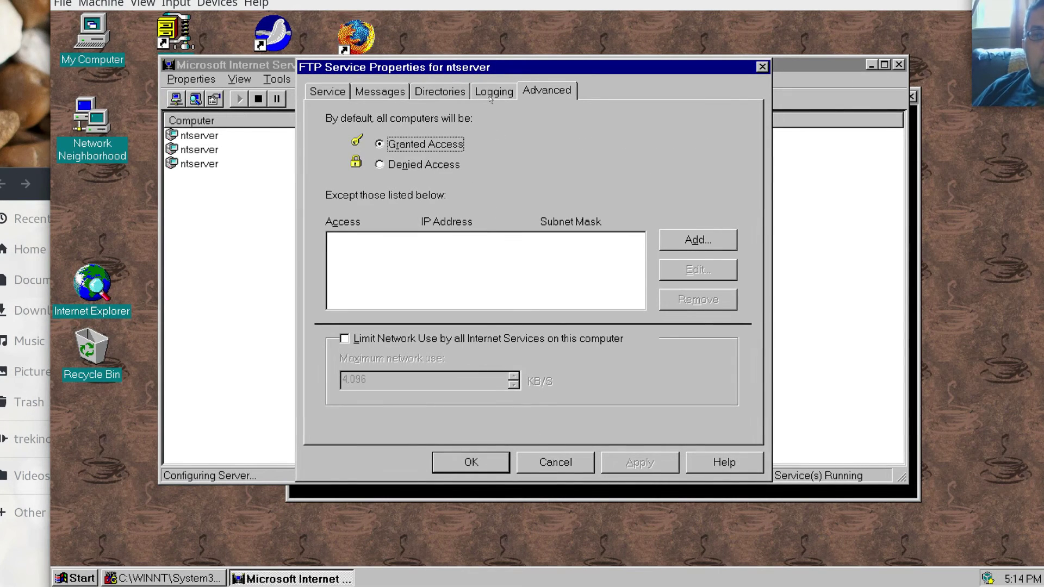
{"action": "left_click", "coordinate": [433, 93]}
{"action": "left_click", "coordinate": [572, 90]}
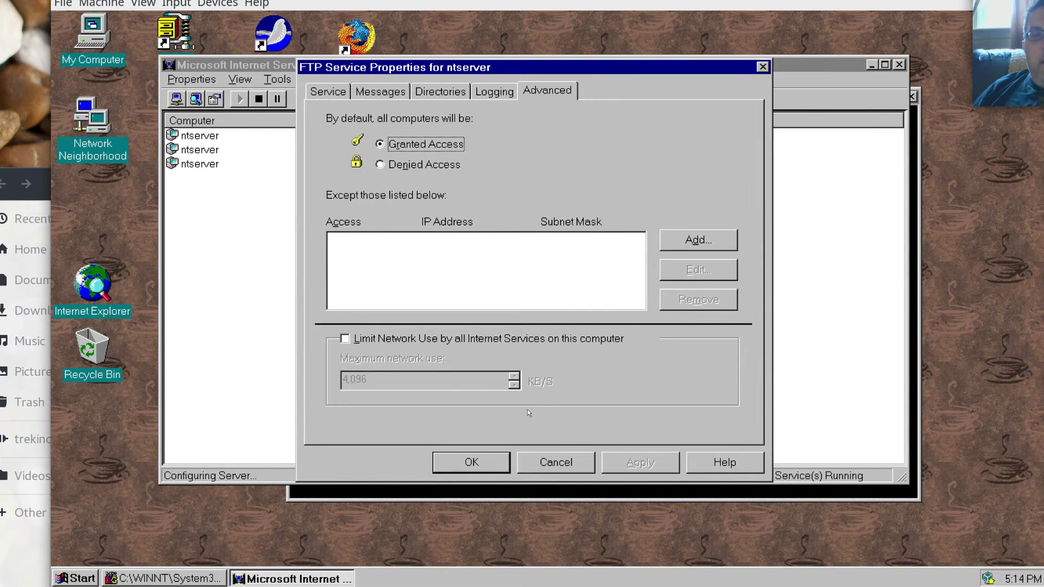
{"action": "left_click", "coordinate": [462, 462]}
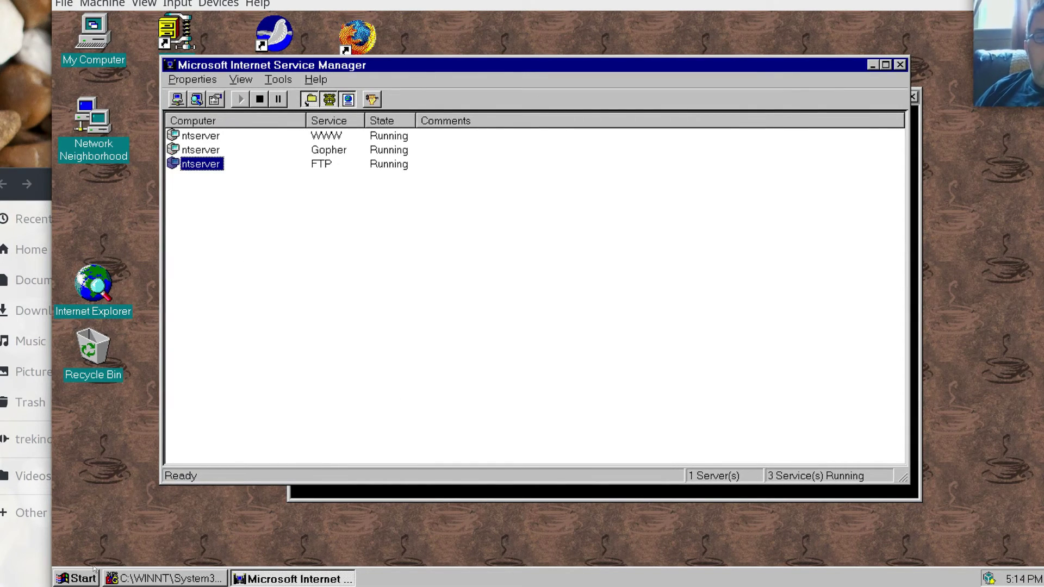
{"action": "left_click", "coordinate": [74, 579]}
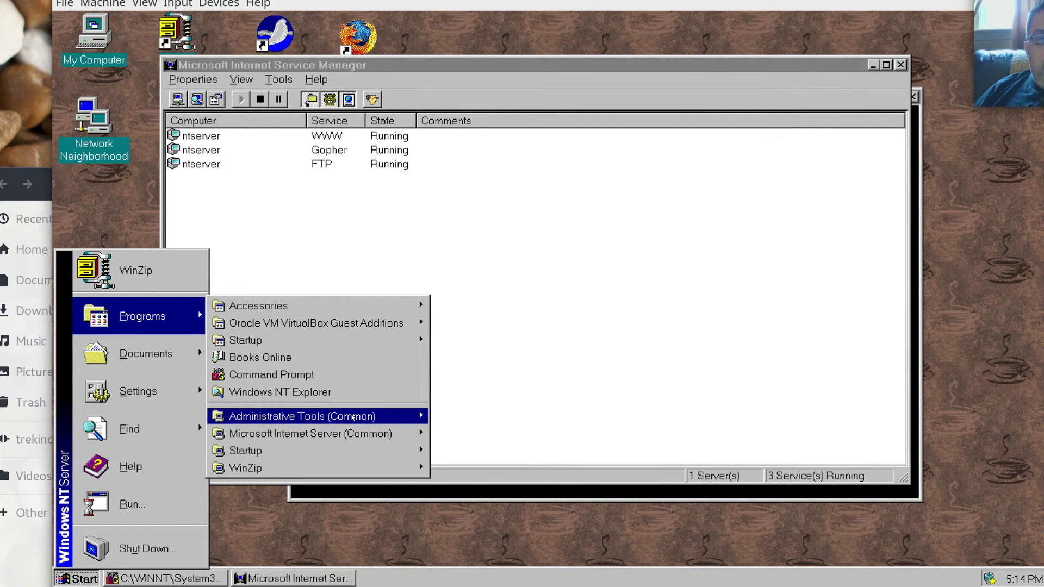
Launch User Manager for Domains and view a user's groups: Administrators and Domain Users.
{"action": "mouse_move", "coordinate": [305, 416]}
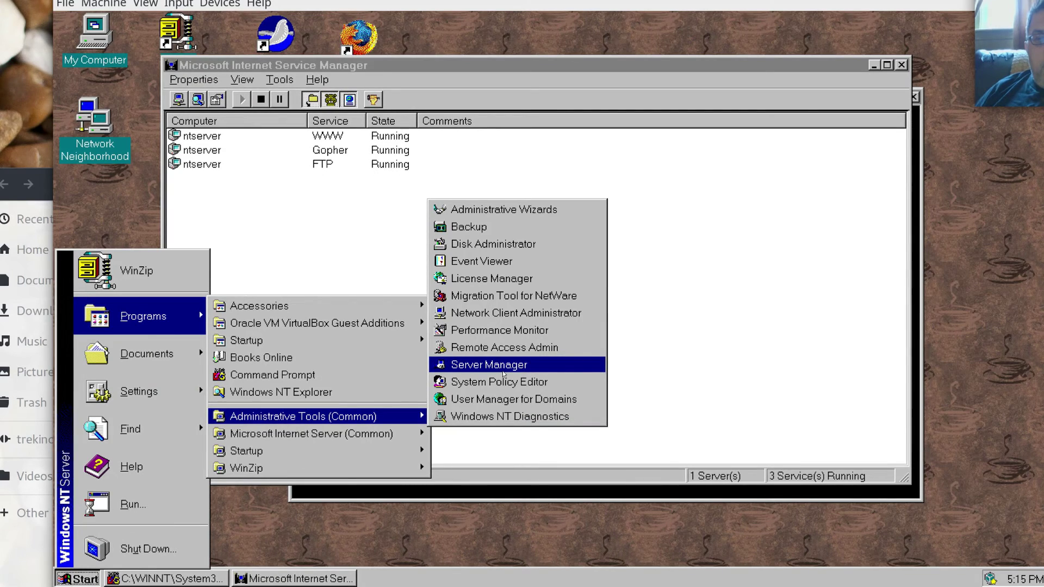
{"action": "left_click", "coordinate": [511, 402]}
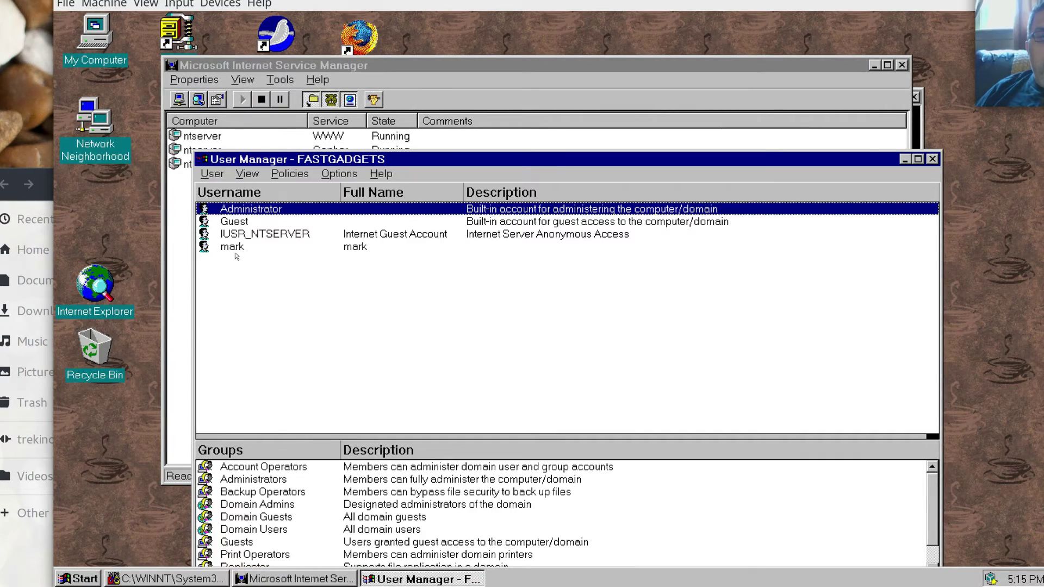
{"action": "double_click", "coordinate": [234, 248]}
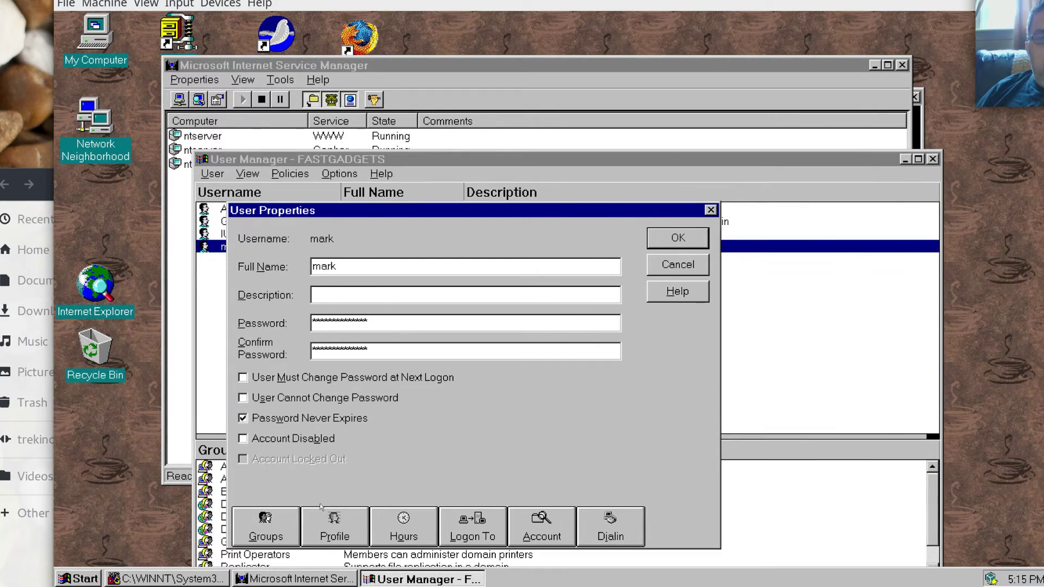
{"action": "left_click", "coordinate": [274, 536]}
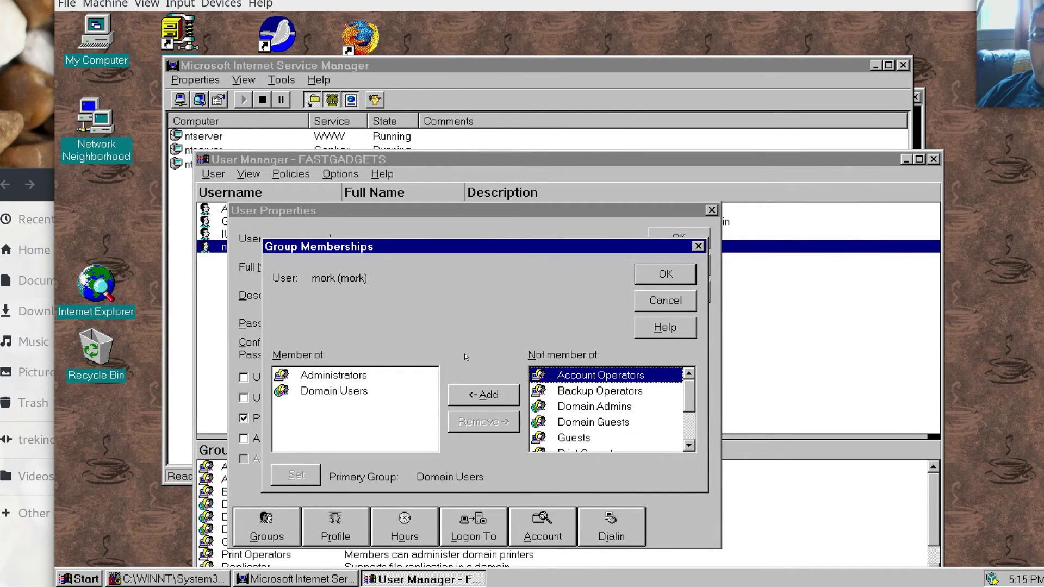
{"action": "left_click", "coordinate": [667, 275]}
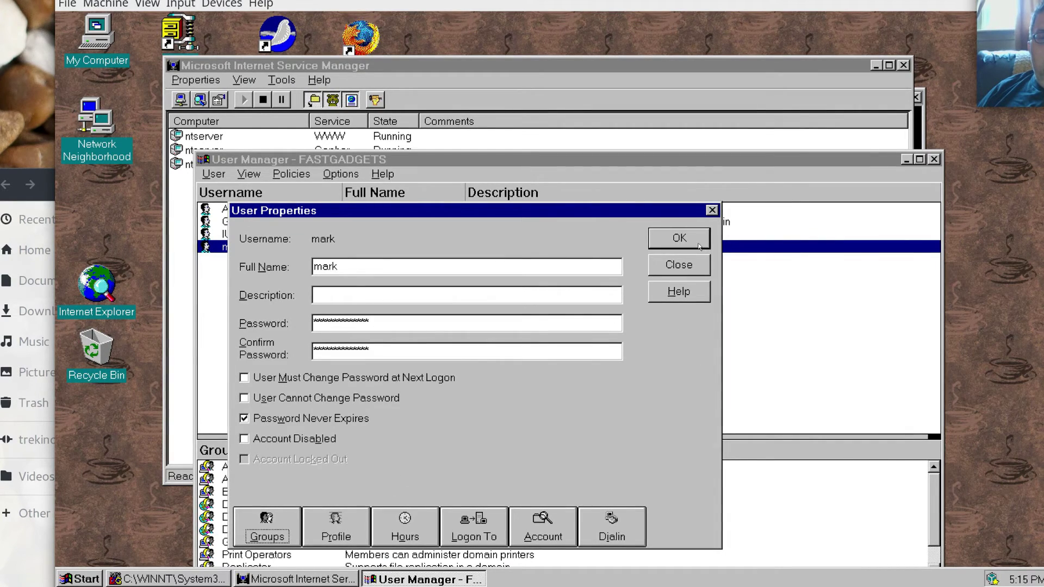
{"action": "left_click", "coordinate": [699, 245]}
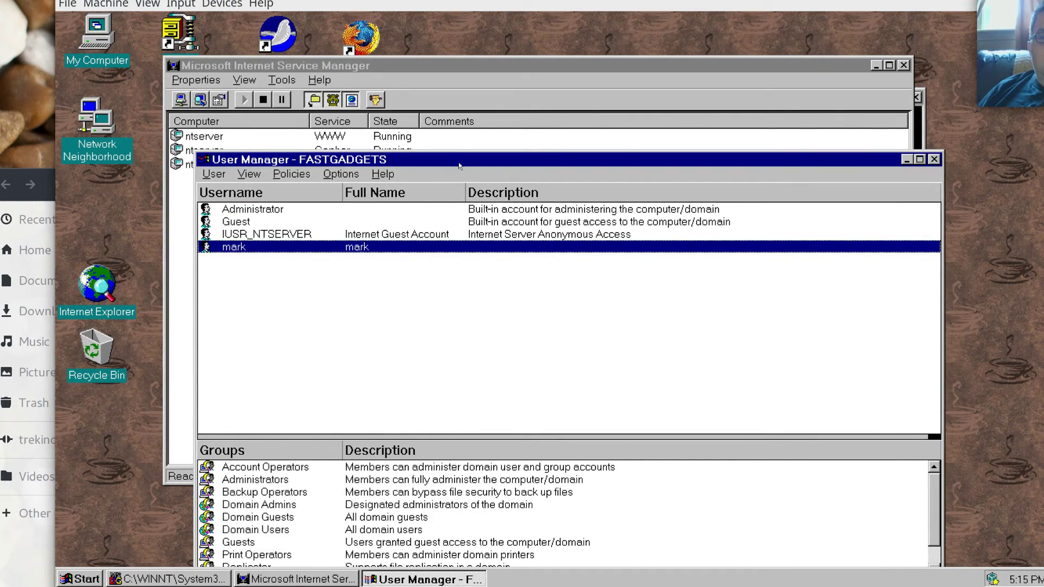
{"action": "left_click_drag", "start_coordinate": [460, 165], "coordinate": [535, 88]}
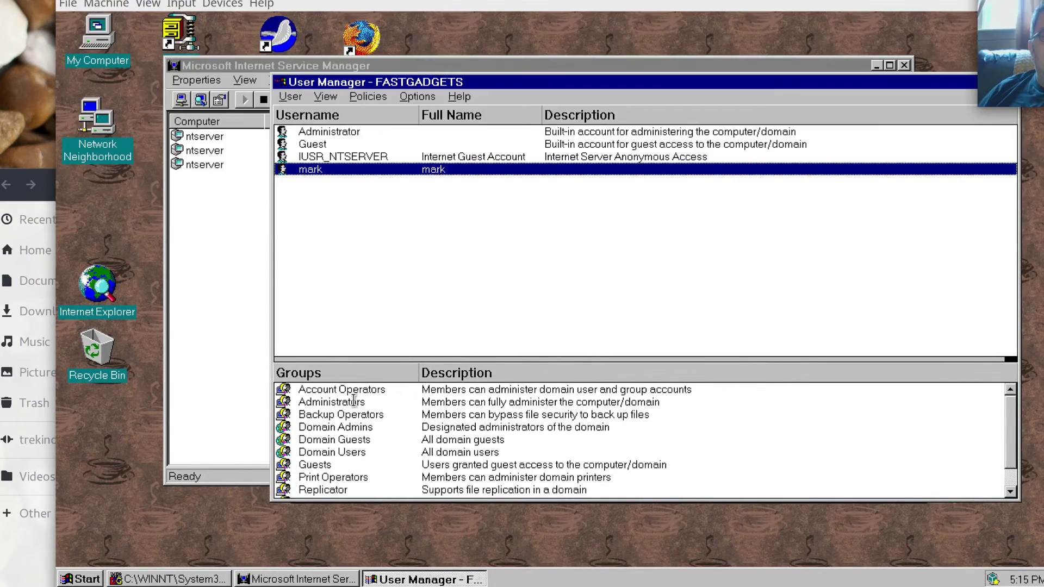
In the drop-down terminal, list the home folder and FTP-upload mozilla.pdf to 192.168.1.101.
{"action": "key", "text": "F12"}
{"action": "left_click_drag", "start_coordinate": [186, 0], "coordinate": [408, 58]}
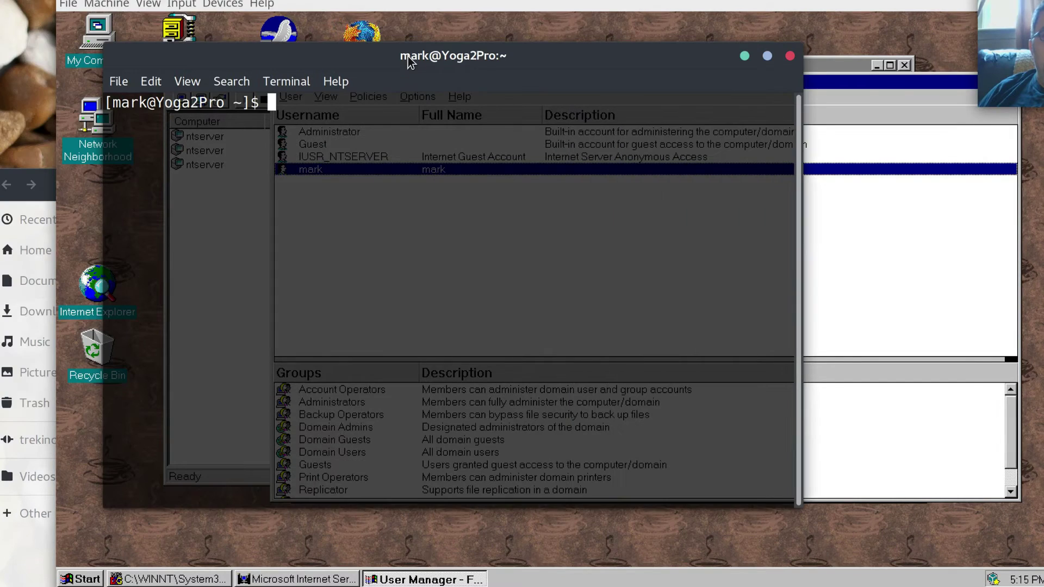
{"action": "type", "text": "ls"}
{"action": "key", "text": "Return"}
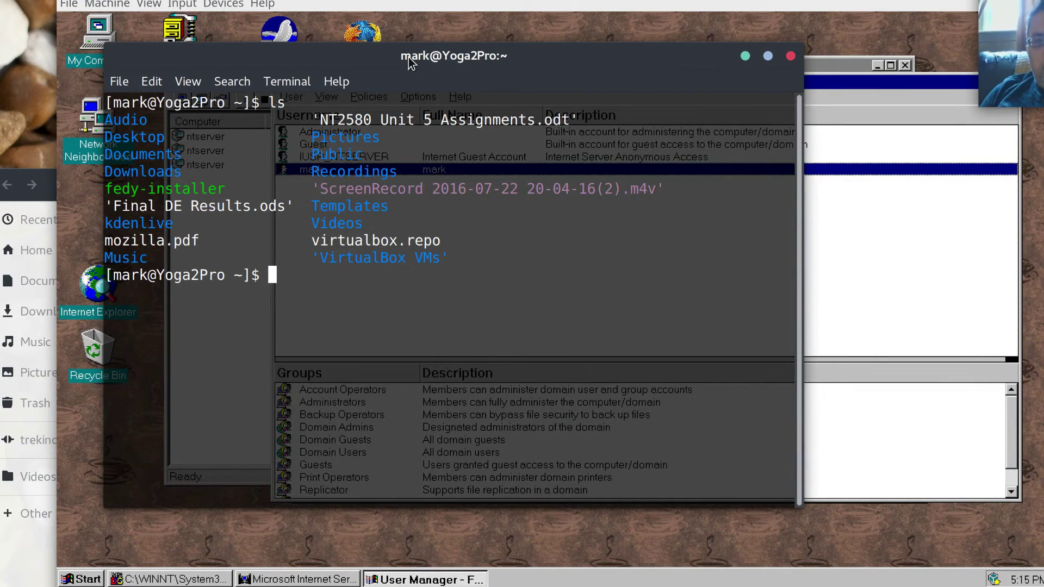
{"action": "type", "text": "ftp "}
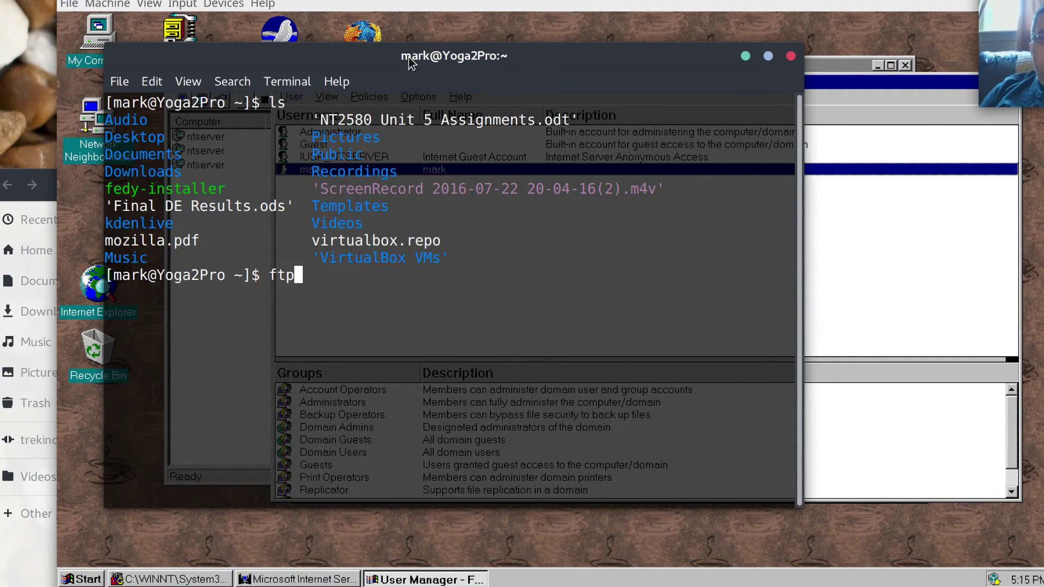
{"action": "type", "text": "192.168."}
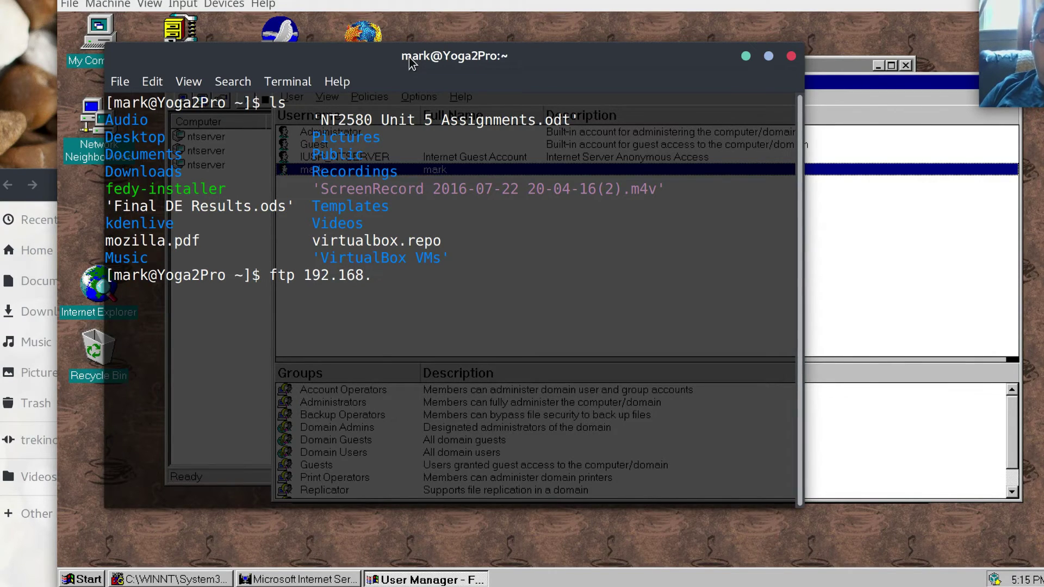
{"action": "type", "text": "1.101"}
{"action": "key", "text": "Return"}
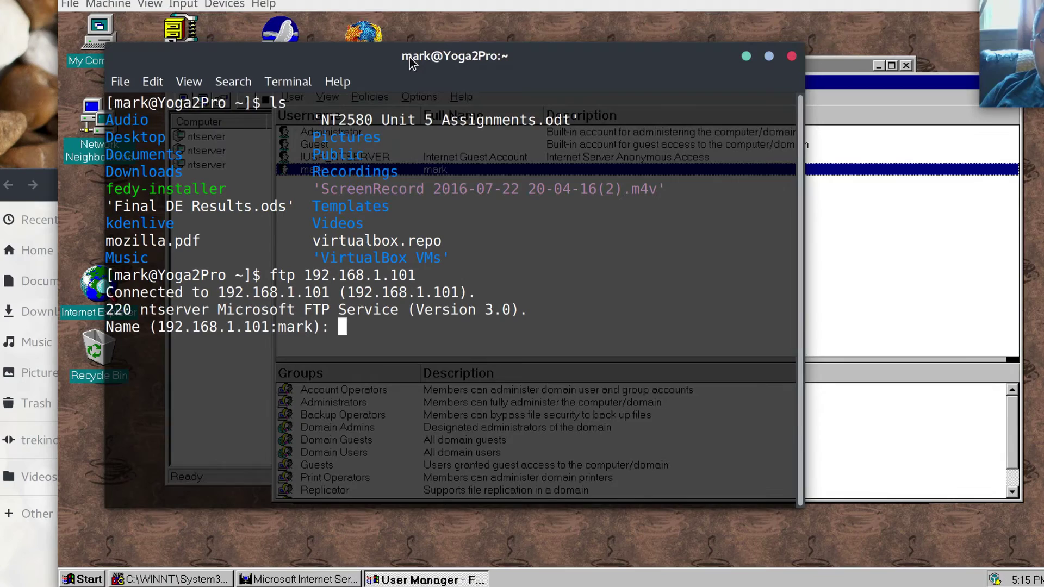
{"action": "key", "text": "Return"}
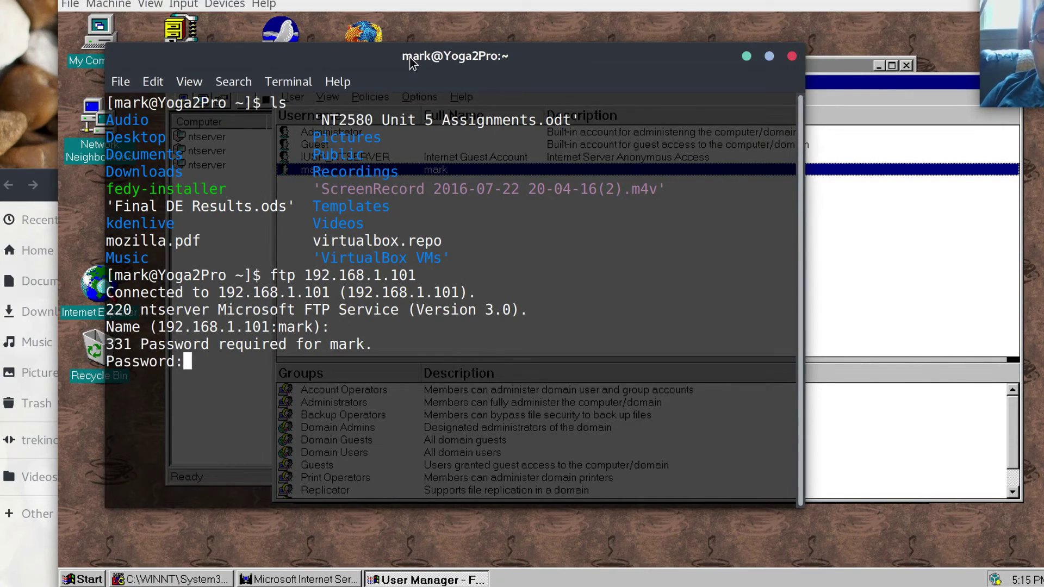
{"action": "key", "text": "Return"}
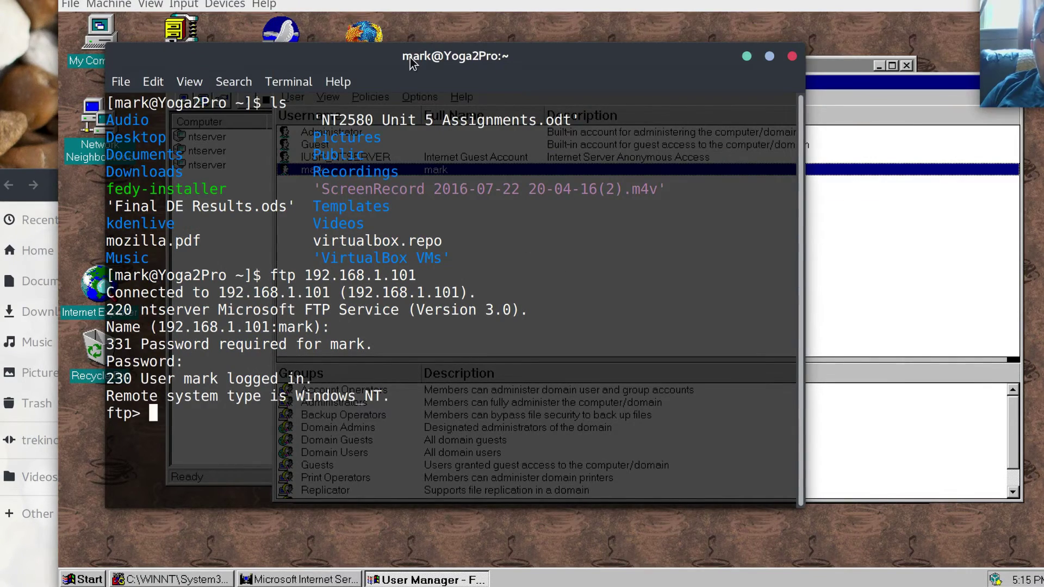
{"action": "type", "text": "put "}
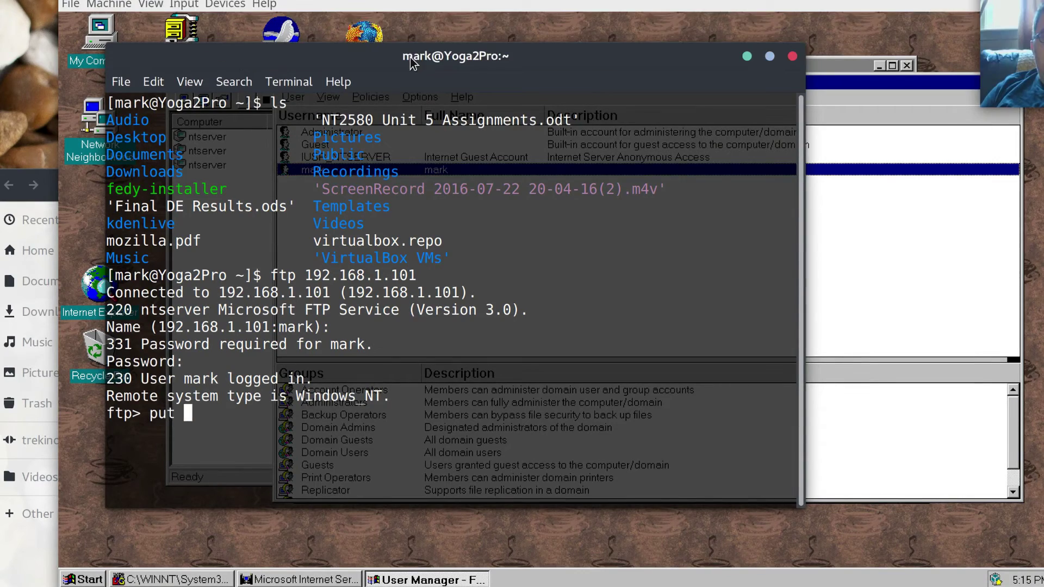
{"action": "type", "text": "mozi"}
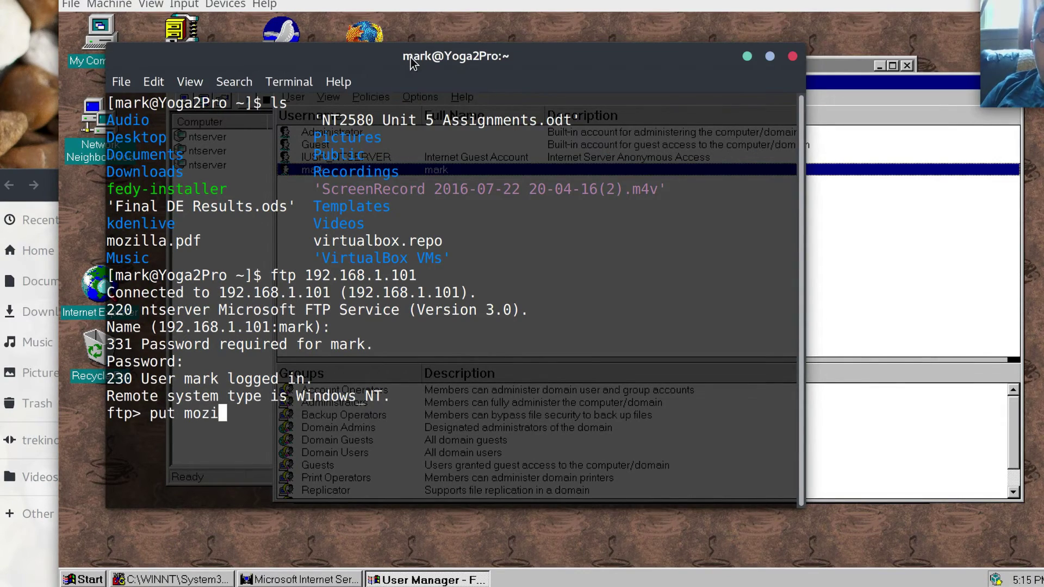
{"action": "type", "text": "lla.pdf"}
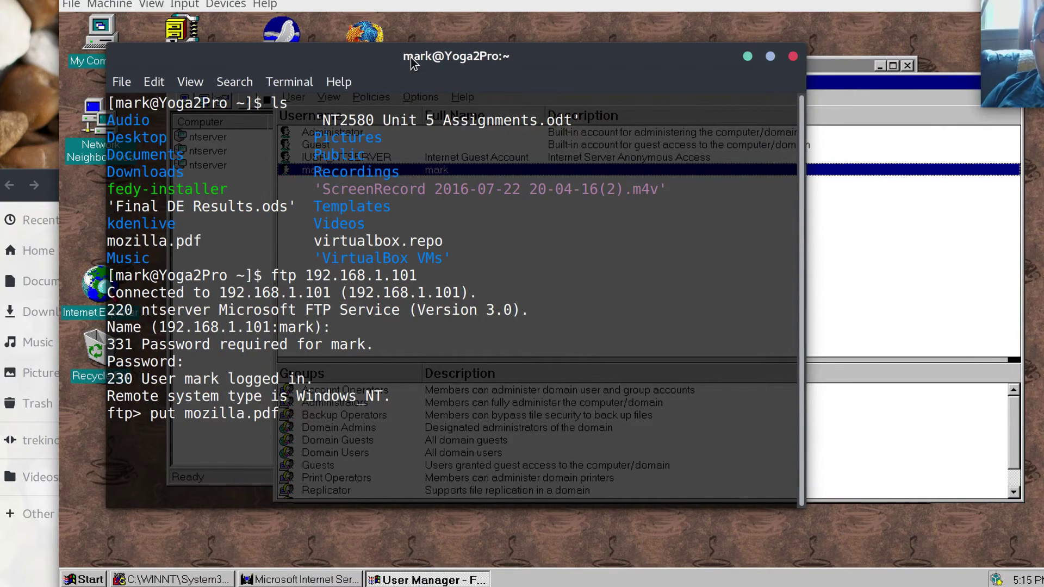
{"action": "key", "text": "Return"}
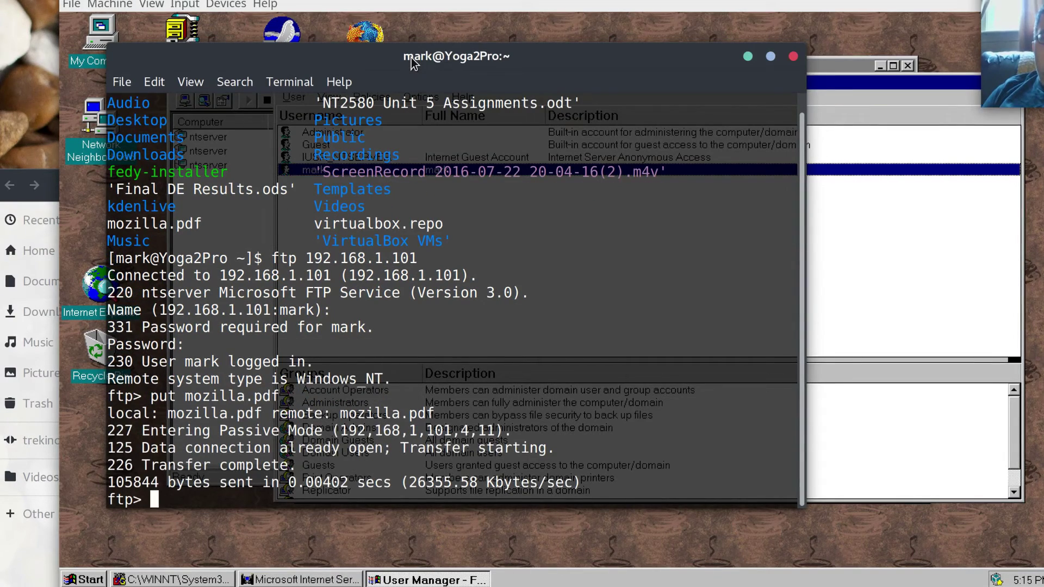
Return to the VirtualBox window and rearrange User Manager and Internet Service Manager.
{"action": "left_click_drag", "start_coordinate": [437, 65], "coordinate": [298, 150]}
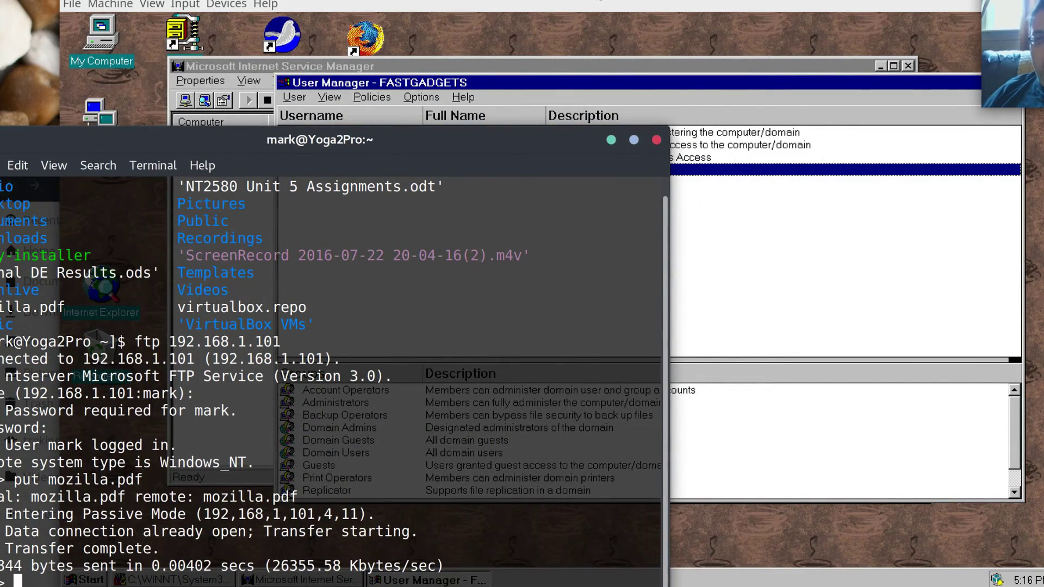
{"action": "key", "text": "alt+Tab"}
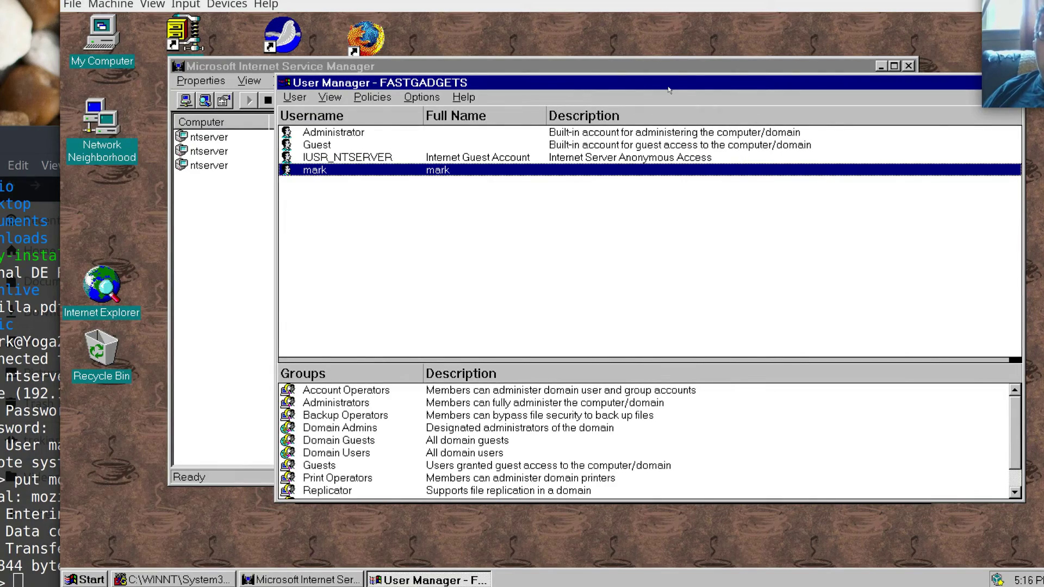
{"action": "left_click_drag", "start_coordinate": [668, 90], "coordinate": [617, 123]}
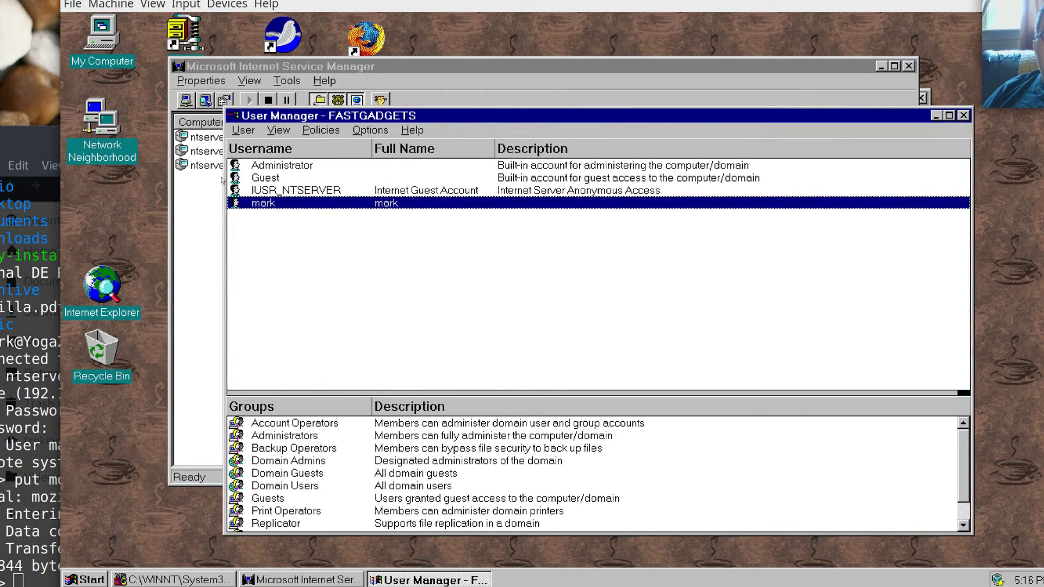
{"action": "left_click_drag", "start_coordinate": [231, 63], "coordinate": [368, 62]}
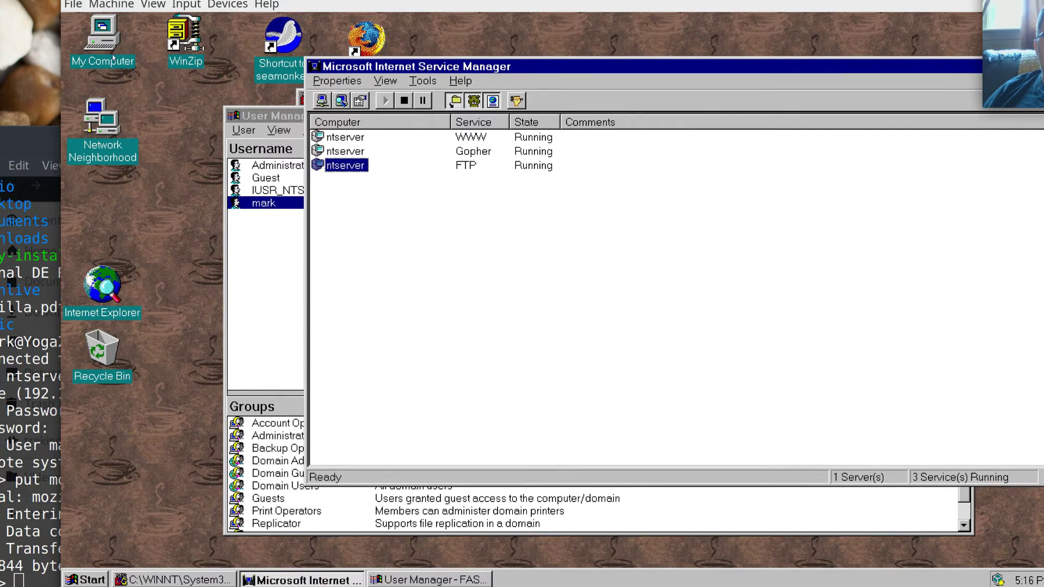
Browse My Computer > C: > InetPub > ftproot, find mozilla.pdf at 103KB, then close the folder.
{"action": "double_click", "coordinate": [103, 40]}
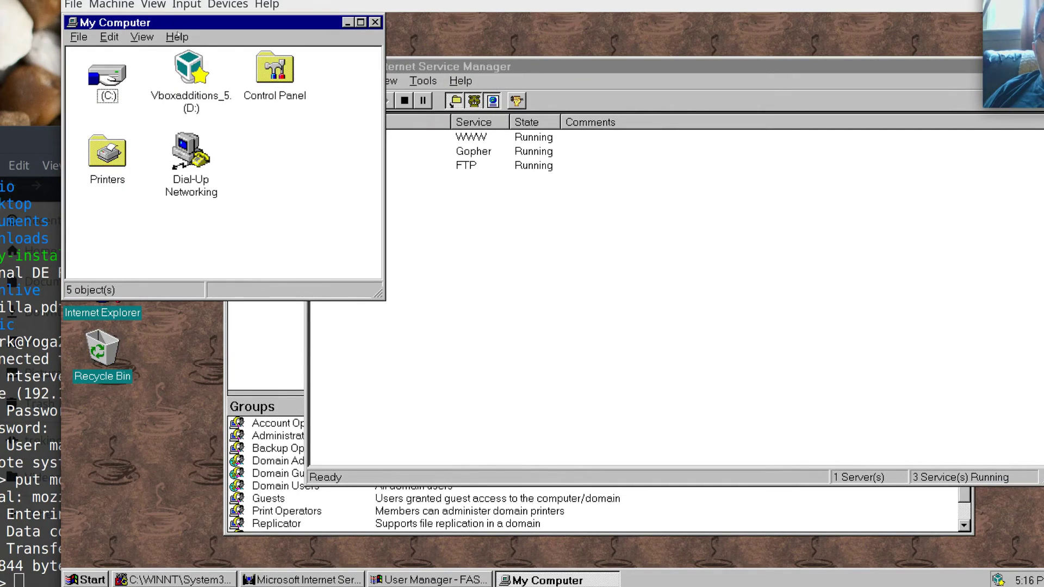
{"action": "double_click", "coordinate": [106, 79]}
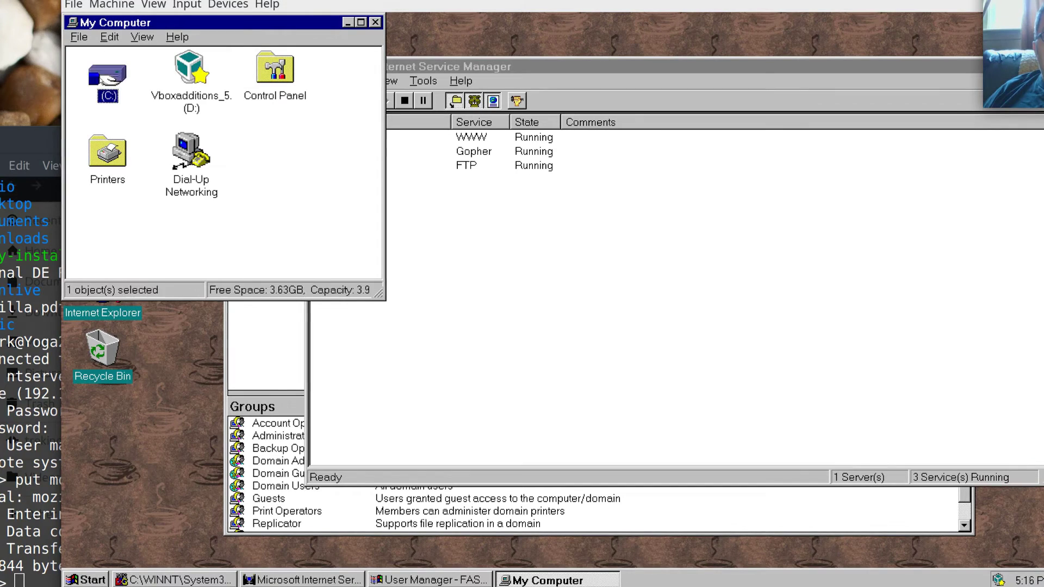
{"action": "left_click_drag", "start_coordinate": [246, 25], "coordinate": [475, 64]}
{"action": "double_click", "coordinate": [337, 114]}
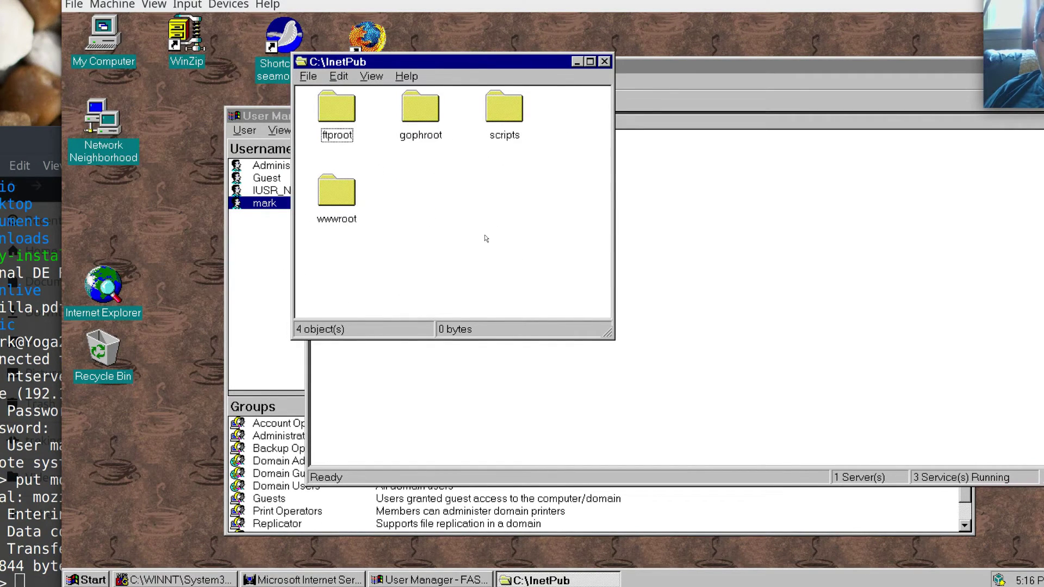
{"action": "double_click", "coordinate": [333, 105]}
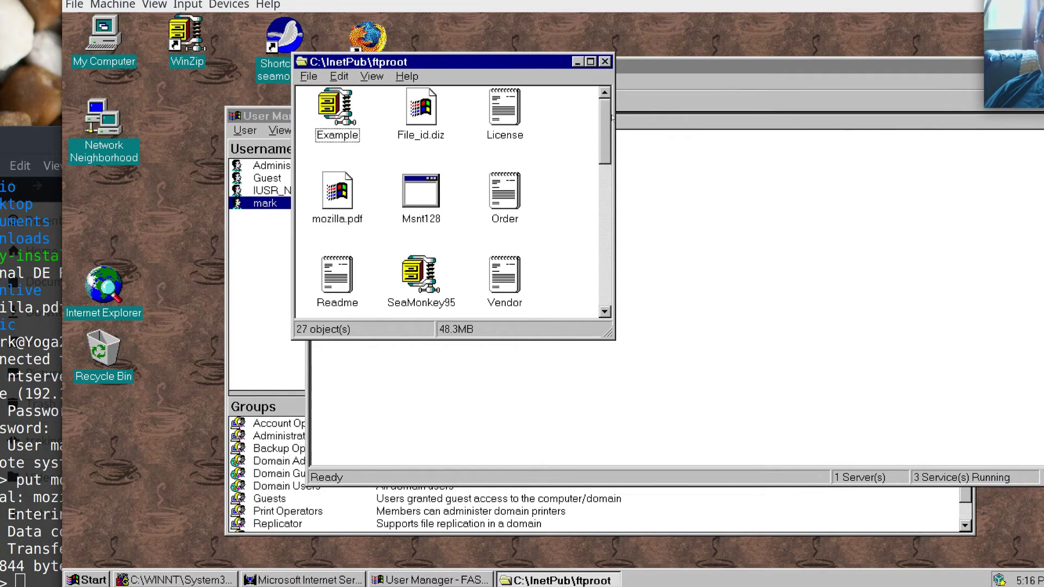
{"action": "mouse_move", "coordinate": [611, 120]}
{"action": "left_mouse_down"}
{"action": "mouse_move", "coordinate": [633, 272]}
{"action": "mouse_move", "coordinate": [620, 121]}
{"action": "left_mouse_up"}
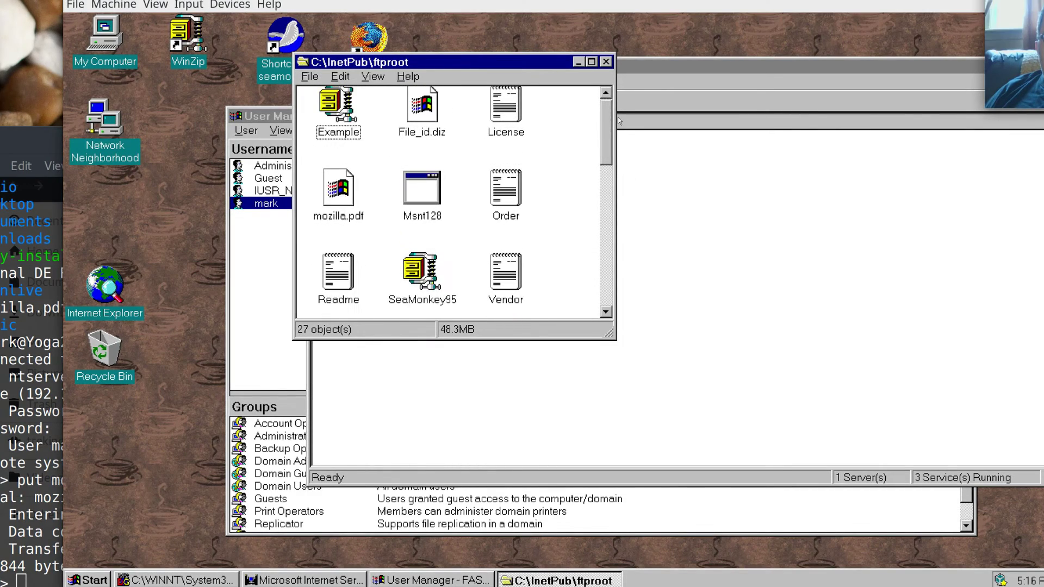
{"action": "left_click", "coordinate": [339, 184]}
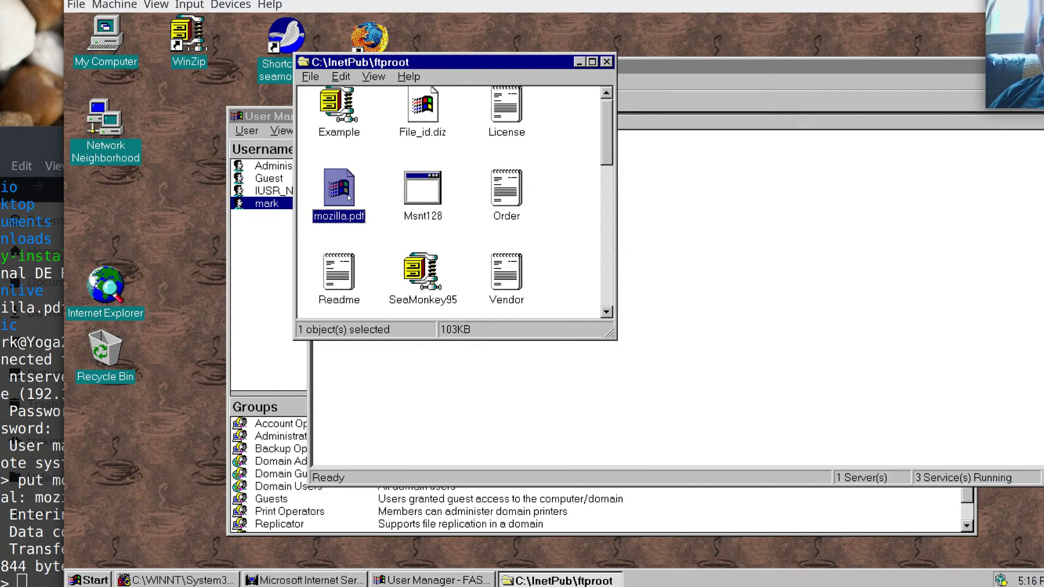
{"action": "left_click", "coordinate": [606, 62]}
Close Internet Service Manager and User Manager, then launch Firefox from its desktop shortcut.
{"action": "left_click_drag", "start_coordinate": [699, 63], "coordinate": [559, 111]}
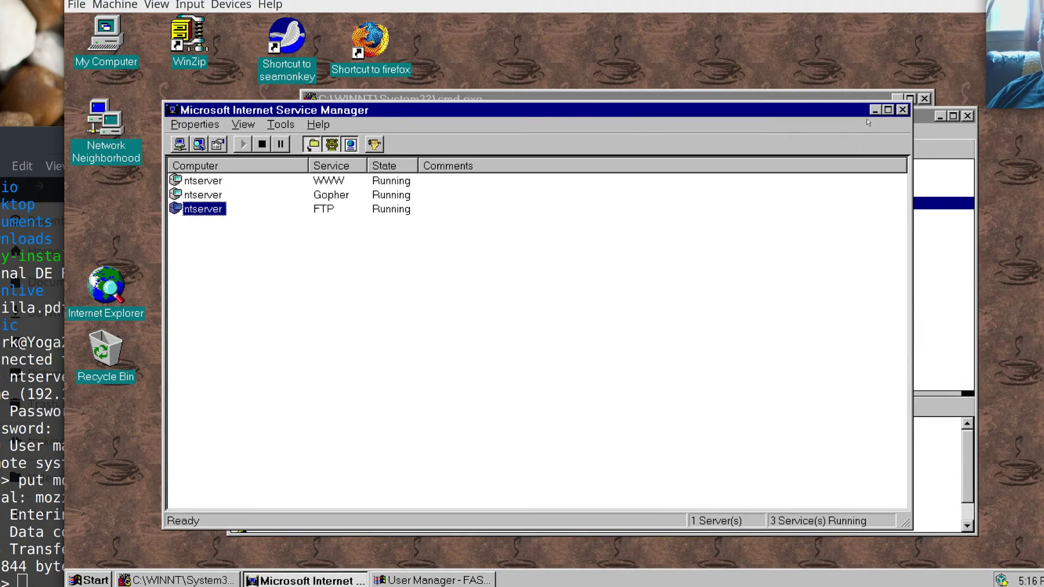
{"action": "left_click", "coordinate": [902, 110]}
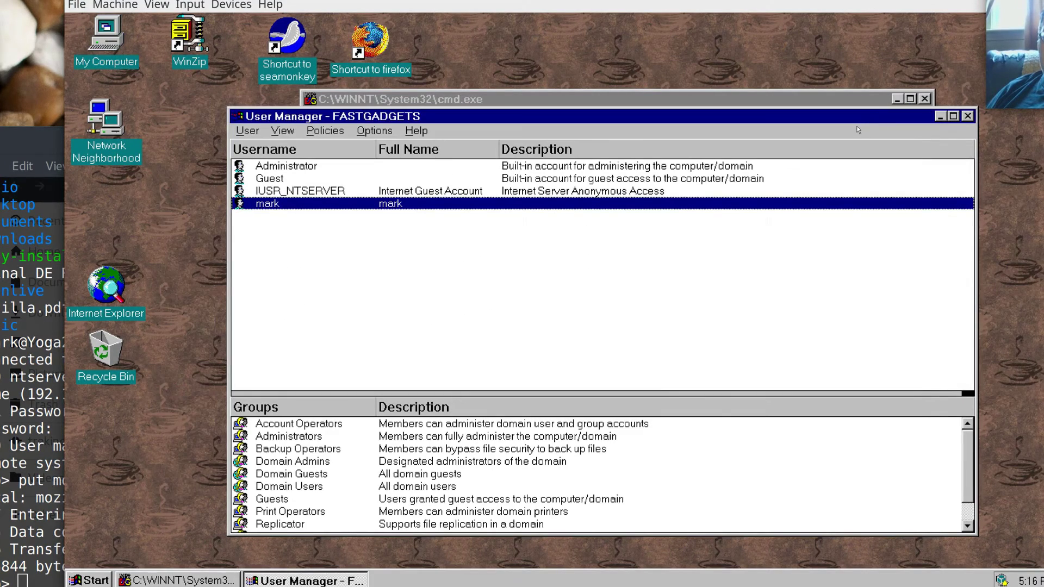
{"action": "left_click", "coordinate": [967, 116]}
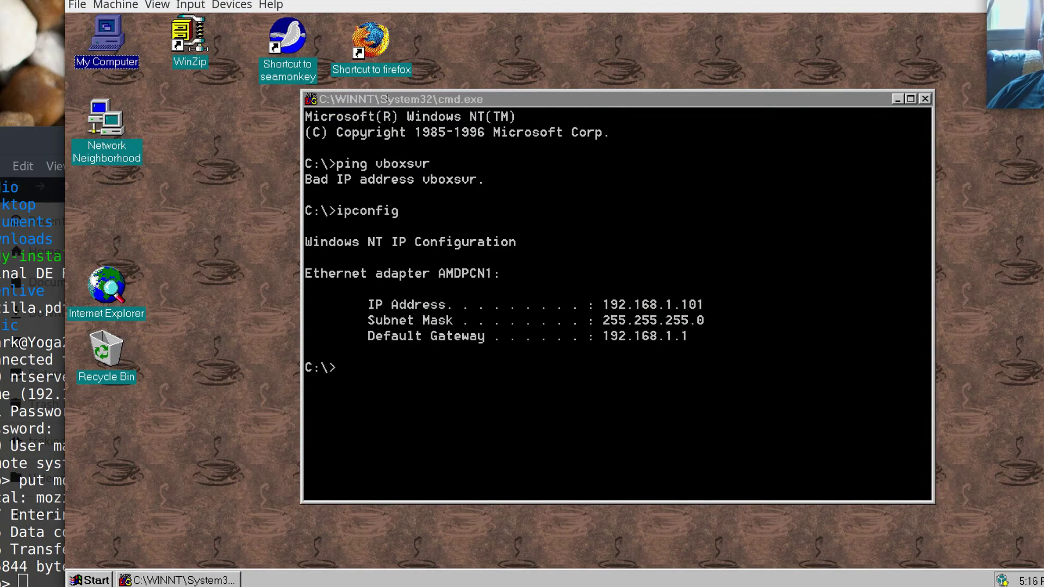
{"action": "left_click_drag", "start_coordinate": [385, 98], "coordinate": [411, 125]}
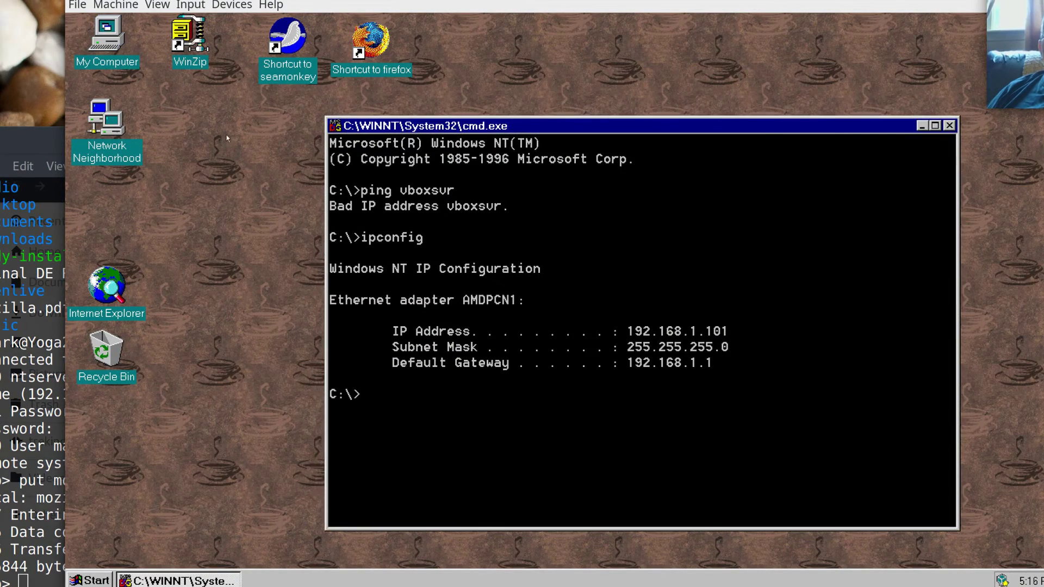
{"action": "left_click", "coordinate": [381, 59]}
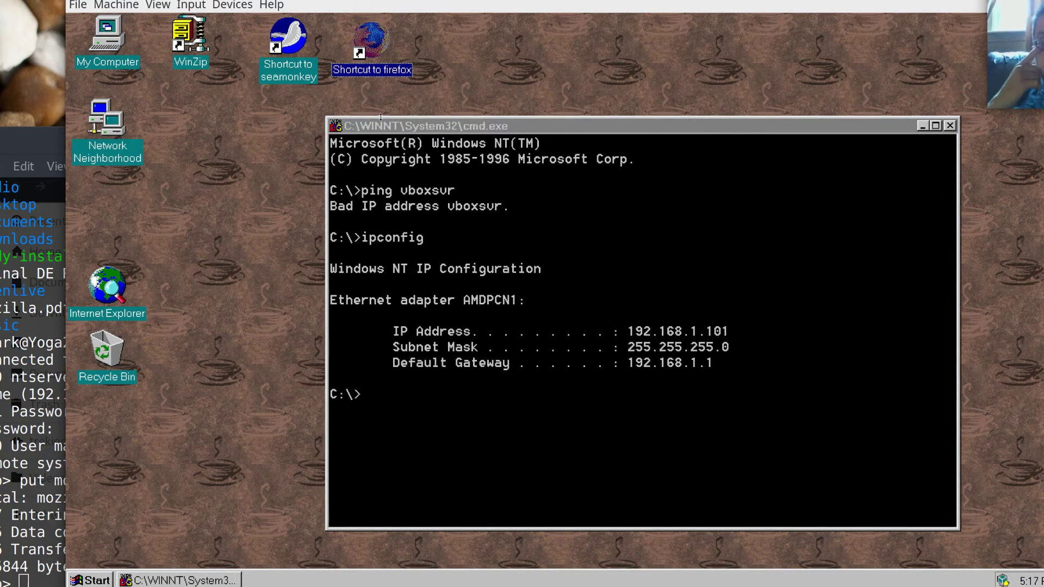
{"action": "key", "text": "Return"}
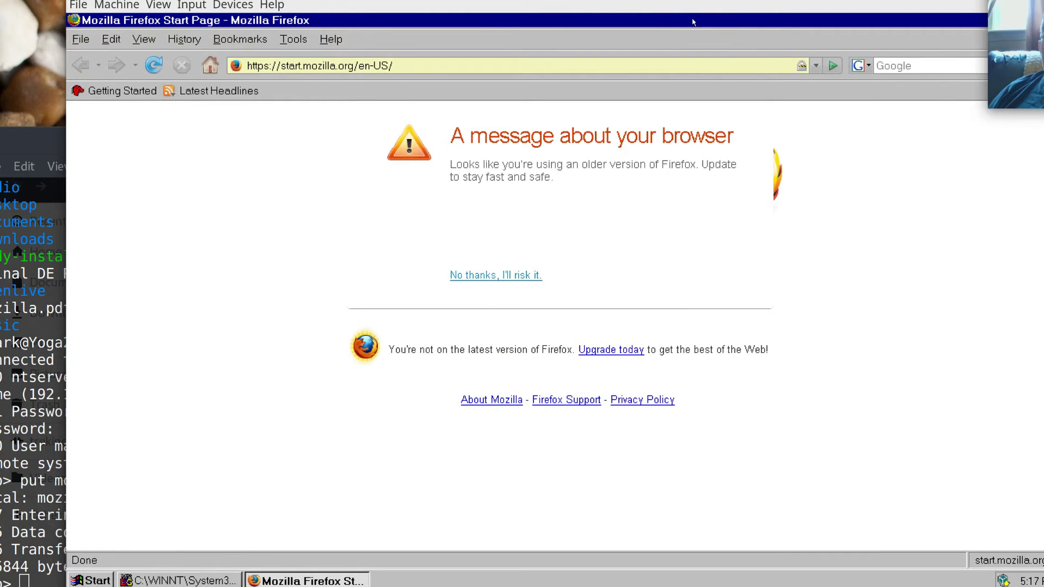
Restore and reposition the browser, visit google.com, then load news.com.
{"action": "double_click", "coordinate": [693, 22]}
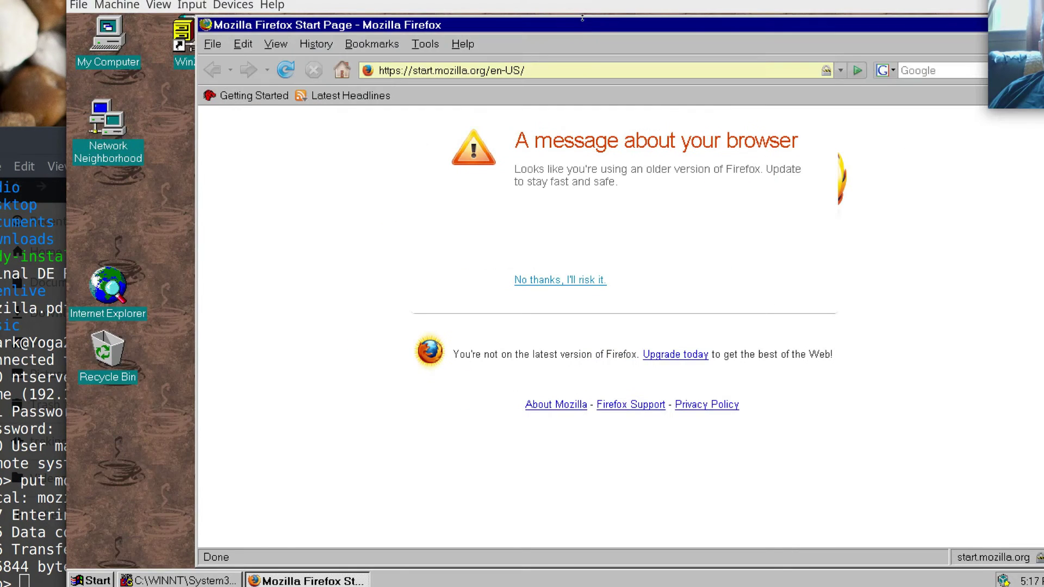
{"action": "left_click_drag", "start_coordinate": [533, 25], "coordinate": [432, 22]}
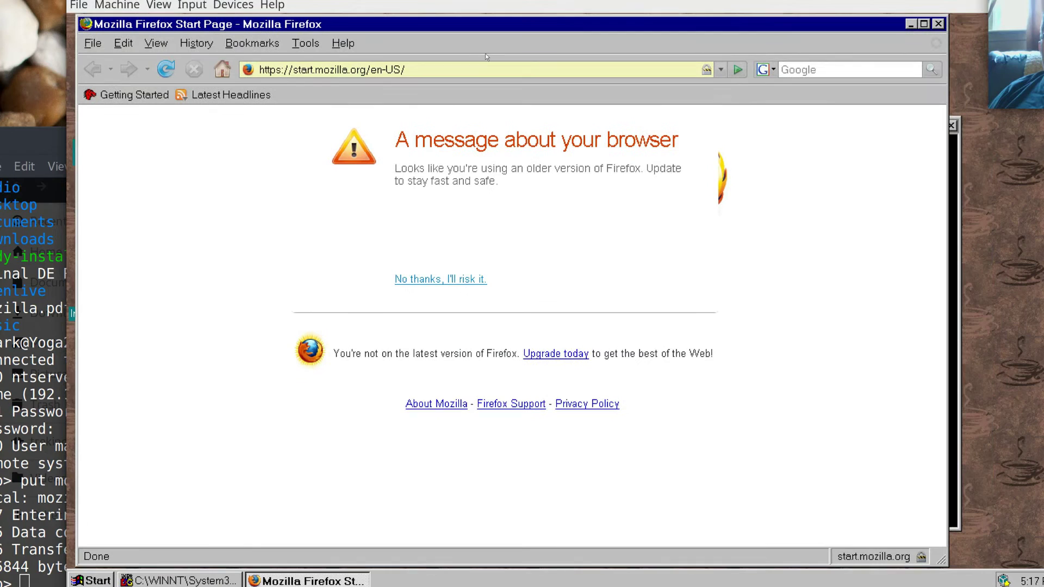
{"action": "left_click", "coordinate": [464, 71]}
{"action": "type", "text": "googl"}
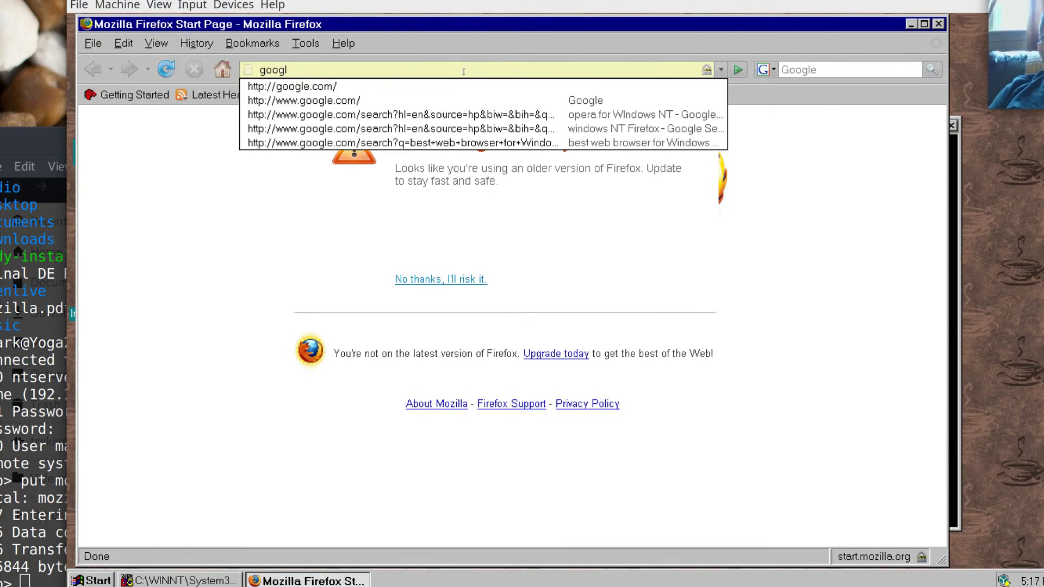
{"action": "left_click", "coordinate": [463, 100]}
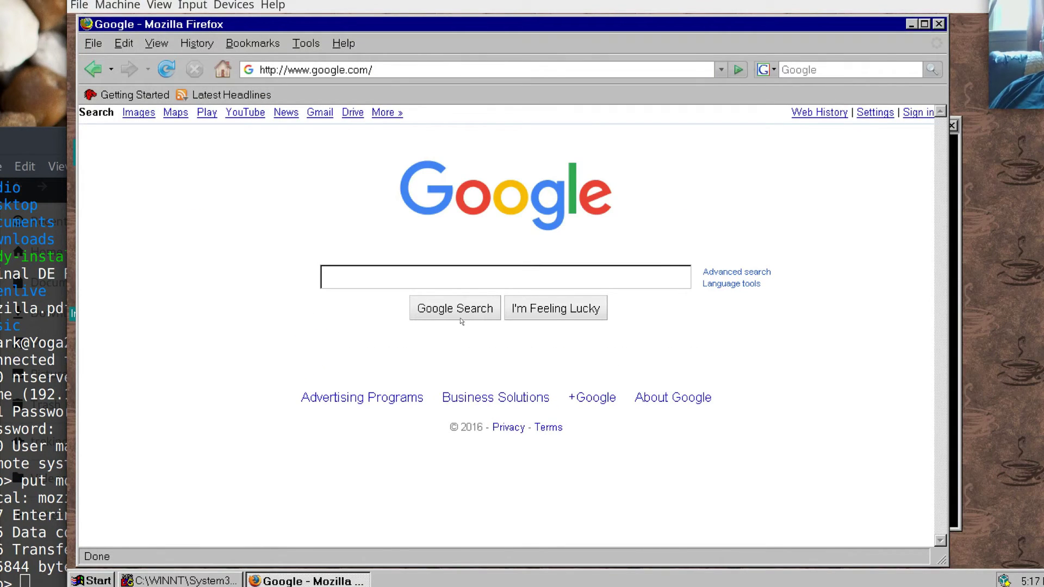
{"action": "left_click", "coordinate": [416, 74]}
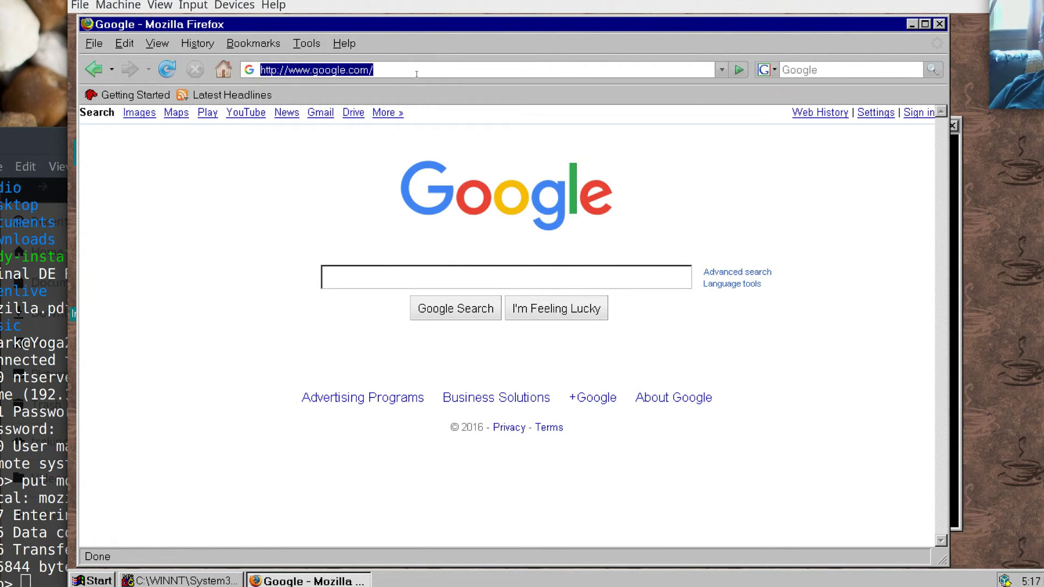
{"action": "type", "text": "news.com"}
{"action": "key", "text": "Return"}
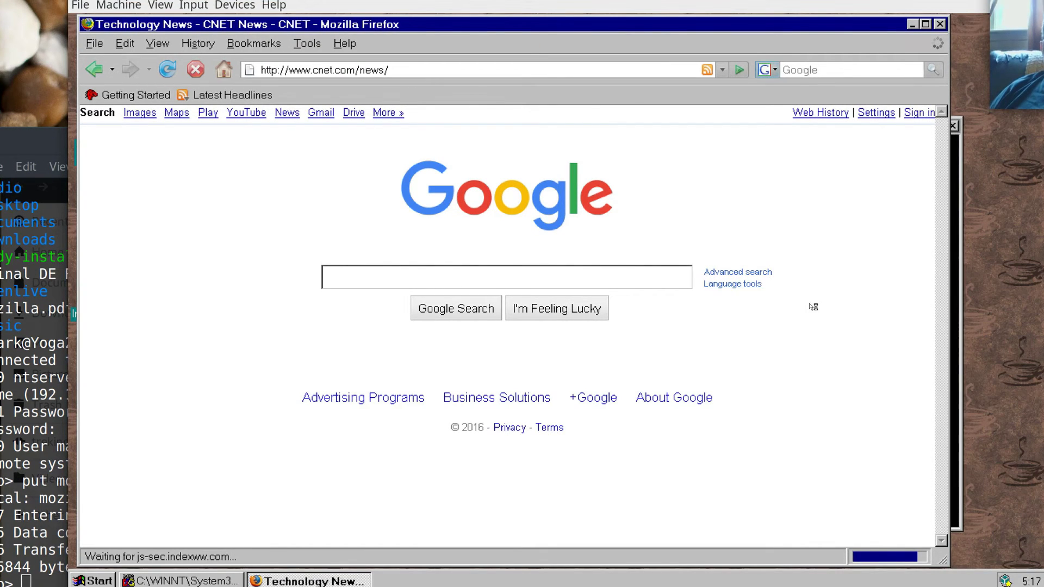
Open CNET's 'Star Trek Beyond' review and scroll into the article, widening the window.
{"action": "scroll", "coordinate": [814, 306], "scroll_direction": "down", "scroll_amount": 5}
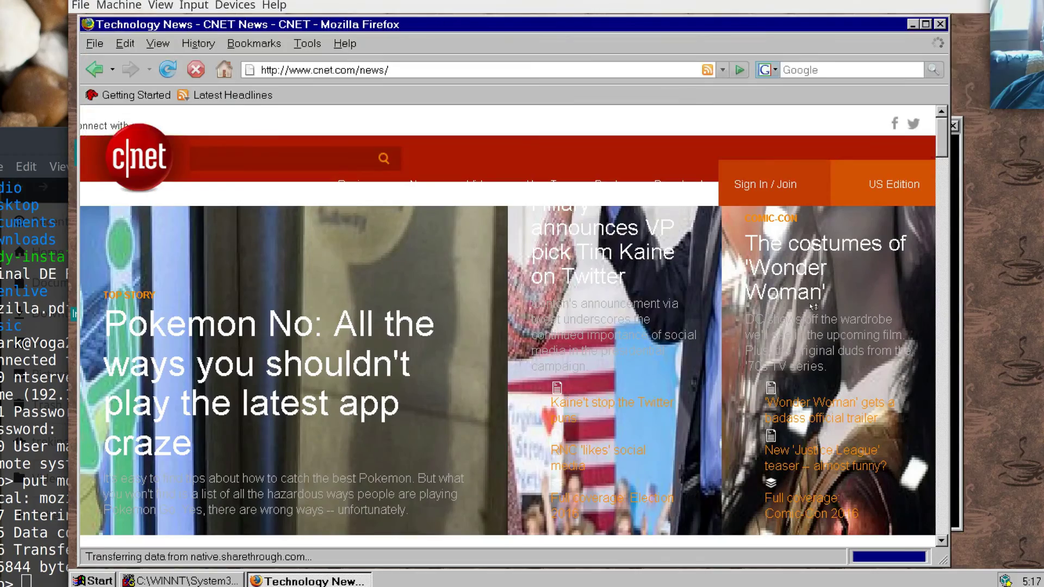
{"action": "scroll", "coordinate": [813, 306], "scroll_direction": "down", "scroll_amount": 7}
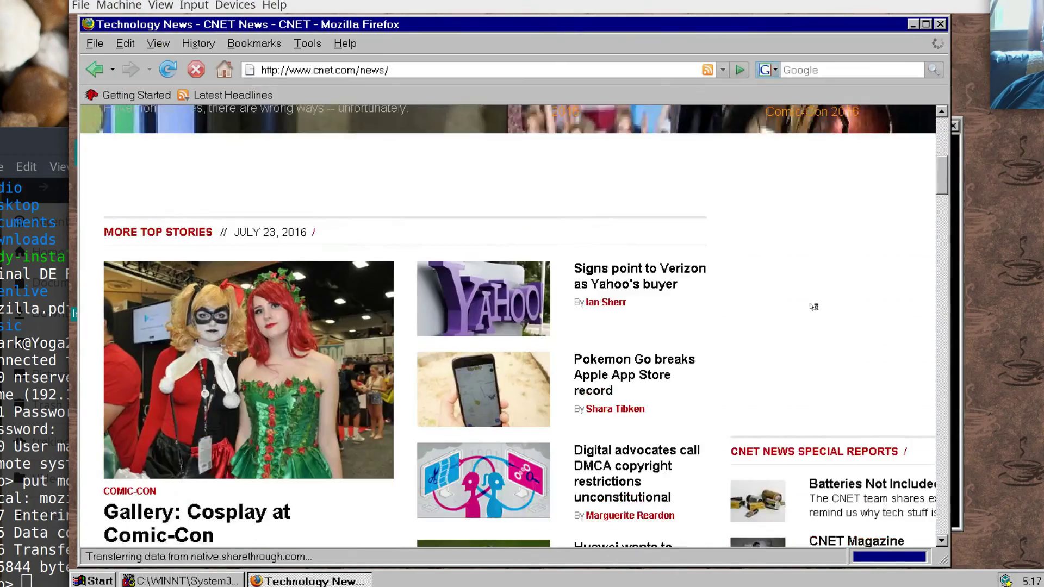
{"action": "scroll", "coordinate": [814, 306], "scroll_direction": "down", "scroll_amount": 6}
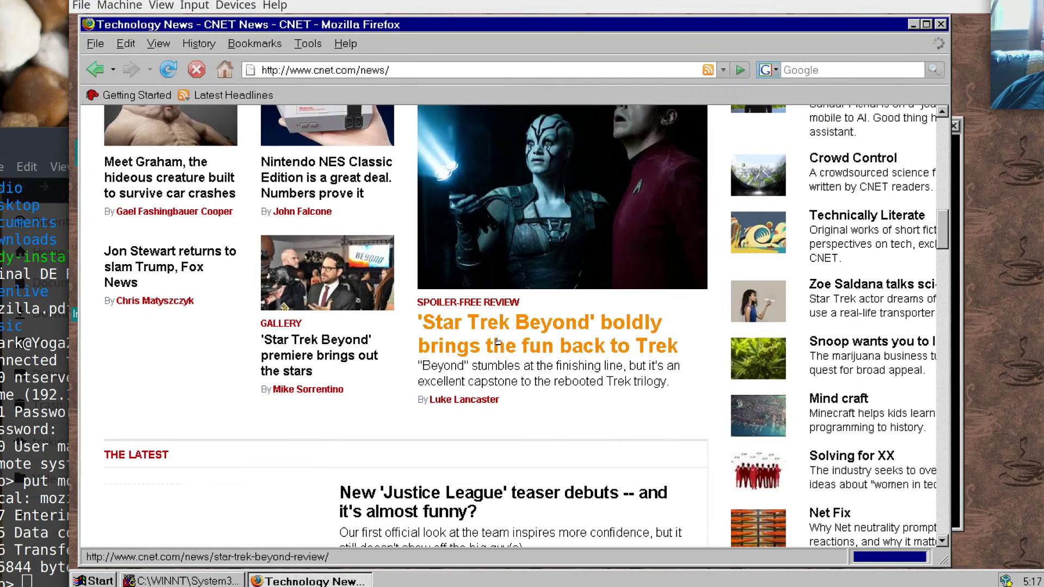
{"action": "left_click", "coordinate": [497, 342]}
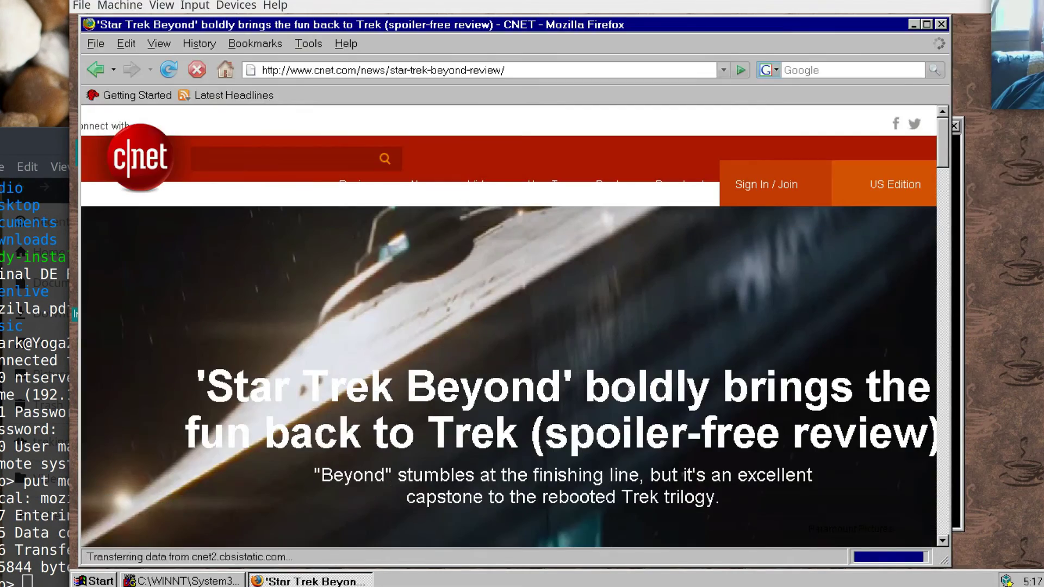
{"action": "scroll", "coordinate": [630, 389], "scroll_direction": "down", "scroll_amount": 1}
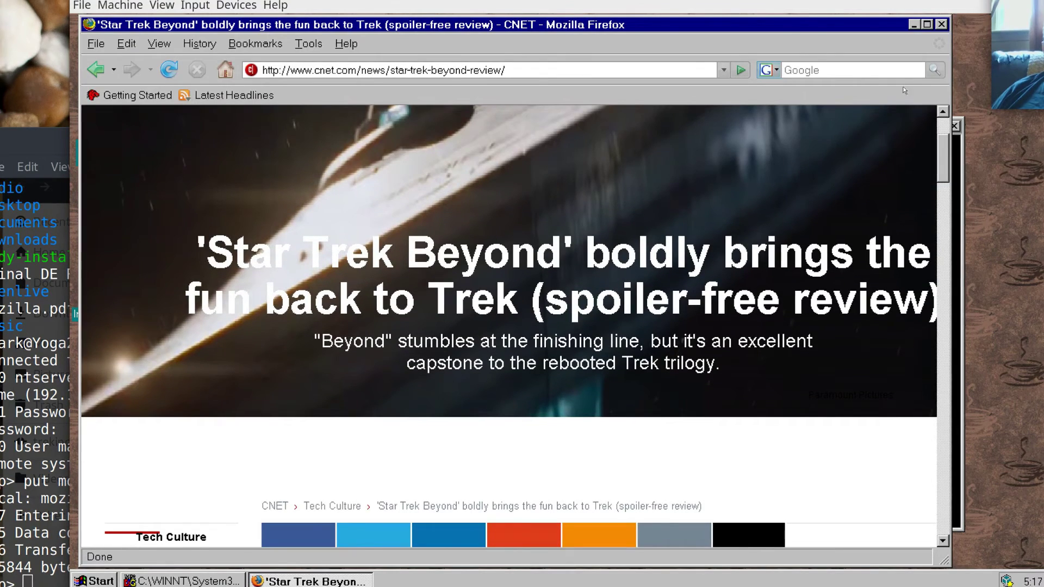
{"action": "left_click_drag", "start_coordinate": [951, 48], "coordinate": [1003, 48]}
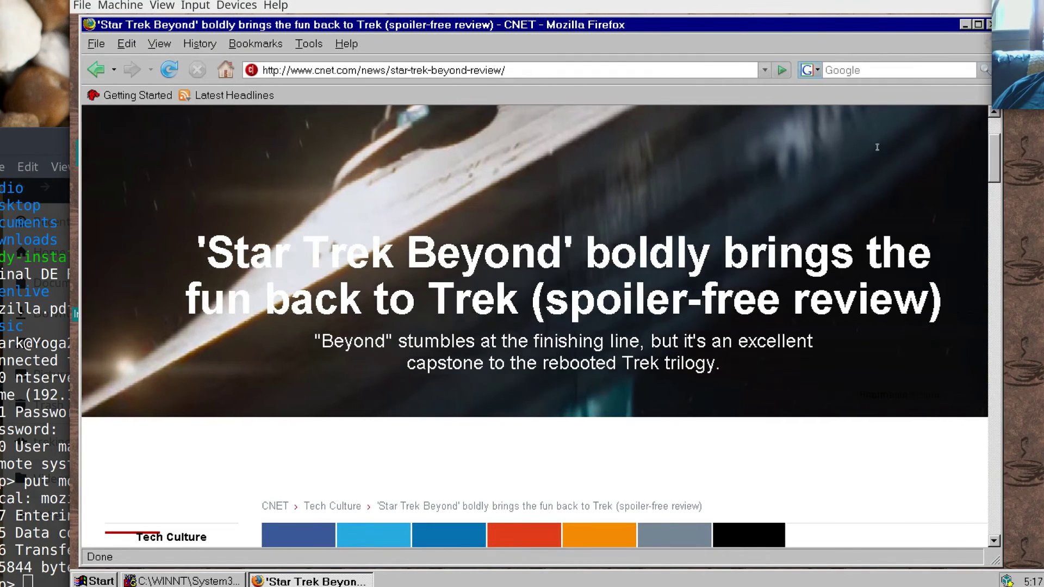
{"action": "scroll", "coordinate": [713, 261], "scroll_direction": "down", "scroll_amount": 9}
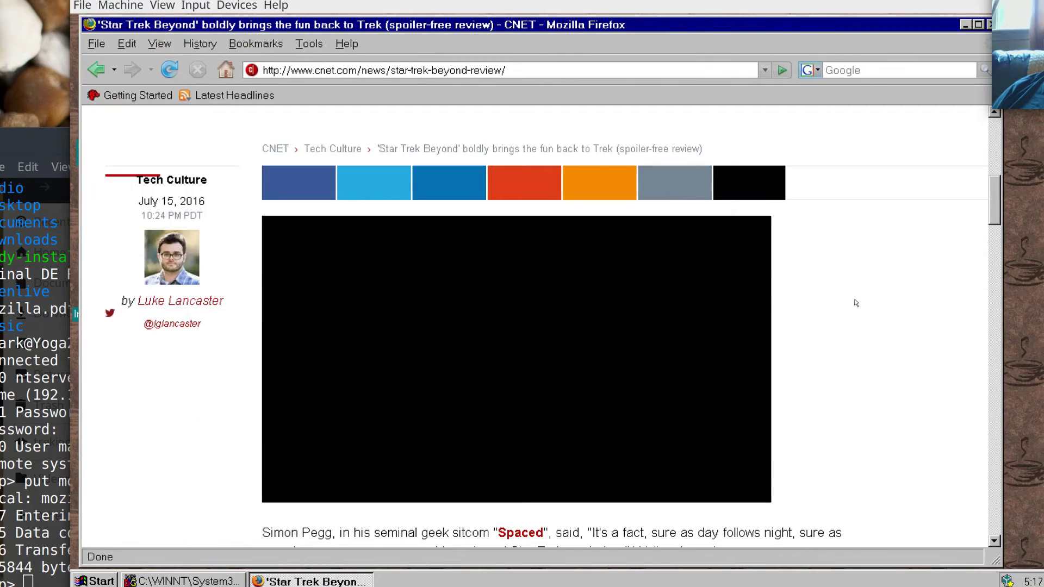
{"action": "scroll", "coordinate": [879, 303], "scroll_direction": "down", "scroll_amount": 15}
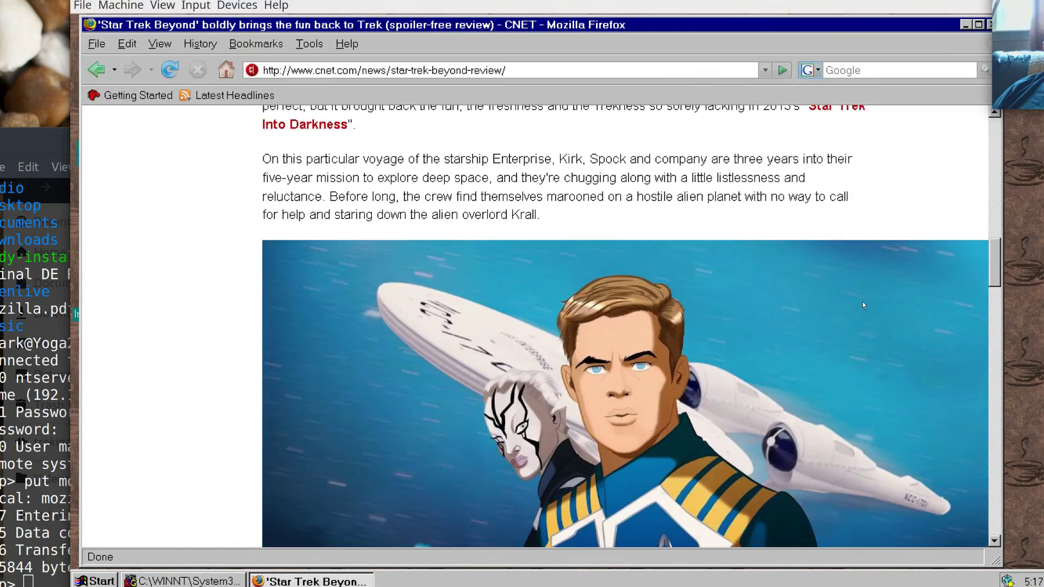
{"action": "scroll", "coordinate": [862, 302], "scroll_direction": "down", "scroll_amount": 5}
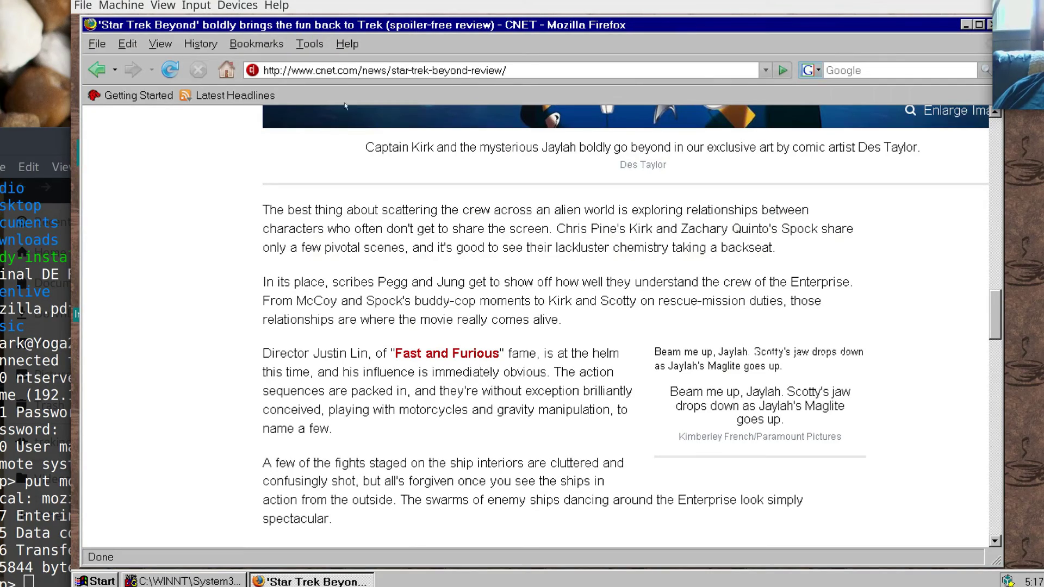
{"action": "right_click", "coordinate": [346, 95]}
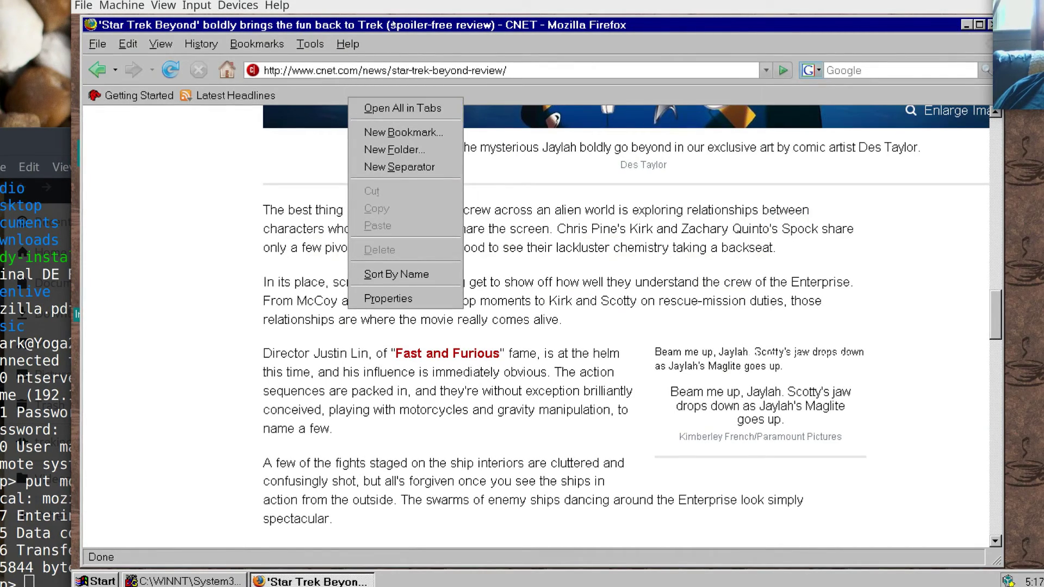
{"action": "mouse_move", "coordinate": [390, 27]}
{"action": "left_mouse_down"}
{"action": "mouse_move", "coordinate": [330, 36]}
{"action": "mouse_move", "coordinate": [409, 30]}
{"action": "left_mouse_up"}
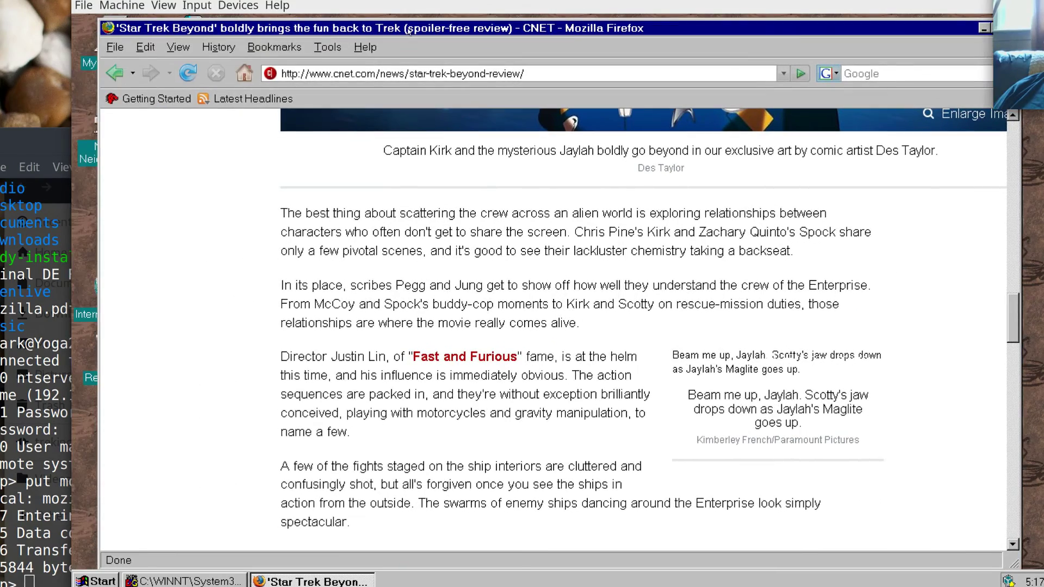
Open a new tab to cnn.com, then replace its address with slashdot.org.
{"action": "left_click", "coordinate": [115, 48]}
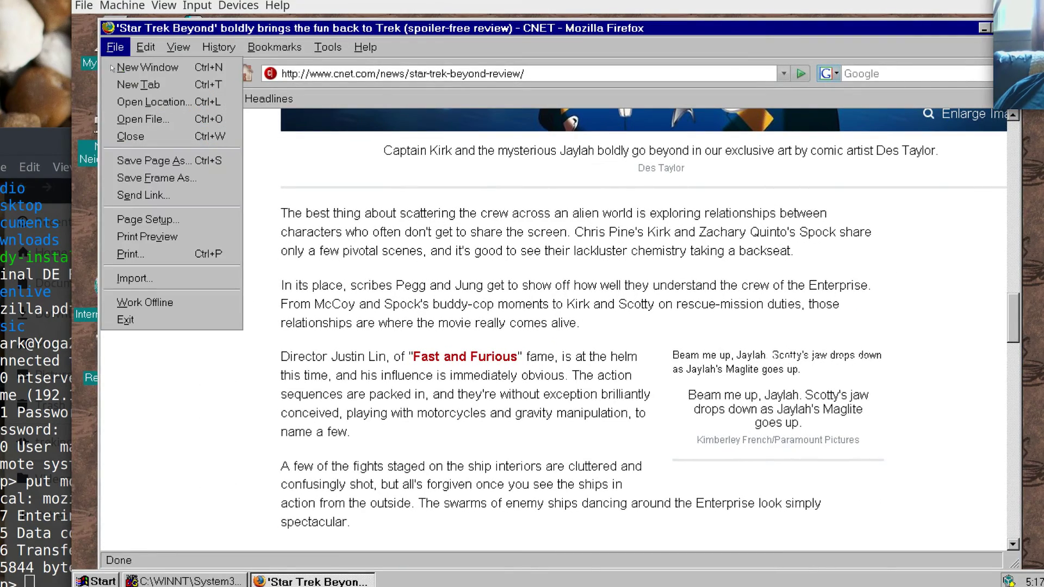
{"action": "left_click", "coordinate": [115, 86]}
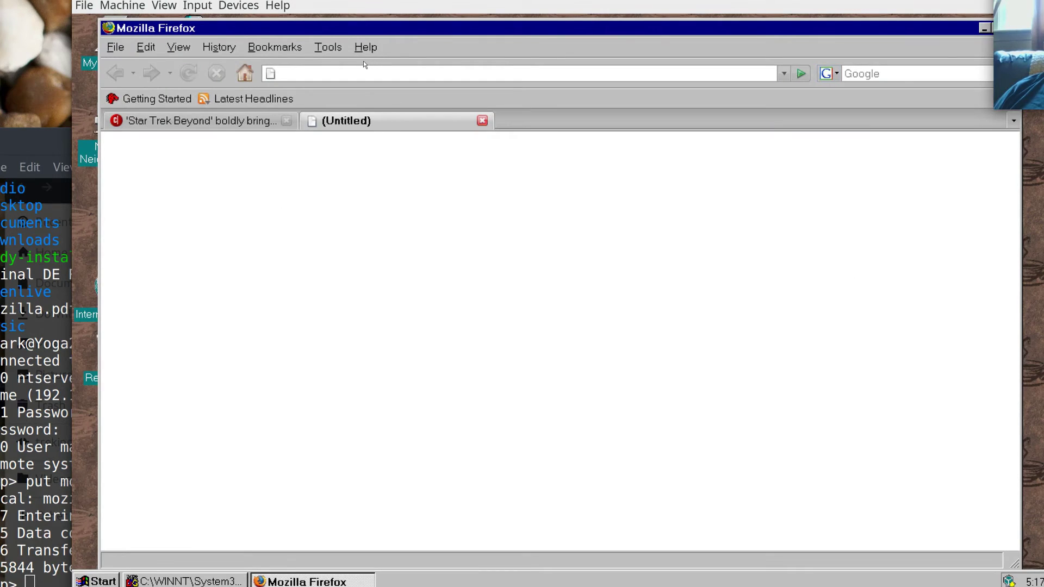
{"action": "type", "text": "cnn.com"}
{"action": "key", "text": "Return"}
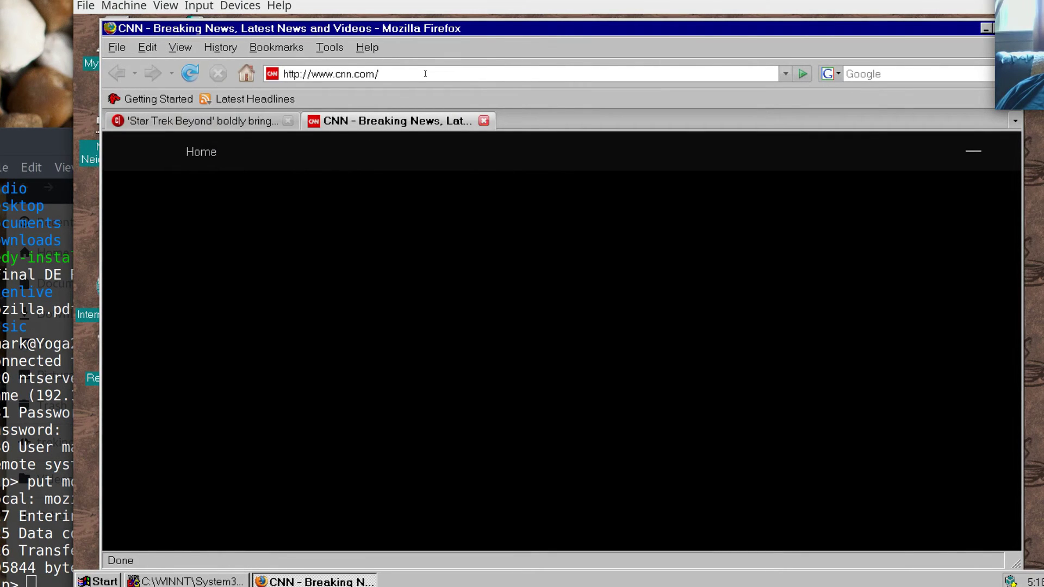
{"action": "left_click_drag", "start_coordinate": [426, 73], "coordinate": [280, 74]}
{"action": "type", "text": "sla"}
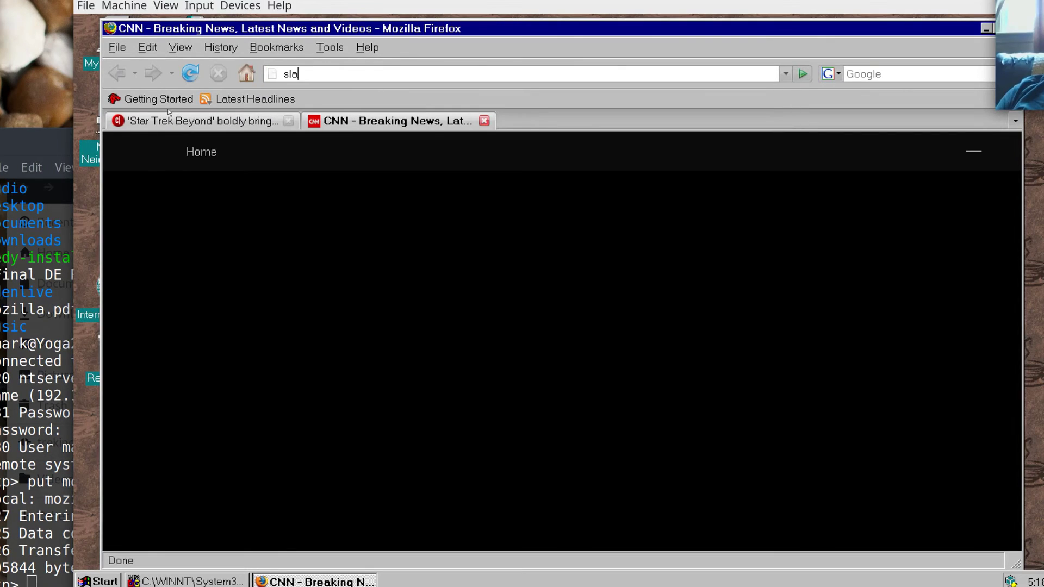
{"action": "type", "text": "shdot"}
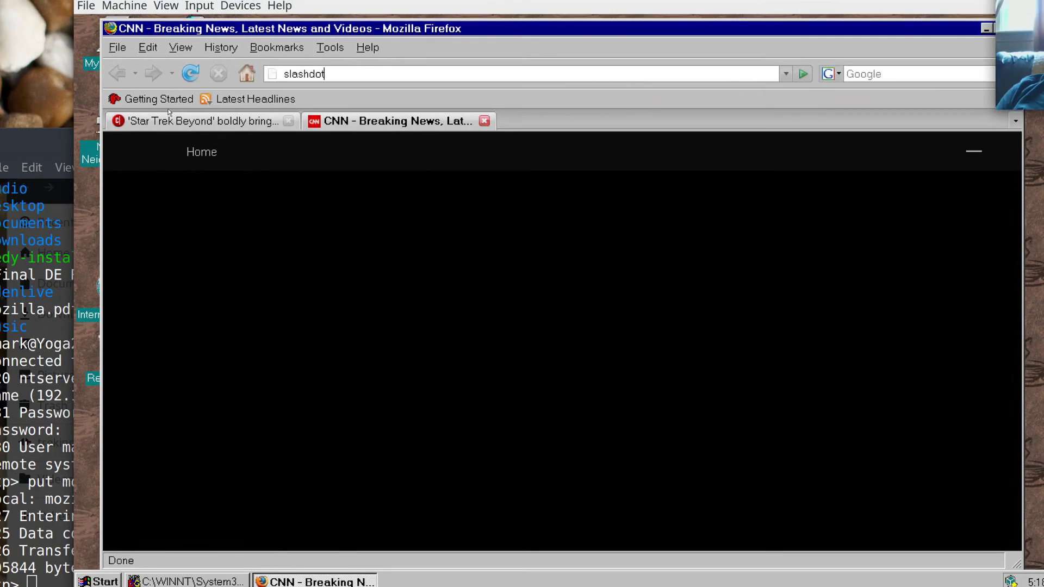
{"action": "type", "text": ".org"}
{"action": "key", "text": "Return"}
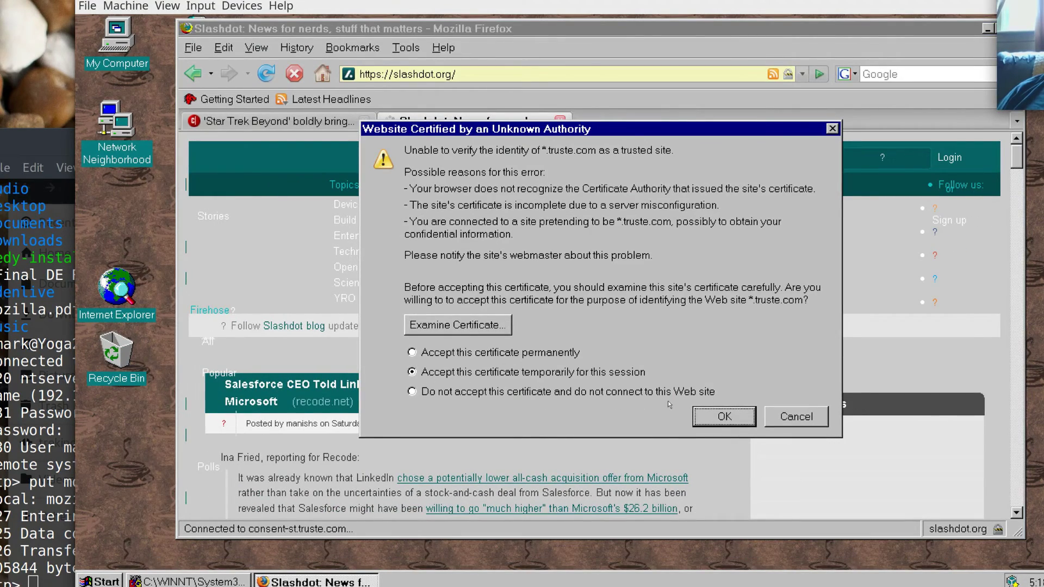
Permanently accept the truste.com, mediaplex and turn.com certificates, then open the Start menu.
{"action": "left_click", "coordinate": [490, 353]}
{"action": "left_click", "coordinate": [745, 416]}
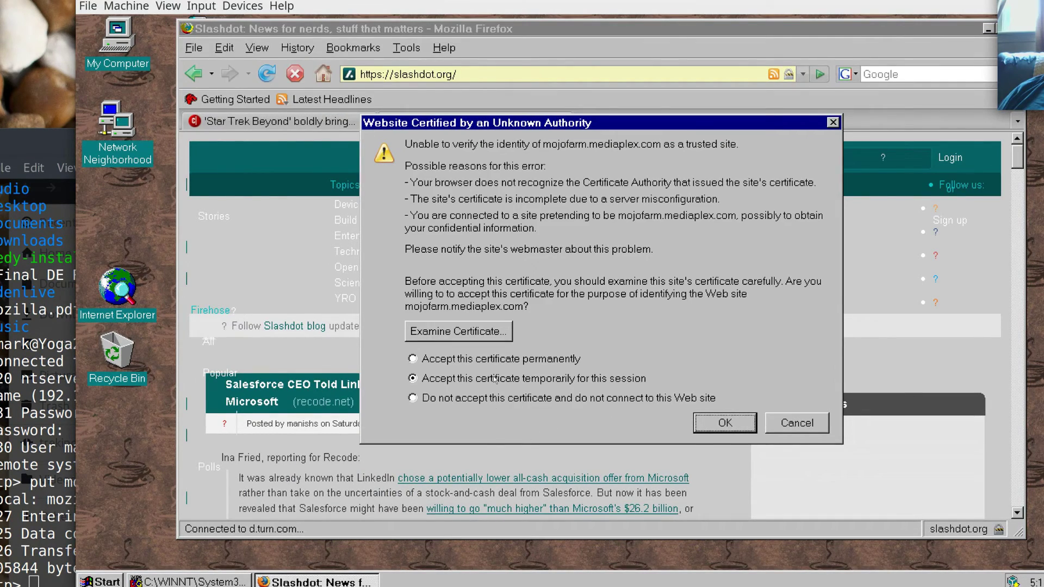
{"action": "left_click", "coordinate": [492, 363]}
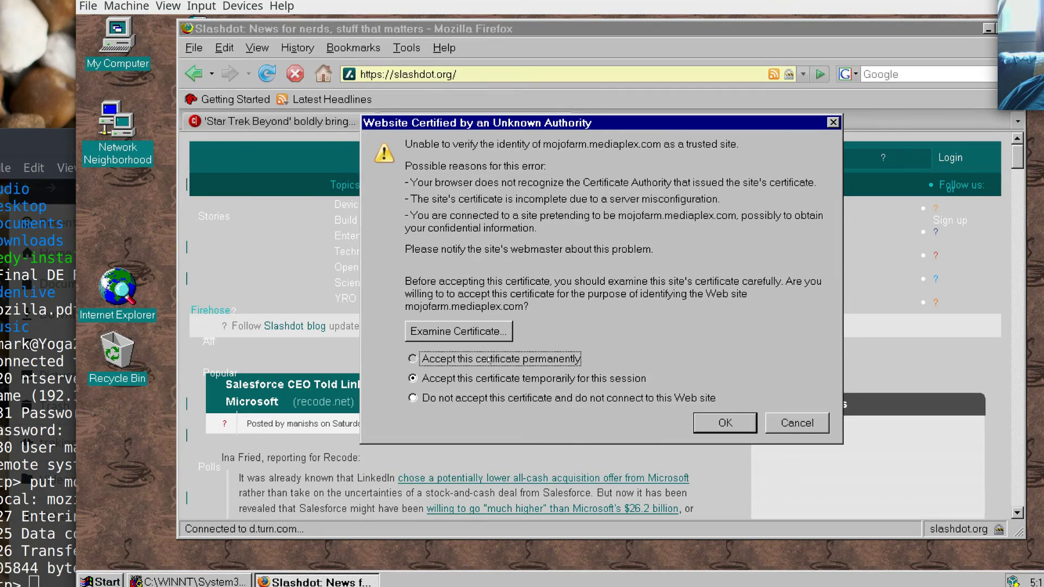
{"action": "left_click", "coordinate": [735, 429]}
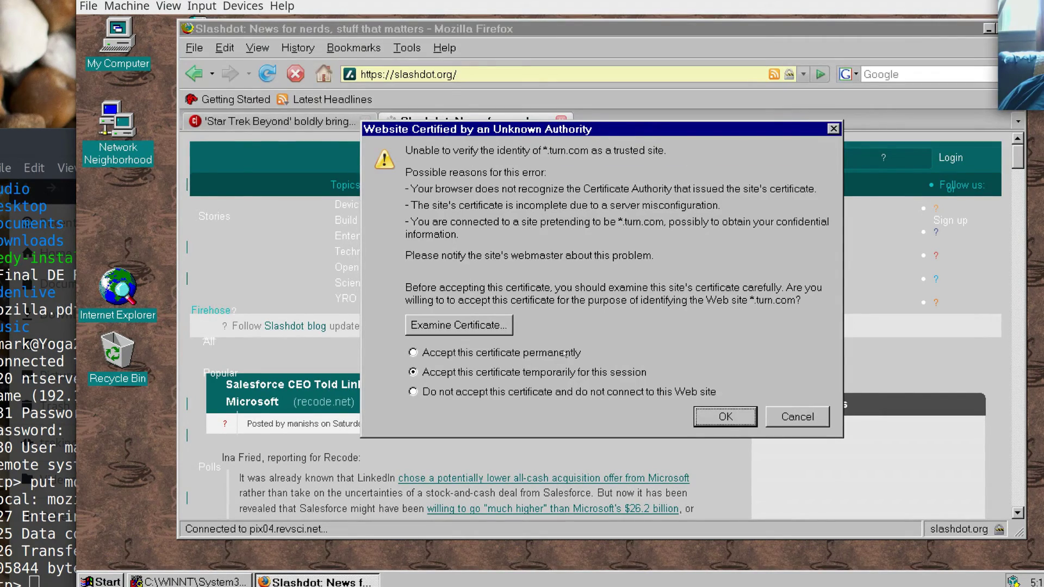
{"action": "key", "text": "Up"}
{"action": "left_click", "coordinate": [723, 417]}
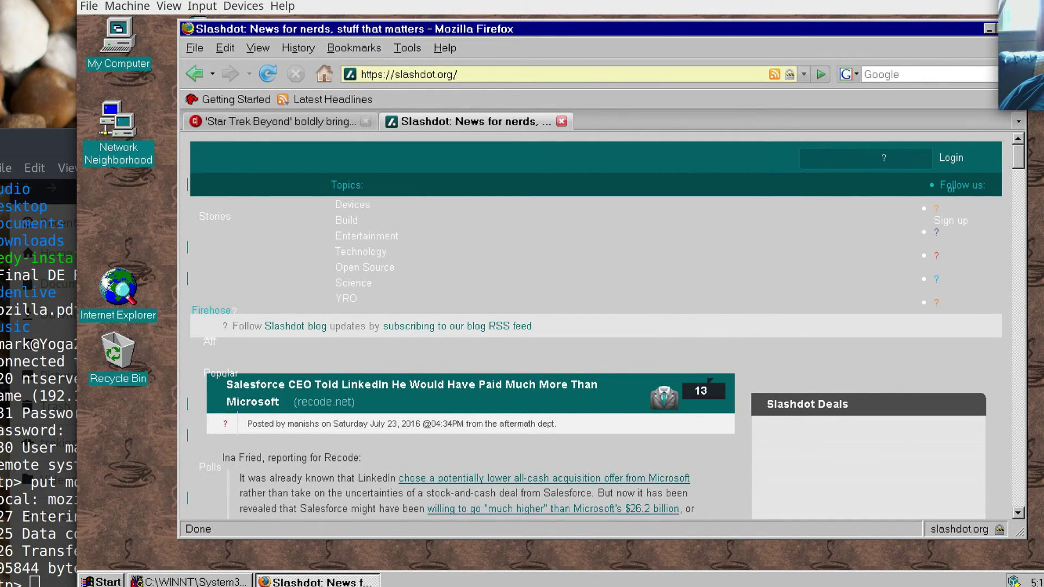
{"action": "left_click", "coordinate": [120, 581]}
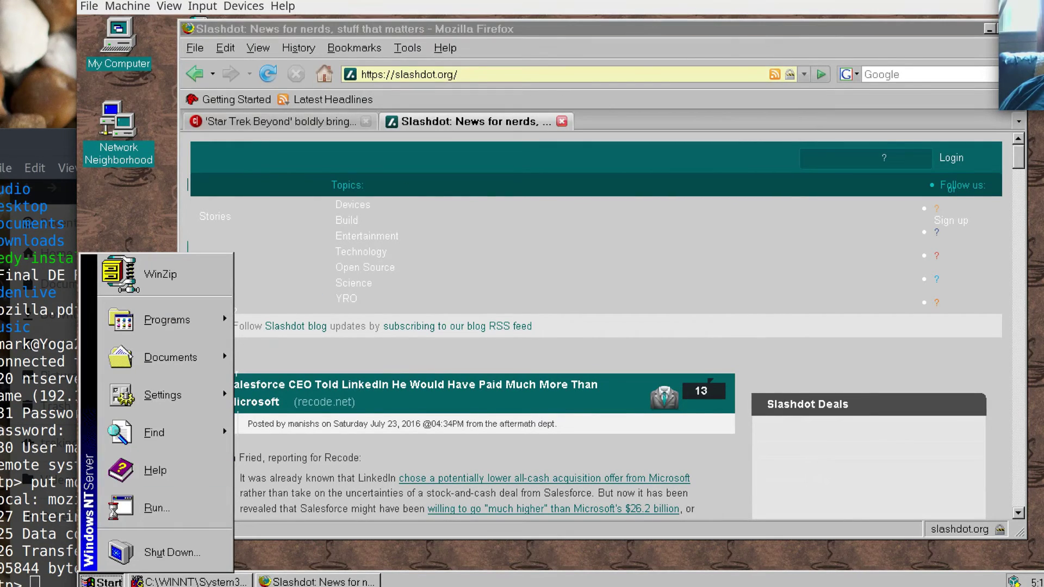
Launch Task Manager from the taskbar menu and move it to the upper left.
{"action": "left_click", "coordinate": [469, 578]}
{"action": "right_click", "coordinate": [469, 579]}
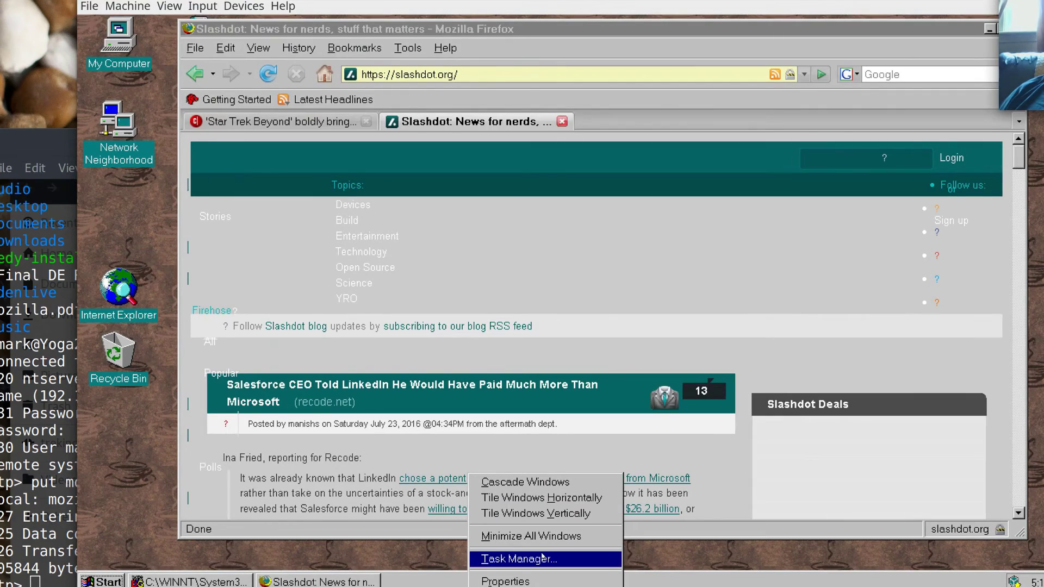
{"action": "left_click", "coordinate": [537, 557]}
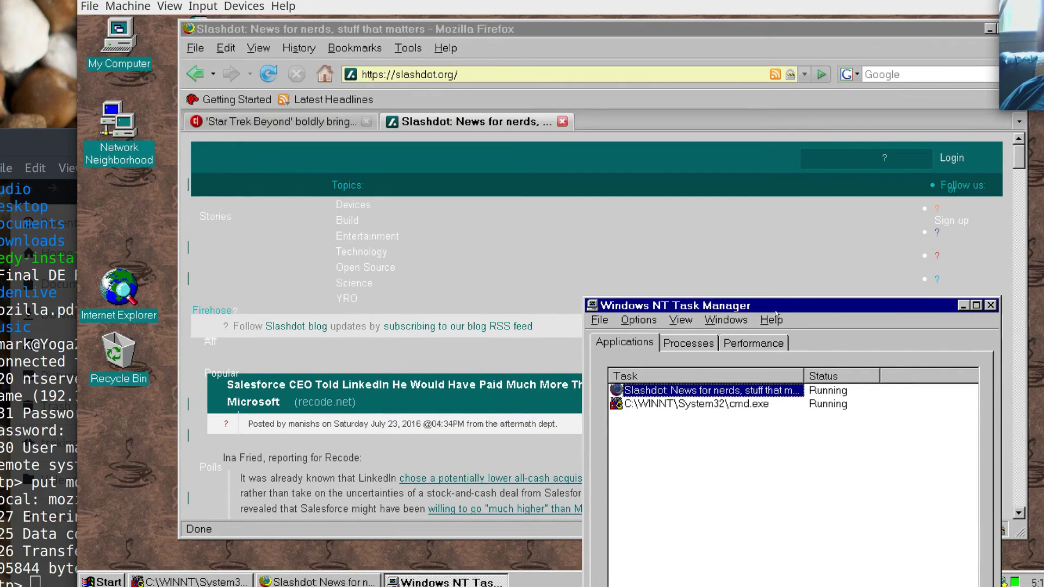
{"action": "left_click_drag", "start_coordinate": [670, 305], "coordinate": [216, 50]}
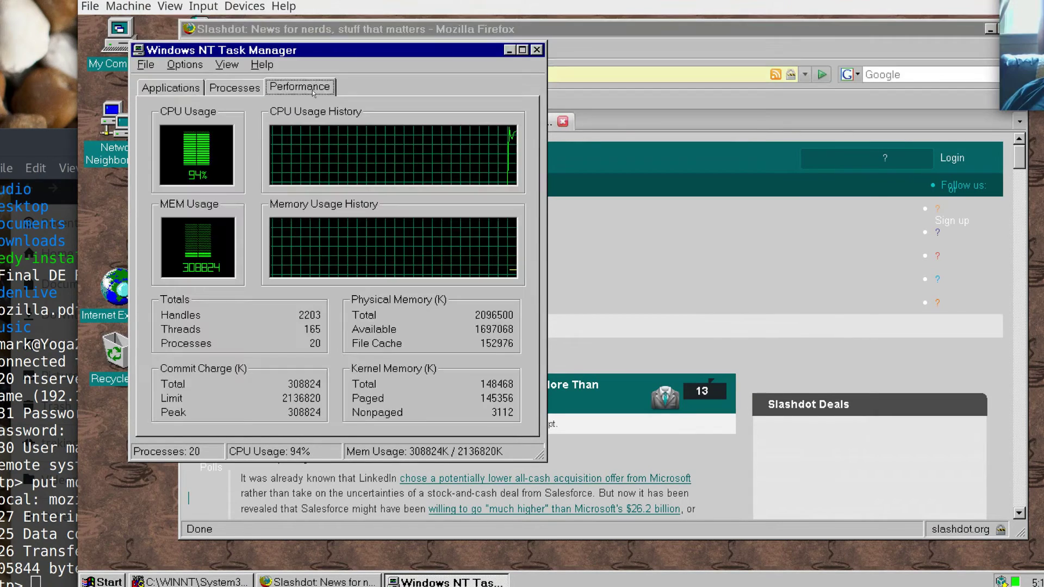
Review the CPU and memory graphs on the Performance tab, leaving display options unchanged.
{"action": "left_click", "coordinate": [309, 88]}
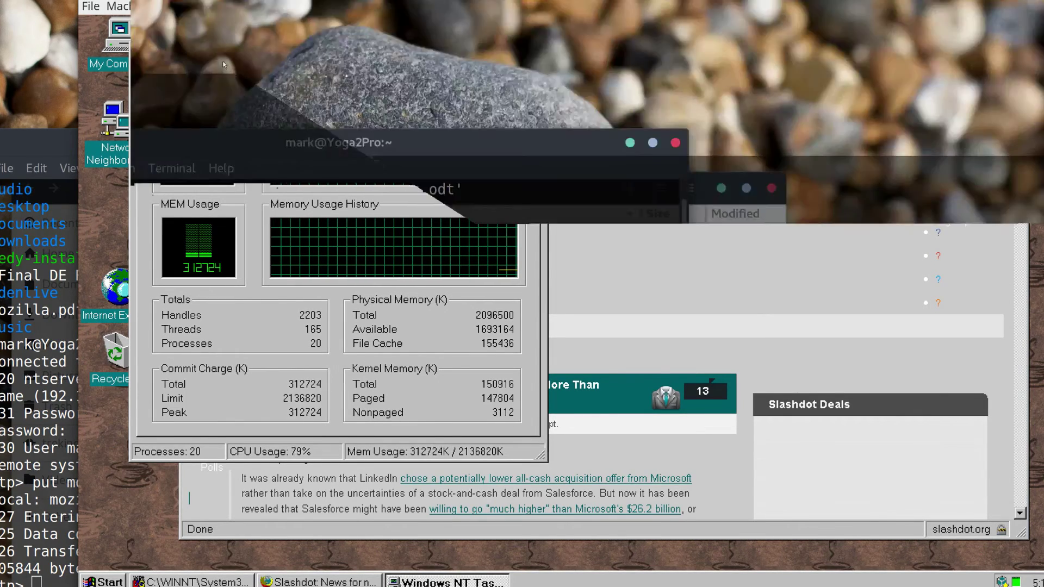
{"action": "left_click", "coordinate": [223, 65]}
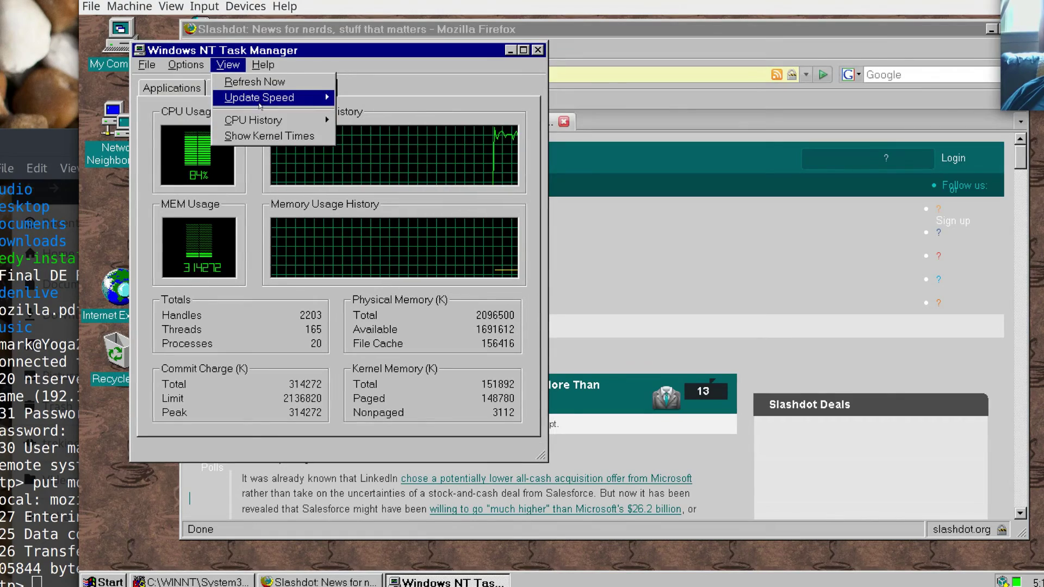
{"action": "mouse_move", "coordinate": [260, 99]}
{"action": "mouse_move", "coordinate": [258, 119]}
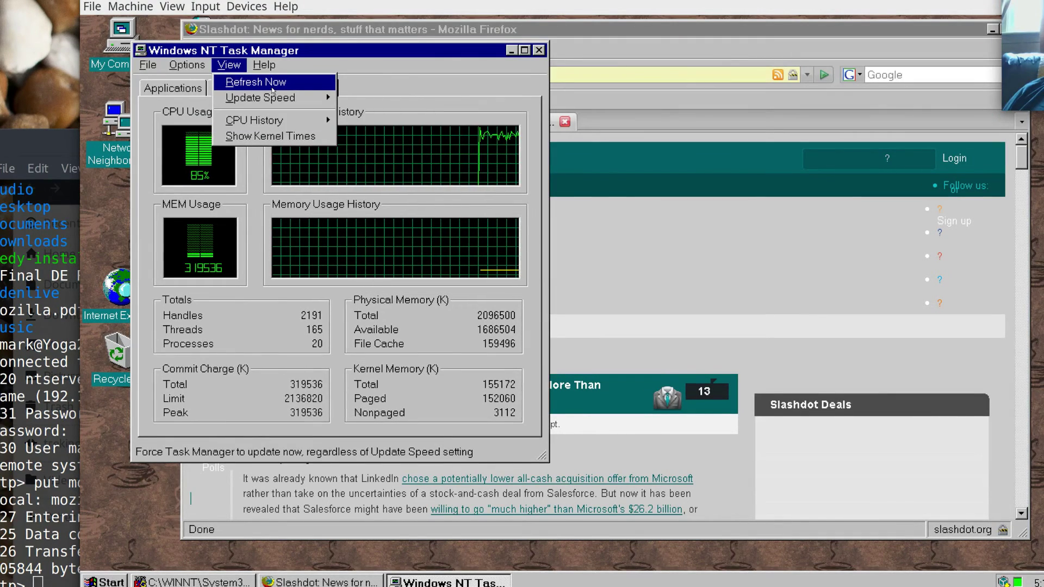
{"action": "left_click", "coordinate": [365, 144]}
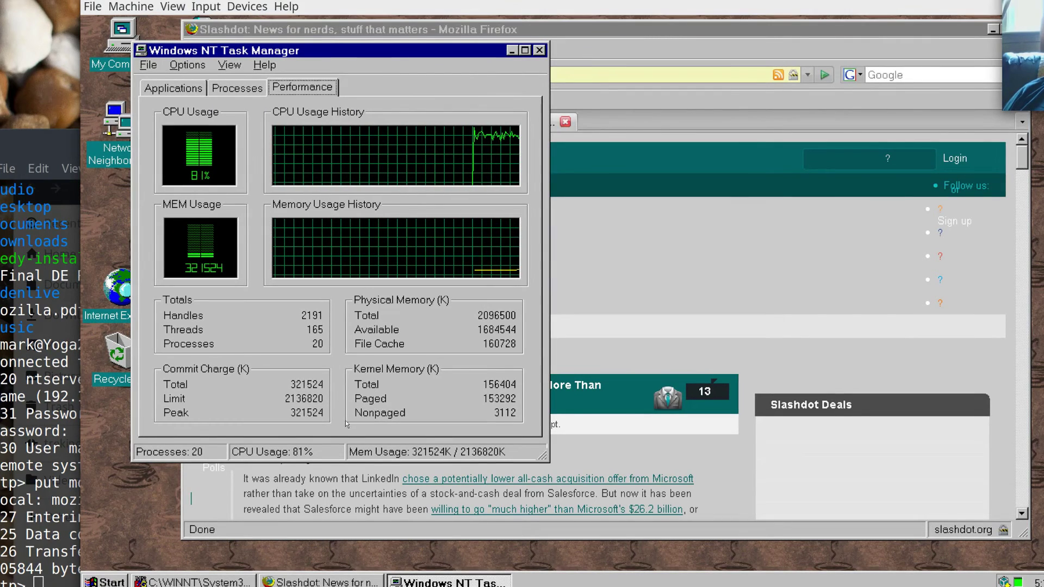
Browse the Processes, Performance and Applications tabs, return to Processes, then close Task Manager.
{"action": "left_click", "coordinate": [248, 89]}
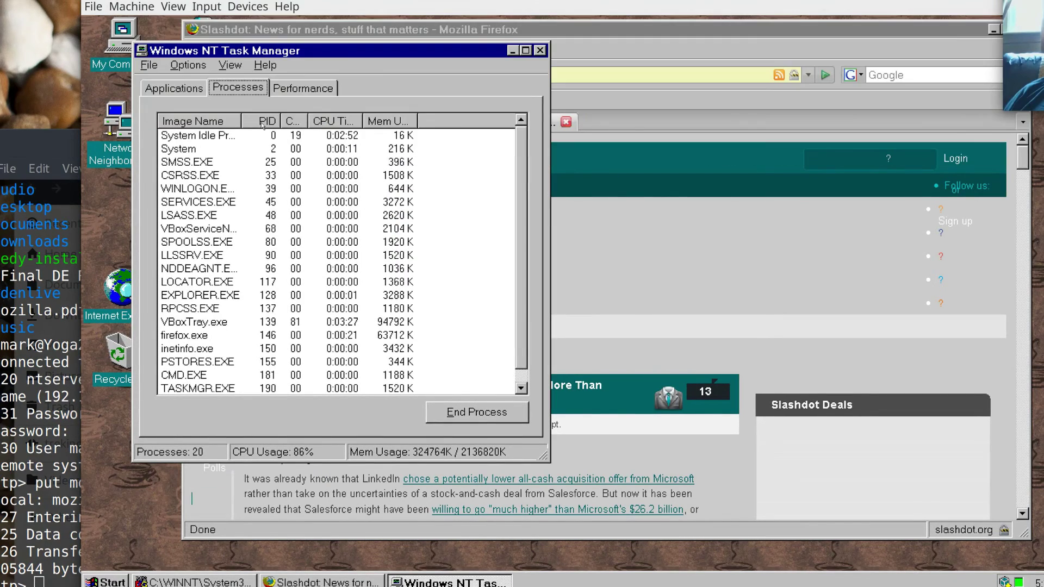
{"action": "left_click", "coordinate": [303, 88]}
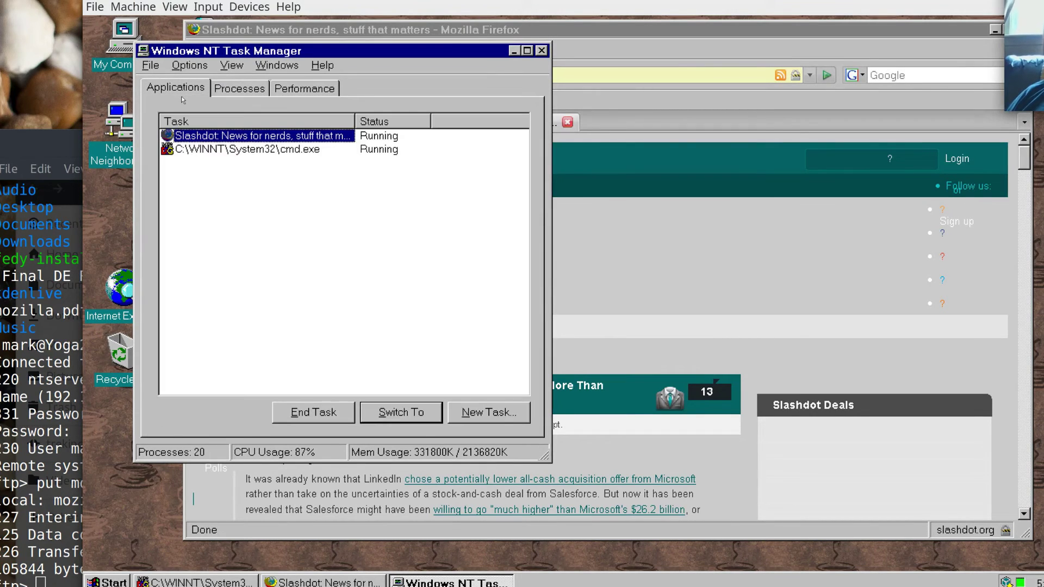
{"action": "left_click", "coordinate": [175, 88]}
{"action": "left_click", "coordinate": [239, 88]}
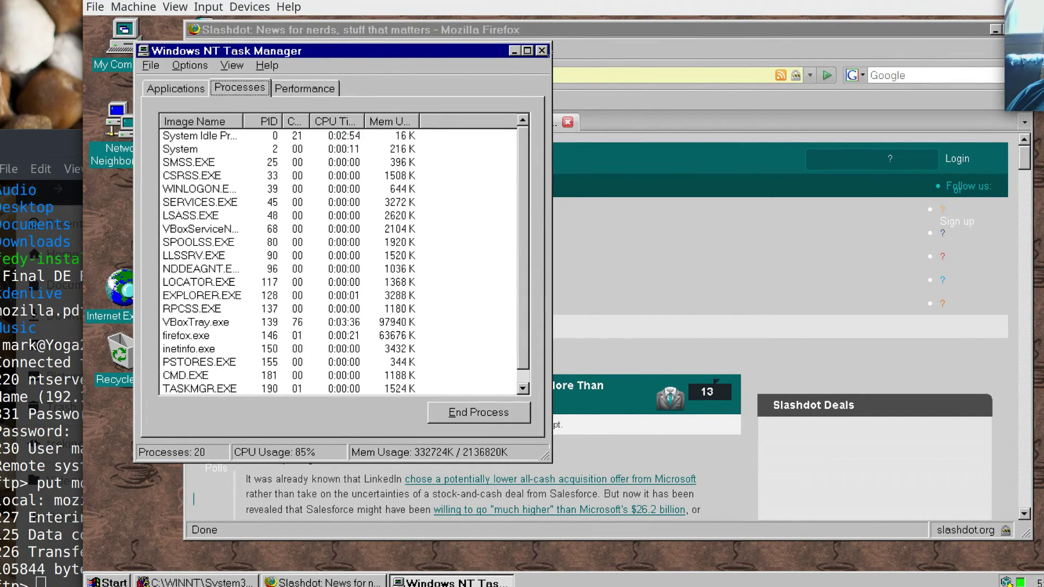
{"action": "left_click", "coordinate": [541, 51]}
In My Computer, view drive C:'s properties and its Tools tab, then close both windows.
{"action": "double_click", "coordinate": [134, 44]}
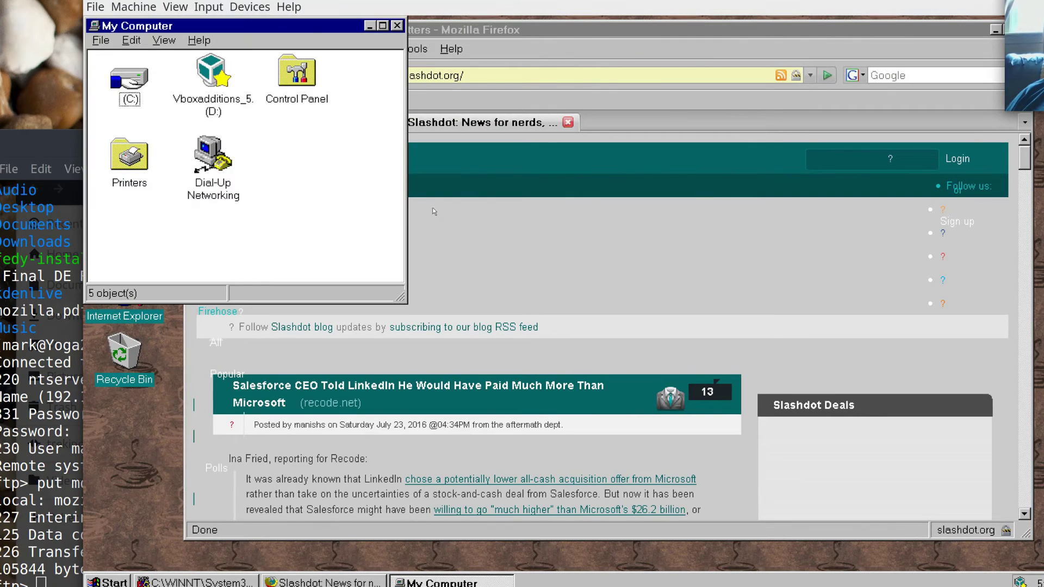
{"action": "right_click", "coordinate": [136, 77]}
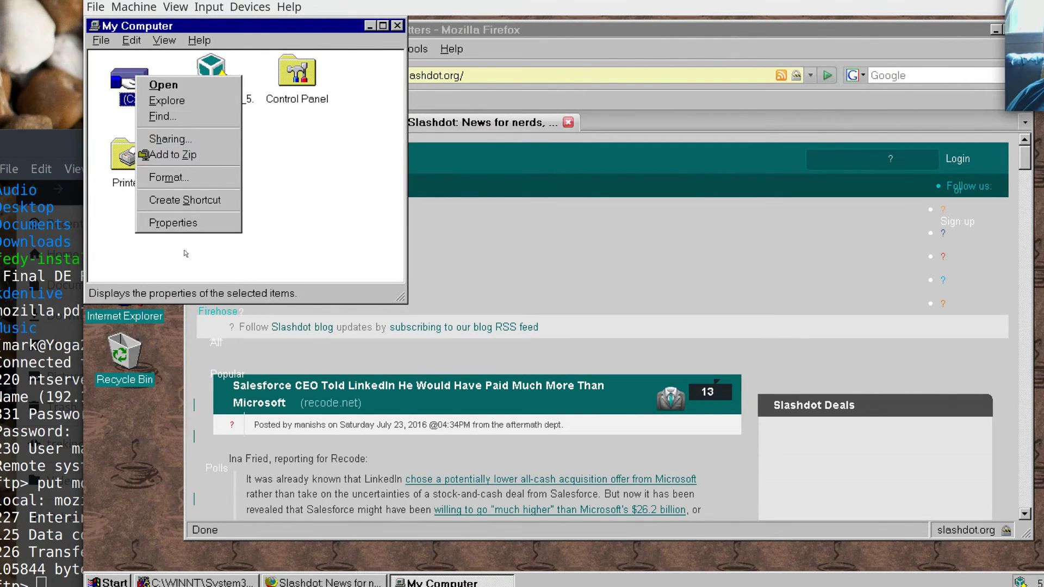
{"action": "left_click", "coordinate": [172, 222]}
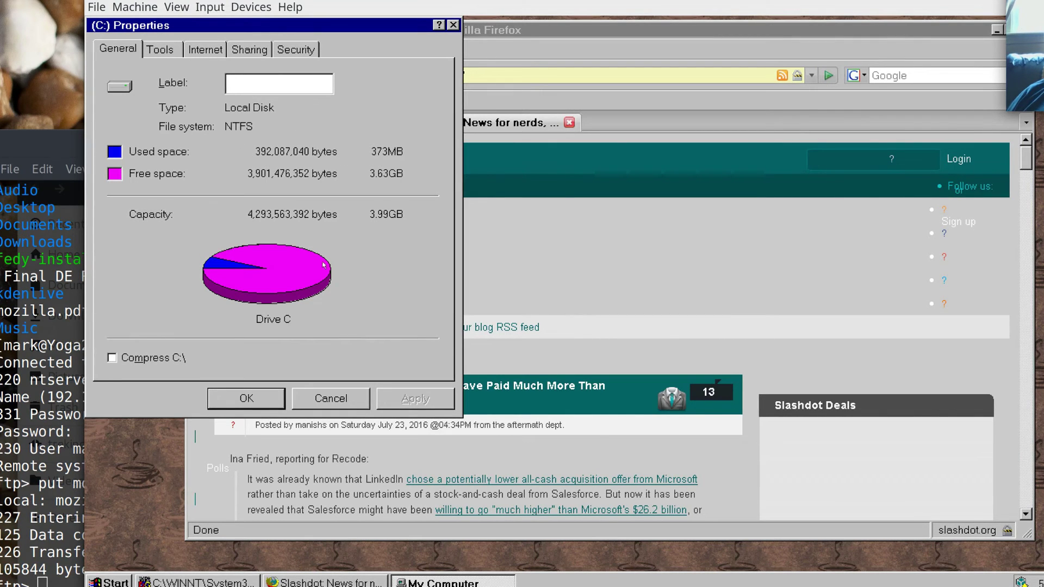
{"action": "left_click", "coordinate": [161, 49]}
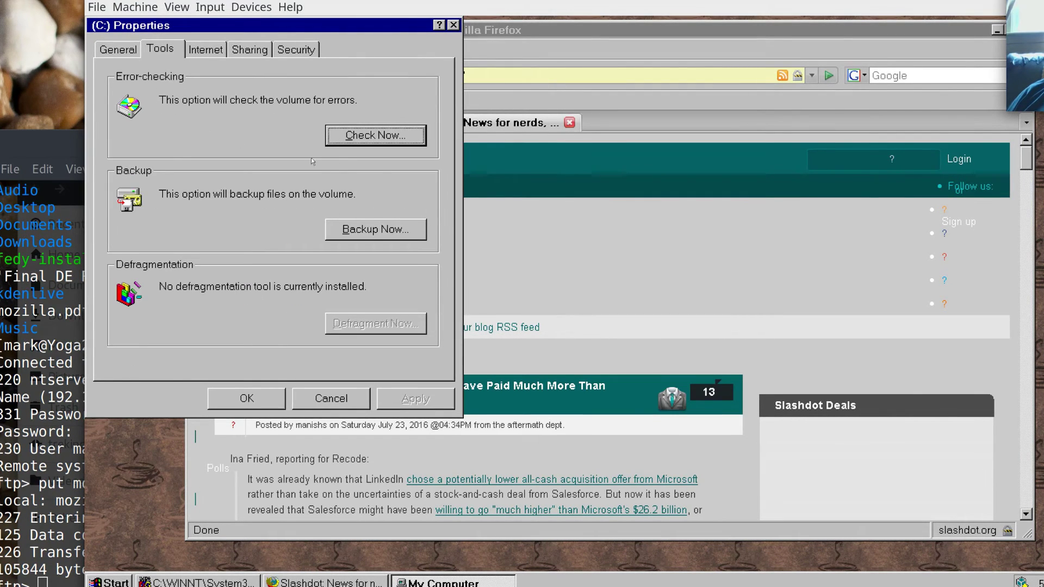
{"action": "left_click", "coordinate": [242, 400]}
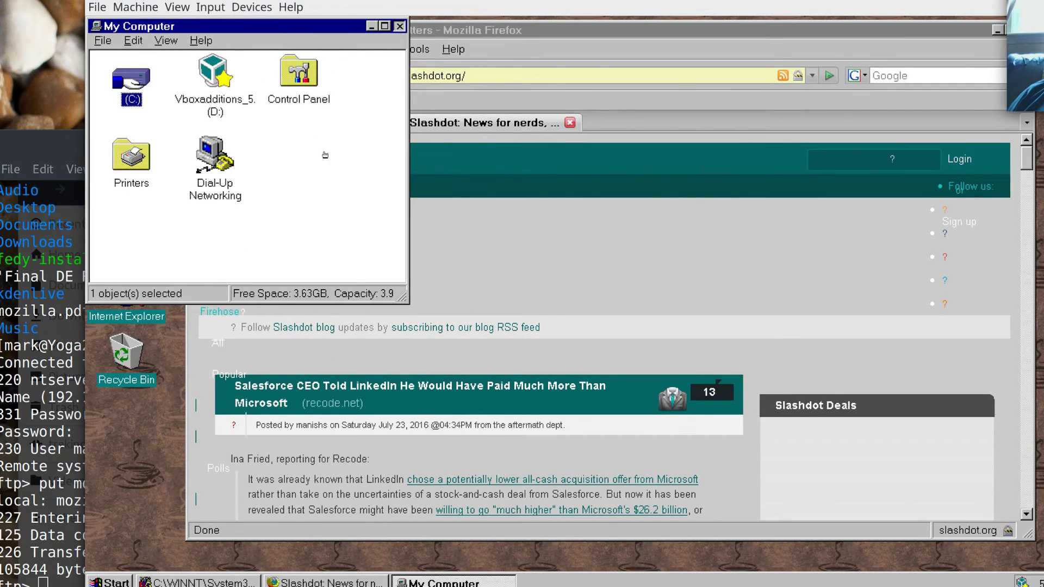
{"action": "left_click", "coordinate": [399, 27]}
Start Disk Administrator, accept the first-run notice, select Disk 0's free space, and enlarge the window.
{"action": "left_click", "coordinate": [110, 581]}
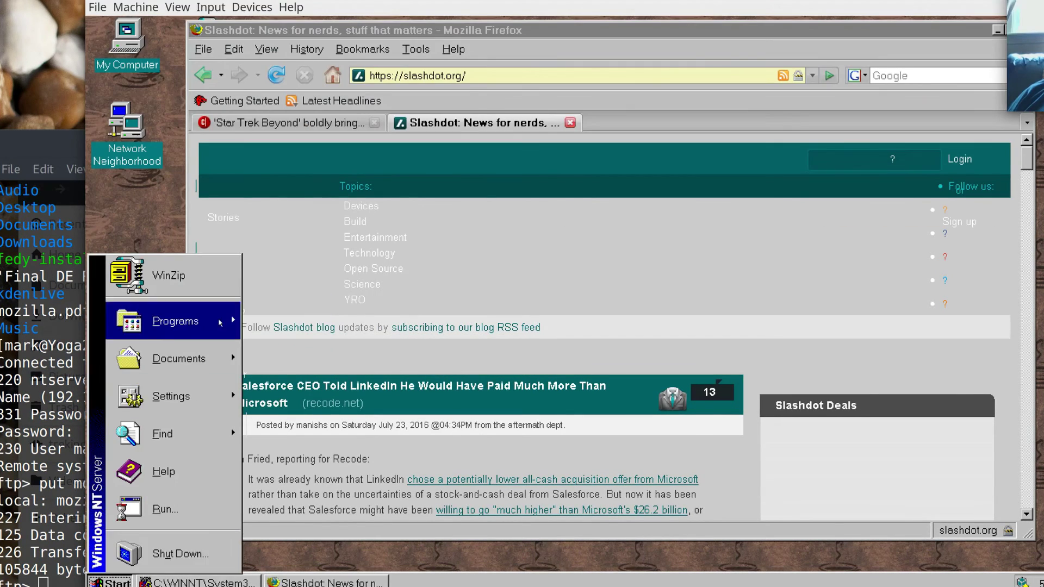
{"action": "mouse_move", "coordinate": [210, 334]}
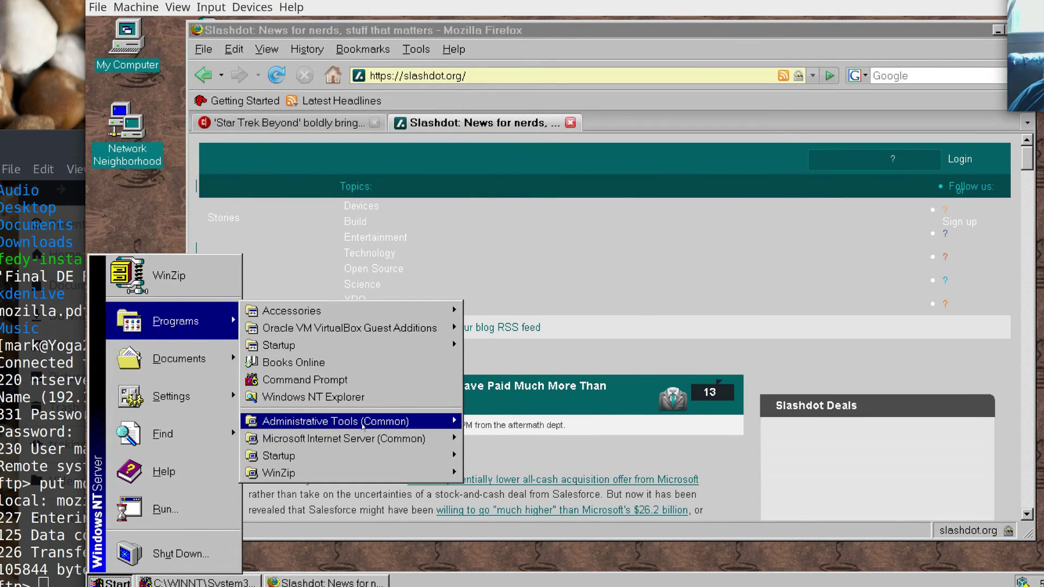
{"action": "mouse_move", "coordinate": [370, 422]}
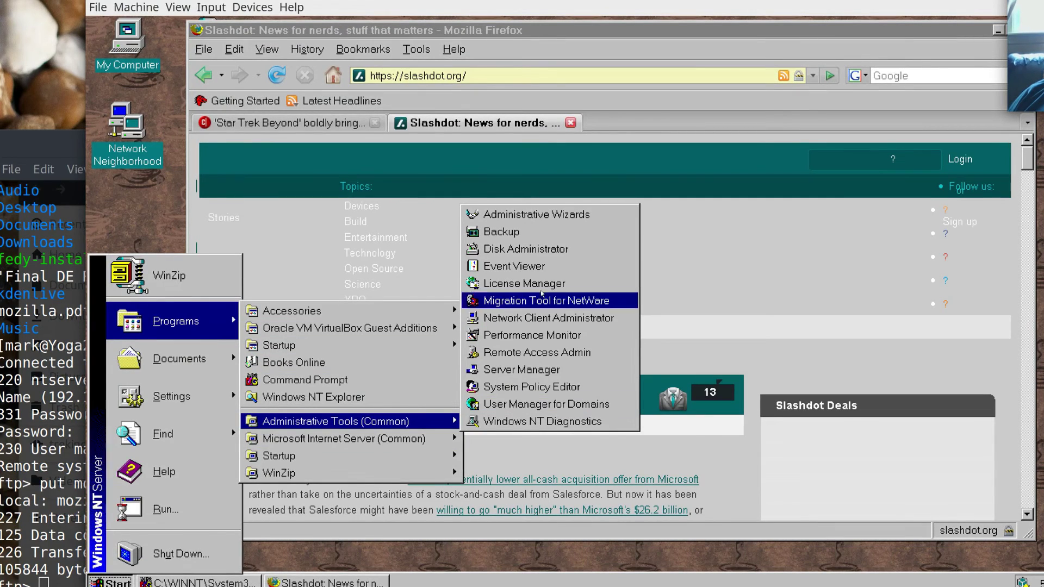
{"action": "left_click", "coordinate": [542, 251]}
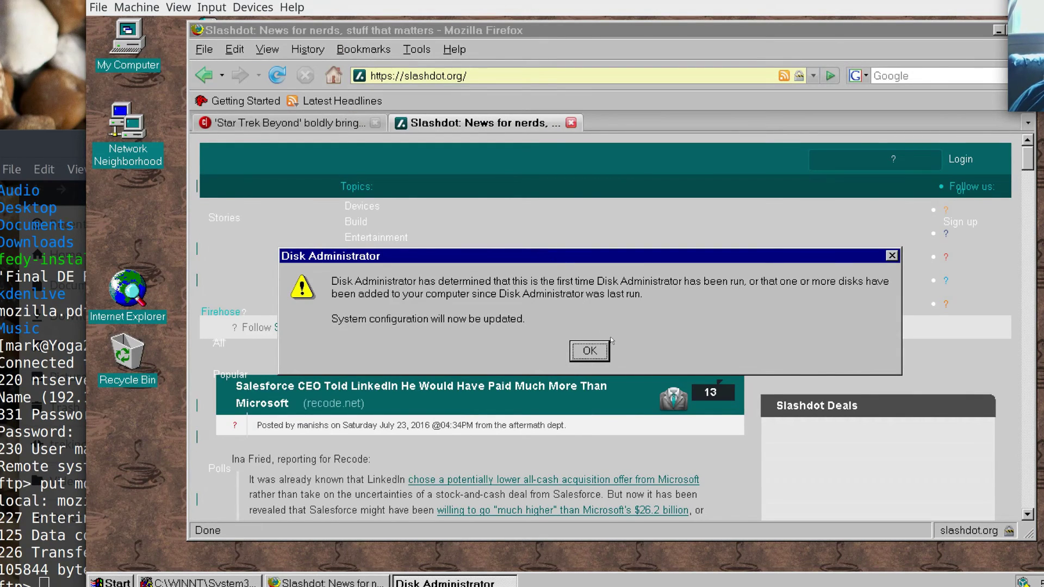
{"action": "left_click", "coordinate": [590, 351]}
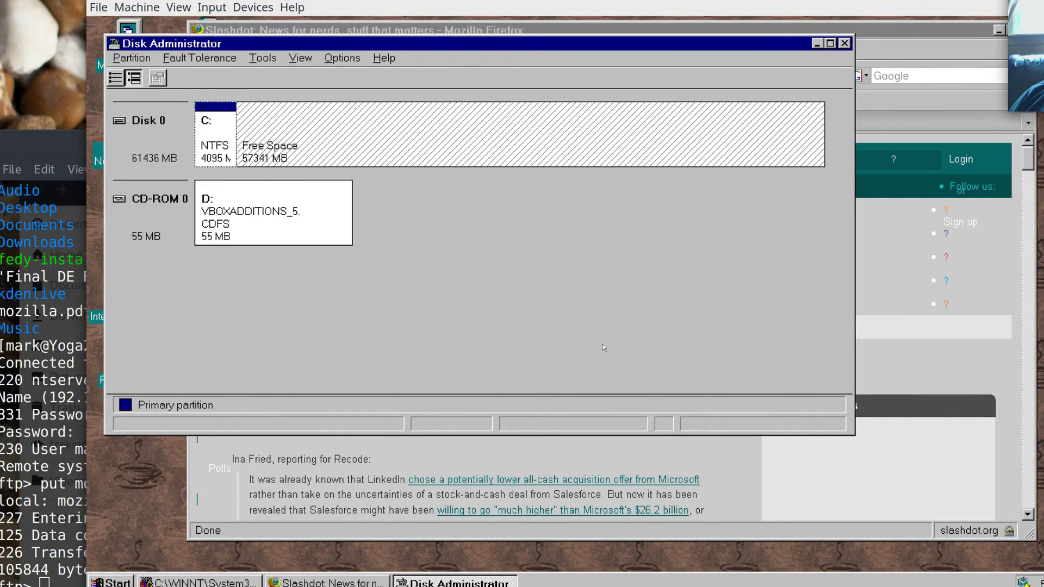
{"action": "left_click", "coordinate": [332, 161]}
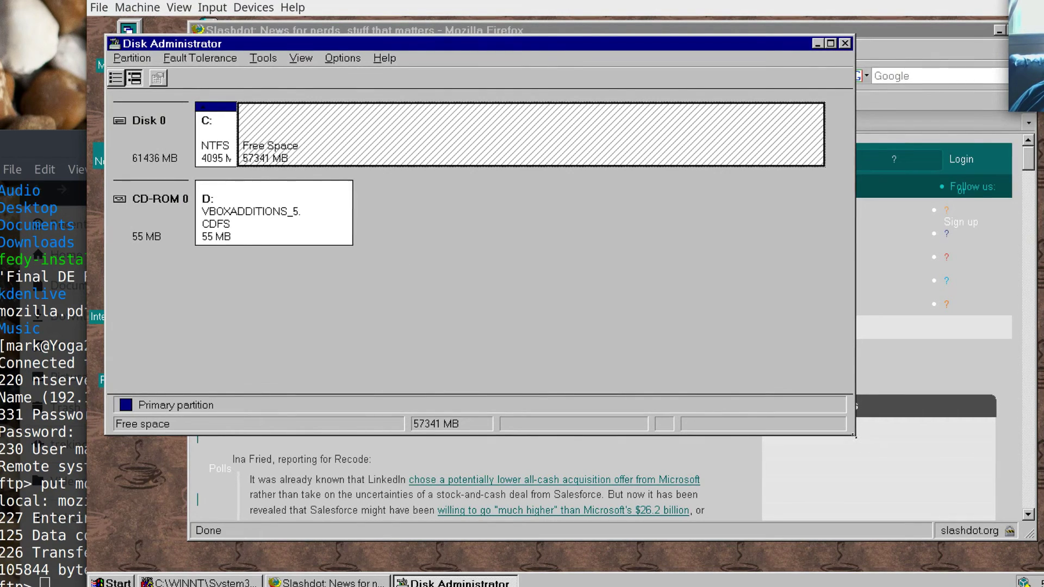
{"action": "left_click_drag", "start_coordinate": [853, 435], "coordinate": [863, 509]}
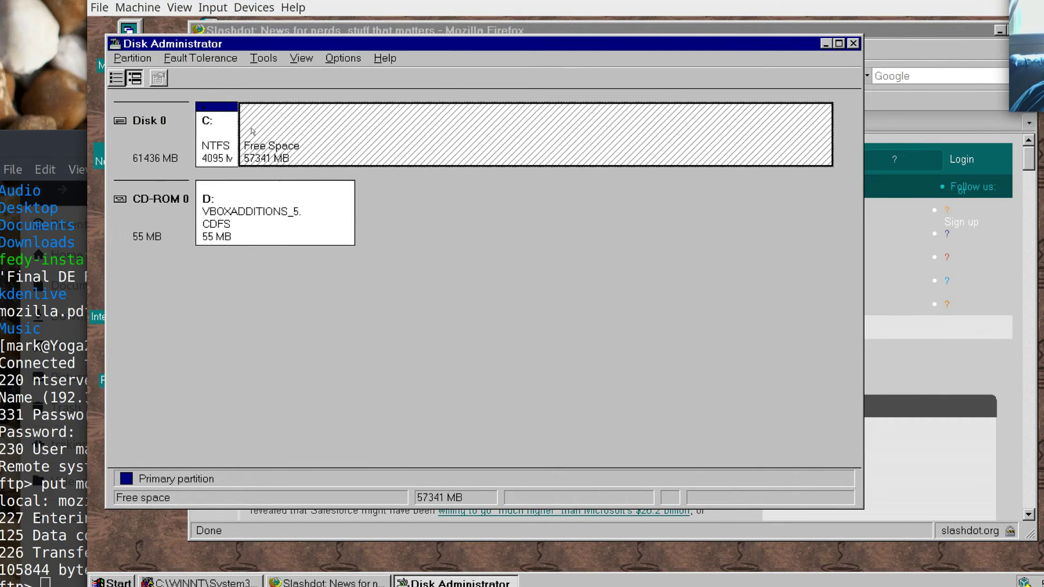
Inspect the C: partition's properties, including its Tools tab, and close without changes.
{"action": "left_click", "coordinate": [216, 133]}
{"action": "right_click", "coordinate": [216, 133]}
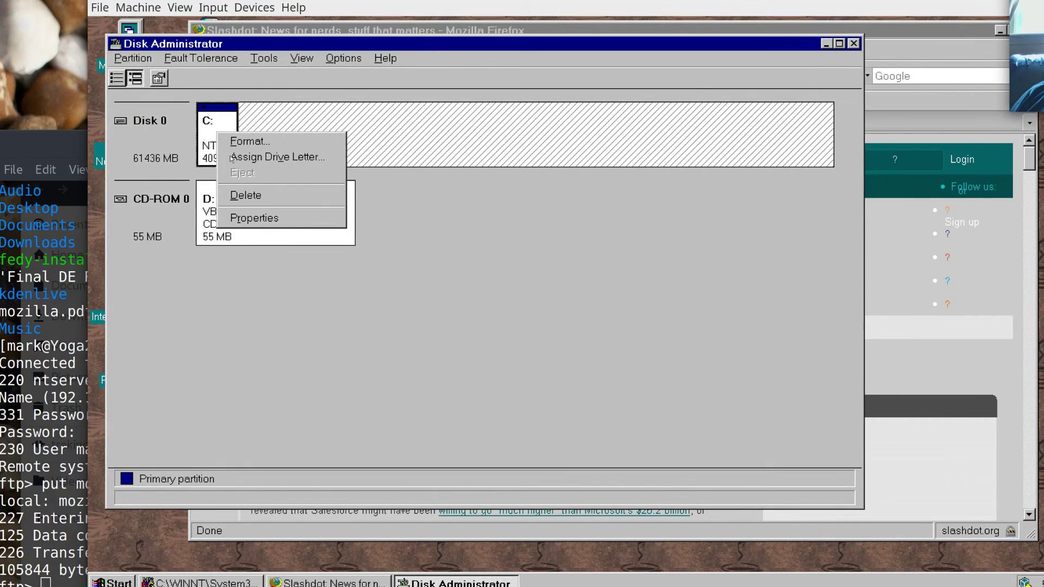
{"action": "left_click", "coordinate": [254, 217]}
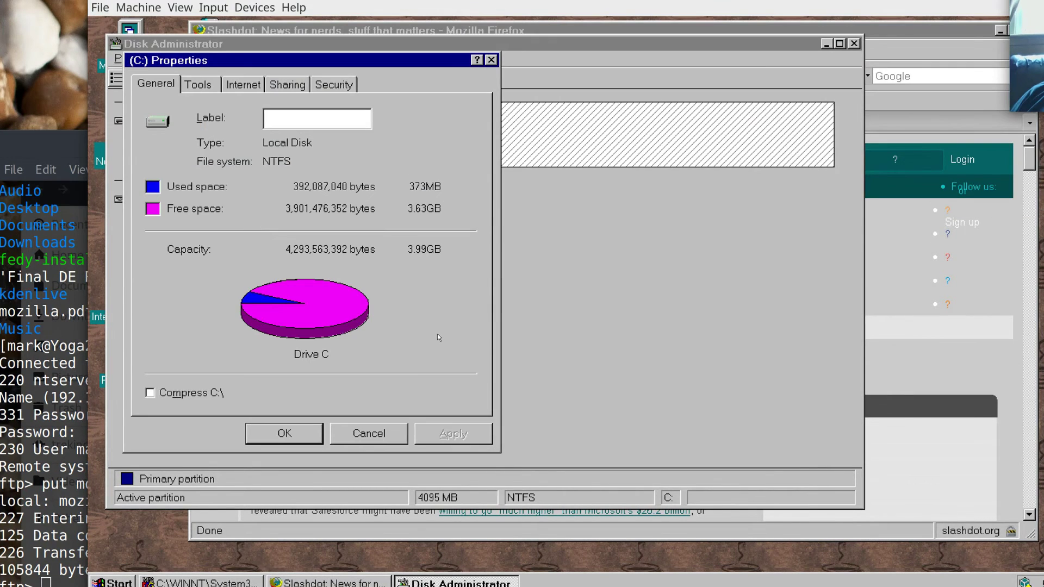
{"action": "left_click", "coordinate": [205, 85]}
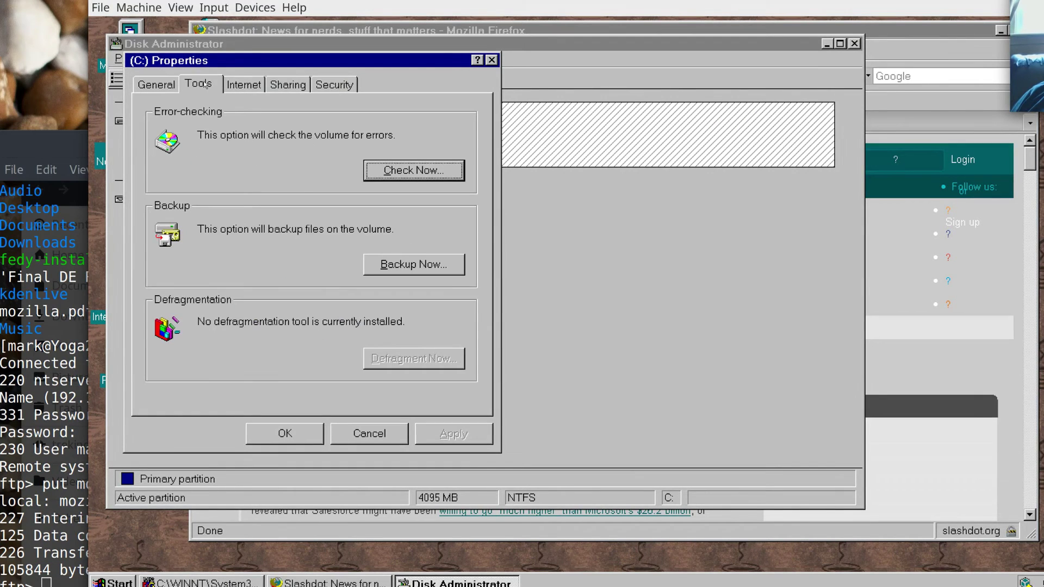
{"action": "left_click", "coordinate": [170, 90]}
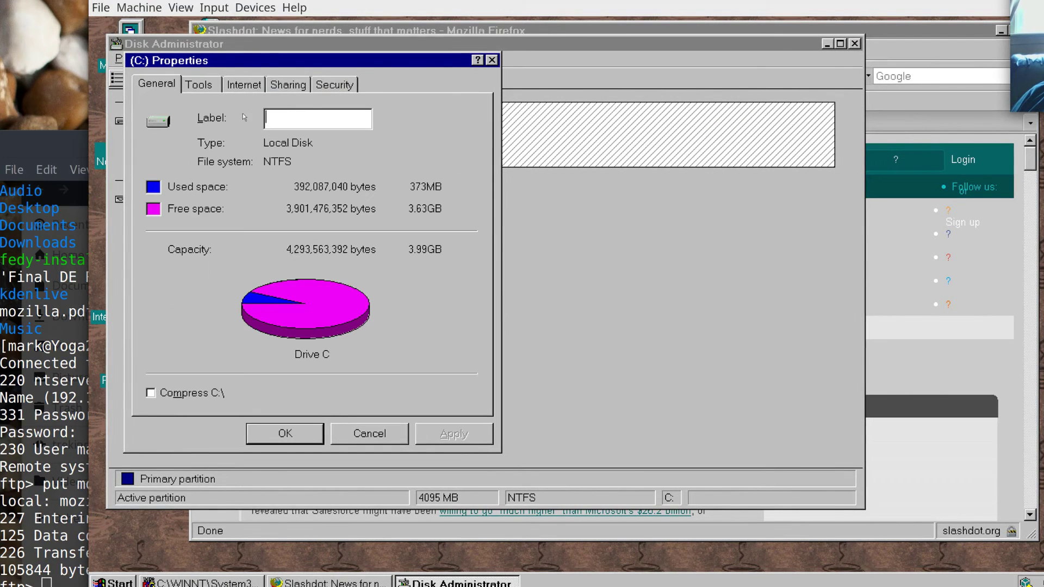
{"action": "left_click", "coordinate": [367, 435]}
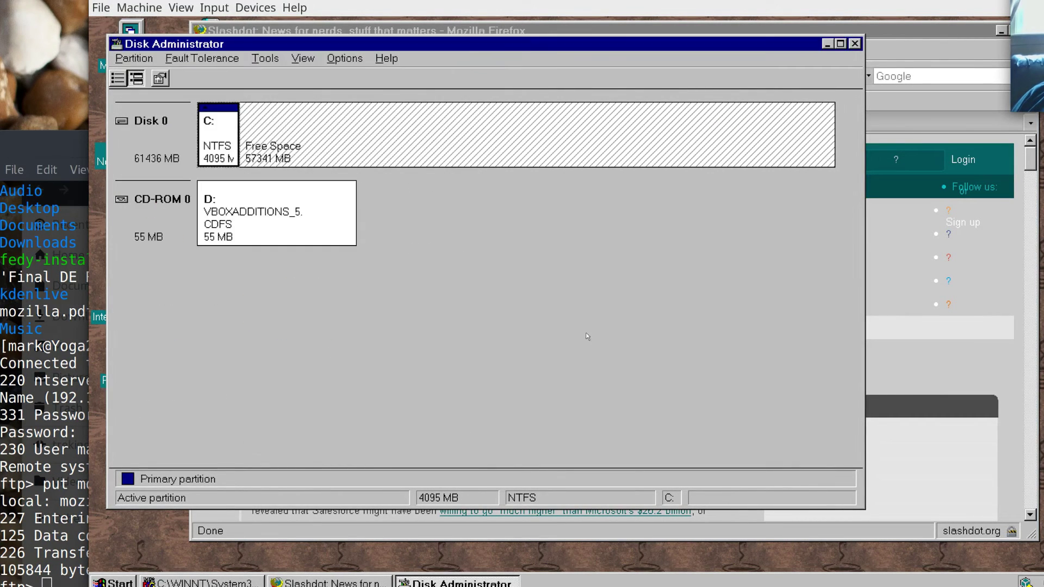
Check the options for Disk 0's free space without choosing any, then close Disk Administrator.
{"action": "right_click", "coordinate": [418, 136]}
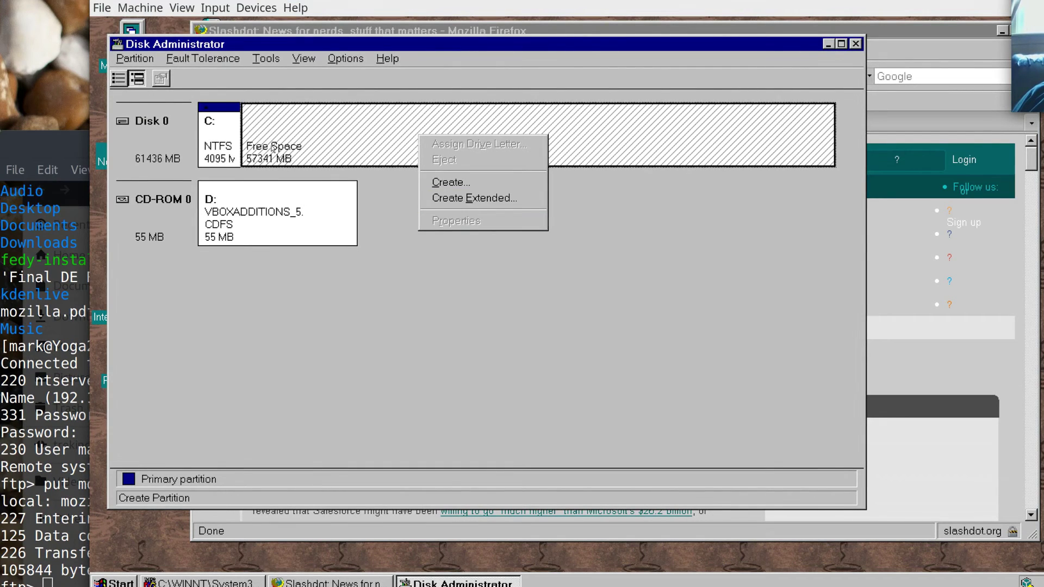
{"action": "left_click", "coordinate": [300, 131]}
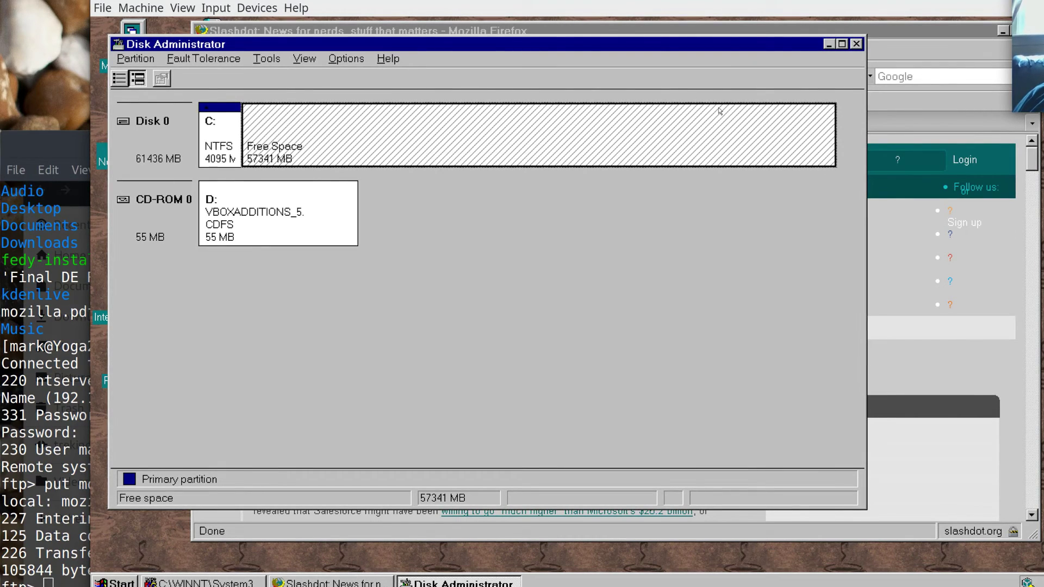
{"action": "left_click", "coordinate": [856, 44]}
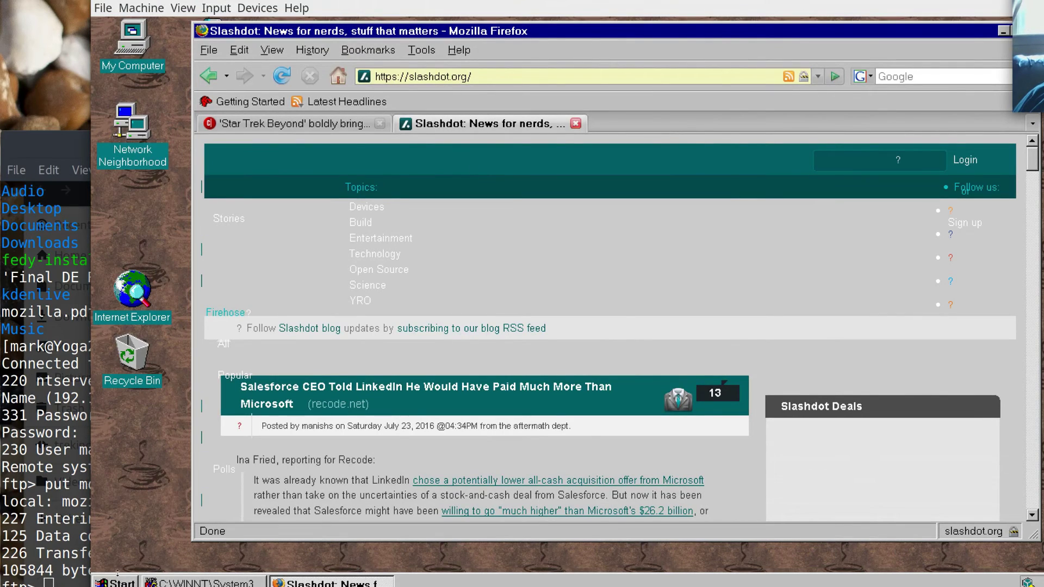
{"action": "key", "text": "super"}
{"action": "mouse_move", "coordinate": [185, 323]}
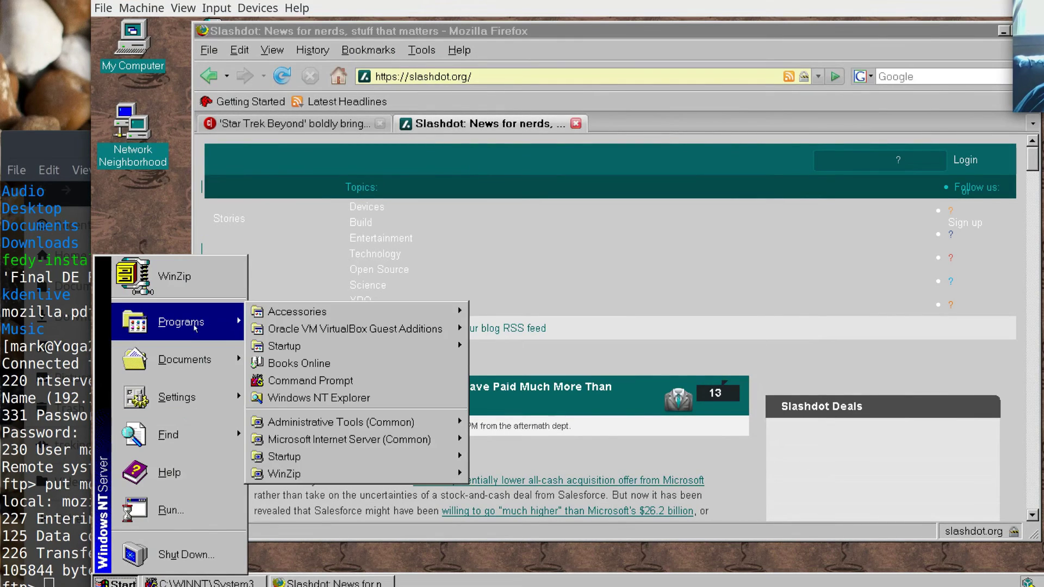
{"action": "mouse_move", "coordinate": [413, 422]}
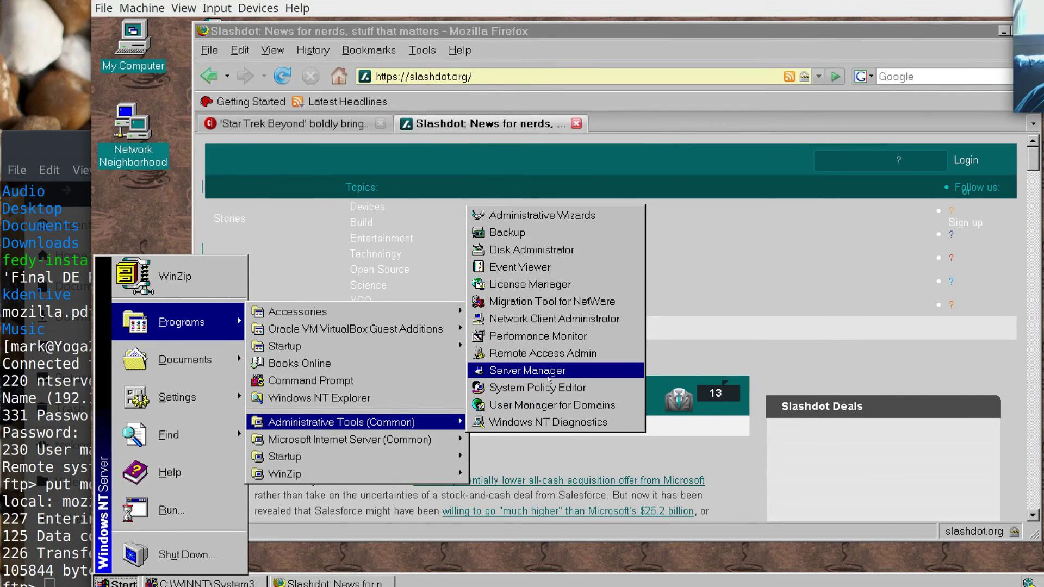
{"action": "left_click", "coordinate": [548, 372]}
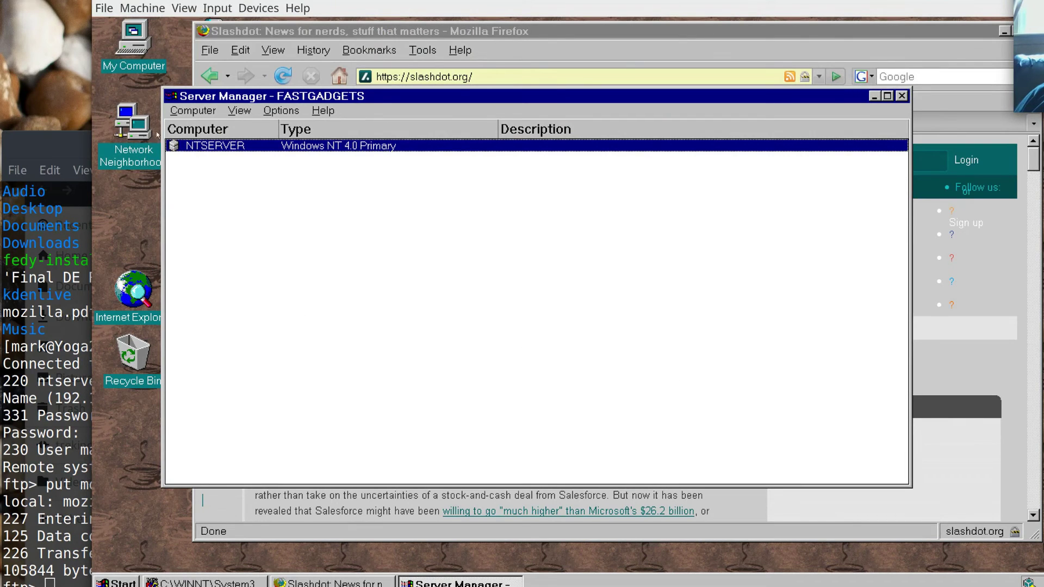
{"action": "double_click", "coordinate": [213, 146]}
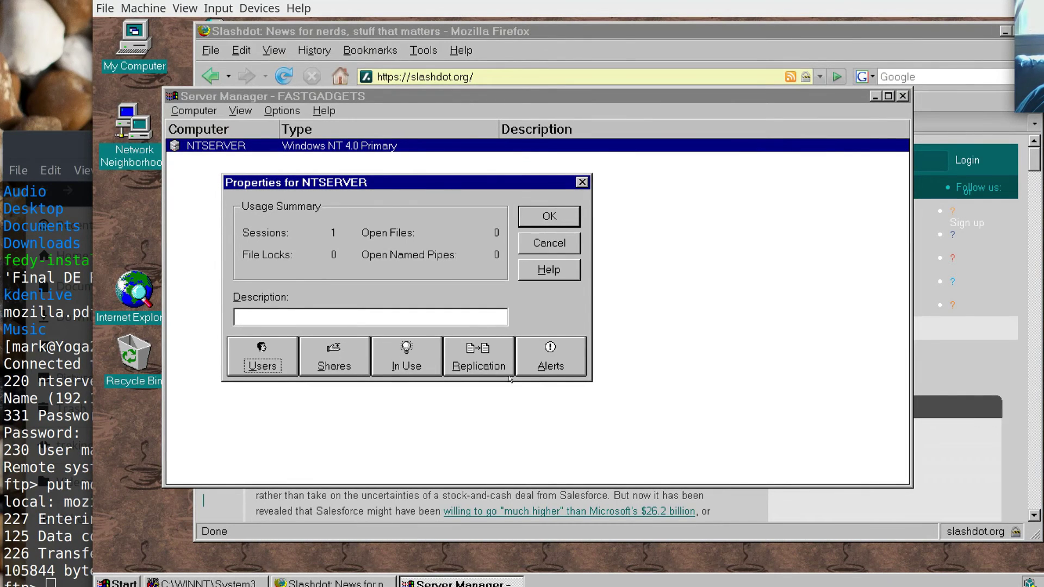
{"action": "left_click", "coordinate": [555, 217]}
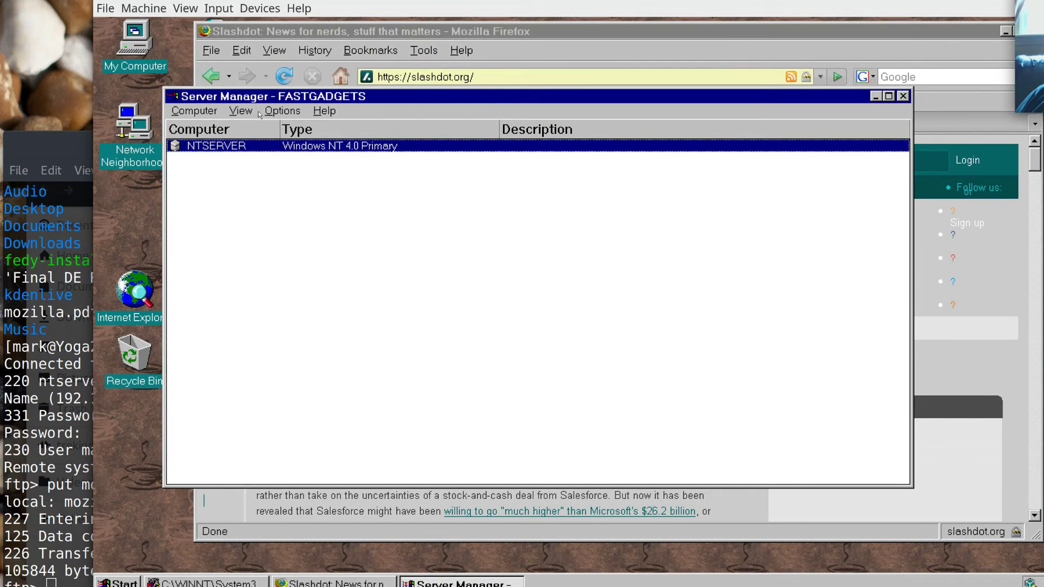
{"action": "left_click", "coordinate": [241, 111]}
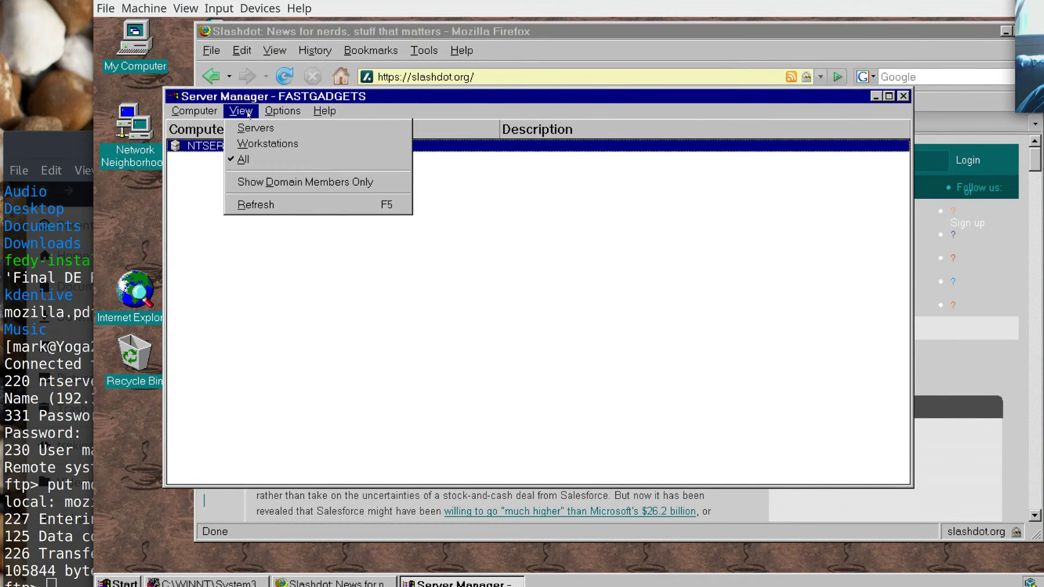
{"action": "left_click", "coordinate": [549, 316]}
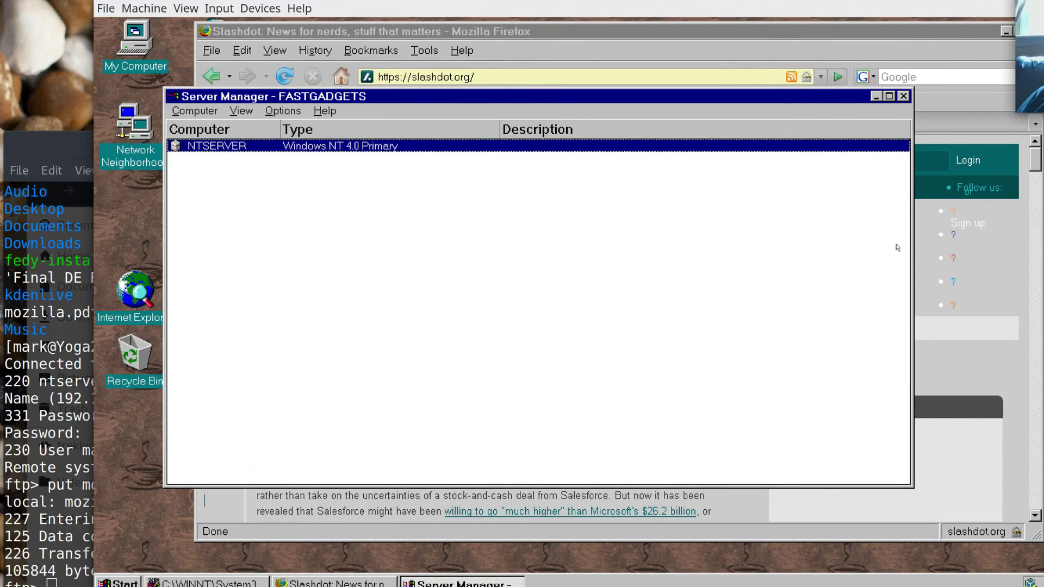
{"action": "left_click", "coordinate": [903, 97]}
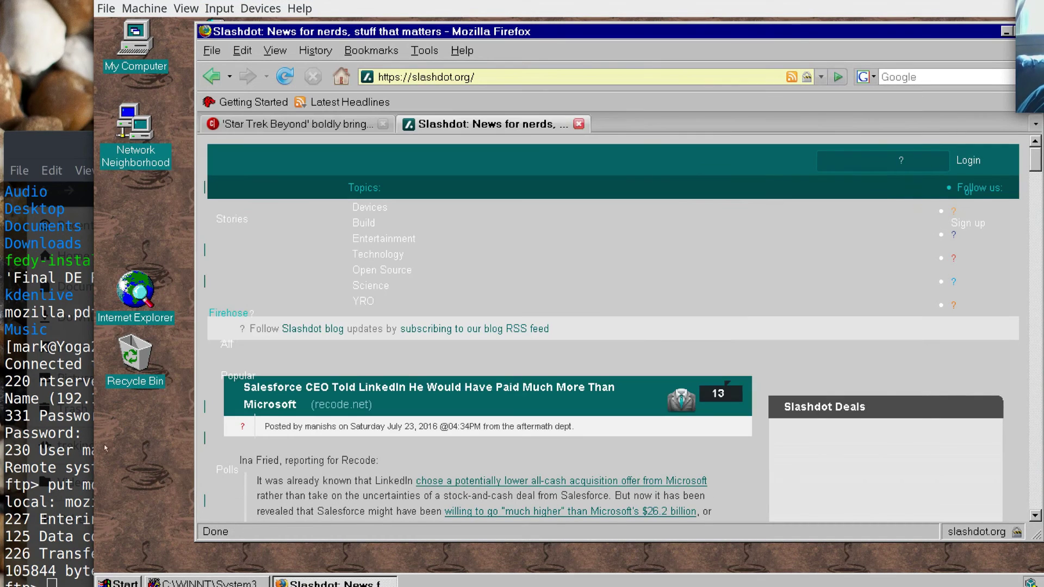
{"action": "left_click", "coordinate": [120, 583]}
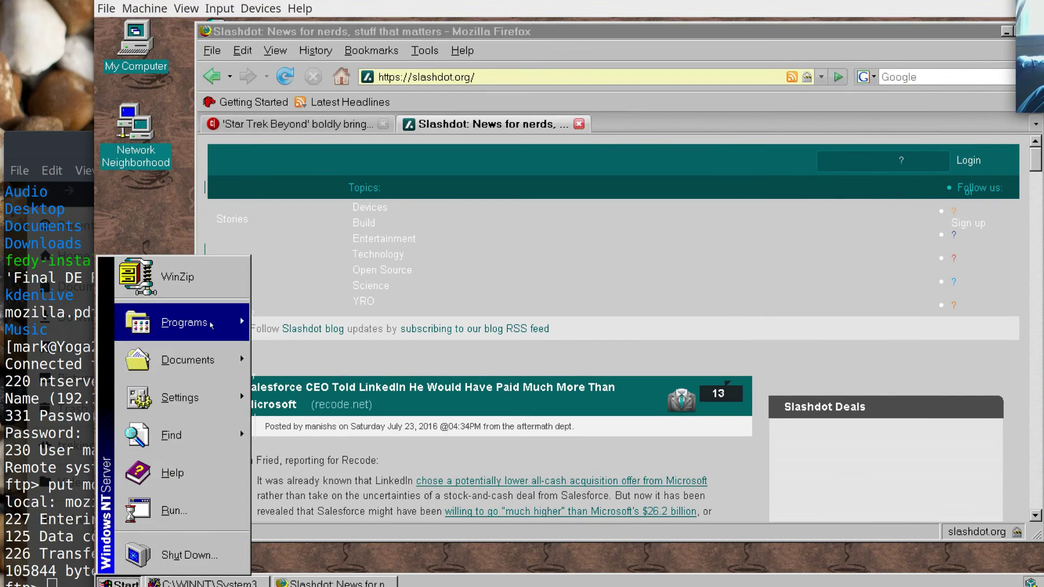
Launch User Manager for Domains, select the user and IUSR_NTSERVER accounts, then return to Firefox.
{"action": "mouse_move", "coordinate": [228, 323]}
{"action": "mouse_move", "coordinate": [432, 430]}
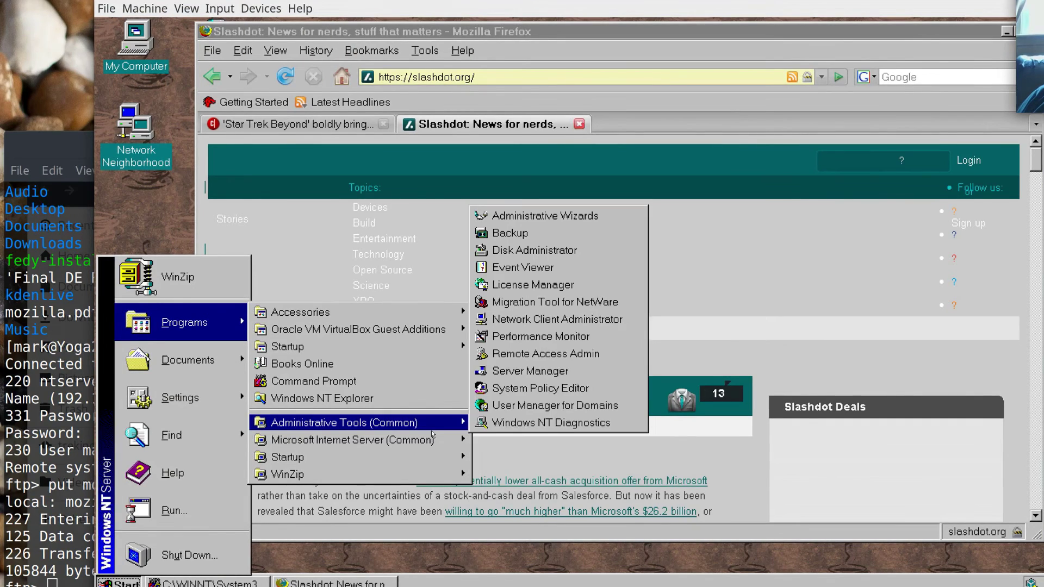
{"action": "left_click", "coordinate": [576, 408]}
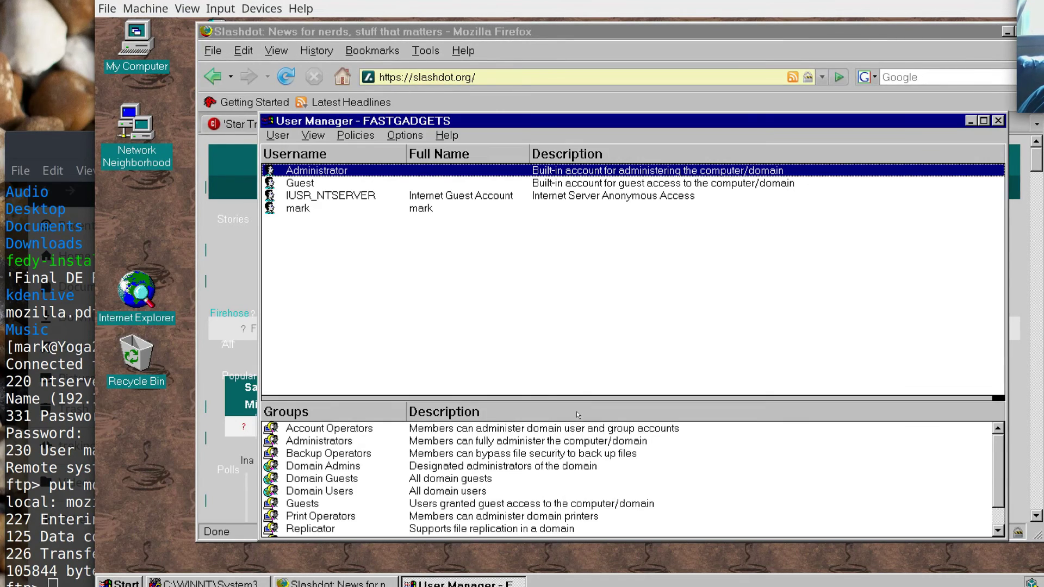
{"action": "left_click", "coordinate": [293, 210]}
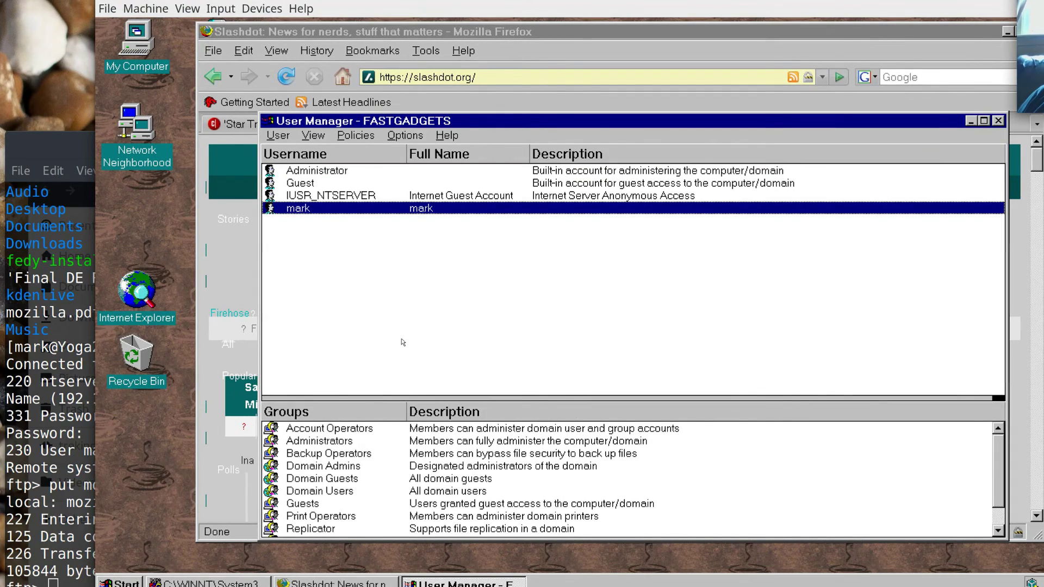
{"action": "left_click", "coordinate": [375, 199]}
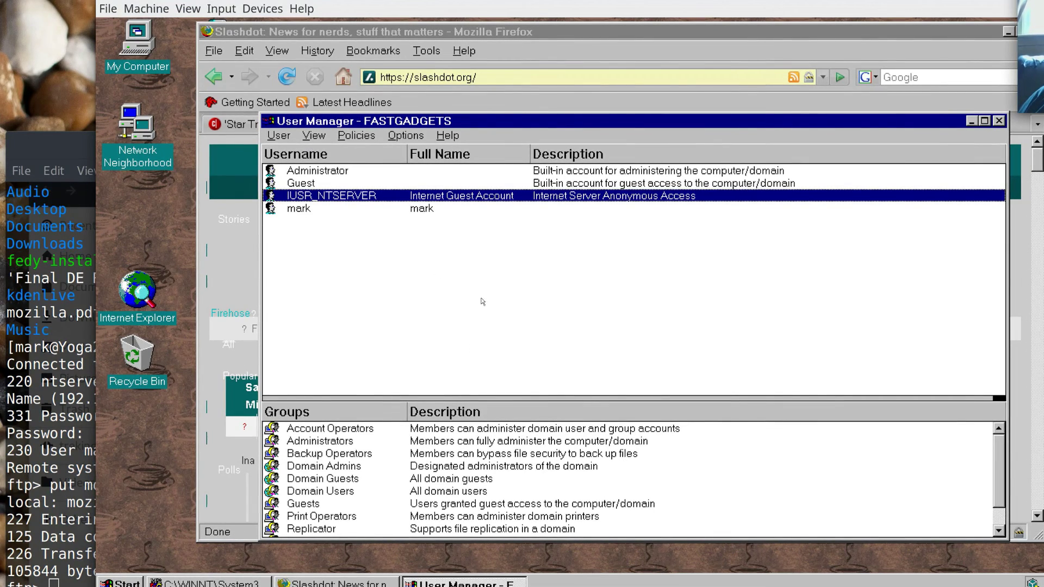
{"action": "left_click", "coordinate": [602, 75]}
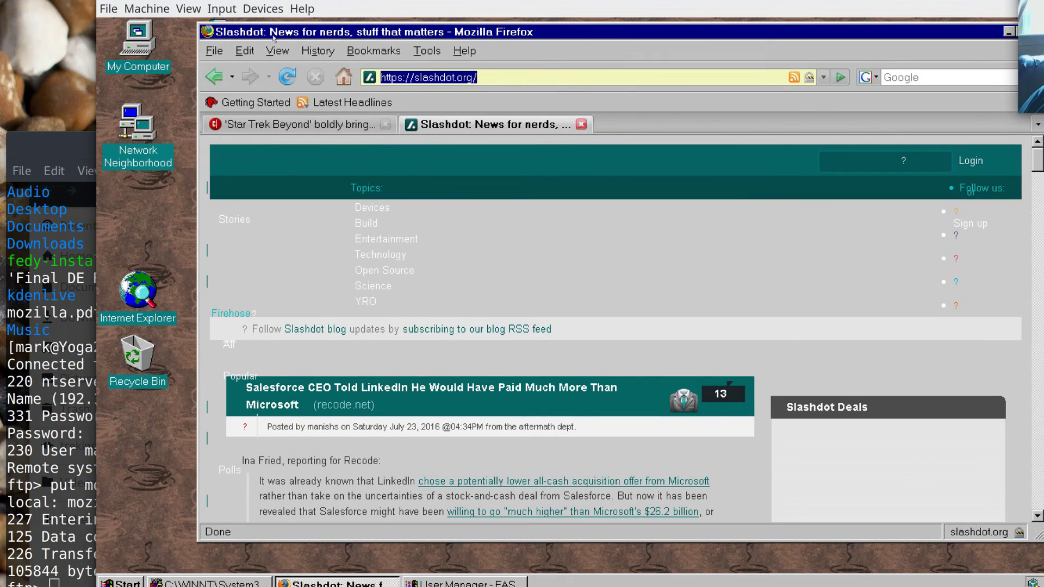
{"action": "left_click", "coordinate": [214, 51]}
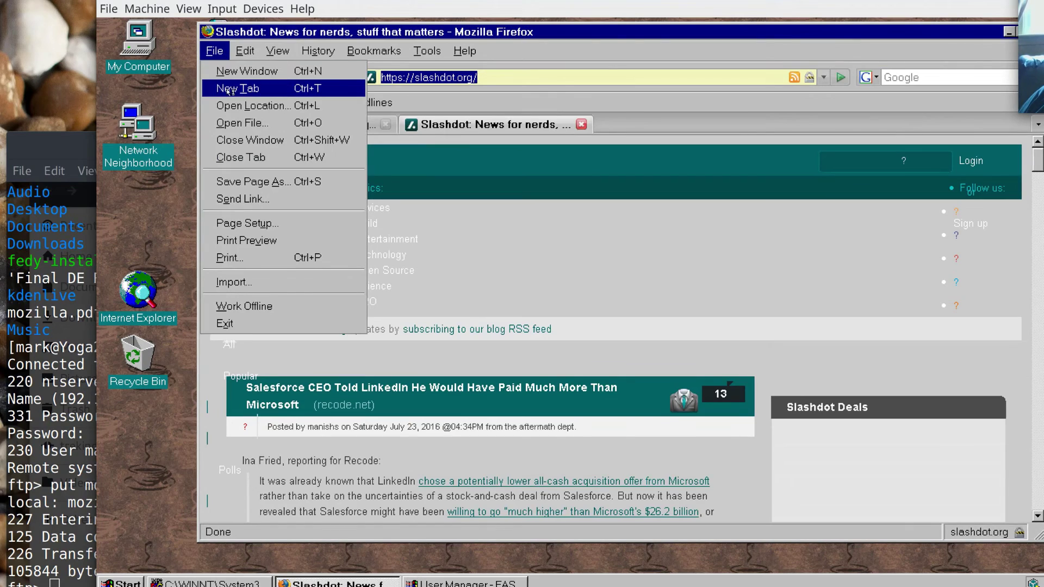
{"action": "left_click", "coordinate": [237, 89]}
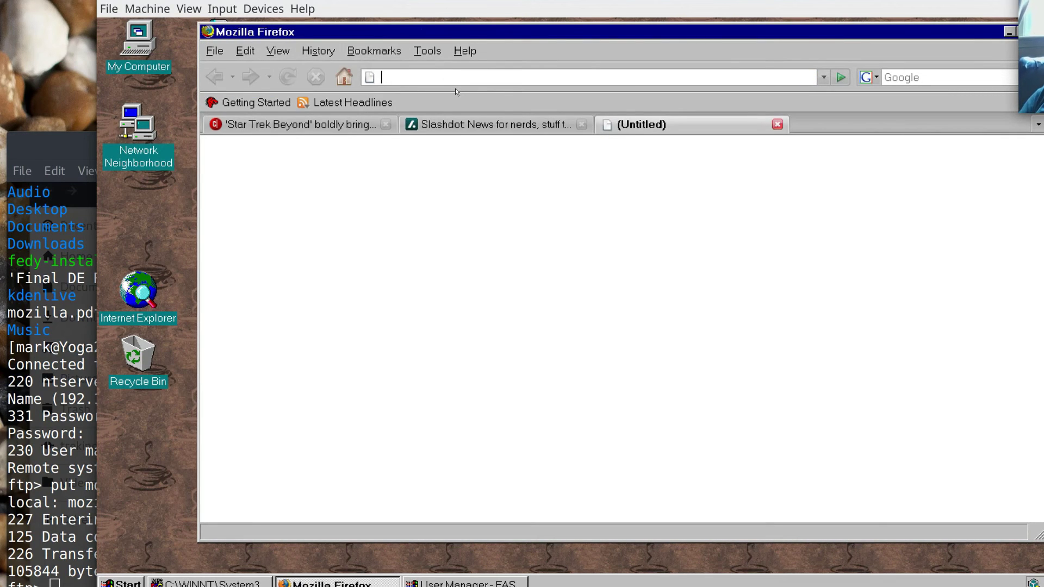
{"action": "type", "text": "http:"}
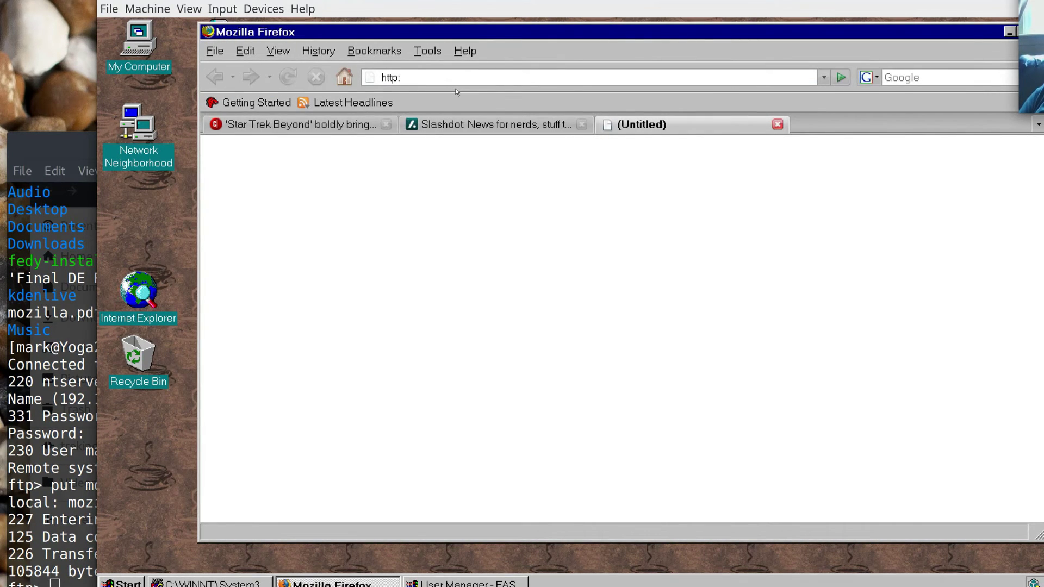
{"action": "type", "text": "//127."}
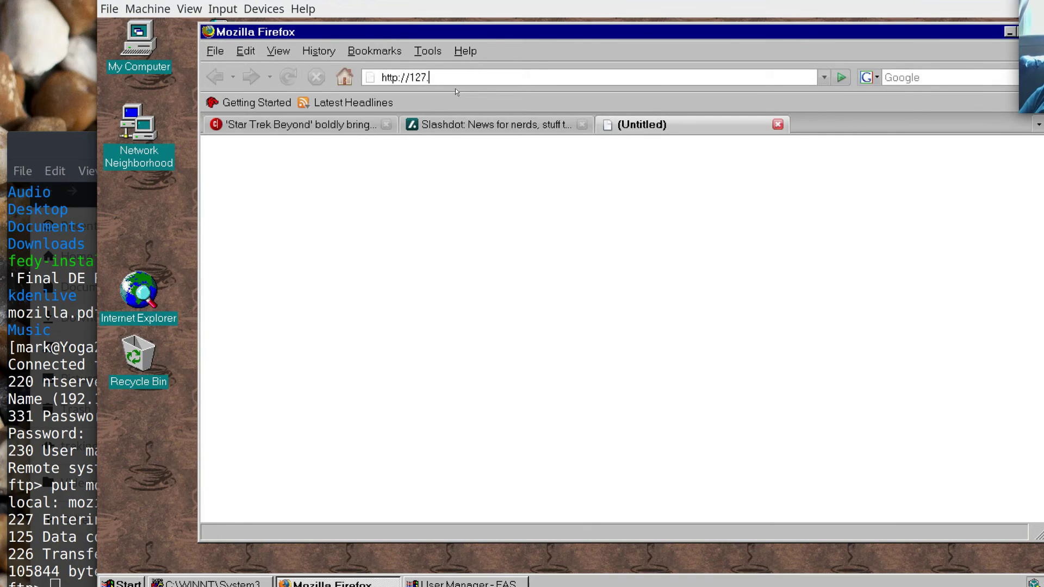
{"action": "type", "text": "0.0."}
{"action": "type", "text": "1"}
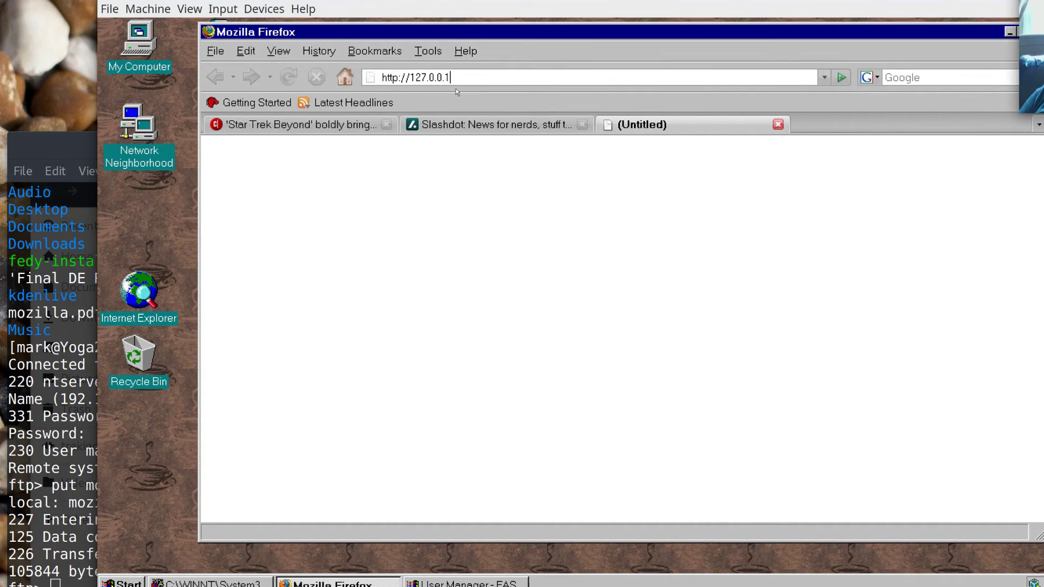
{"action": "key", "text": "Return"}
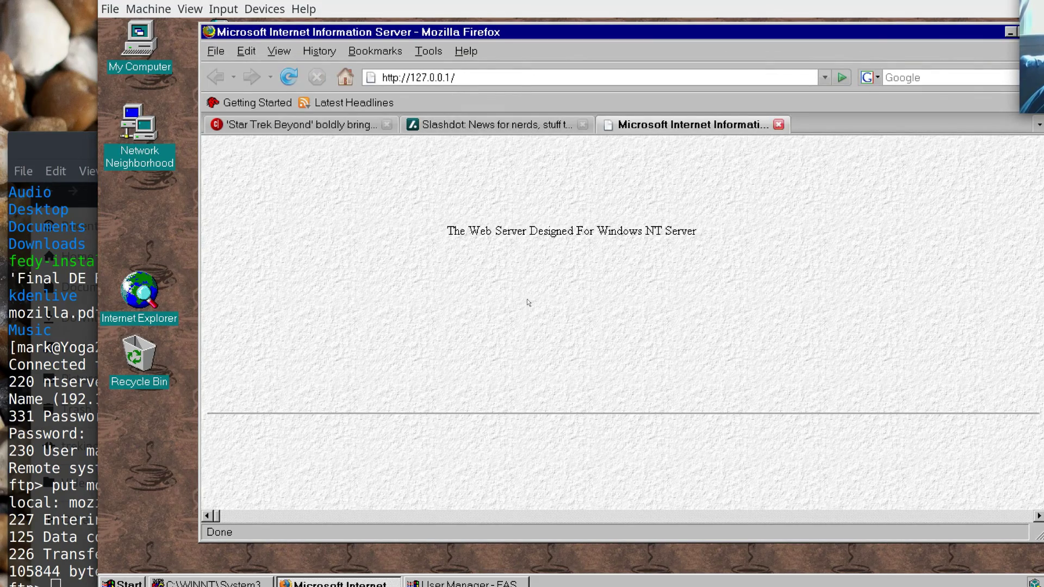
{"action": "left_click_drag", "start_coordinate": [486, 237], "coordinate": [722, 253]}
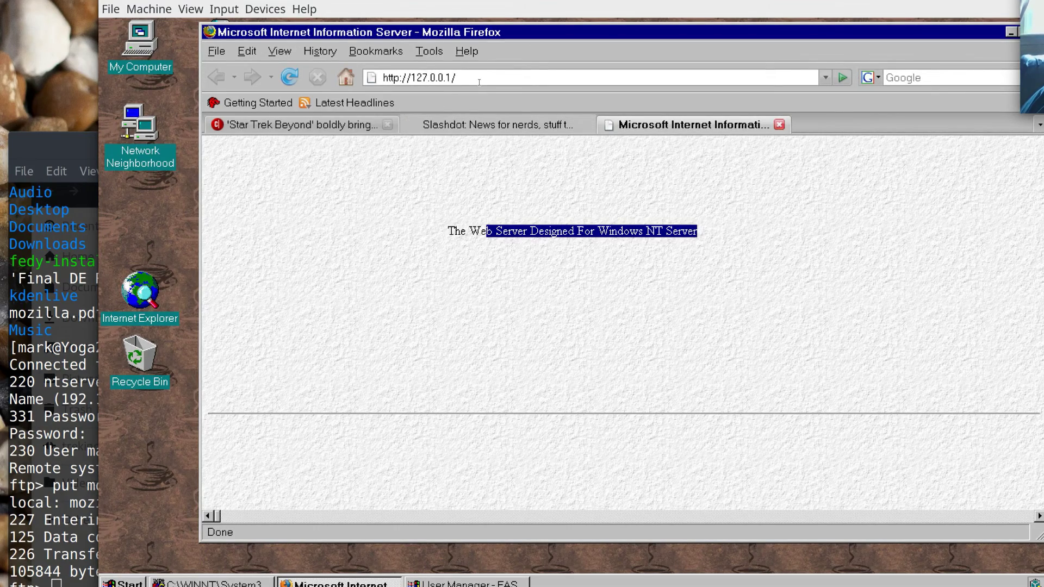
{"action": "left_click_drag", "start_coordinate": [479, 82], "coordinate": [411, 78]}
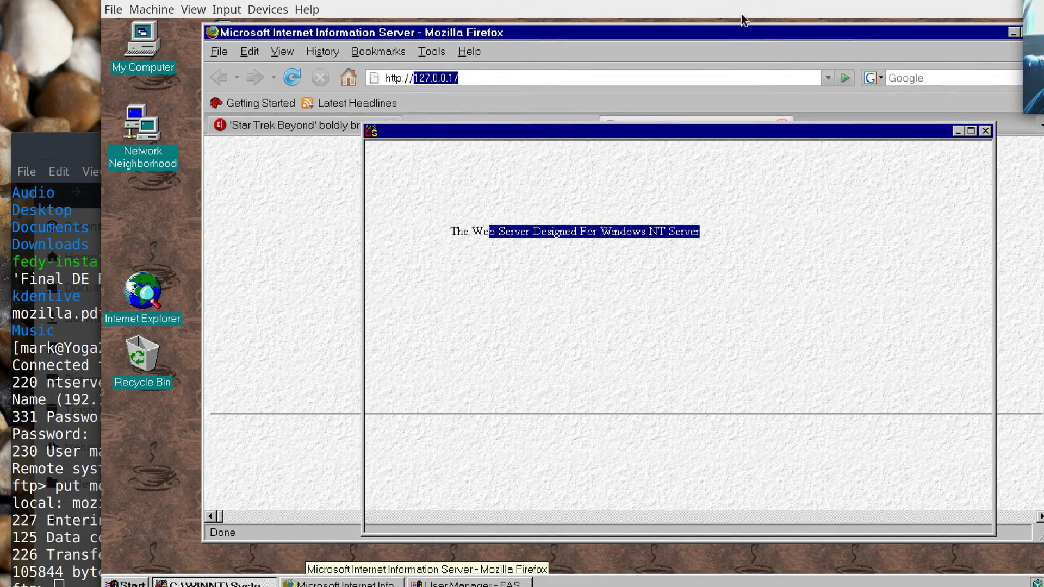
Shift the VM window and reset NT Server 1 from the mini-toolbar's Machine menu.
{"action": "left_click_drag", "start_coordinate": [753, 1], "coordinate": [695, 0]}
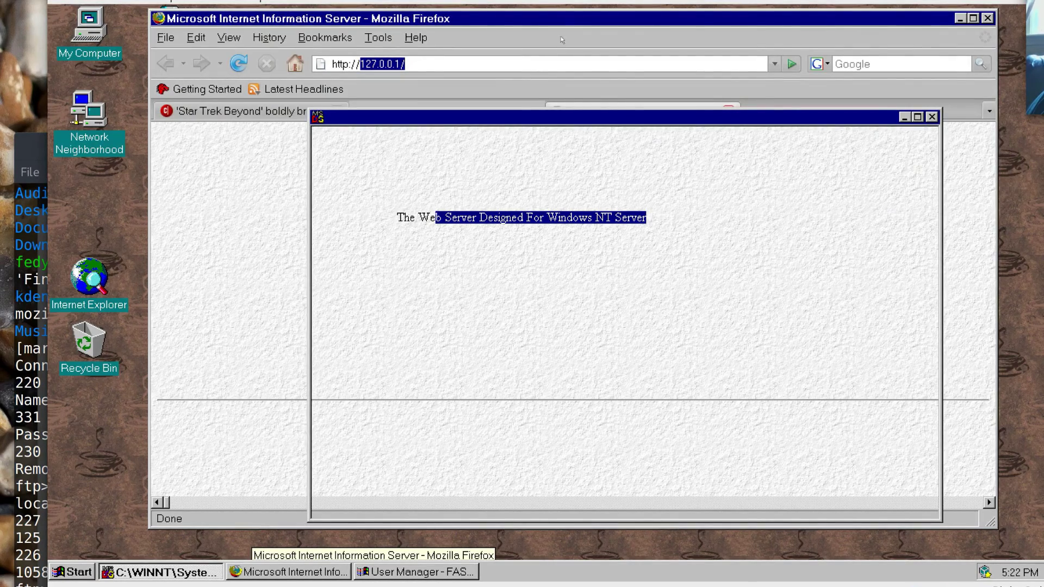
{"action": "left_click", "coordinate": [106, 6]}
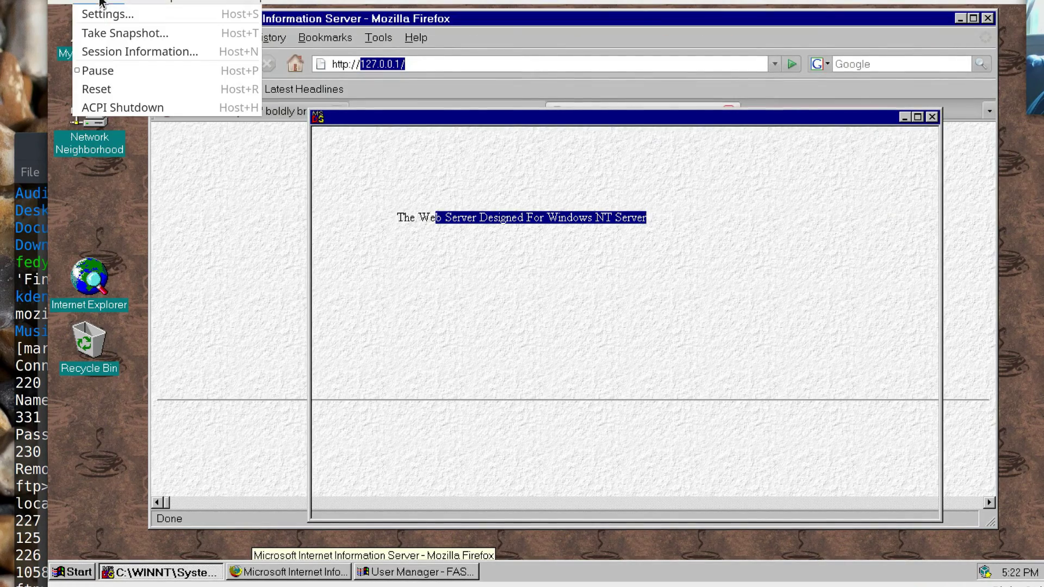
{"action": "left_click", "coordinate": [110, 89]}
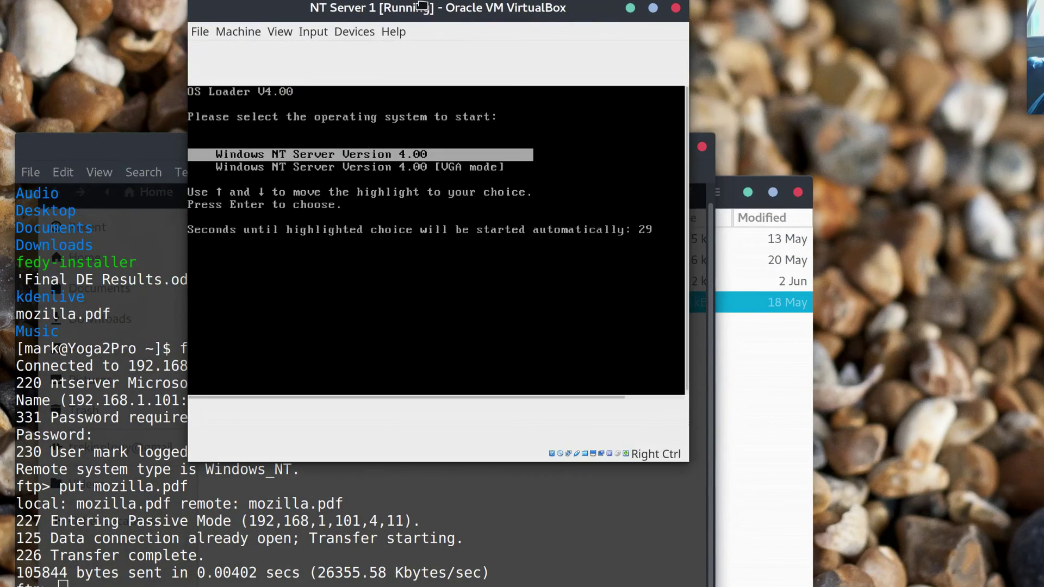
Boot Windows NT Server 4.00, press Ctrl+Alt+Delete, and log on with the Administrator password.
{"action": "key", "text": "Return"}
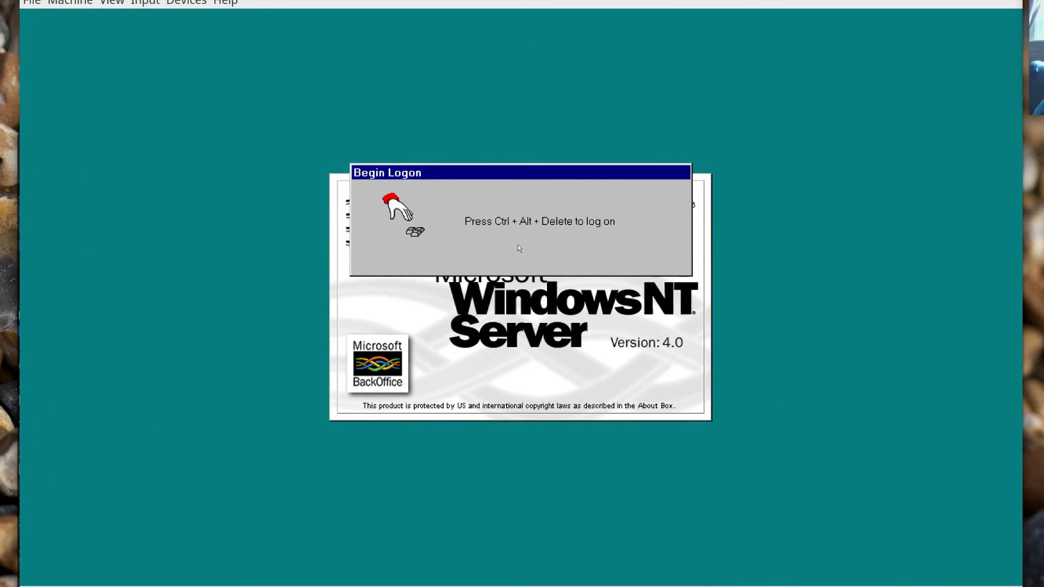
{"action": "key", "text": "ctrl+alt+Delete"}
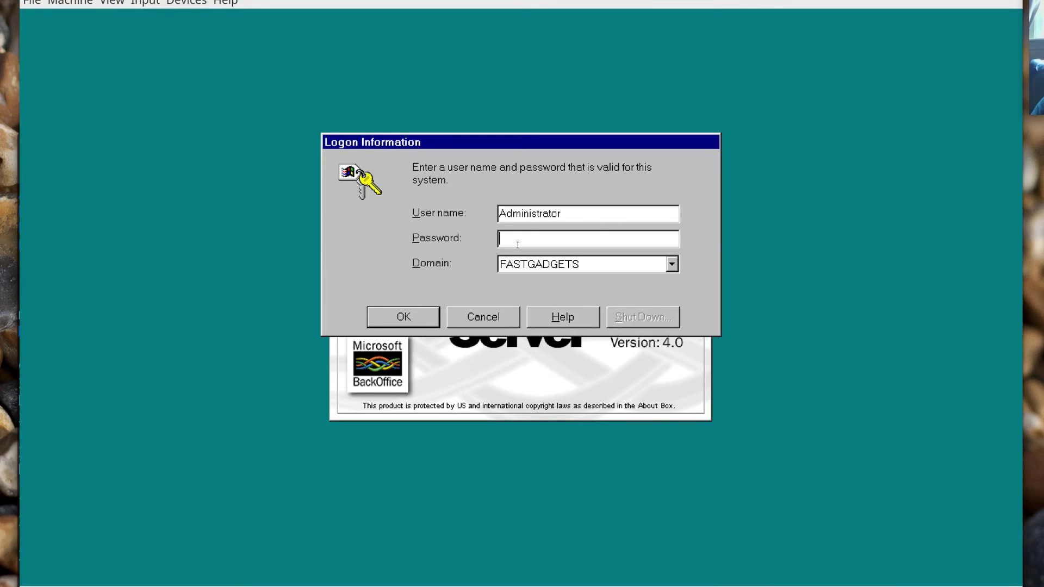
{"action": "type", "text": "*********"}
{"action": "key", "text": "Return"}
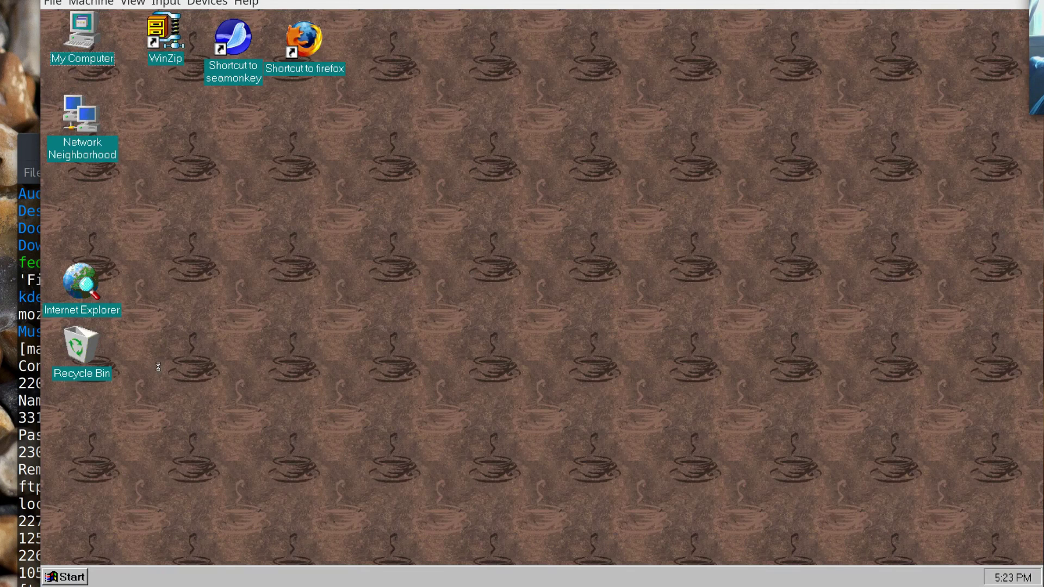
Launch Internet Explorer, turning off the startup default-browser check and declining to make it default.
{"action": "left_click", "coordinate": [73, 580]}
{"action": "left_click", "coordinate": [417, 355]}
{"action": "left_click", "coordinate": [70, 578]}
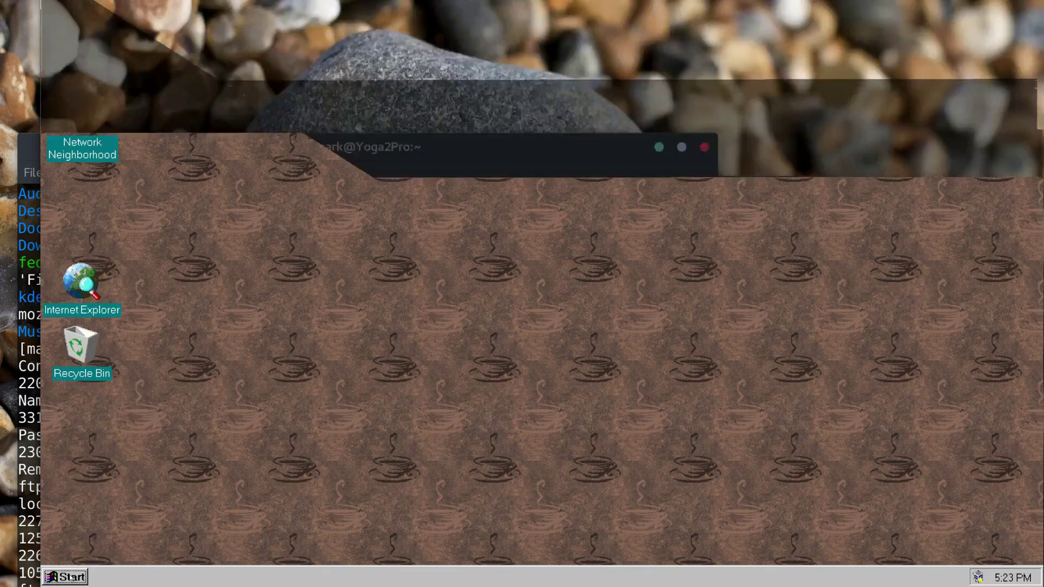
{"action": "double_click", "coordinate": [77, 294]}
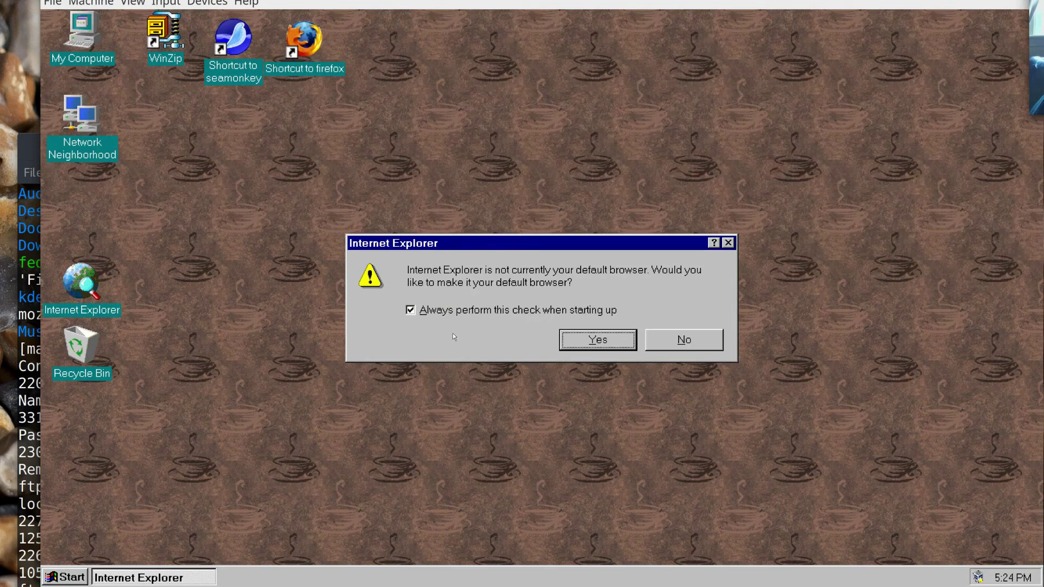
{"action": "left_click", "coordinate": [520, 311]}
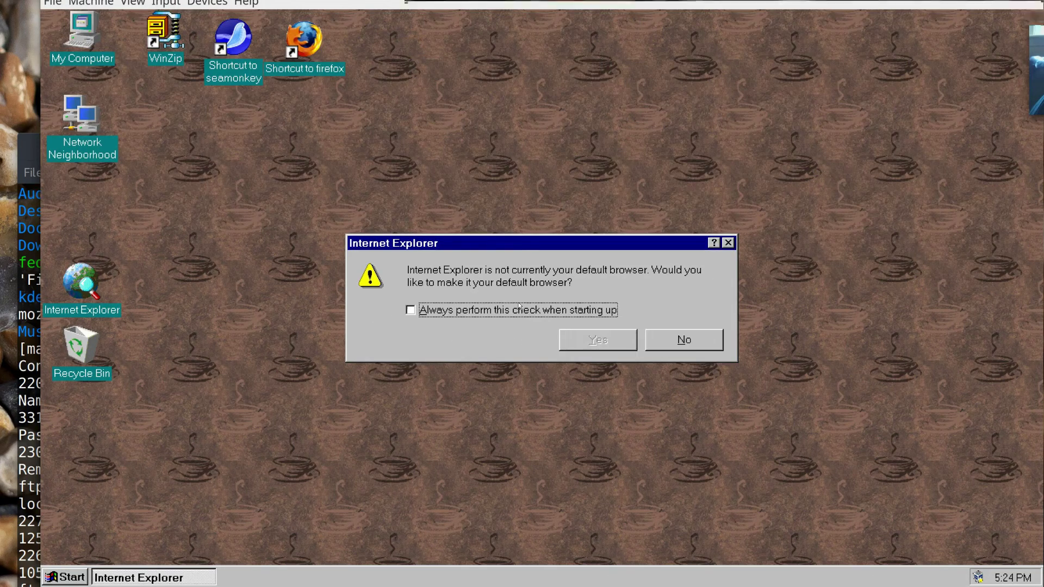
{"action": "left_click", "coordinate": [684, 340]}
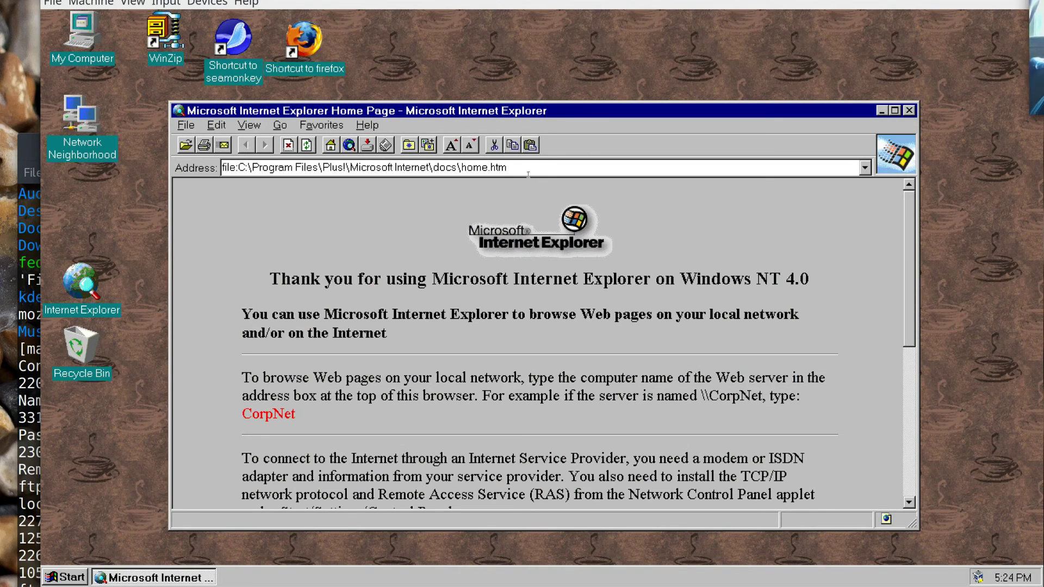
{"action": "left_click", "coordinate": [363, 162]}
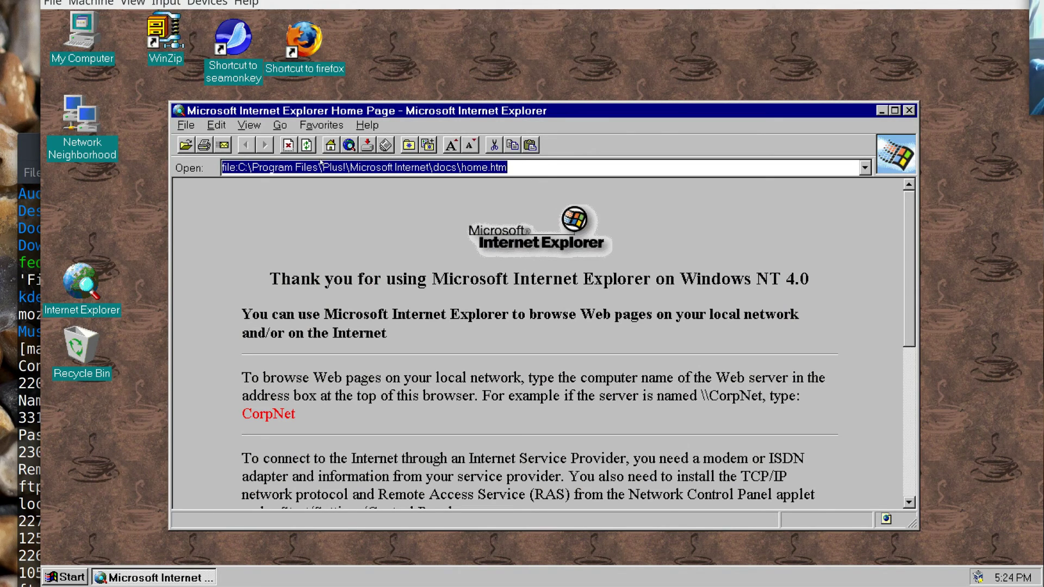
{"action": "type", "text": "http"}
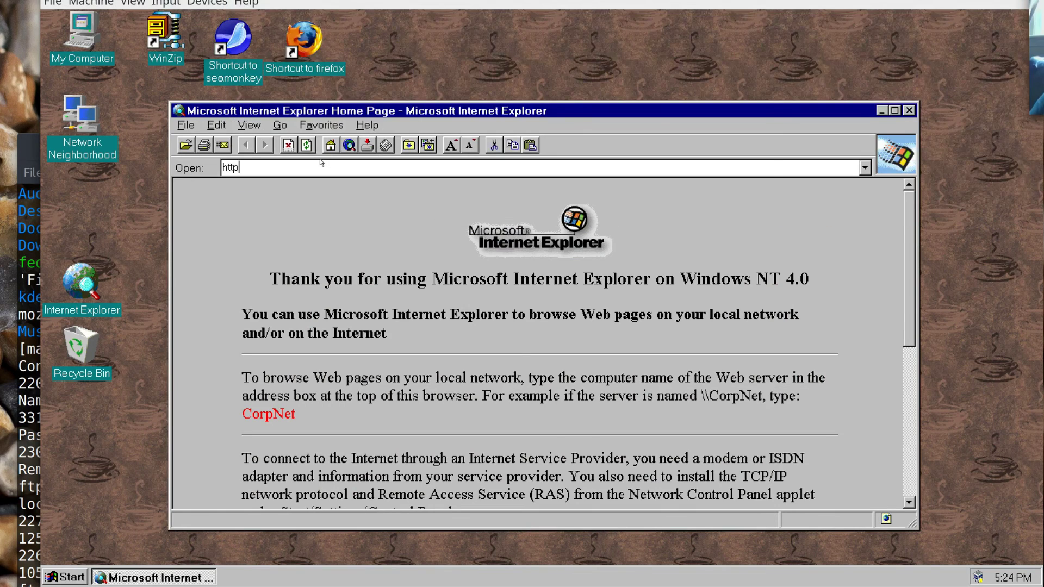
{"action": "type", "text": "://127.0.0."}
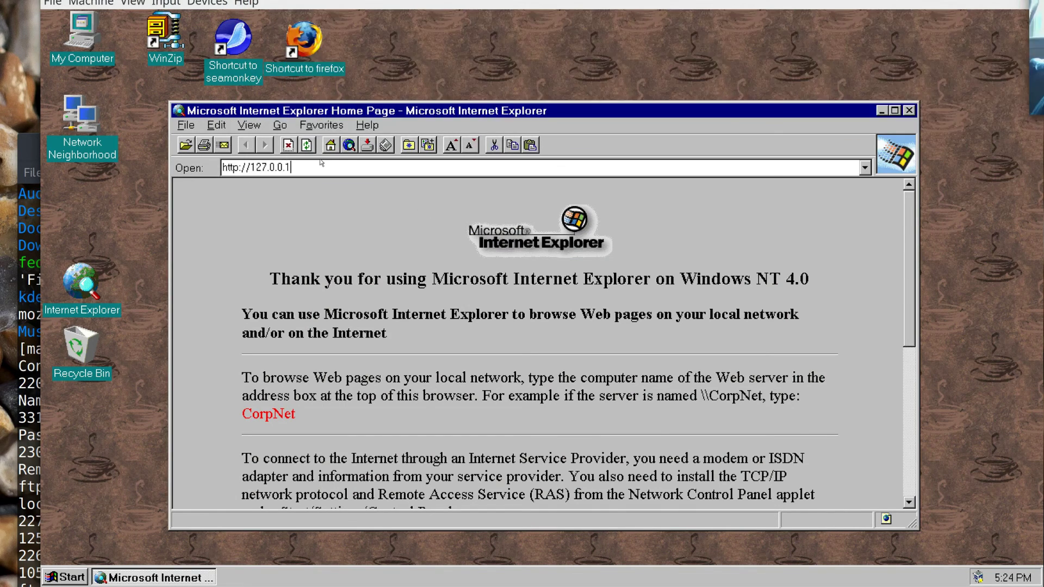
{"action": "type", "text": "1"}
{"action": "key", "text": "Return"}
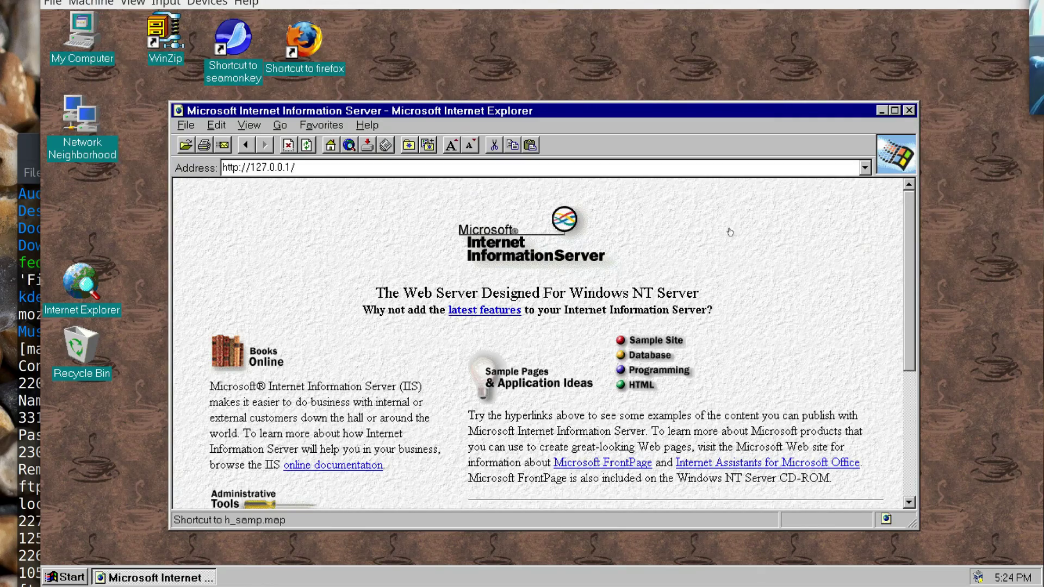
Maximize Internet Explorer, open Sample Site then Database examples, and enlarge the page text.
{"action": "left_click", "coordinate": [895, 111]}
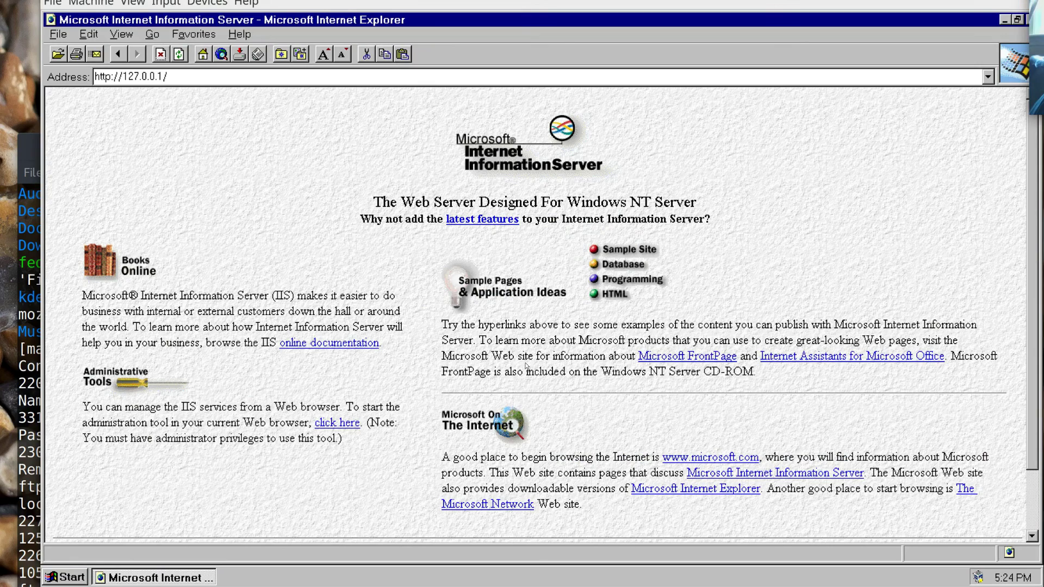
{"action": "left_click", "coordinate": [635, 248]}
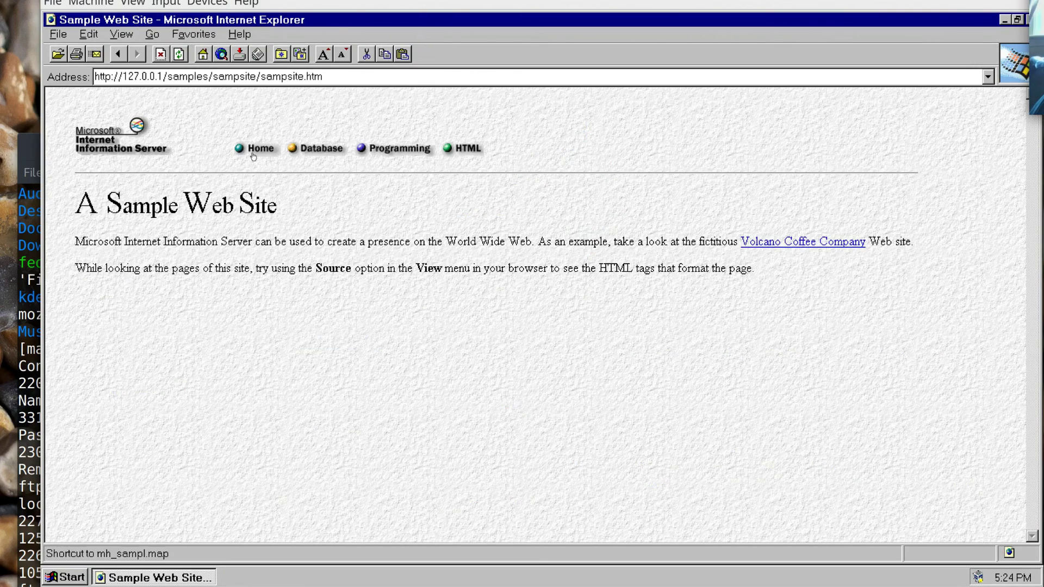
{"action": "left_click", "coordinate": [322, 154]}
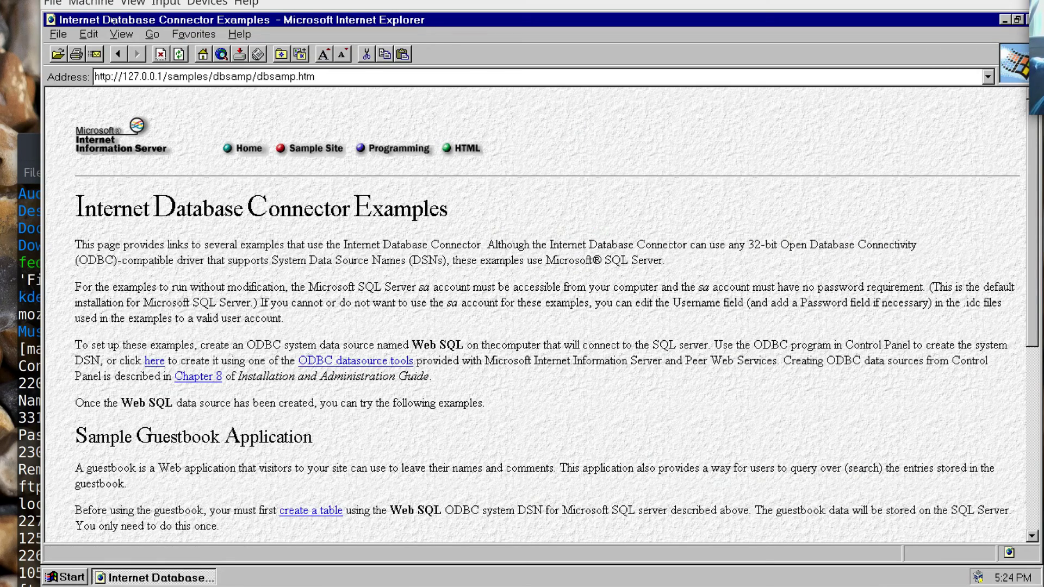
{"action": "left_click", "coordinate": [121, 35]}
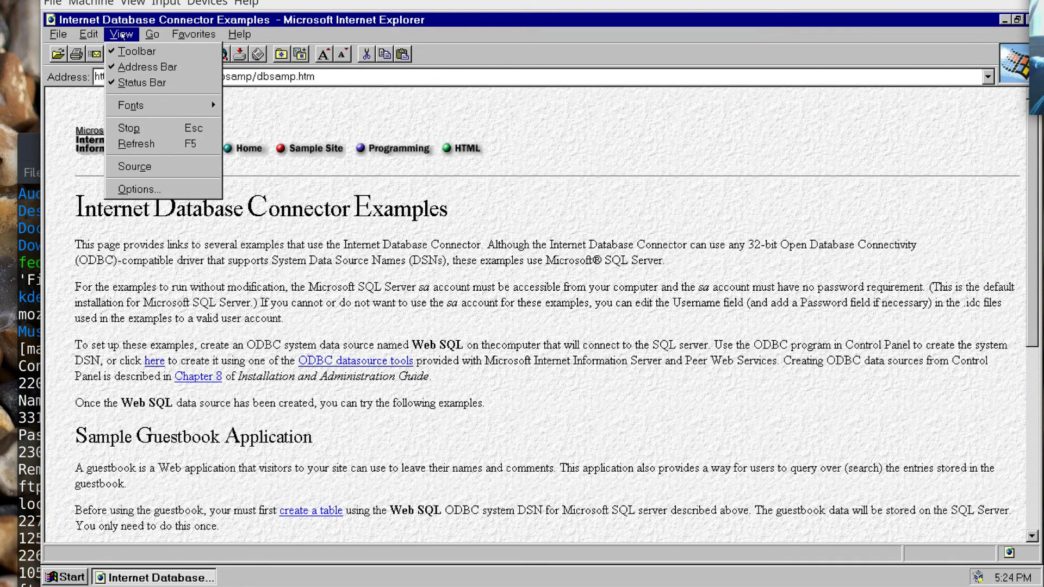
{"action": "left_click", "coordinate": [121, 34]}
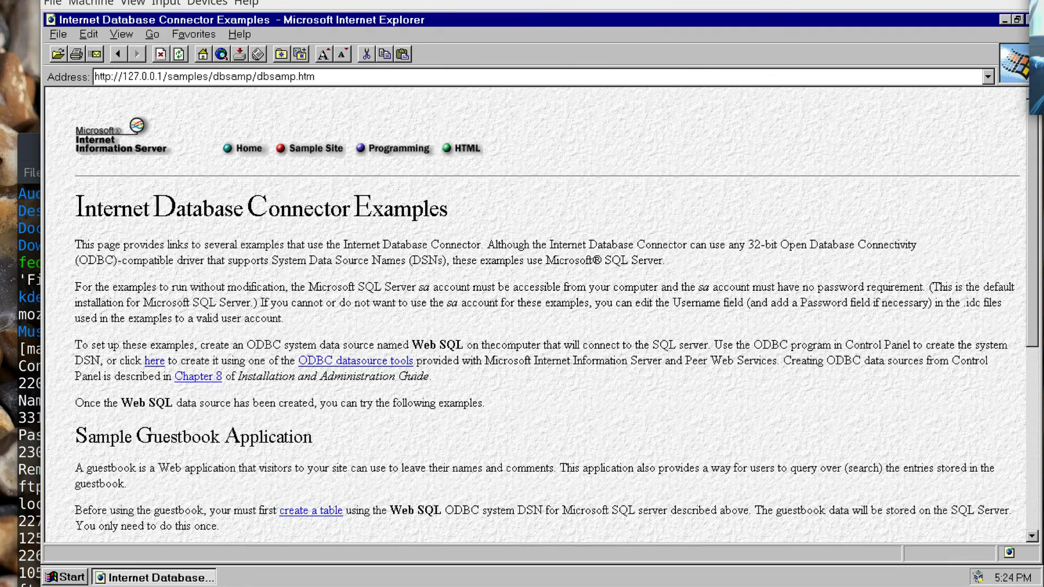
{"action": "left_click", "coordinate": [323, 54]}
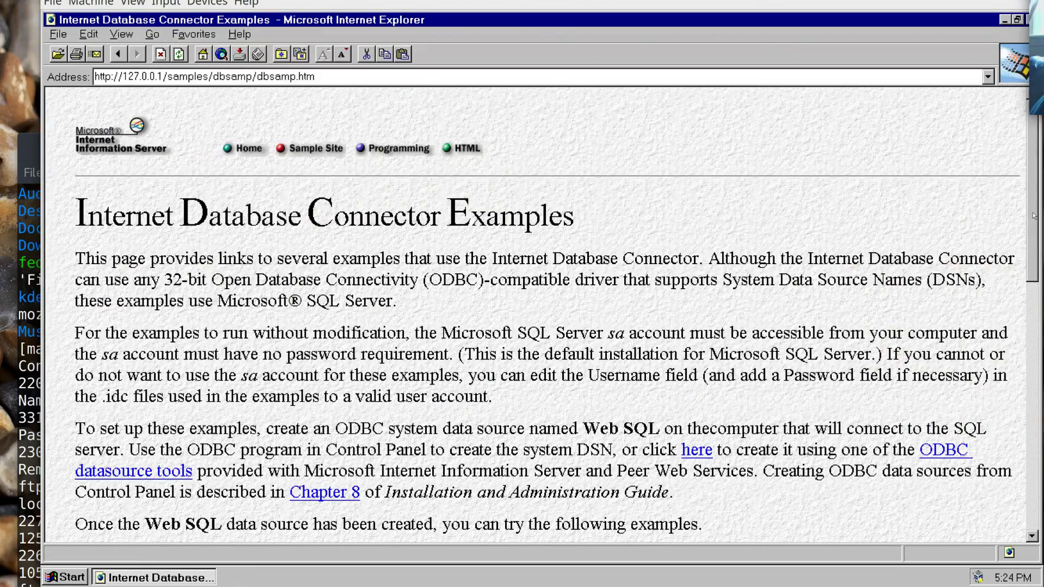
{"action": "left_click_drag", "start_coordinate": [1032, 213], "coordinate": [1002, 123]}
Go through Programming and HTML samples to Basic HTML Styles, then restore the window size.
{"action": "left_click", "coordinate": [399, 149]}
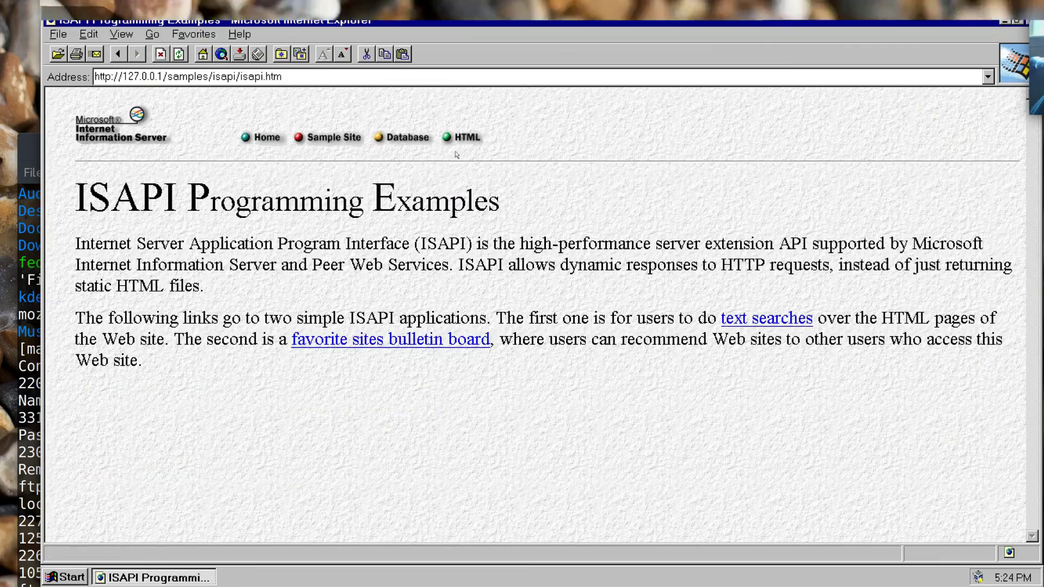
{"action": "left_click", "coordinate": [467, 138]}
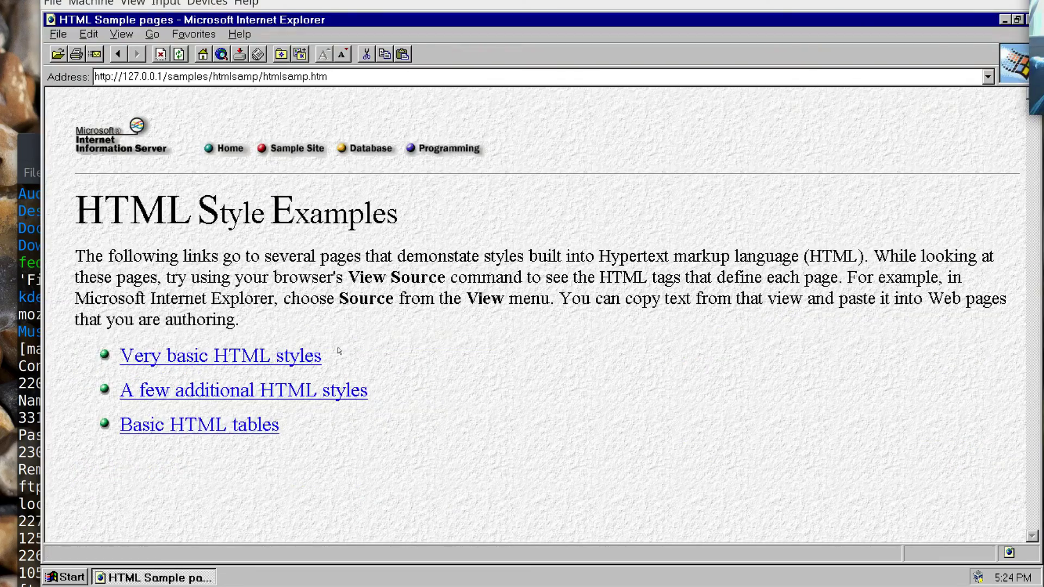
{"action": "left_click", "coordinate": [277, 363]}
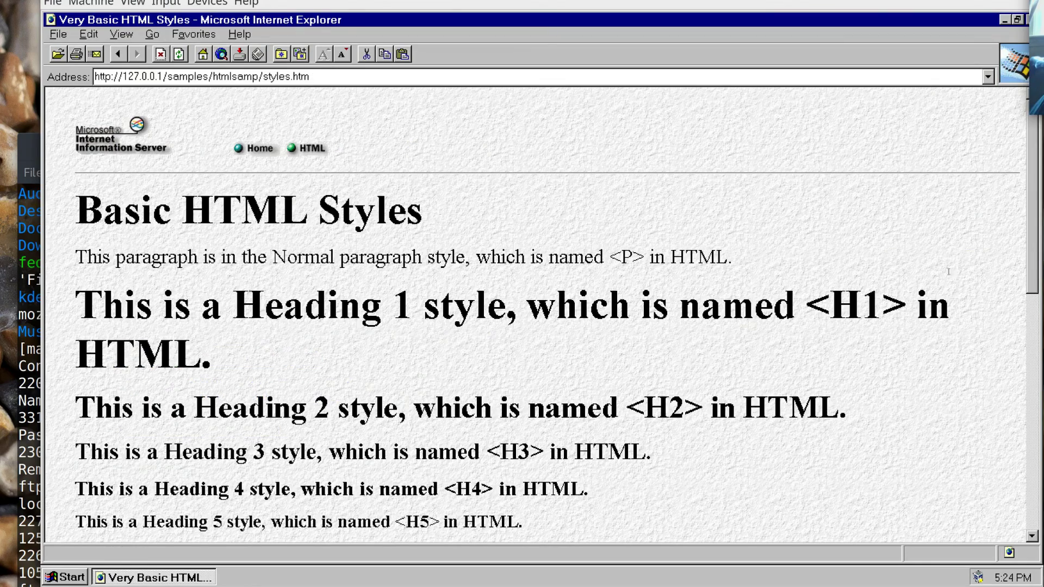
{"action": "mouse_move", "coordinate": [1033, 209]}
{"action": "left_mouse_down"}
{"action": "mouse_move", "coordinate": [1033, 424]}
{"action": "mouse_move", "coordinate": [1033, 210]}
{"action": "left_mouse_up"}
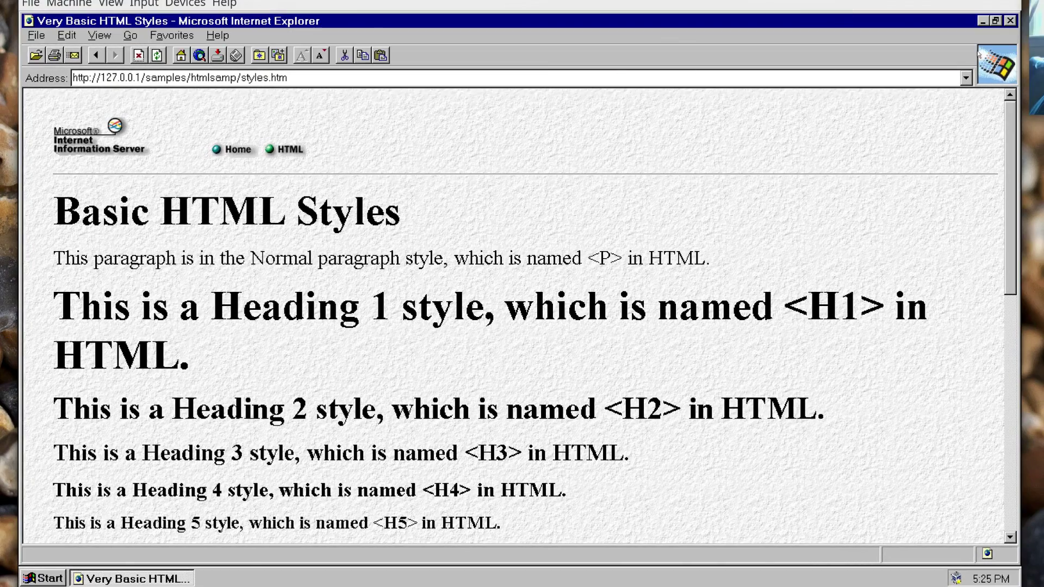
{"action": "left_click", "coordinate": [996, 21]}
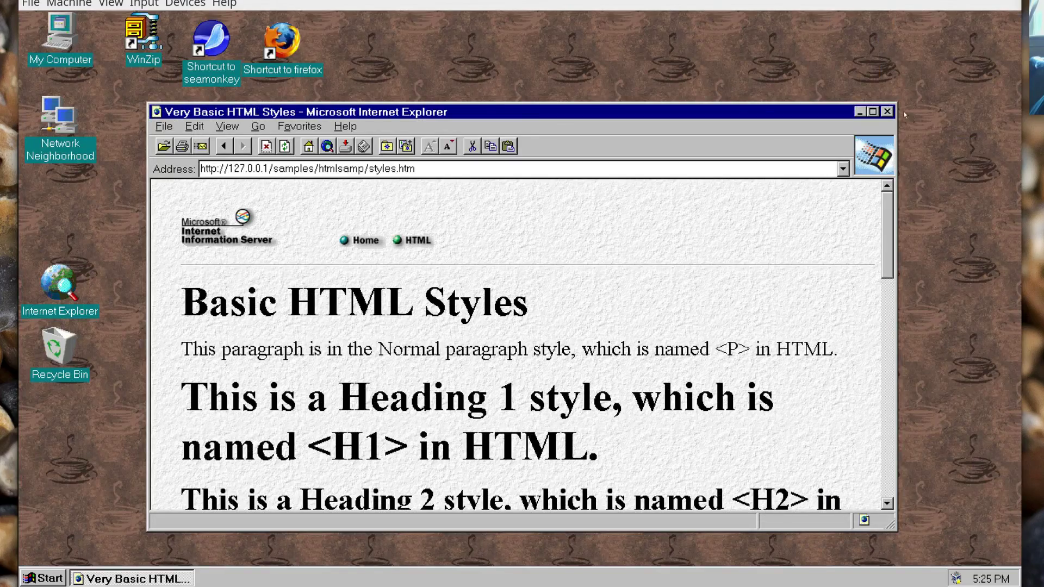
Close Internet Explorer and rearrange the Firefox shortcut and Recycle Bin desktop icons.
{"action": "left_click", "coordinate": [888, 112]}
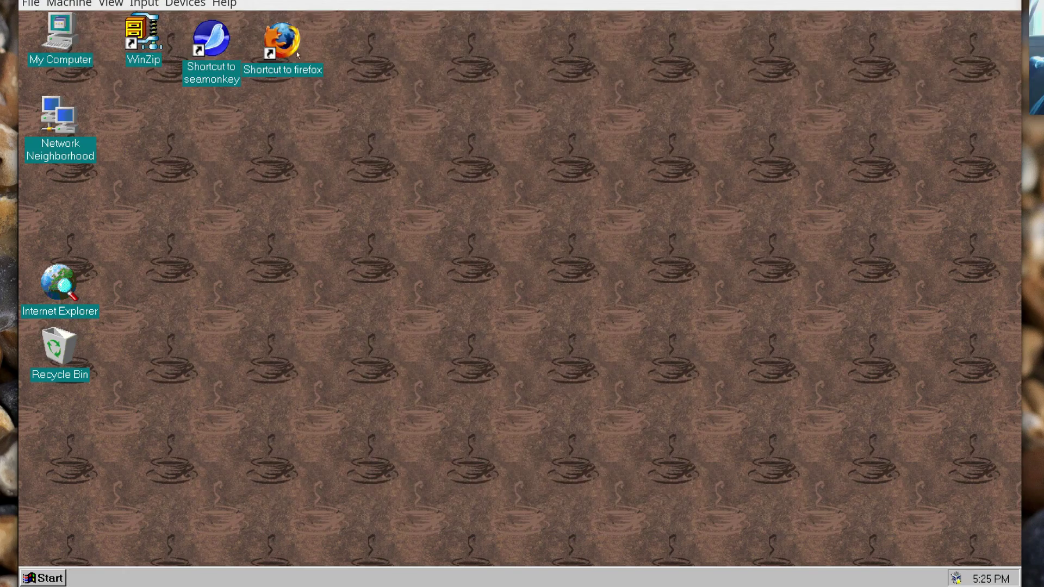
{"action": "left_click_drag", "start_coordinate": [296, 51], "coordinate": [328, 49]}
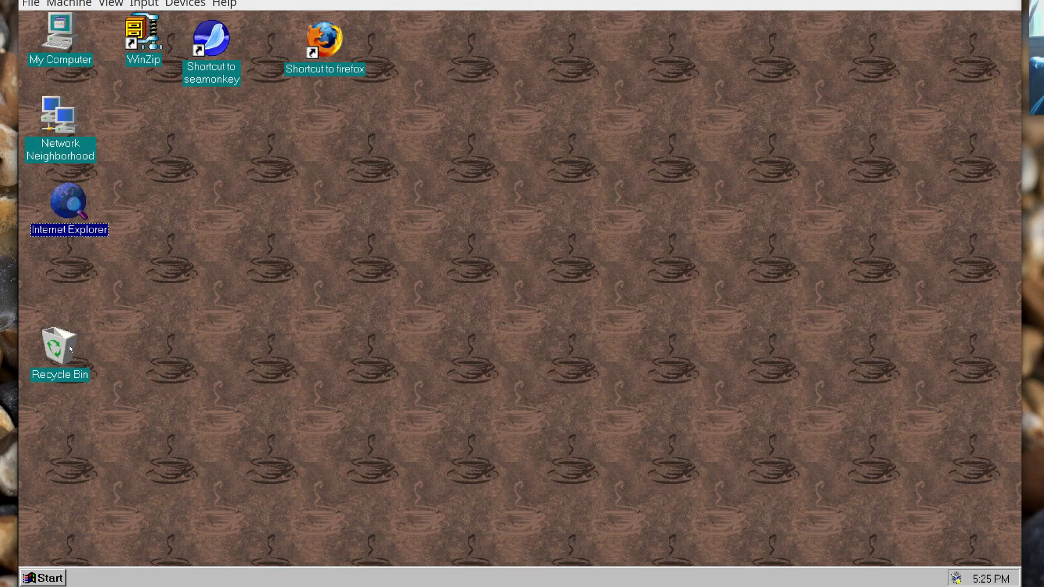
{"action": "left_click_drag", "start_coordinate": [70, 345], "coordinate": [65, 276]}
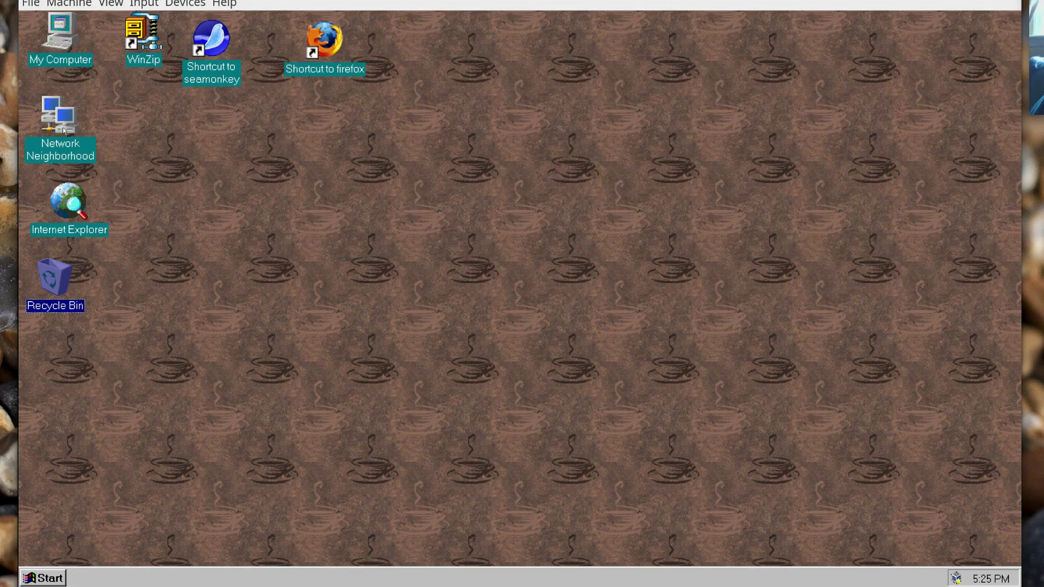
Browse Network Neighborhood through Entire Network and Microsoft Windows Network to Fastgadgets' Ntserver, then close it.
{"action": "double_click", "coordinate": [63, 129]}
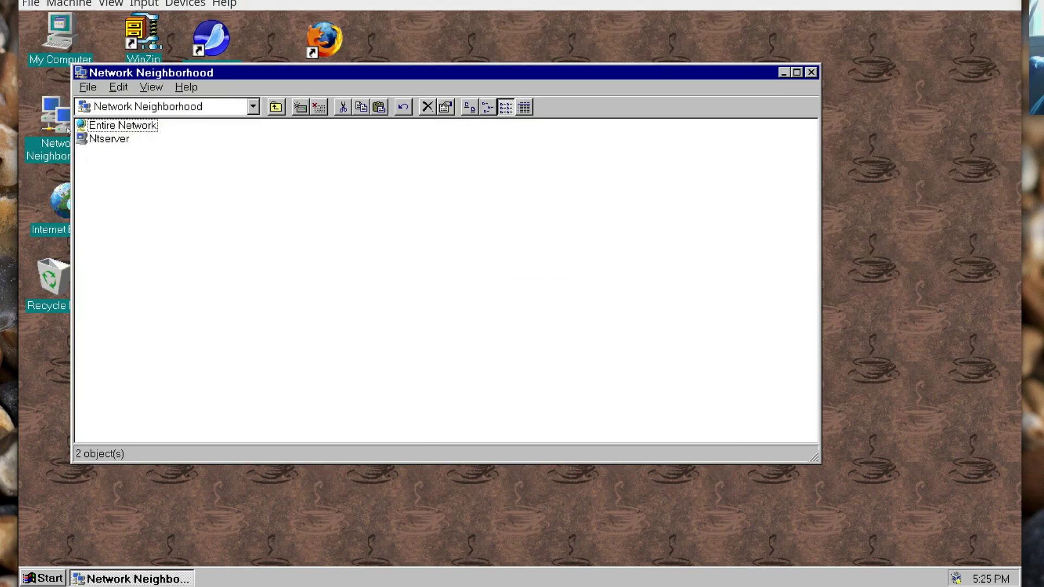
{"action": "double_click", "coordinate": [140, 127]}
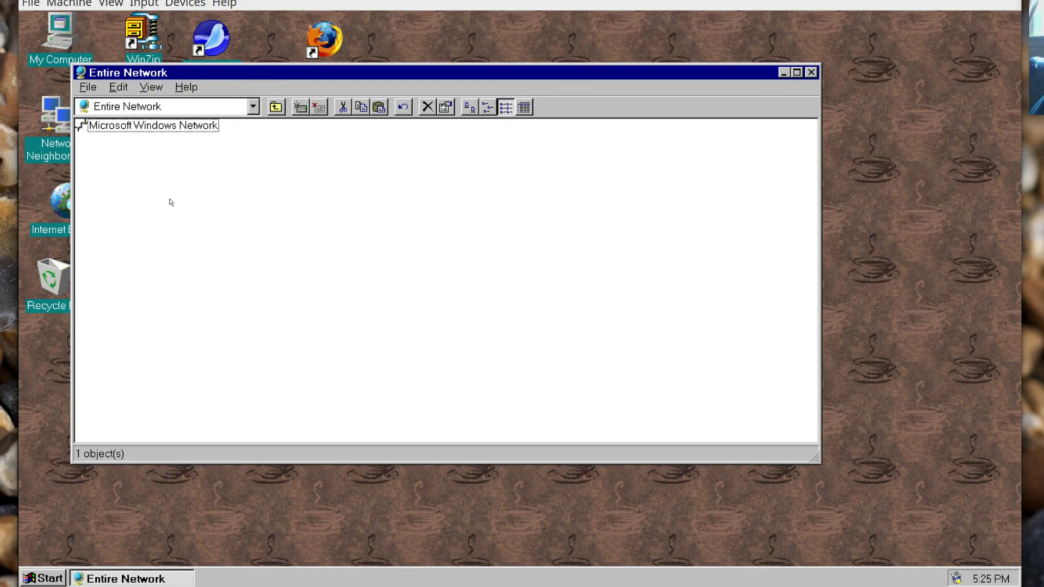
{"action": "double_click", "coordinate": [172, 127]}
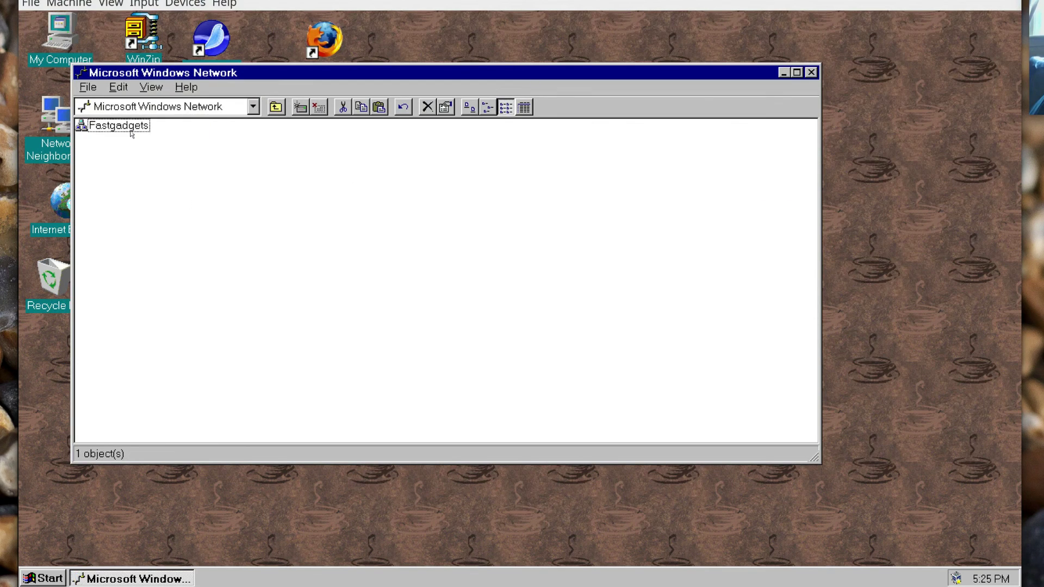
{"action": "double_click", "coordinate": [124, 129]}
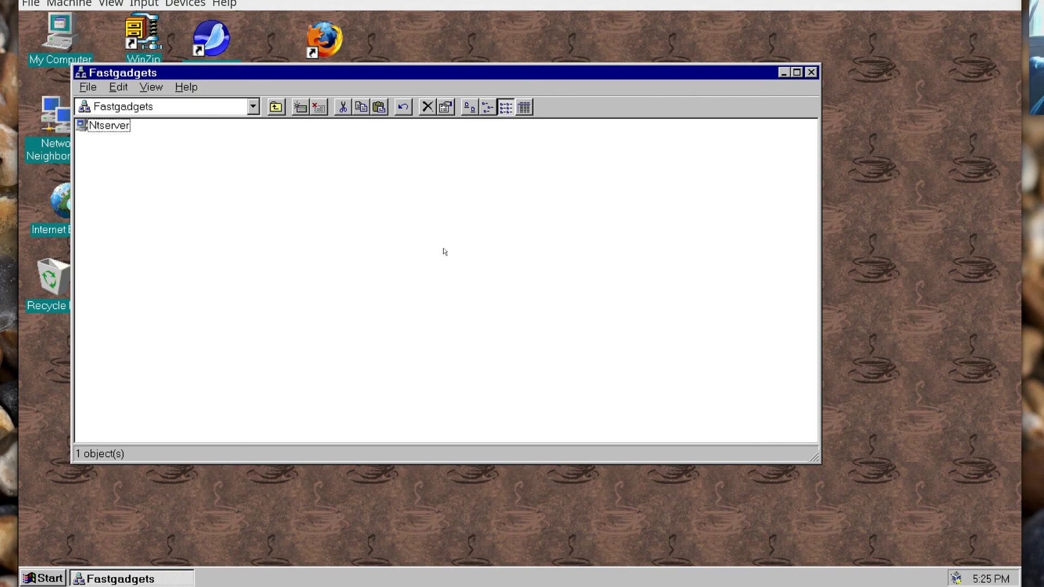
{"action": "left_click", "coordinate": [811, 72]}
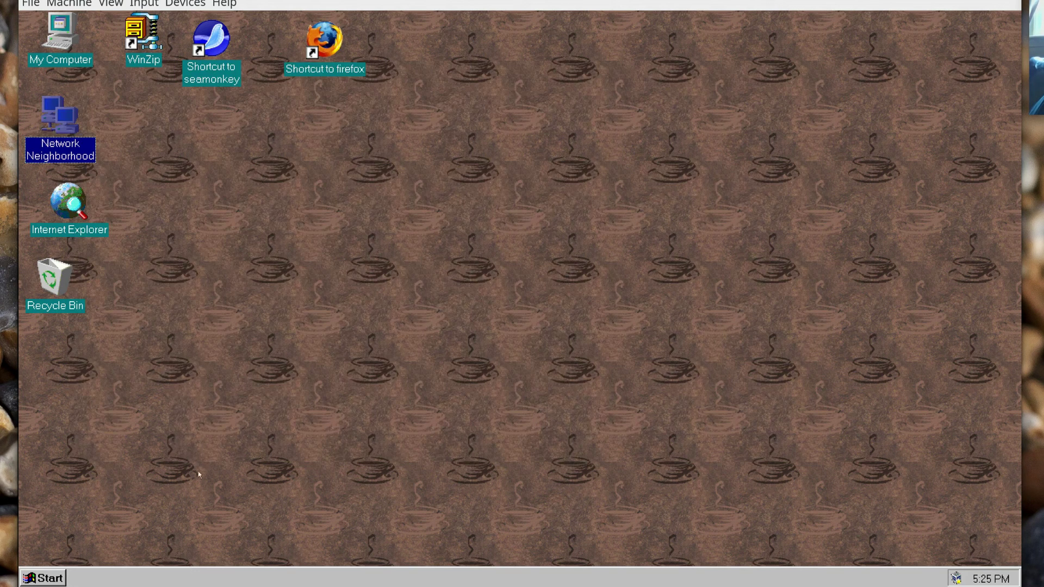
Show the Administrative Tools (Common) submenu, Administrative Wizards through Windows NT Diagnostics, in the NT guest's Start menu.
{"action": "left_click", "coordinate": [57, 578]}
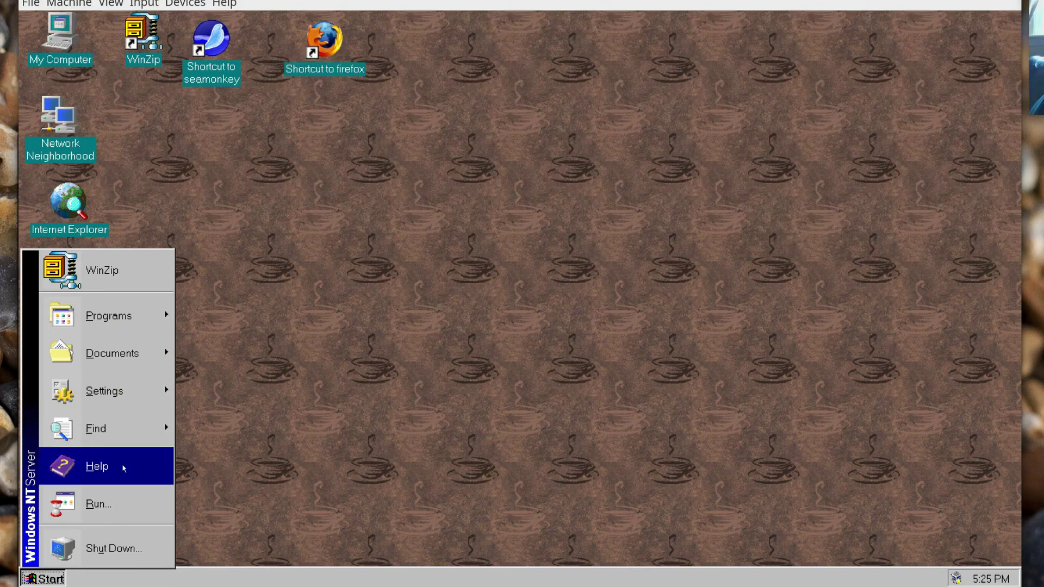
{"action": "left_click", "coordinate": [436, 436]}
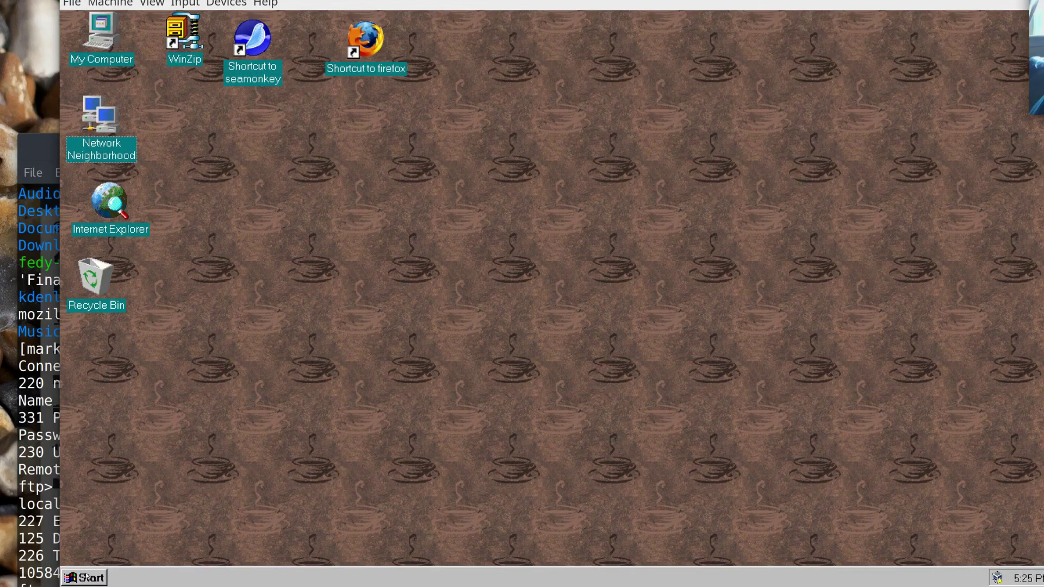
{"action": "left_click", "coordinate": [86, 576]}
{"action": "mouse_move", "coordinate": [189, 320]}
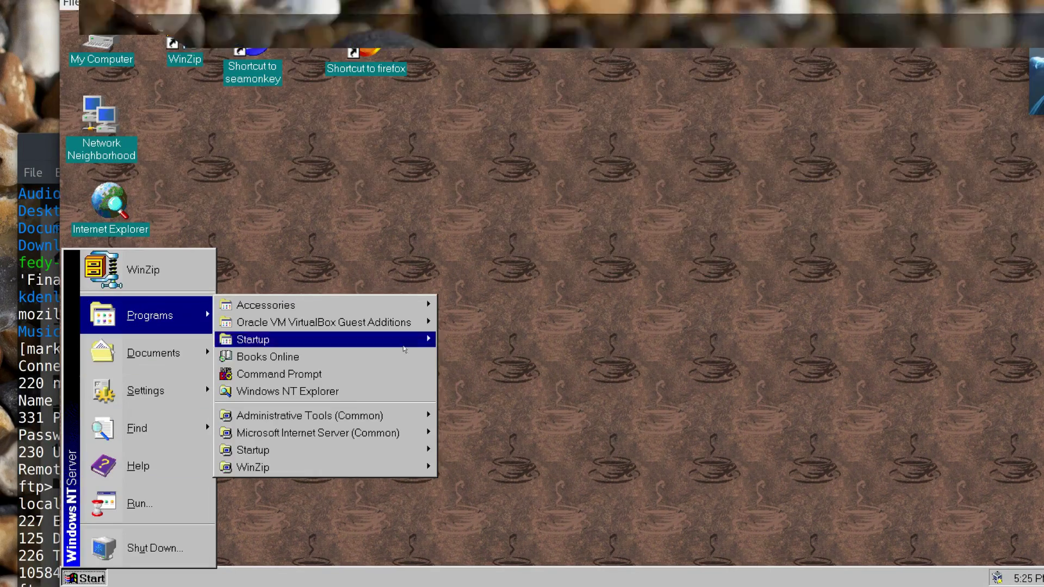
{"action": "mouse_move", "coordinate": [390, 440]}
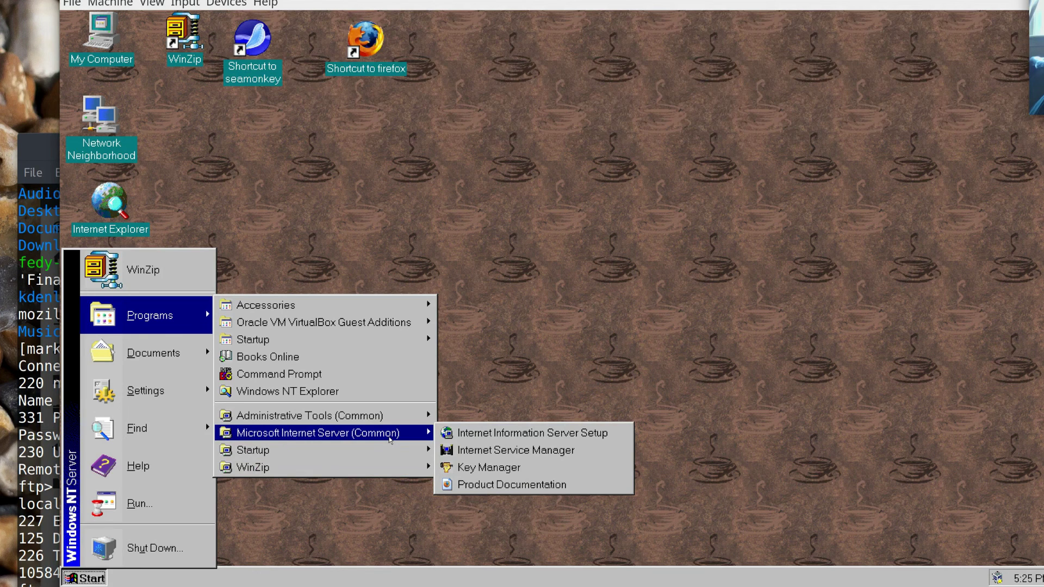
{"action": "mouse_move", "coordinate": [390, 416]}
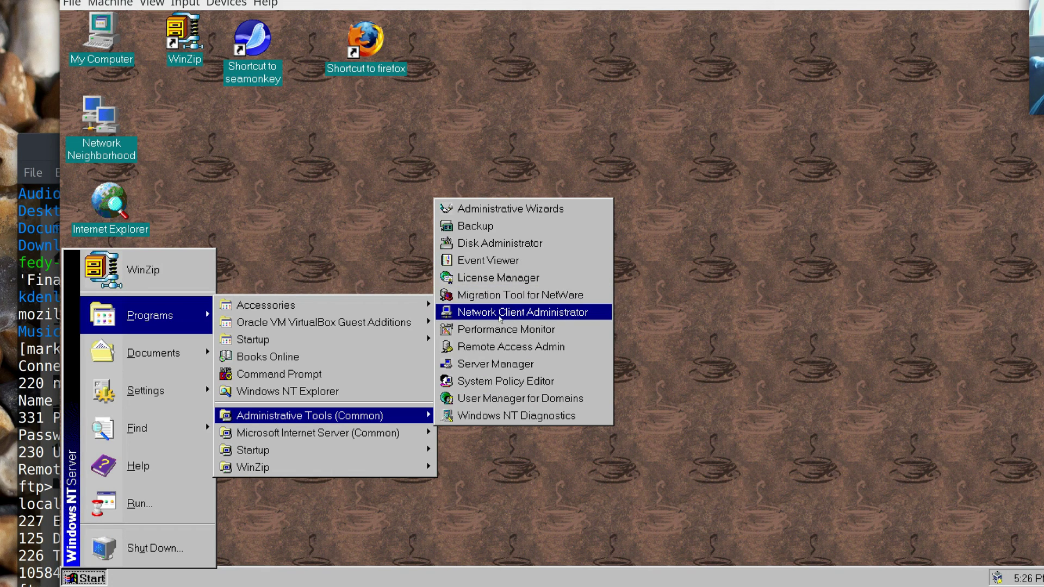
Launch and exit Network Client Administrator, then try Migration Tool for NetWare and dismiss its missing-DLL error.
{"action": "left_click", "coordinate": [500, 314]}
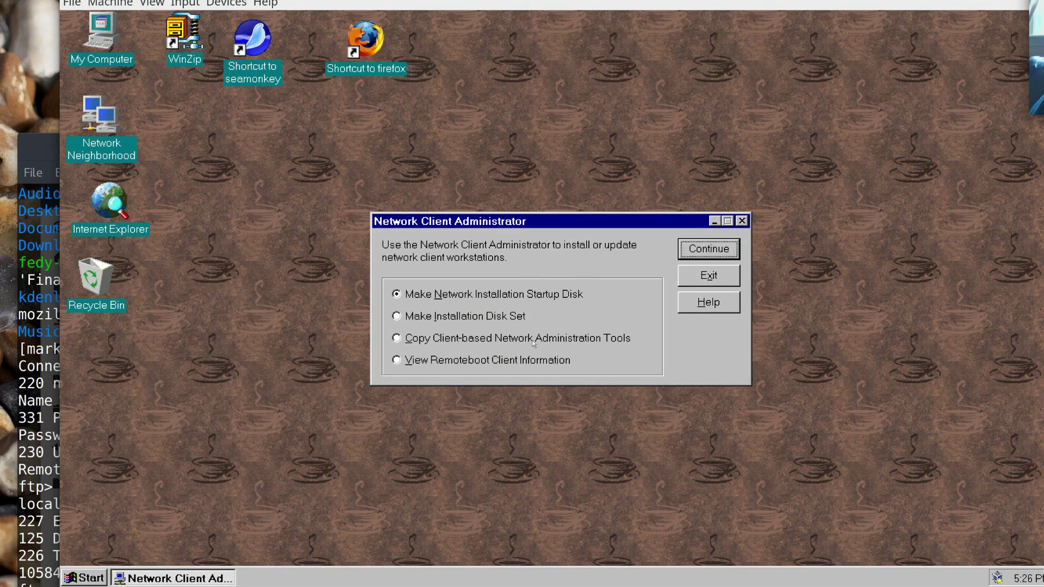
{"action": "left_click", "coordinate": [708, 275]}
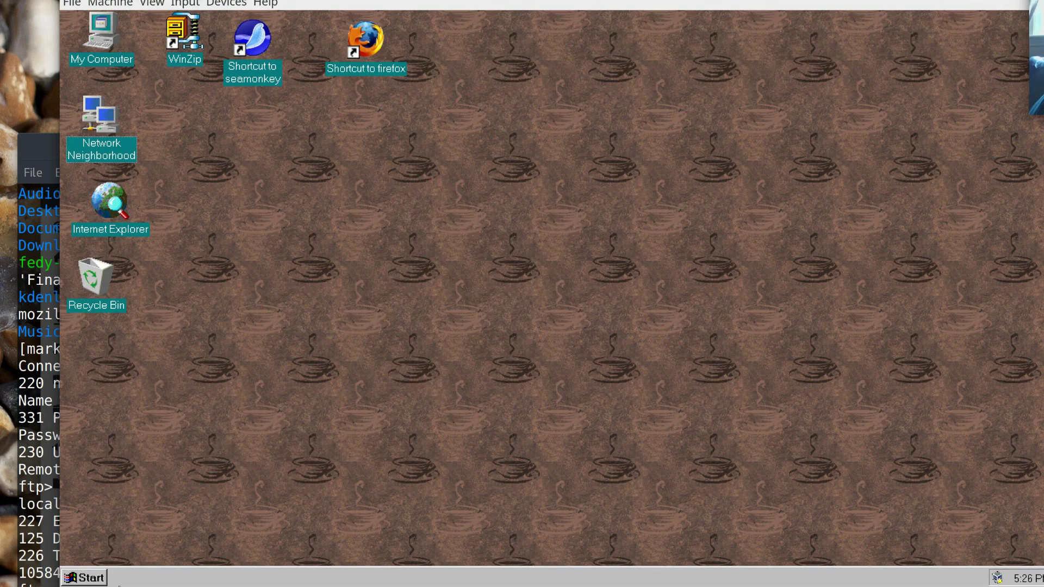
{"action": "left_click", "coordinate": [93, 576]}
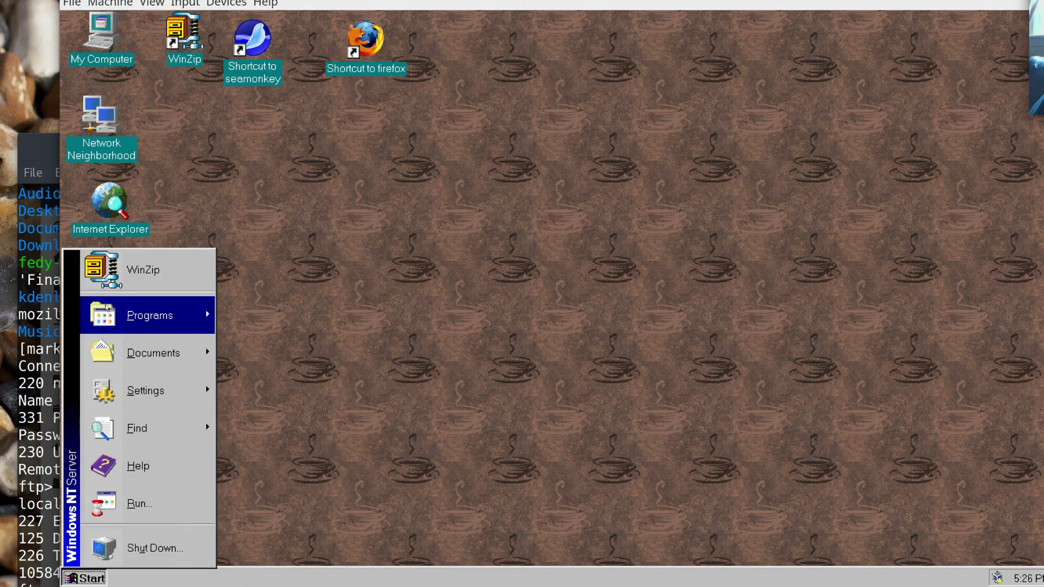
{"action": "mouse_move", "coordinate": [106, 308]}
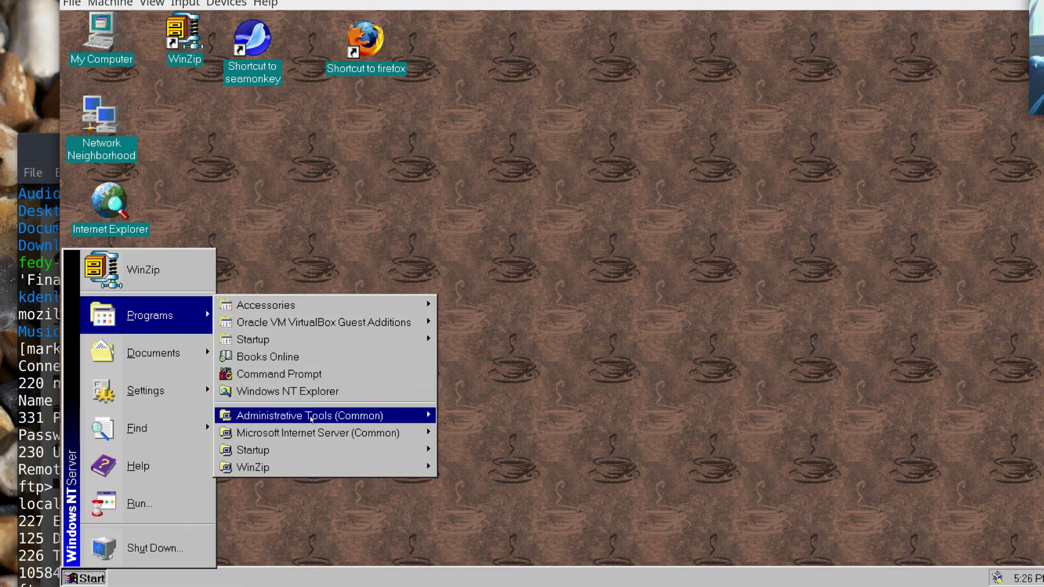
{"action": "mouse_move", "coordinate": [311, 419]}
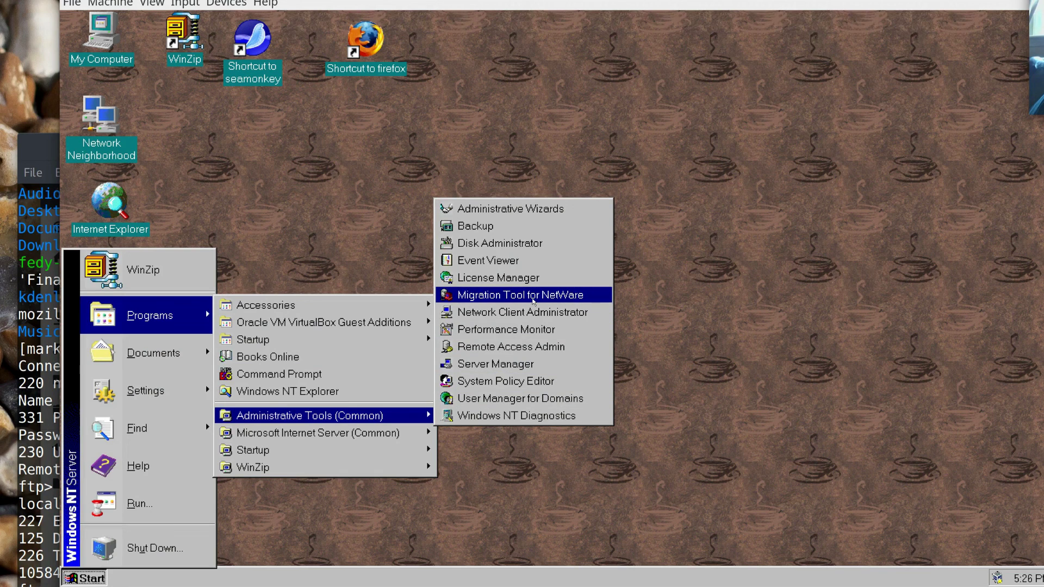
{"action": "left_click", "coordinate": [533, 303]}
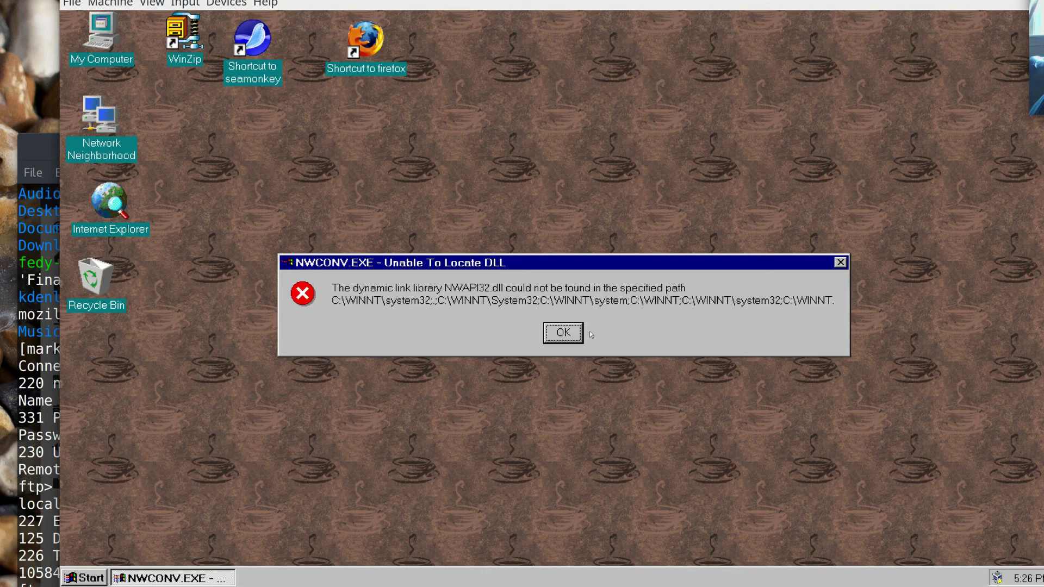
{"action": "left_click", "coordinate": [565, 333]}
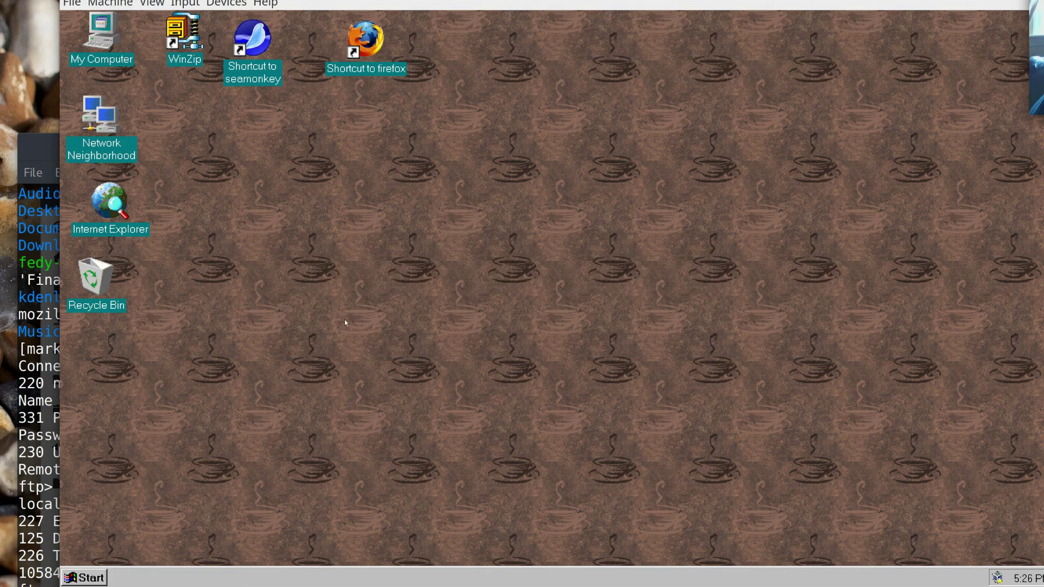
Launch Books Online, cancel its D:\SUPPORT\BOOKS CD-ROM prompt, and bring the Start menu back.
{"action": "left_click", "coordinate": [89, 578]}
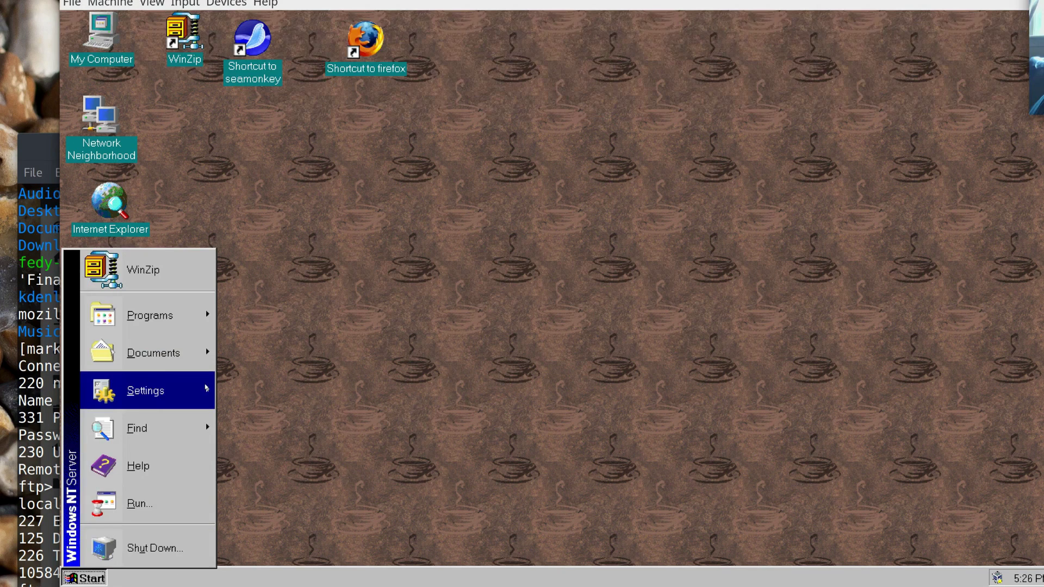
{"action": "mouse_move", "coordinate": [168, 317]}
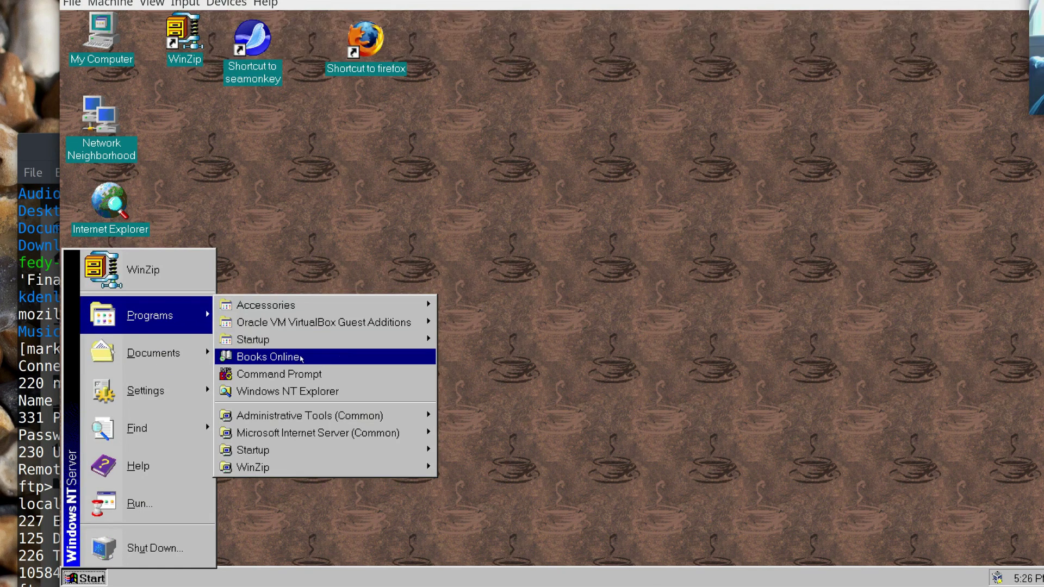
{"action": "left_click", "coordinate": [300, 357]}
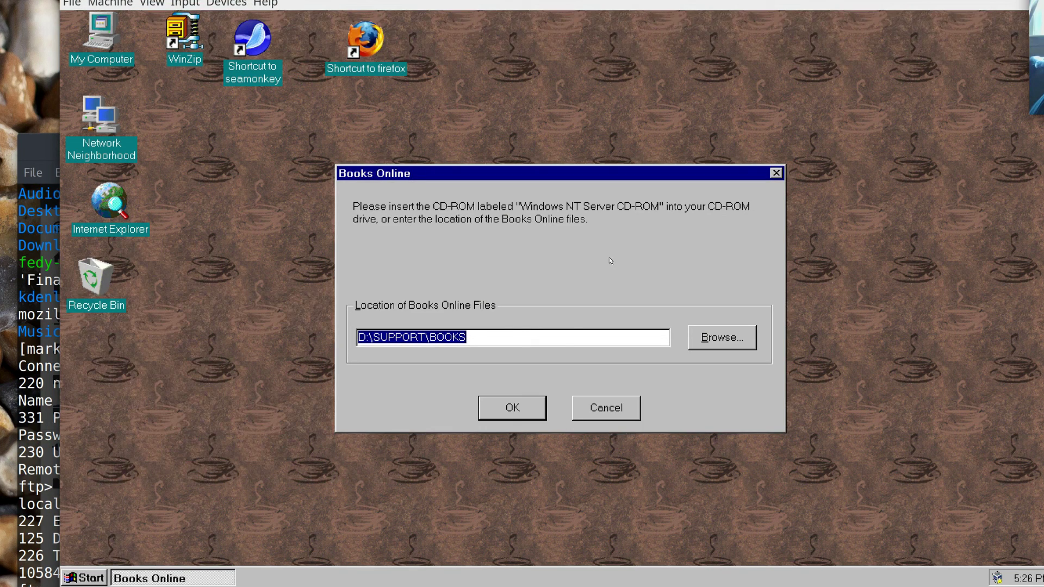
{"action": "left_click", "coordinate": [617, 417]}
{"action": "left_click", "coordinate": [98, 576]}
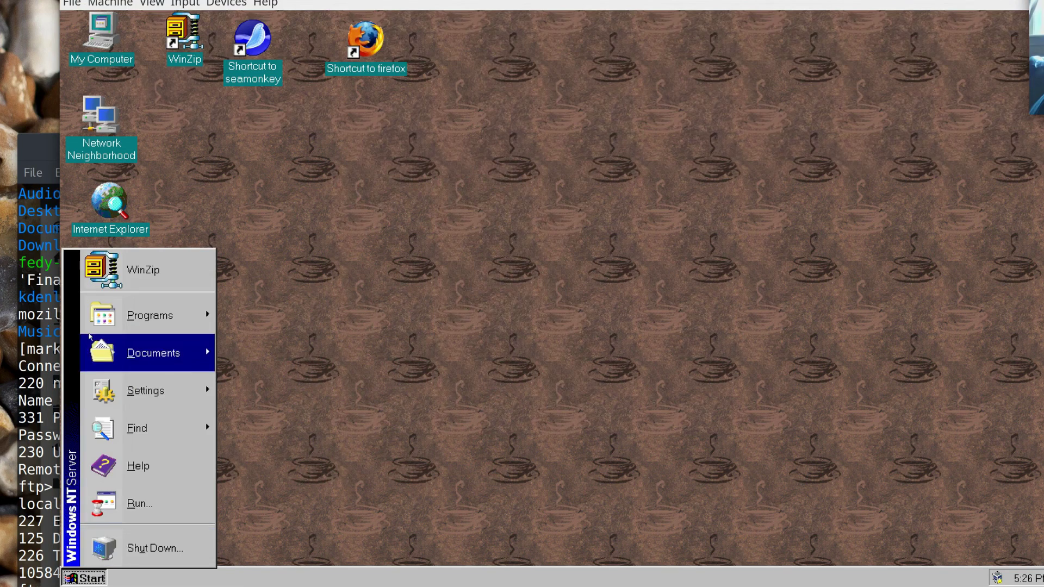
Browse the Accessories, Startup and Administrative Tools (Common) folders, then close the menus to the bare NT desktop.
{"action": "mouse_move", "coordinate": [85, 311]}
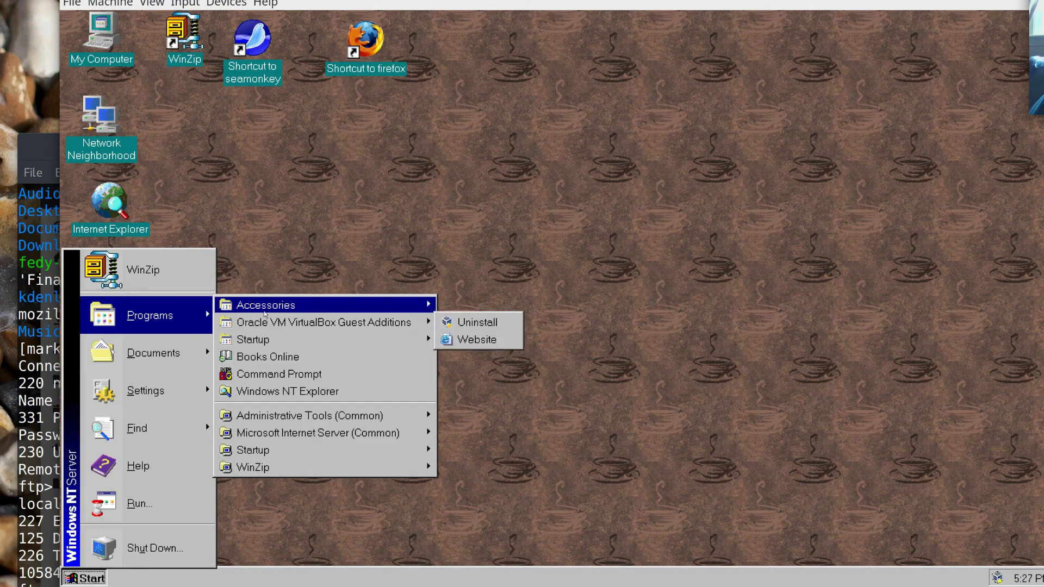
{"action": "mouse_move", "coordinate": [265, 314]}
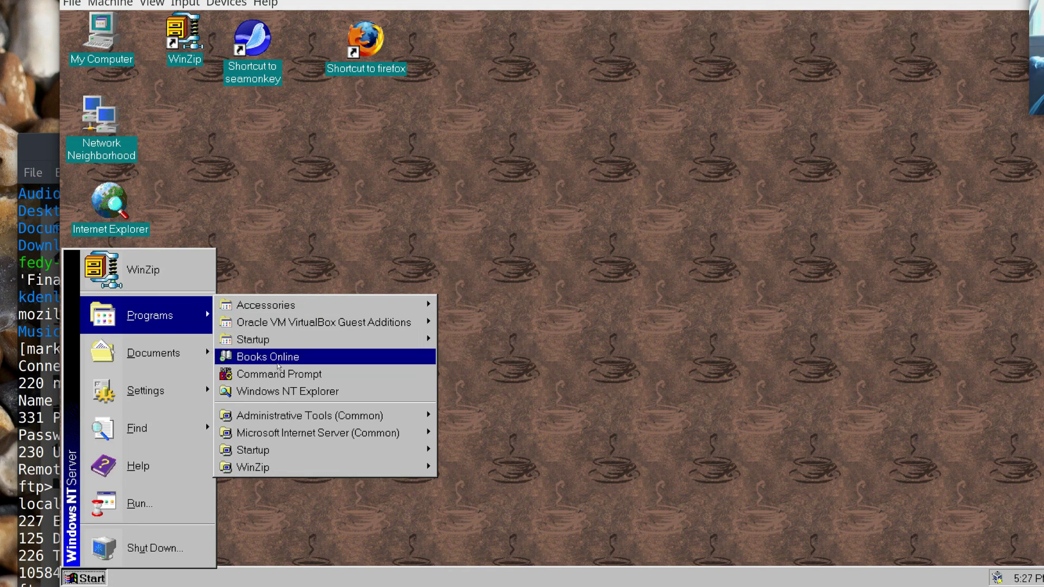
{"action": "mouse_move", "coordinate": [294, 445]}
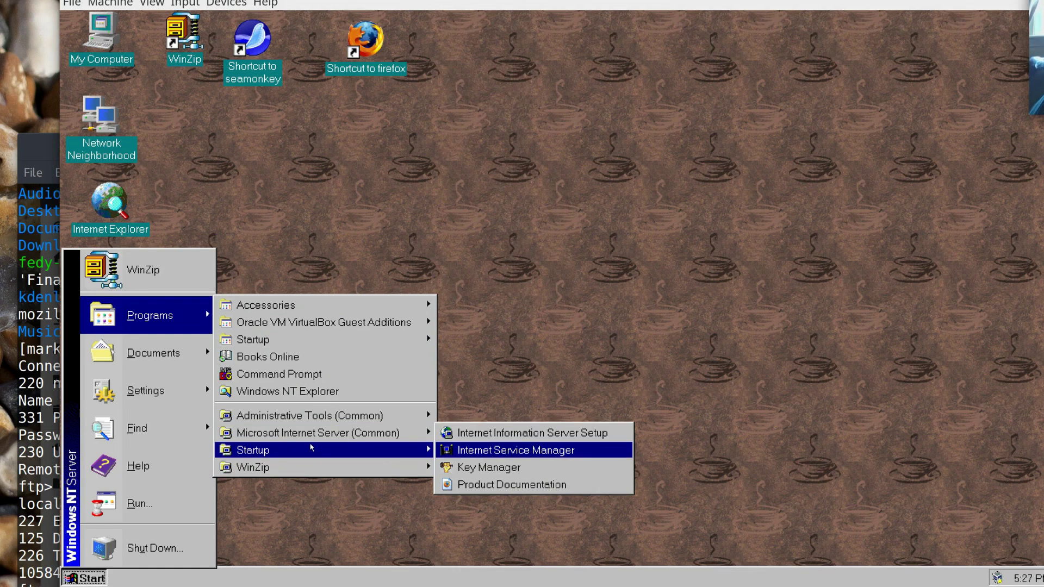
{"action": "mouse_move", "coordinate": [305, 416]}
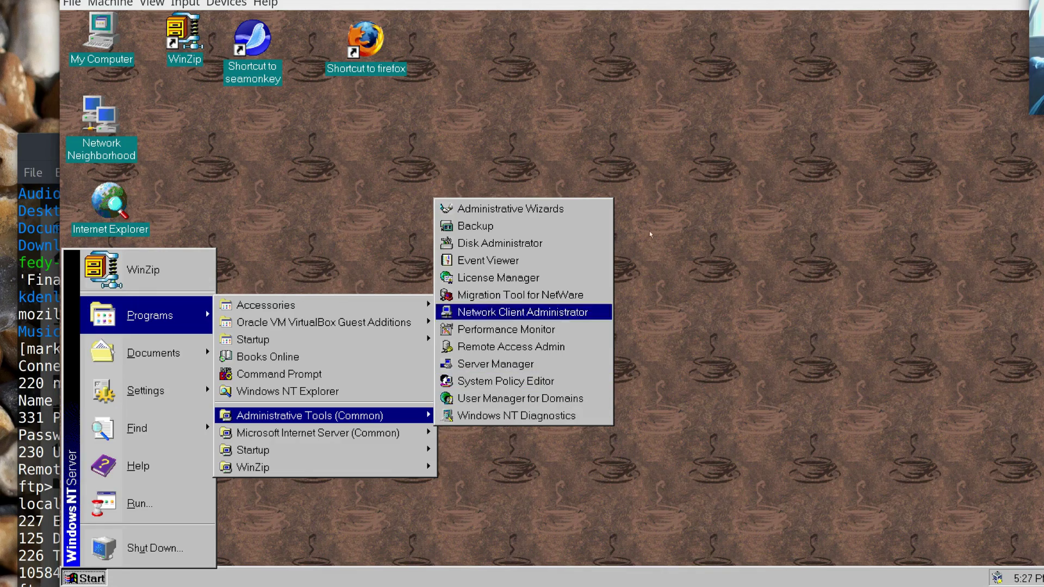
{"action": "left_click", "coordinate": [523, 162]}
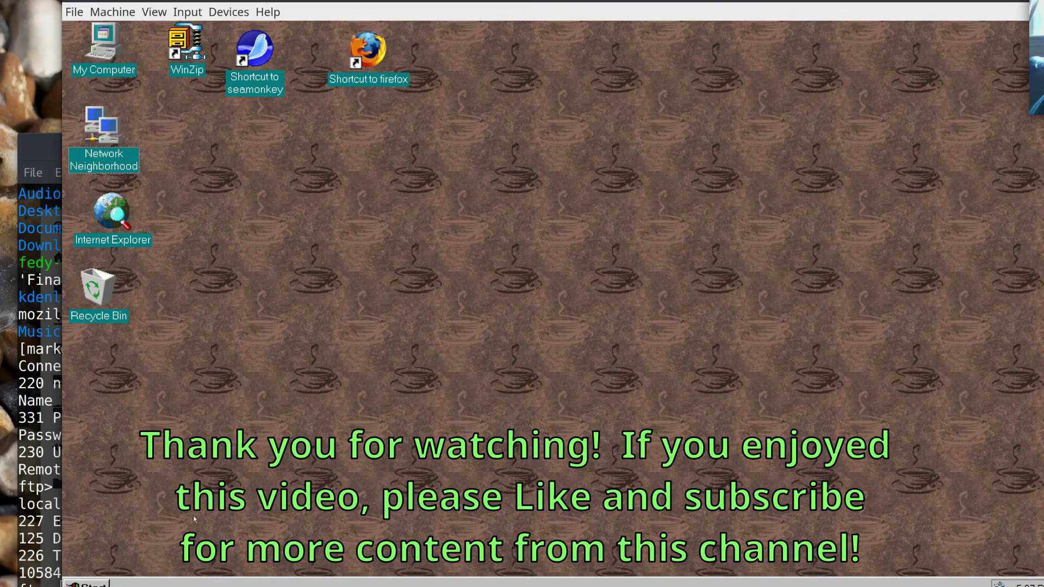
{"action": "left_click", "coordinate": [87, 585]}
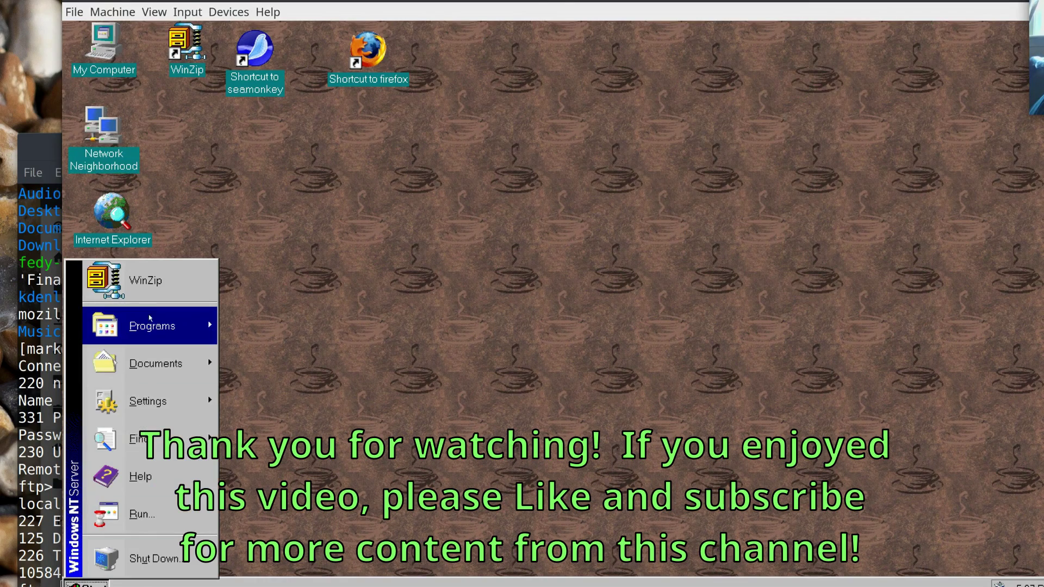
{"action": "left_click", "coordinate": [668, 294]}
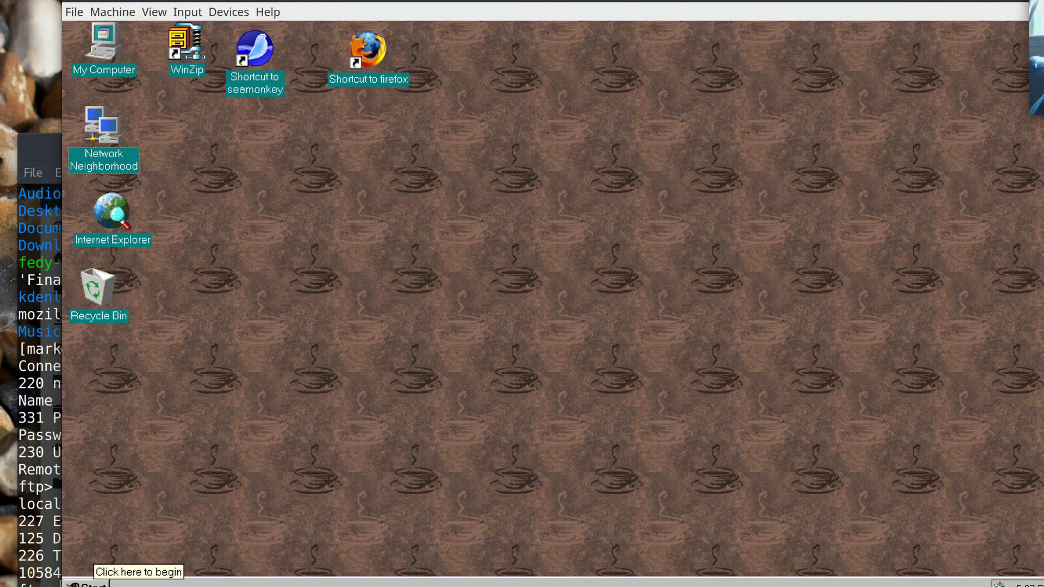
{"action": "left_click", "coordinate": [86, 584]}
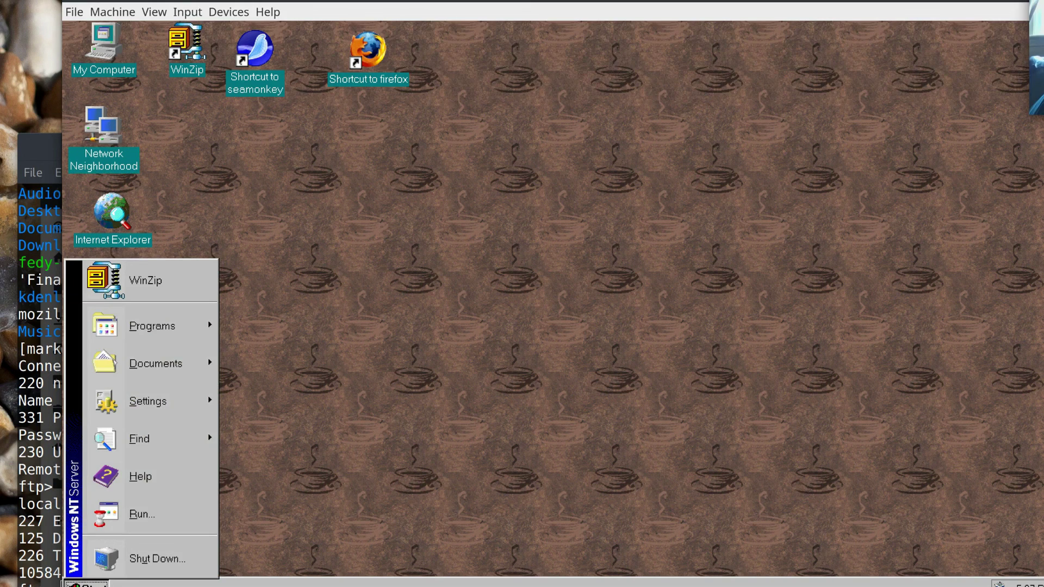
{"action": "left_click", "coordinate": [425, 344]}
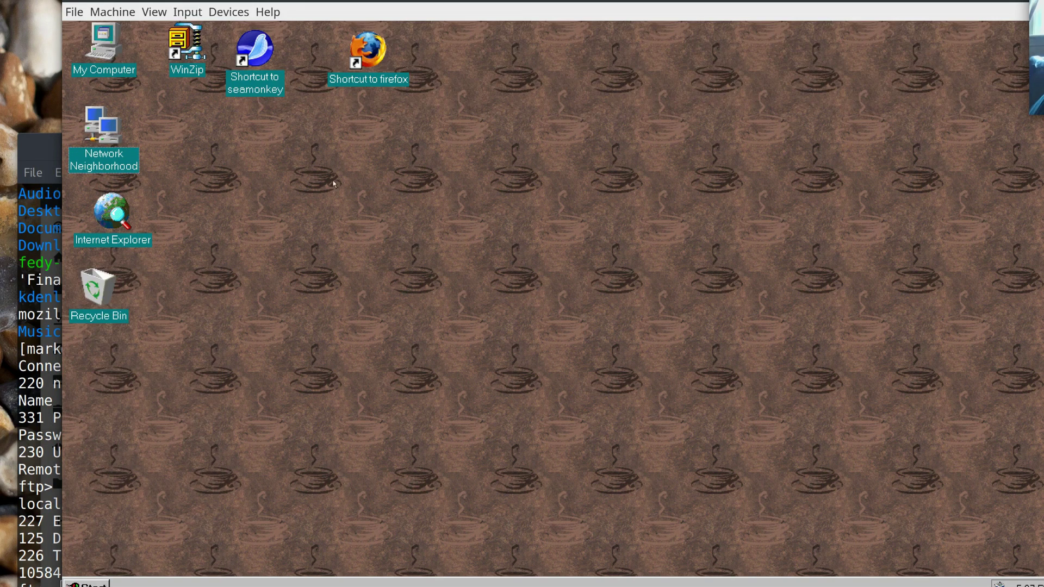